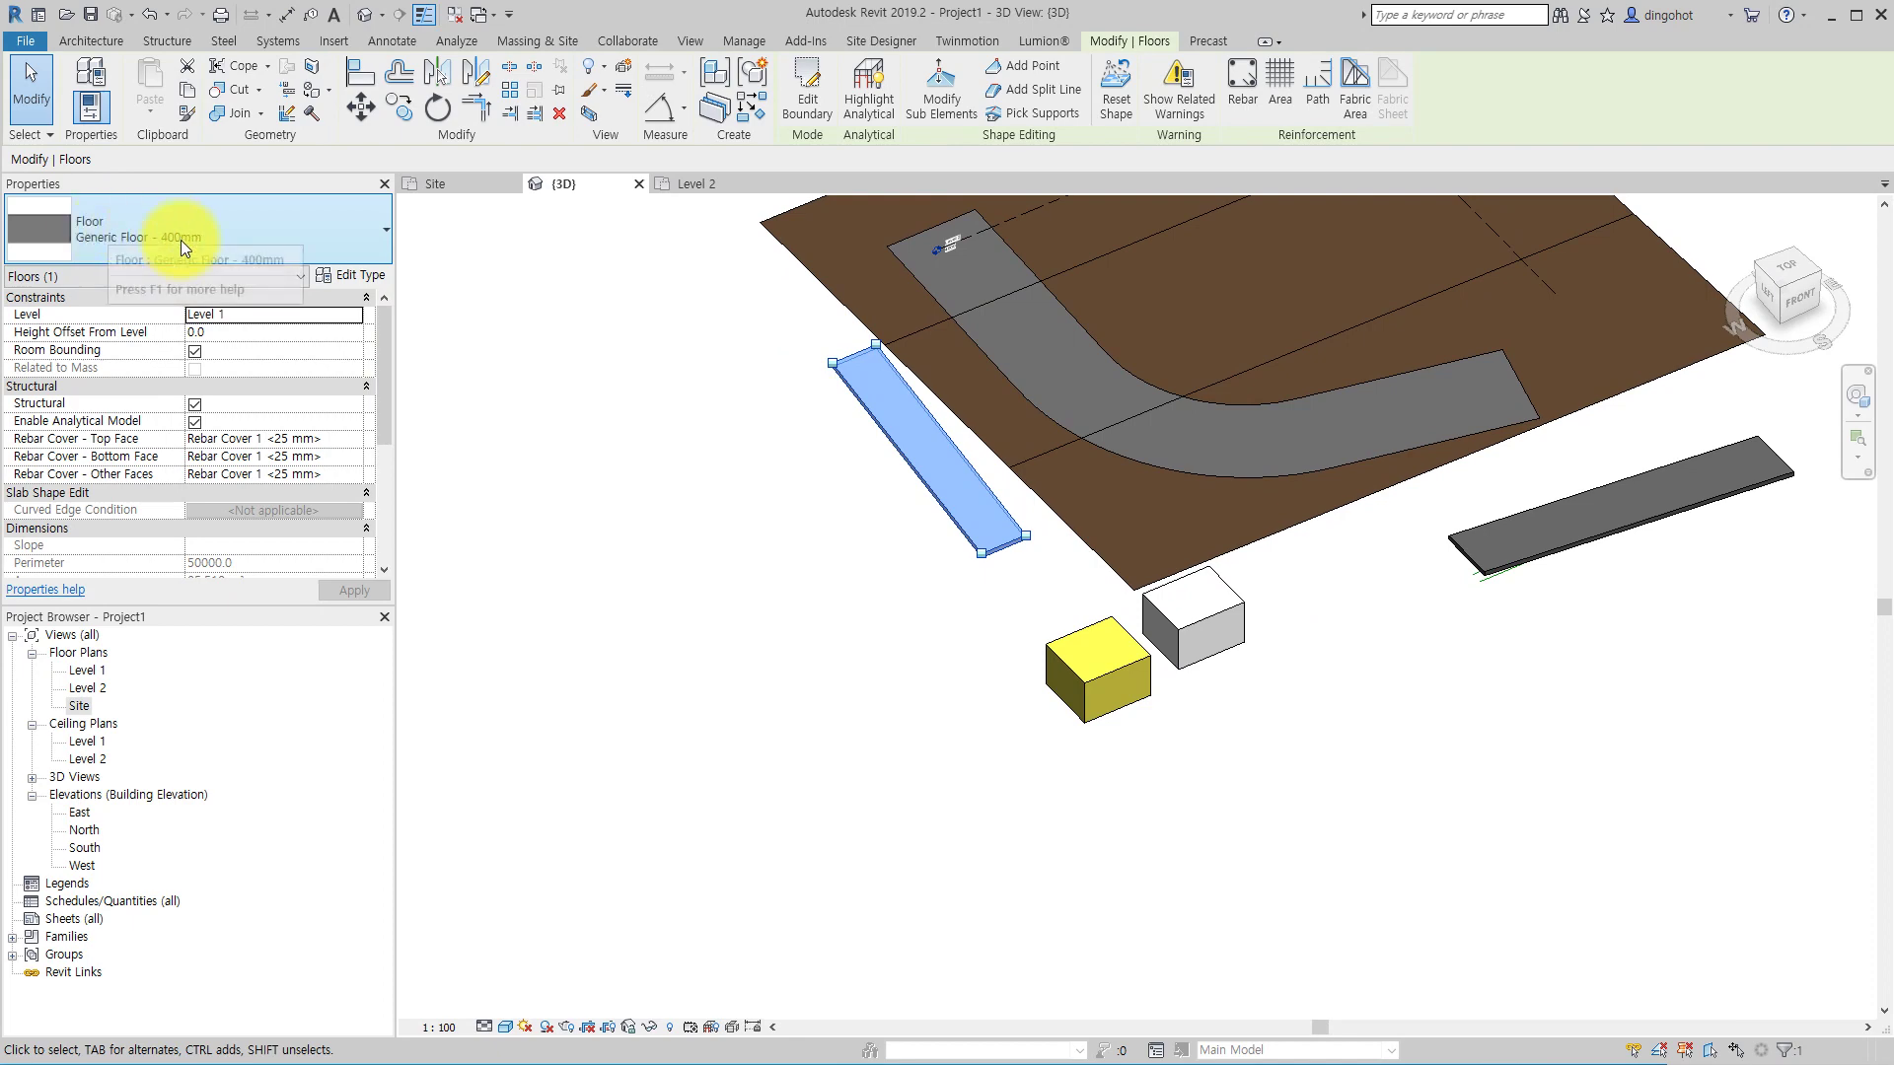
# - Open the boundary sketch of the long floor slab in front of the terrain and finish the sketch
pyautogui.click(1448, 742)
pyautogui.click(1503, 559)
pyautogui.keyDown('shift'); pyautogui.moveTo(1504, 558); pyautogui.dragTo(1139, 280, button='middle'); pyautogui.keyUp('shift')
pyautogui.click(1660, 627)
pyautogui.click(1606, 530)
pyautogui.click(795, 99)
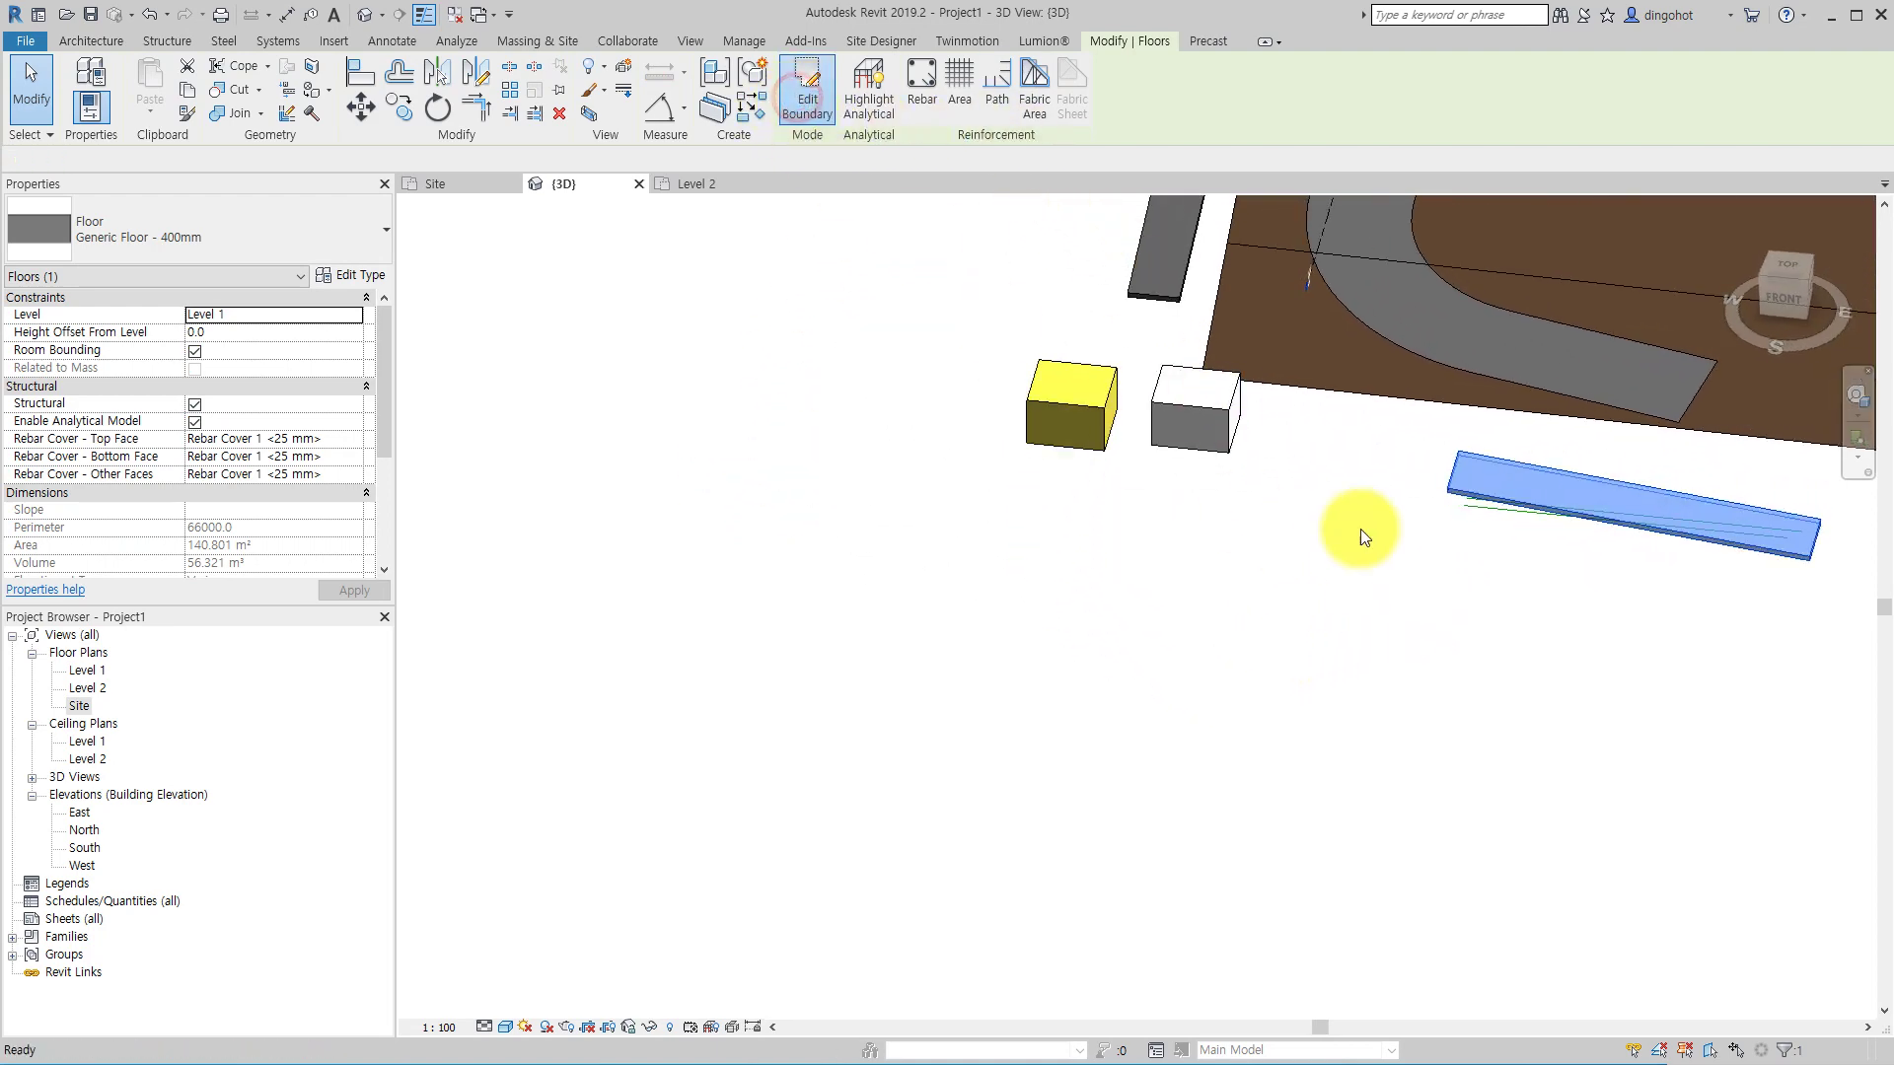
pyautogui.scroll(3, 1451, 605)
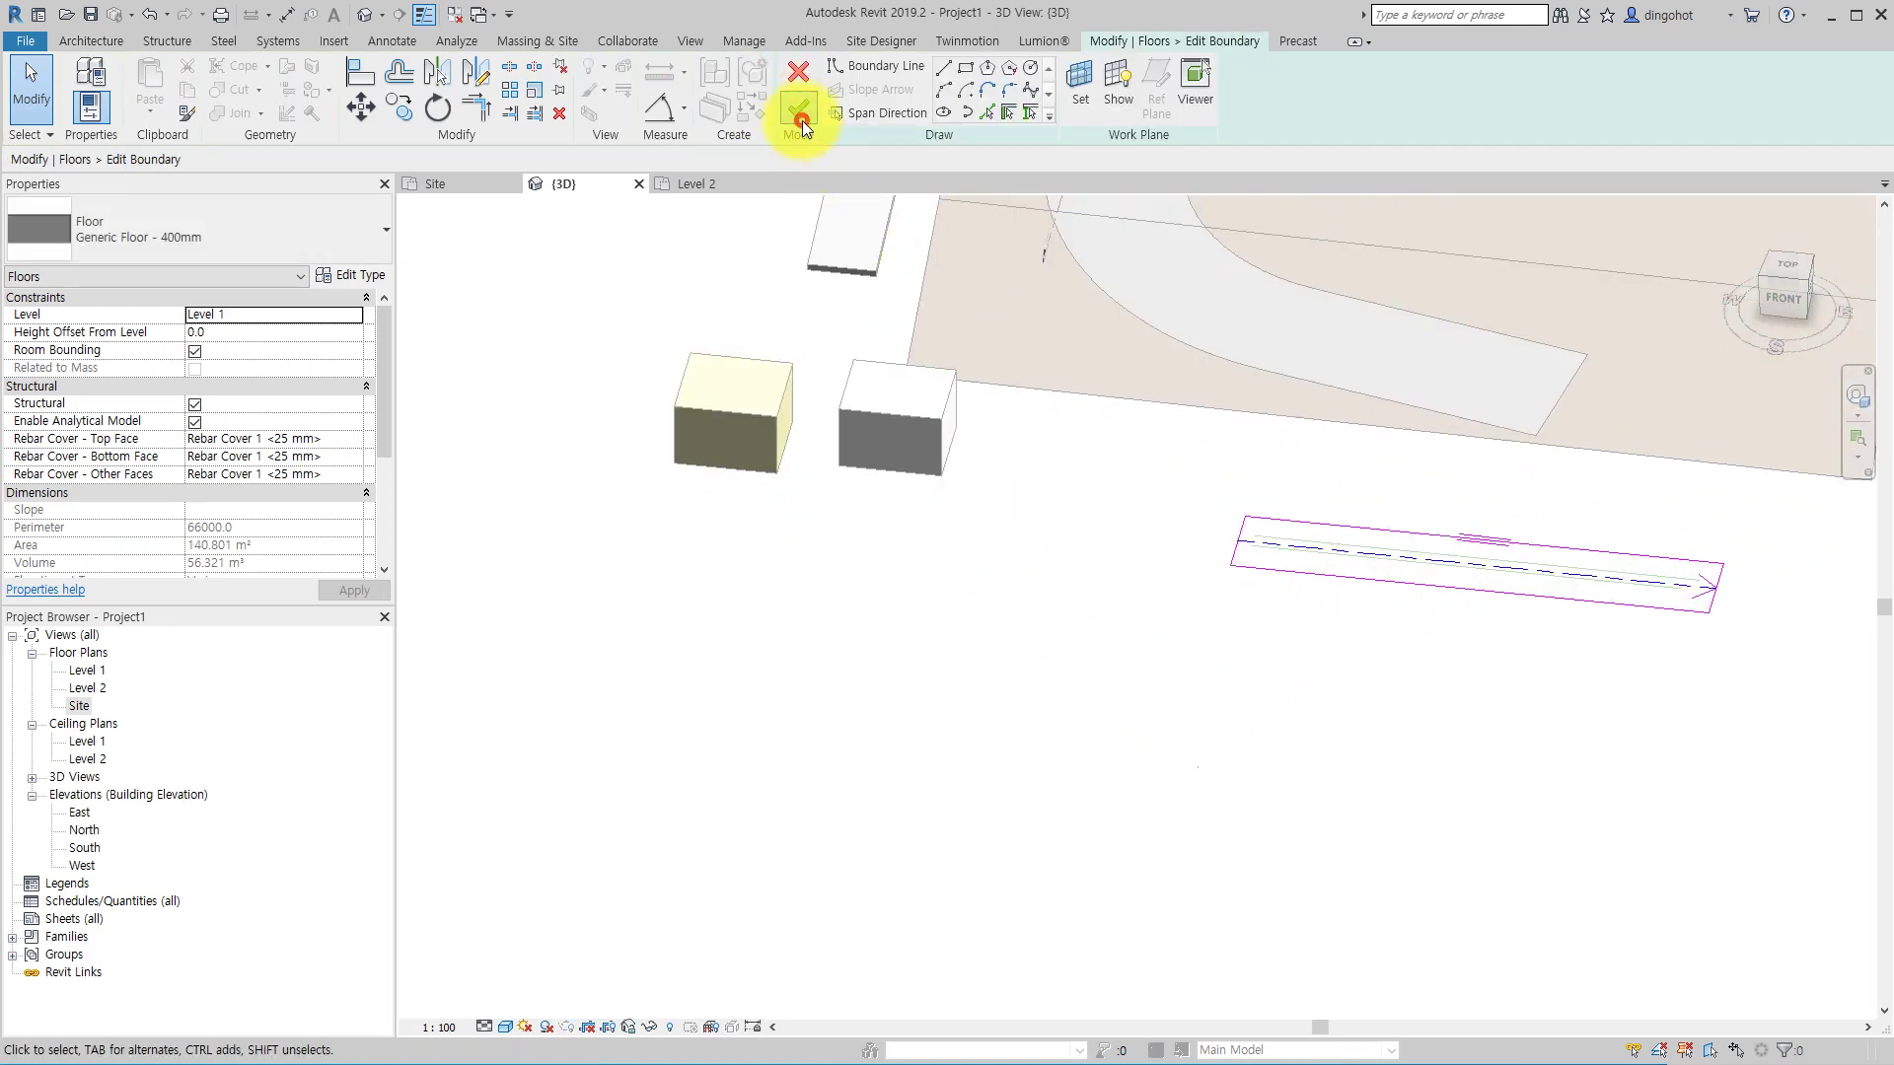
pyautogui.click(800, 113)
# - Lower the raised short edge of the sloped floor slab beside the terrain with Modify Sub Elements
pyautogui.keyDown('shift'); pyautogui.moveTo(951, 536); pyautogui.dragTo(1112, 626, button='middle'); pyautogui.keyUp('shift')
pyautogui.moveTo(706, 736); pyautogui.dragTo(946, 697, button='middle')
pyautogui.click(941, 91)
pyautogui.click(695, 600)
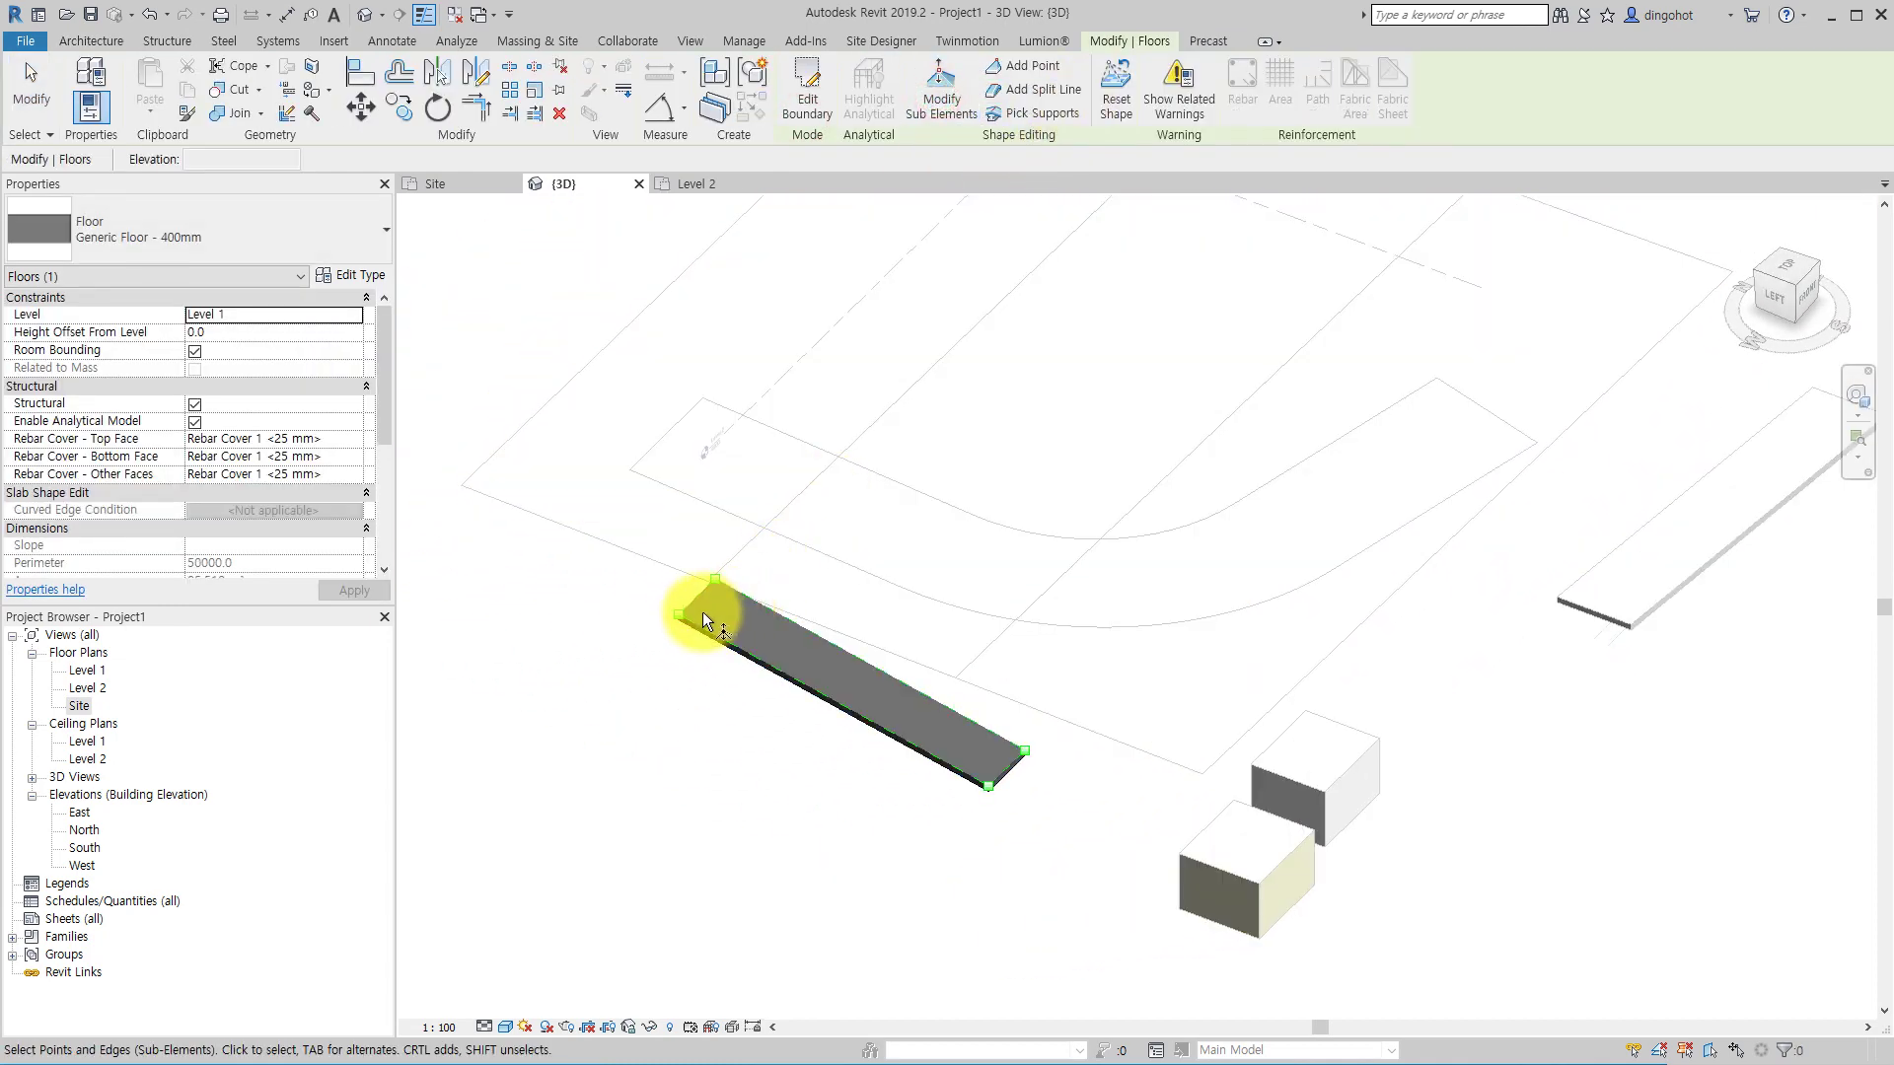
pyautogui.click(727, 587)
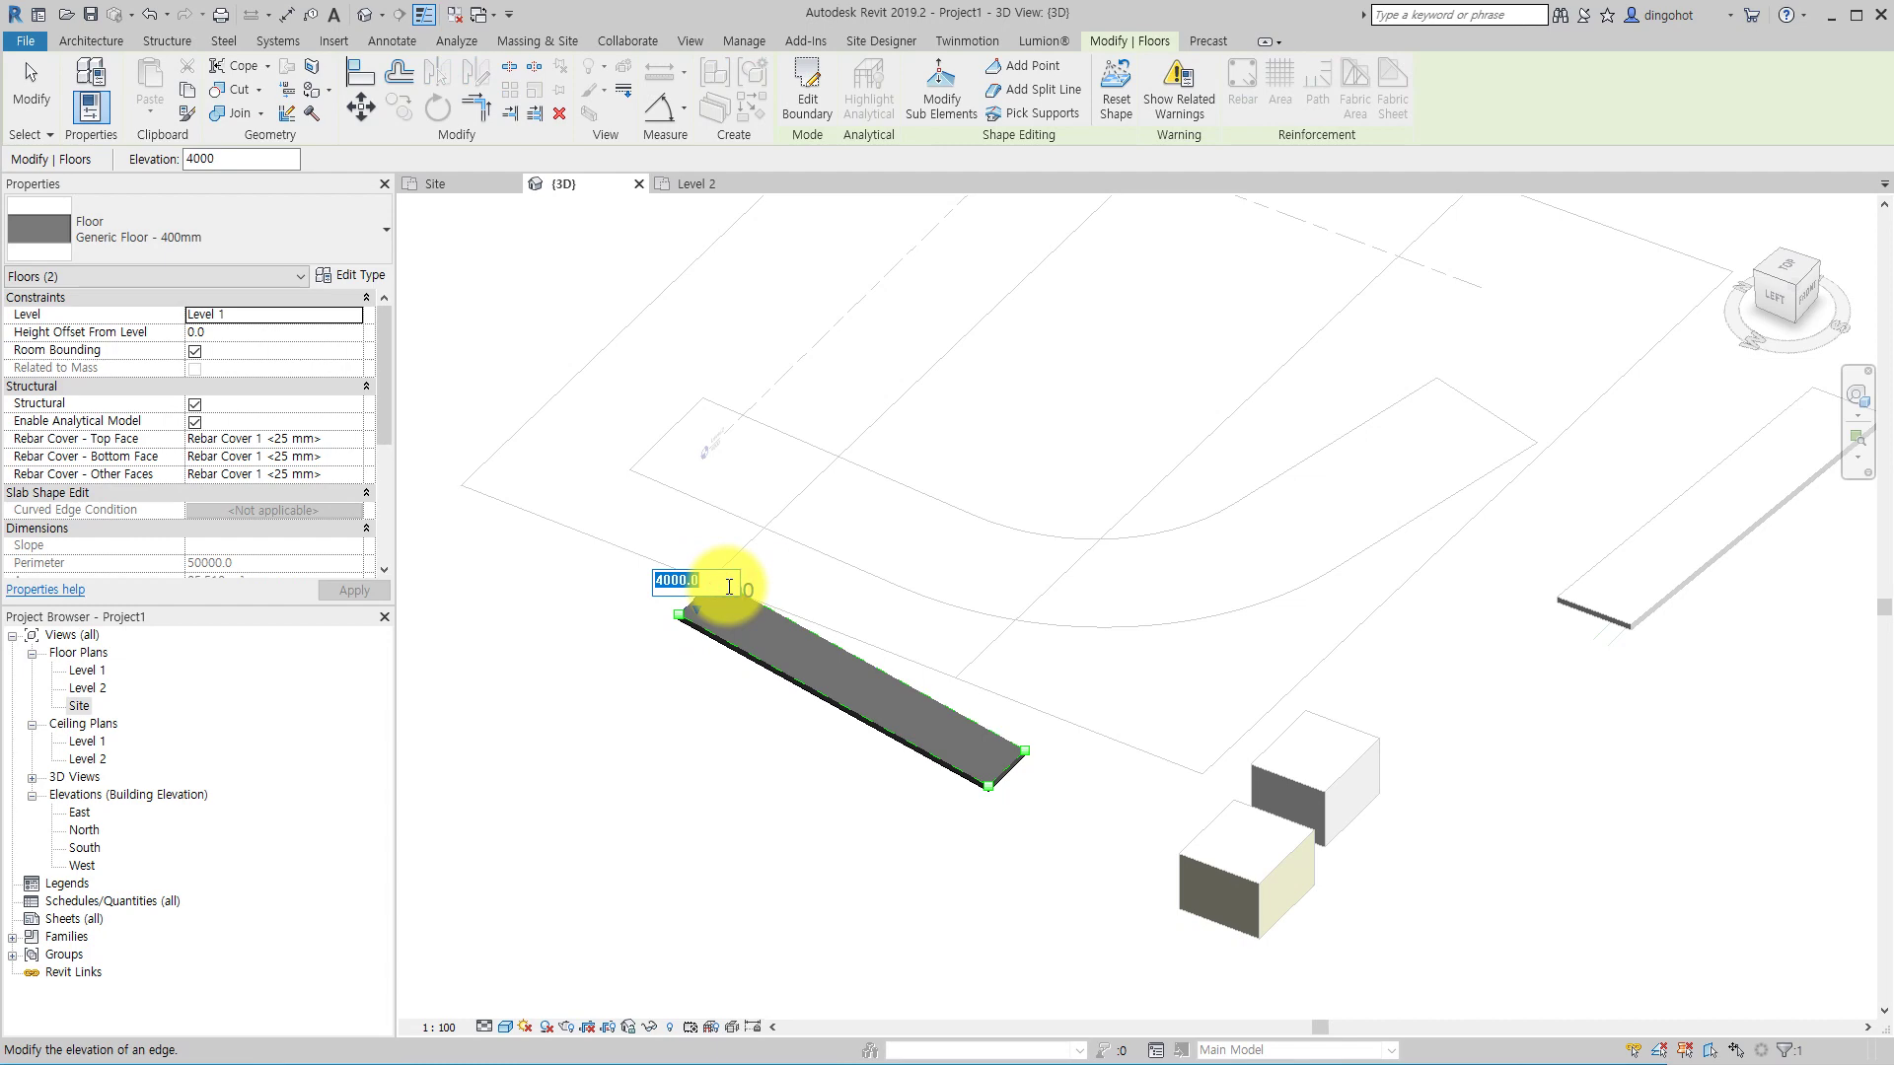
pyautogui.write('5000')
pyautogui.press('Return')
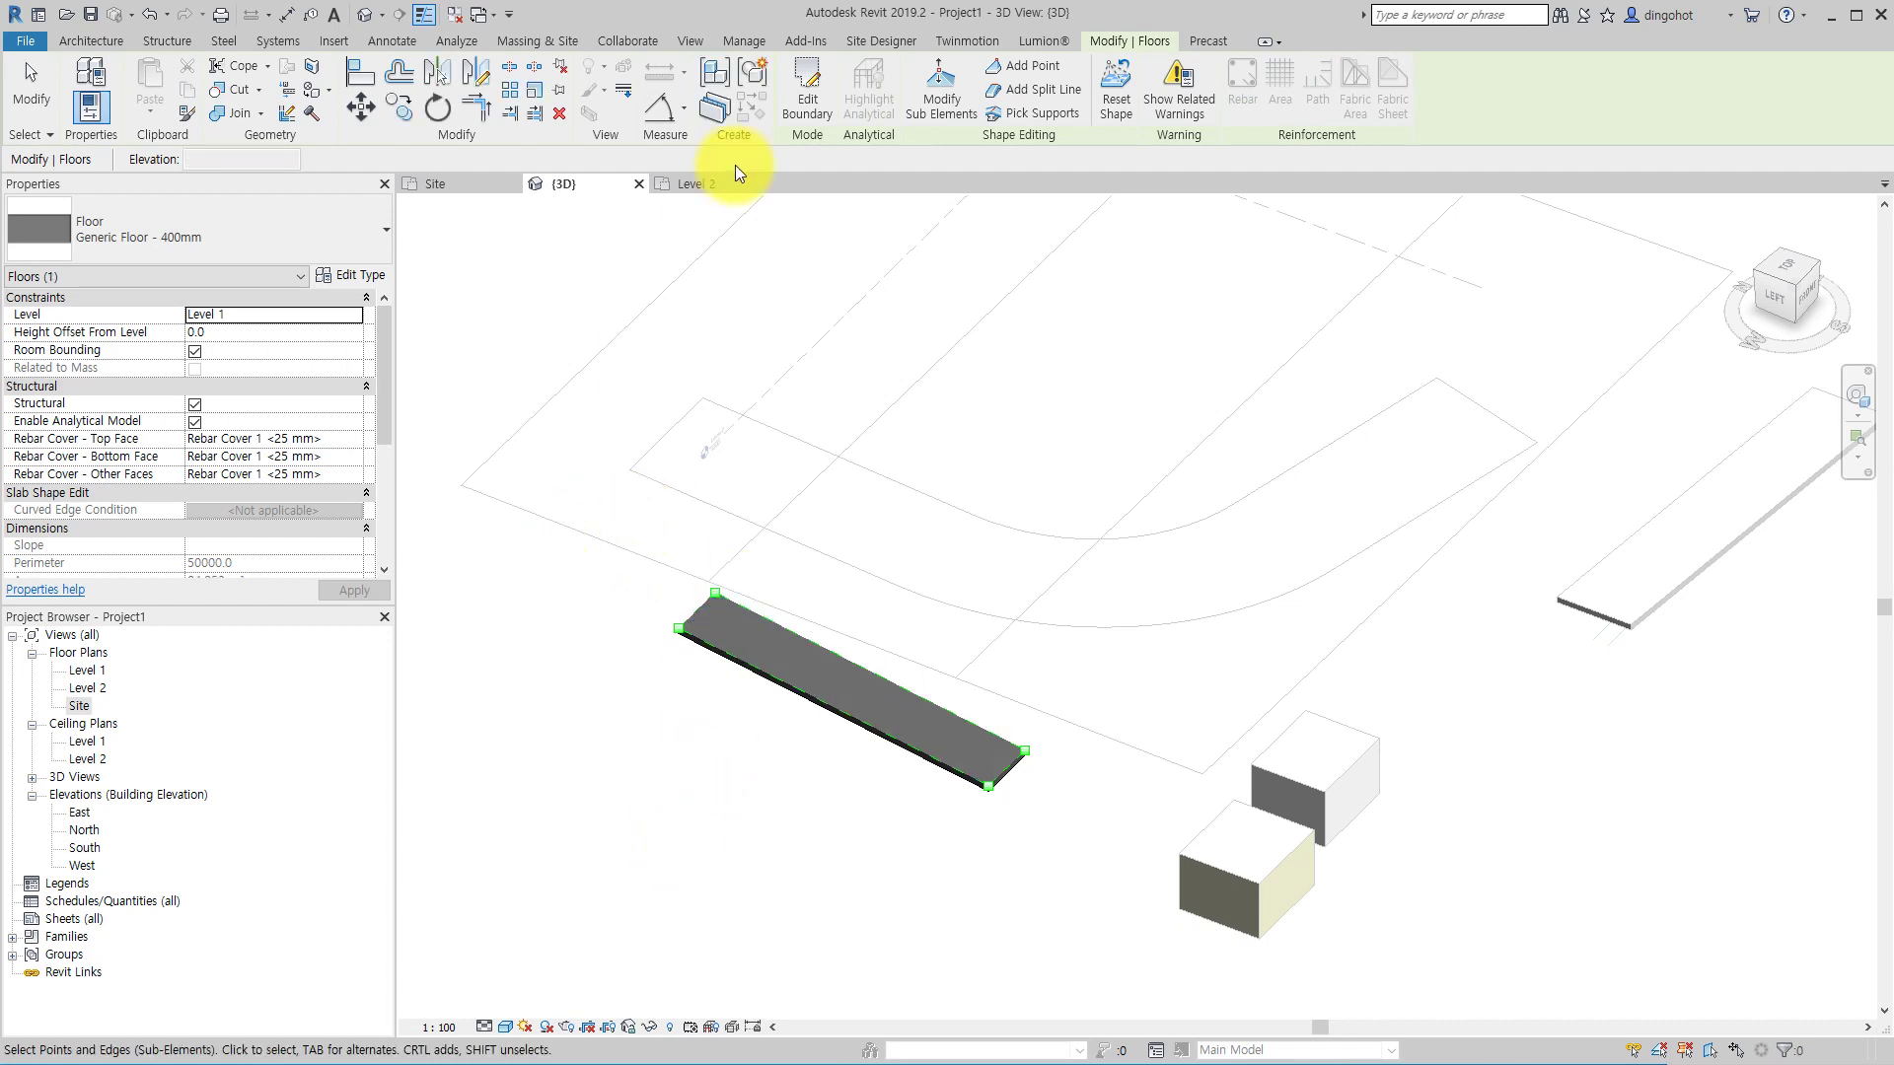
pyautogui.click(47, 107)
# - Open the Site floor plan and start a model line
pyautogui.keyDown('shift'); pyautogui.moveTo(1240, 626); pyautogui.dragTo(637, 720, button='middle'); pyautogui.keyUp('shift')
pyautogui.doubleClick(81, 707)
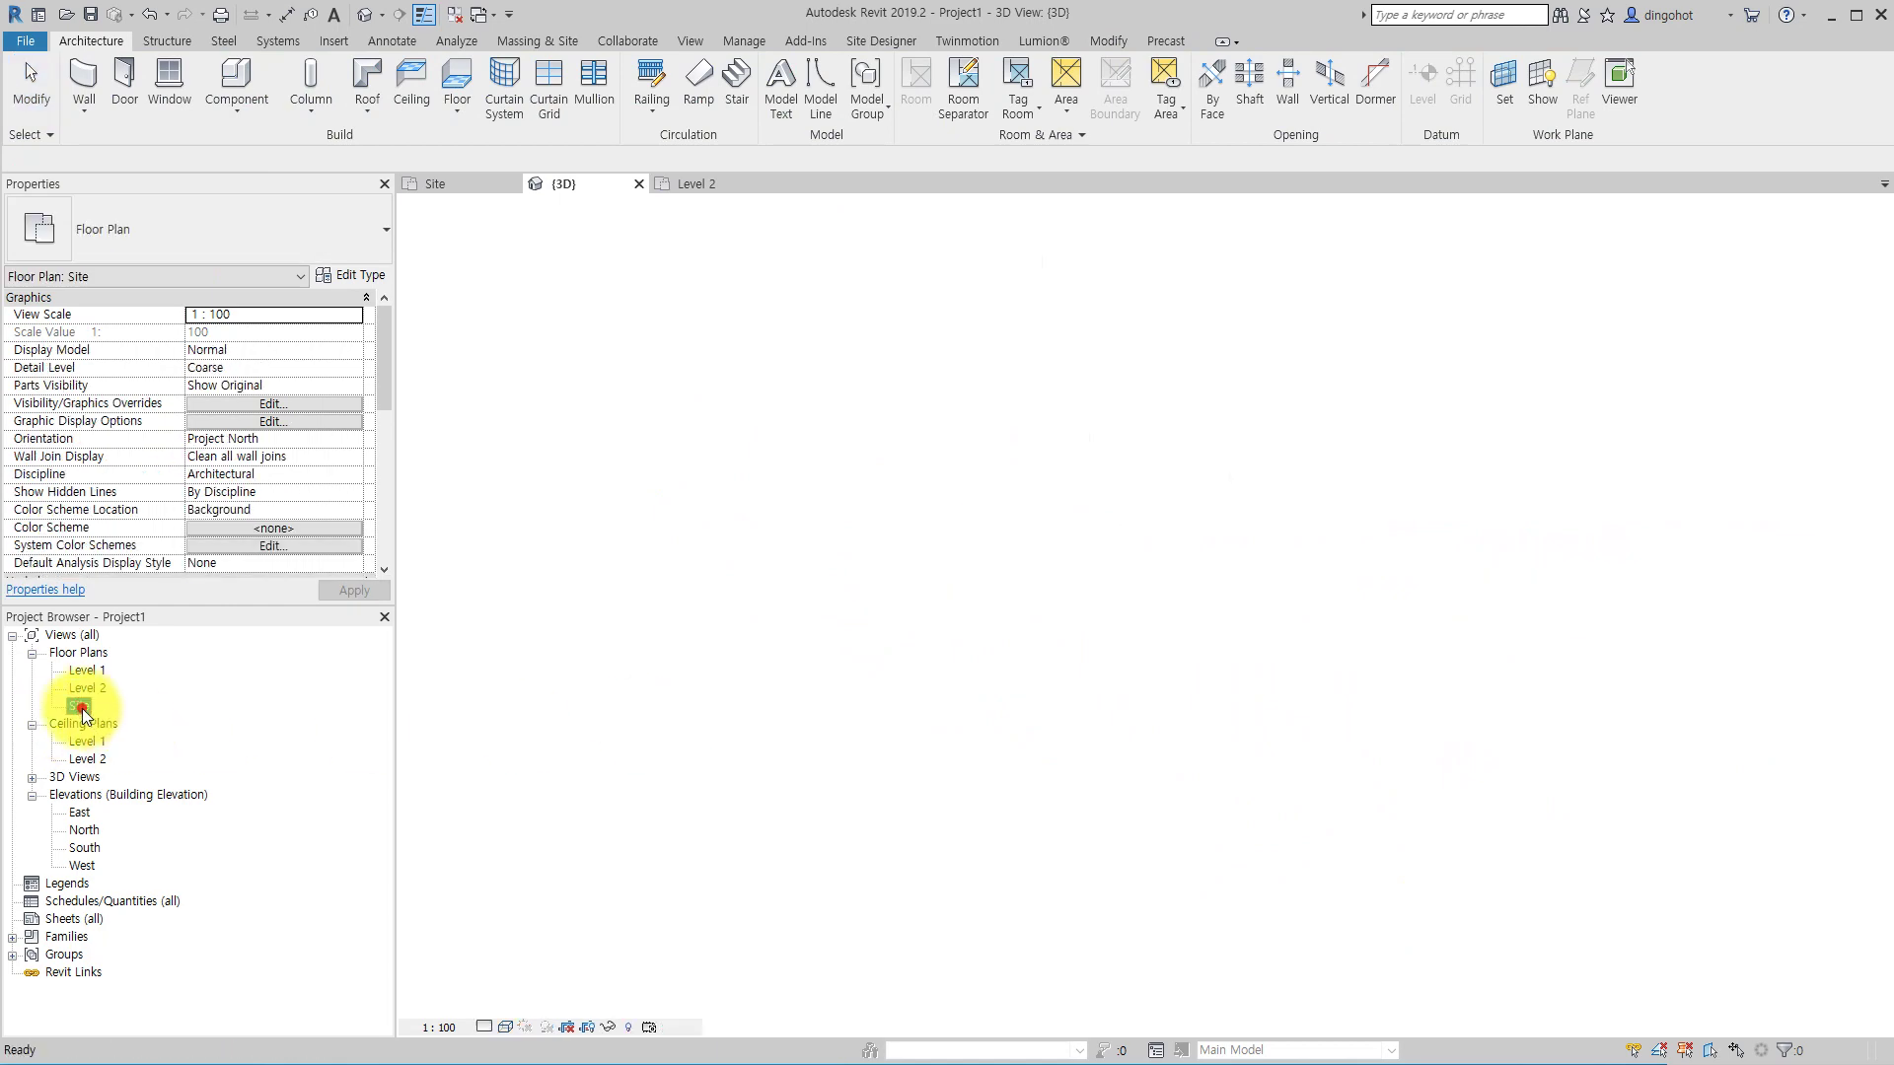
pyautogui.click(814, 87)
pyautogui.click(834, 111)
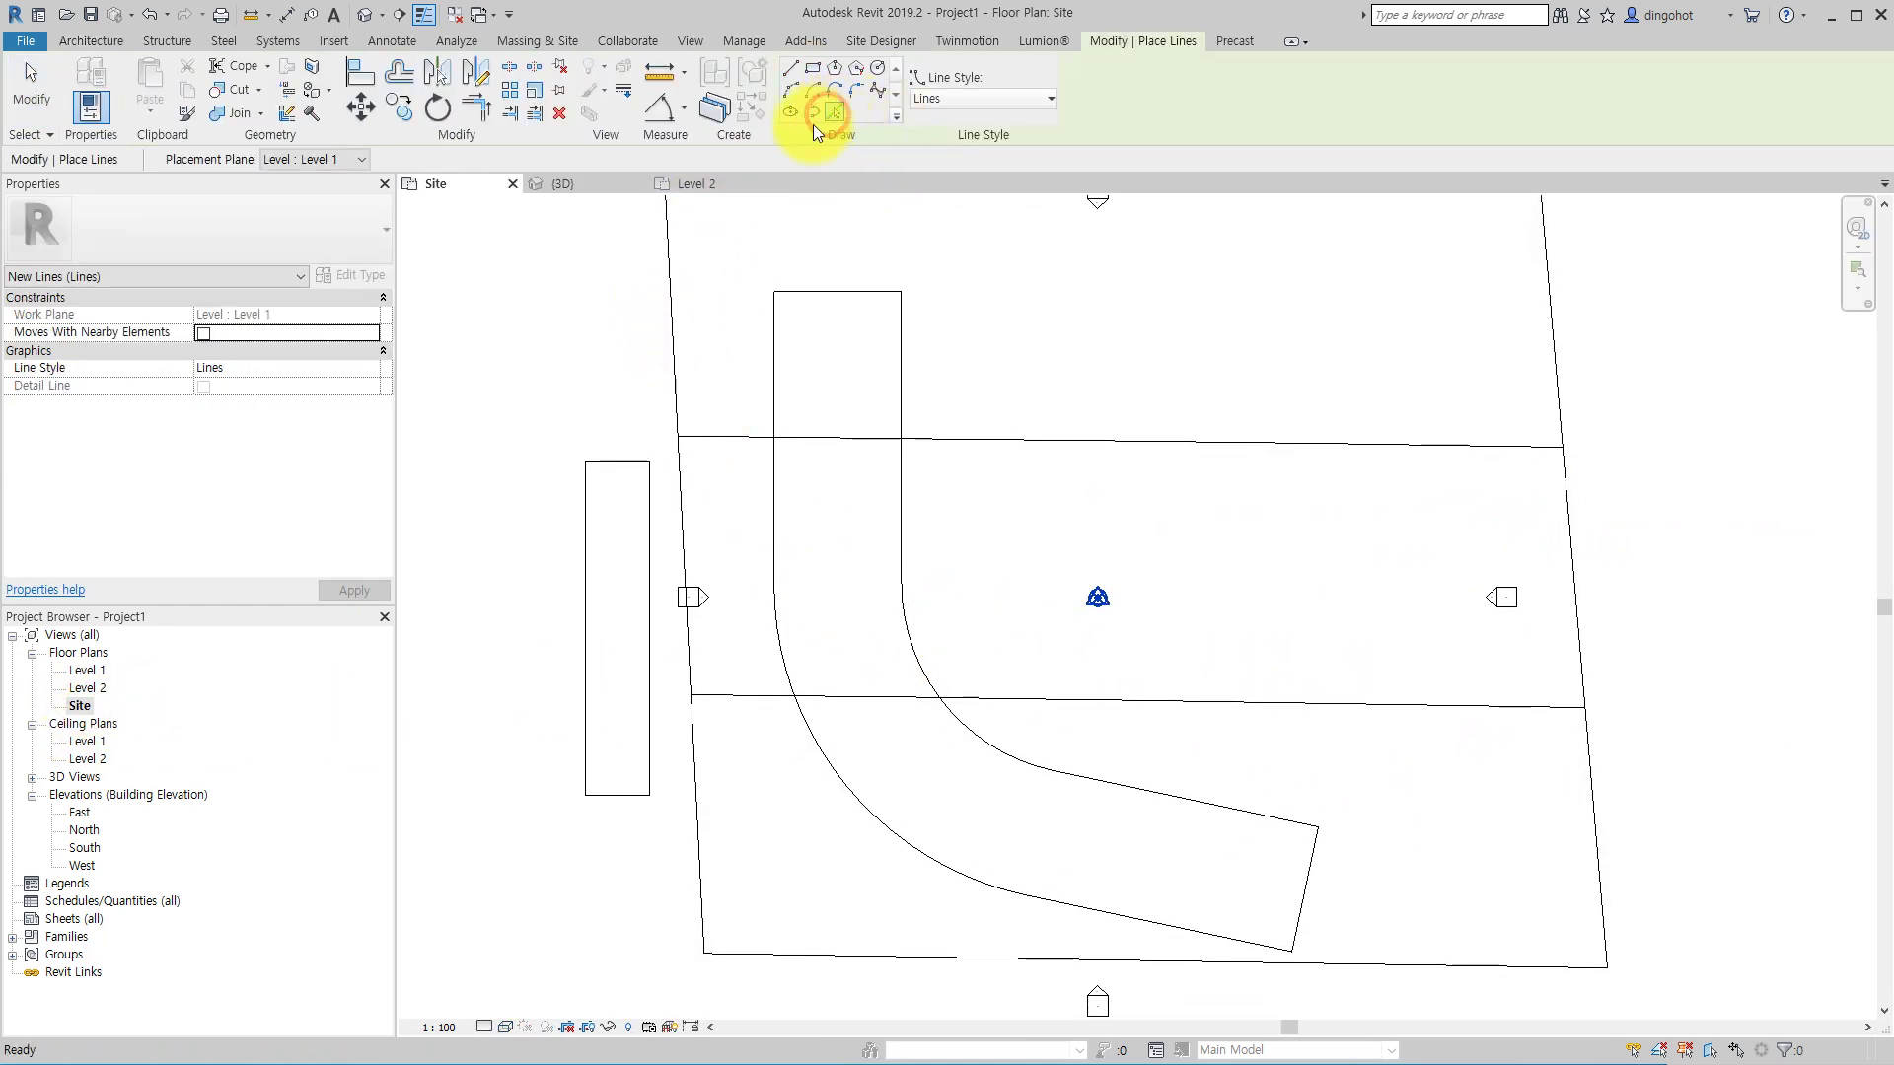
pyautogui.click(456, 160)
pyautogui.write('2000')
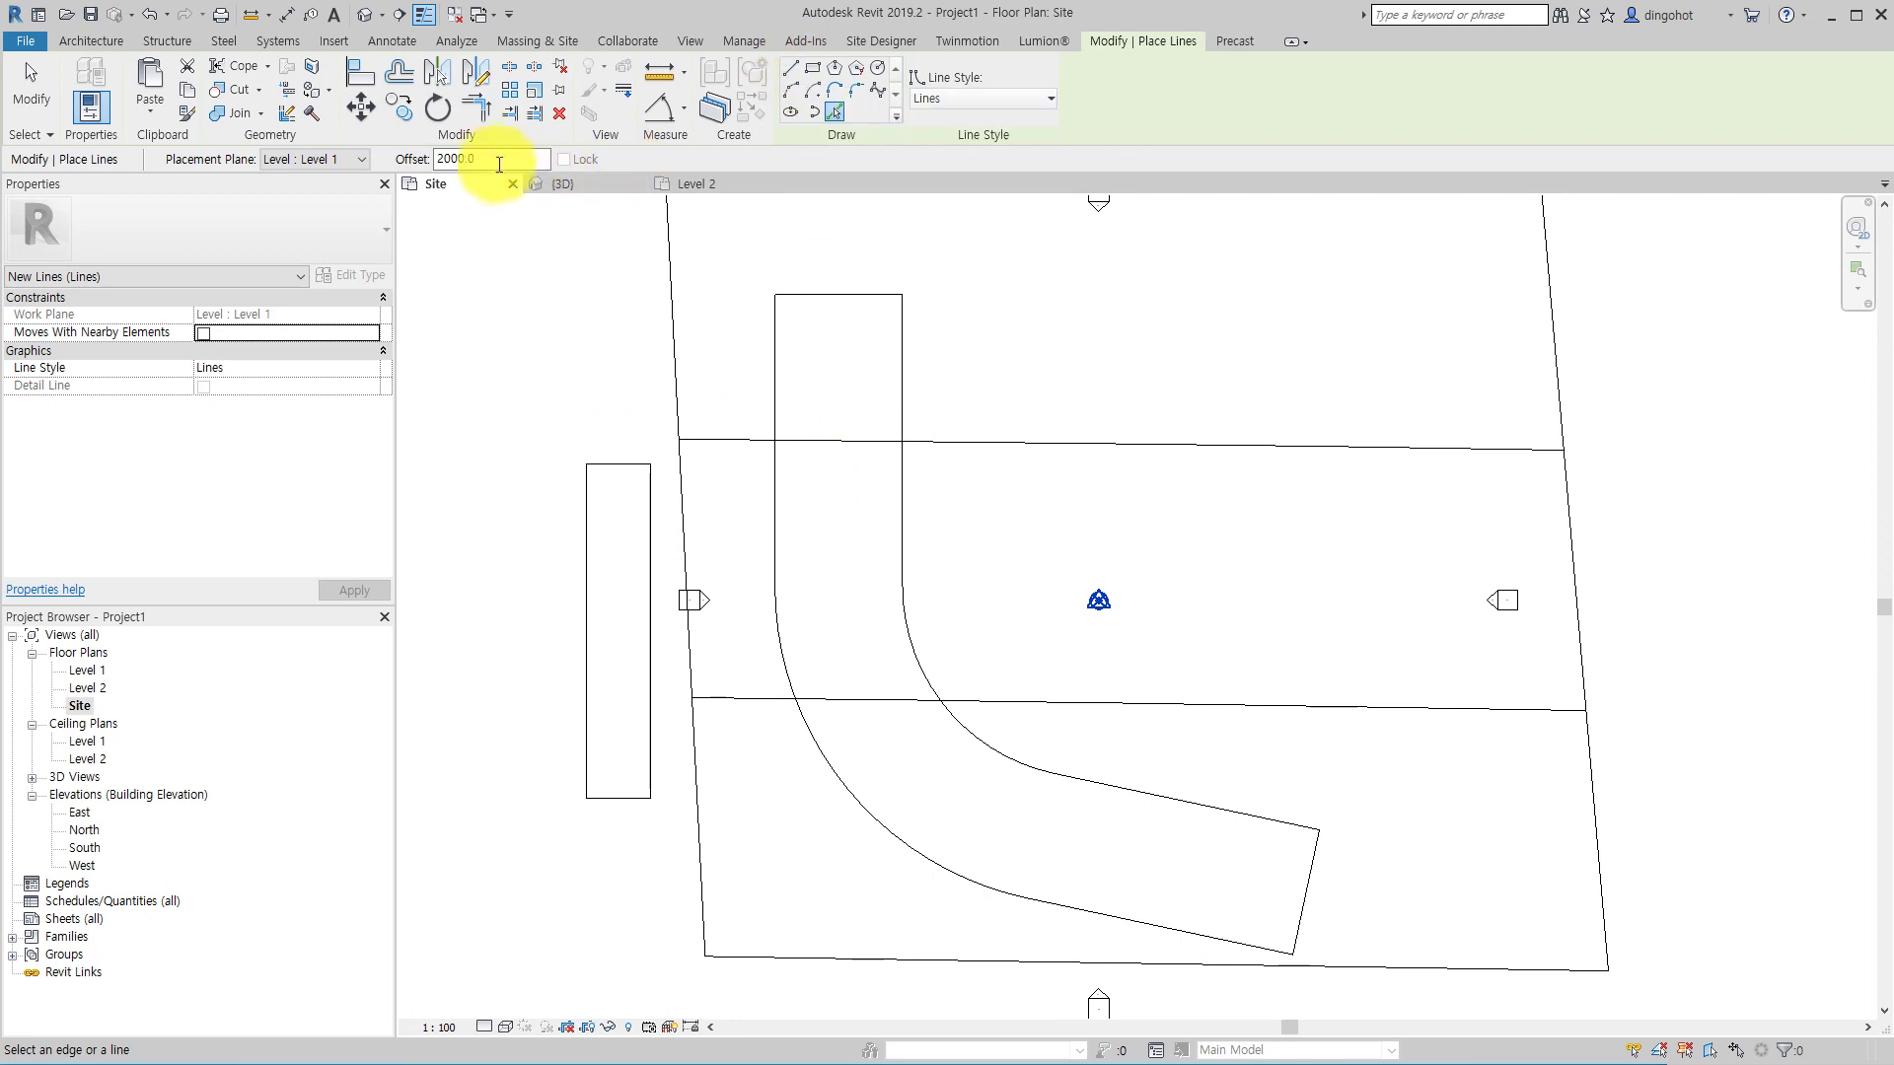
pyautogui.click(492, 158)
# - Draw two centerline segments inward from the midpoints of the road's ends, 20000 mm vertically and 19000 mm along the angled stretch
pyautogui.click(790, 67)
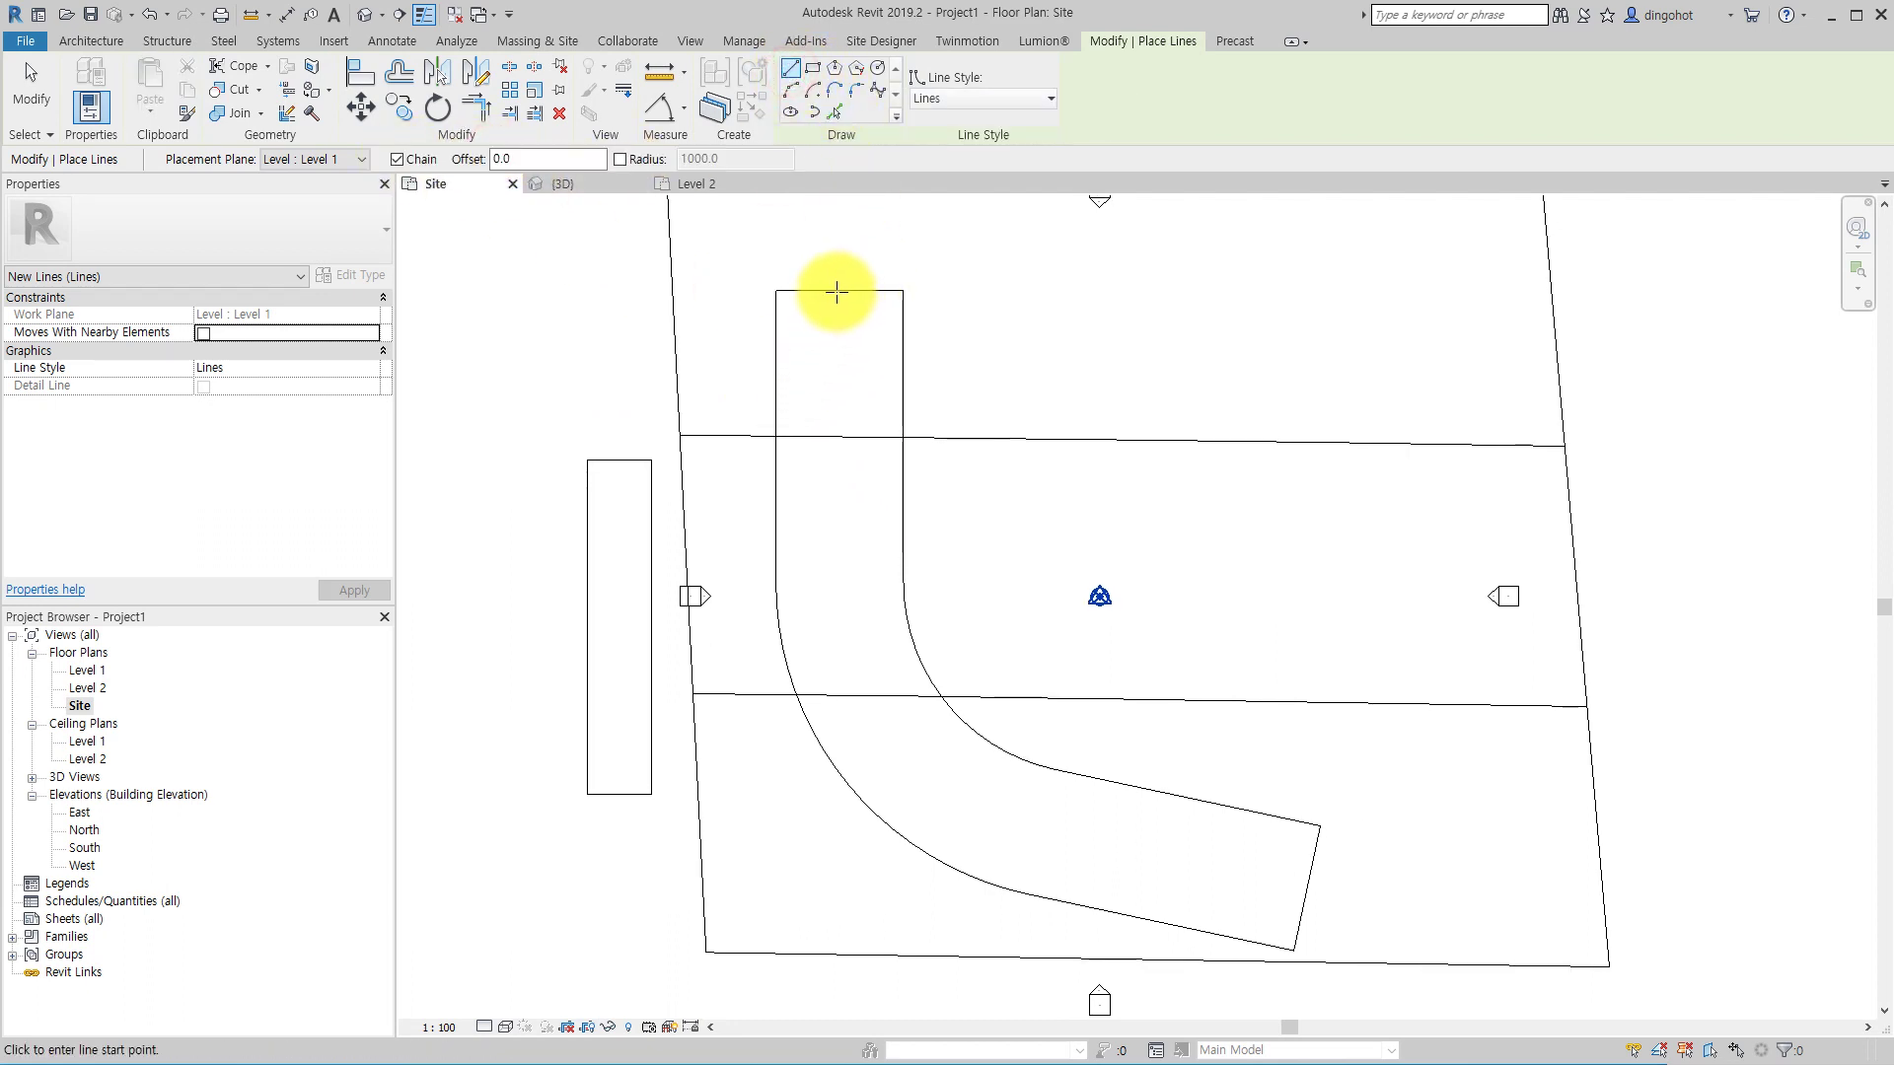
pyautogui.click(839, 292)
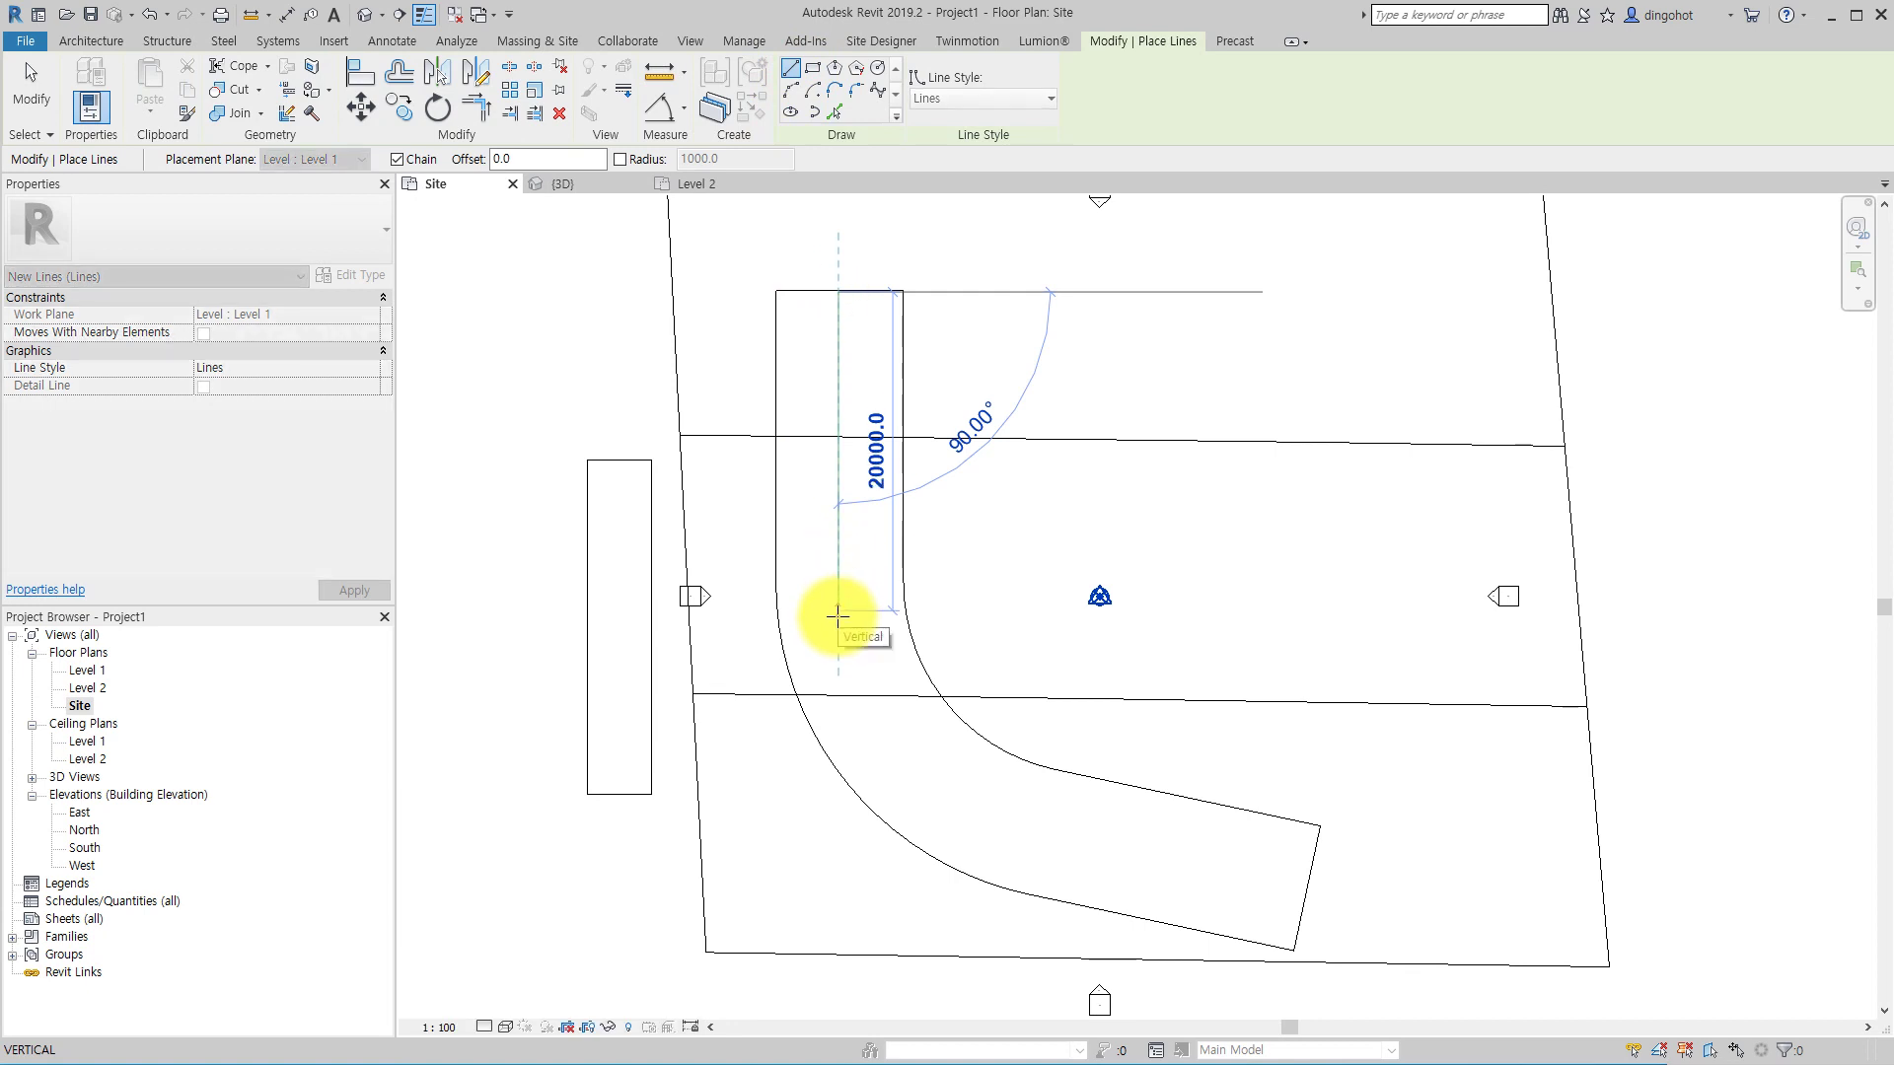
pyautogui.click(839, 612)
pyautogui.press('Escape')
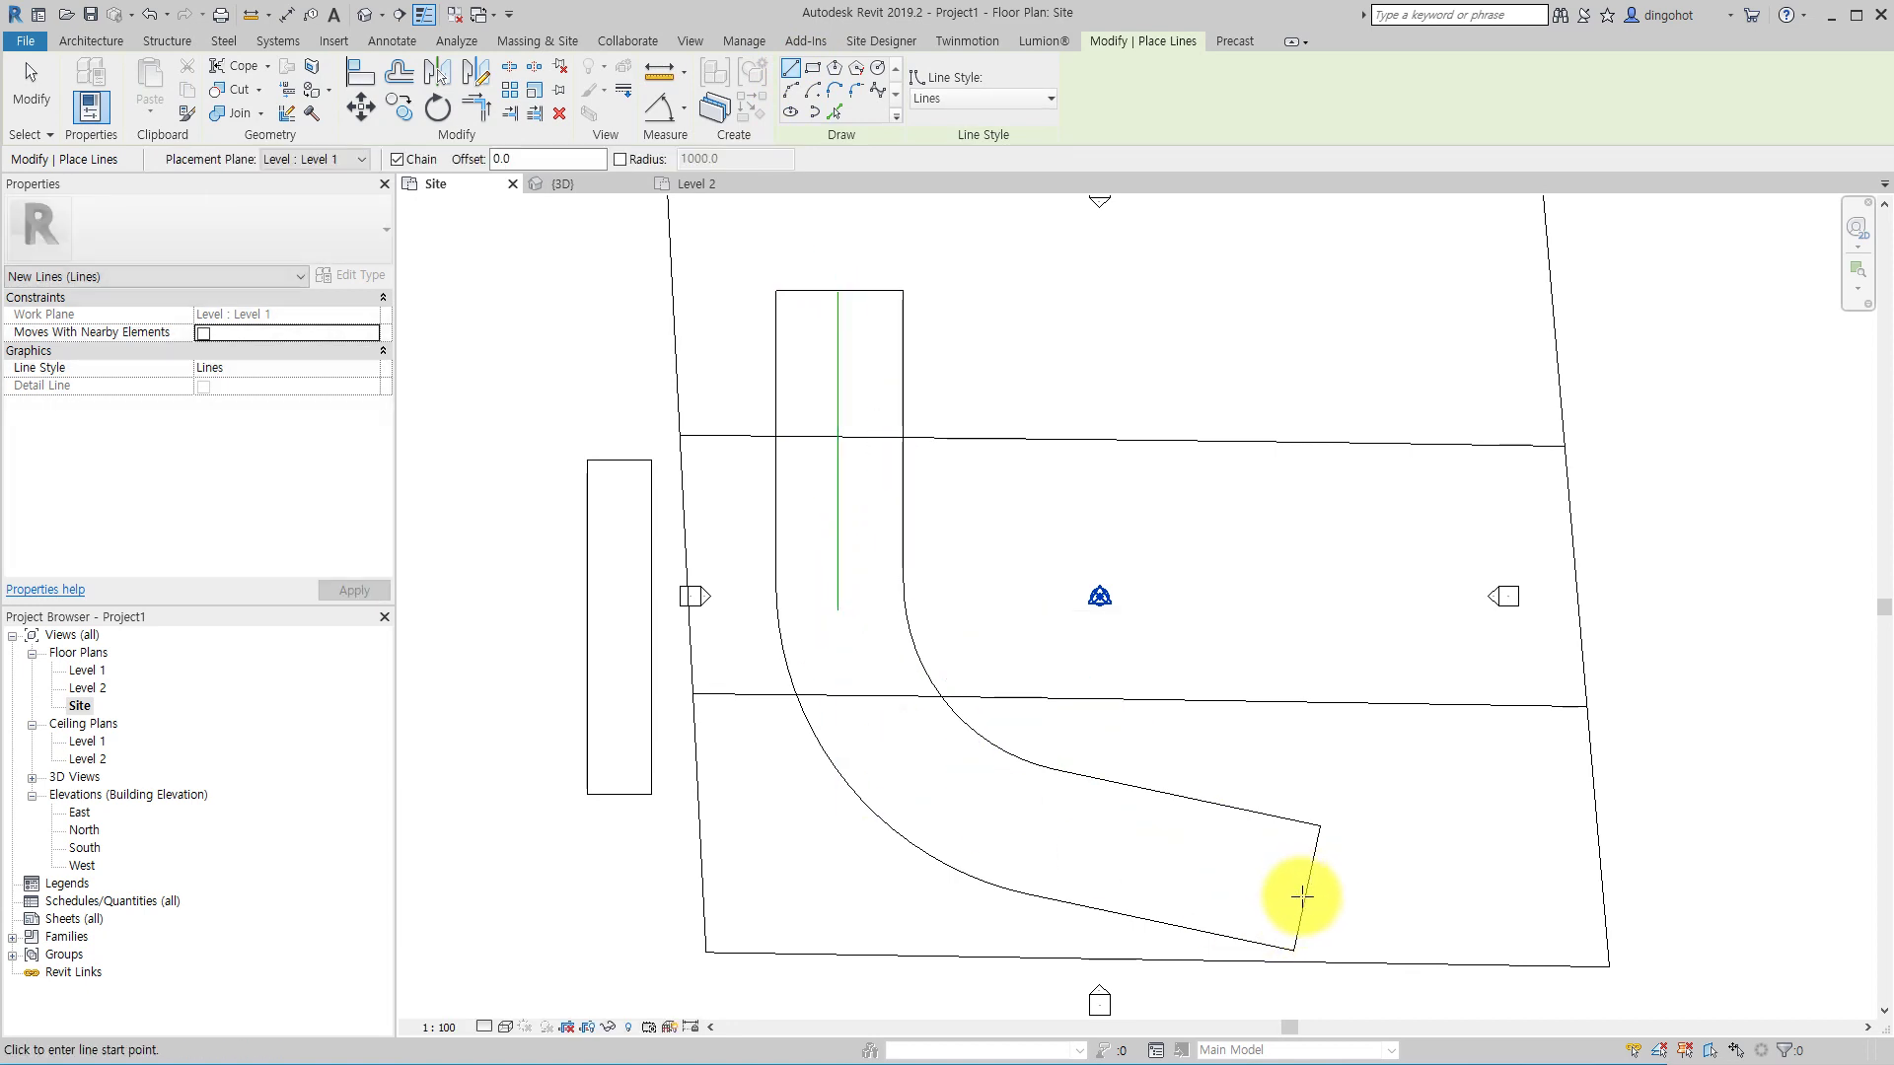
pyautogui.click(1302, 888)
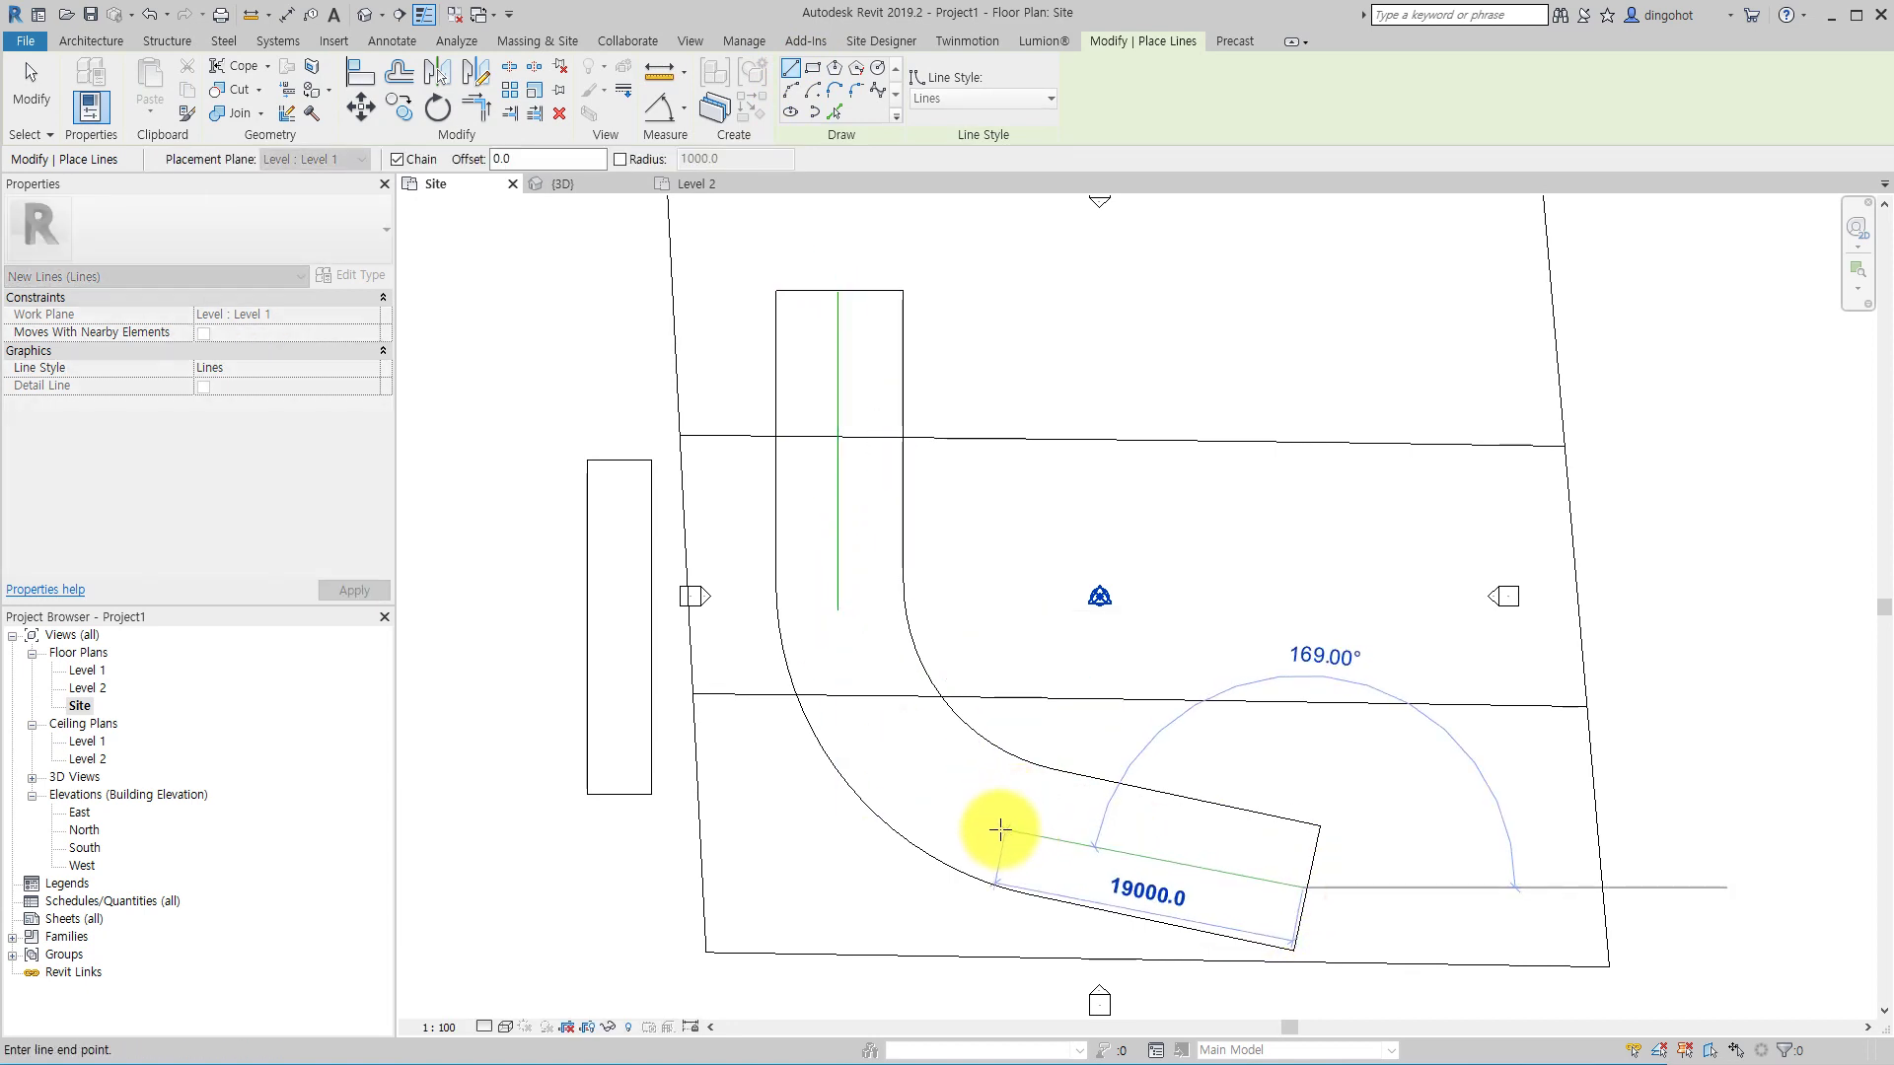
pyautogui.click(1002, 830)
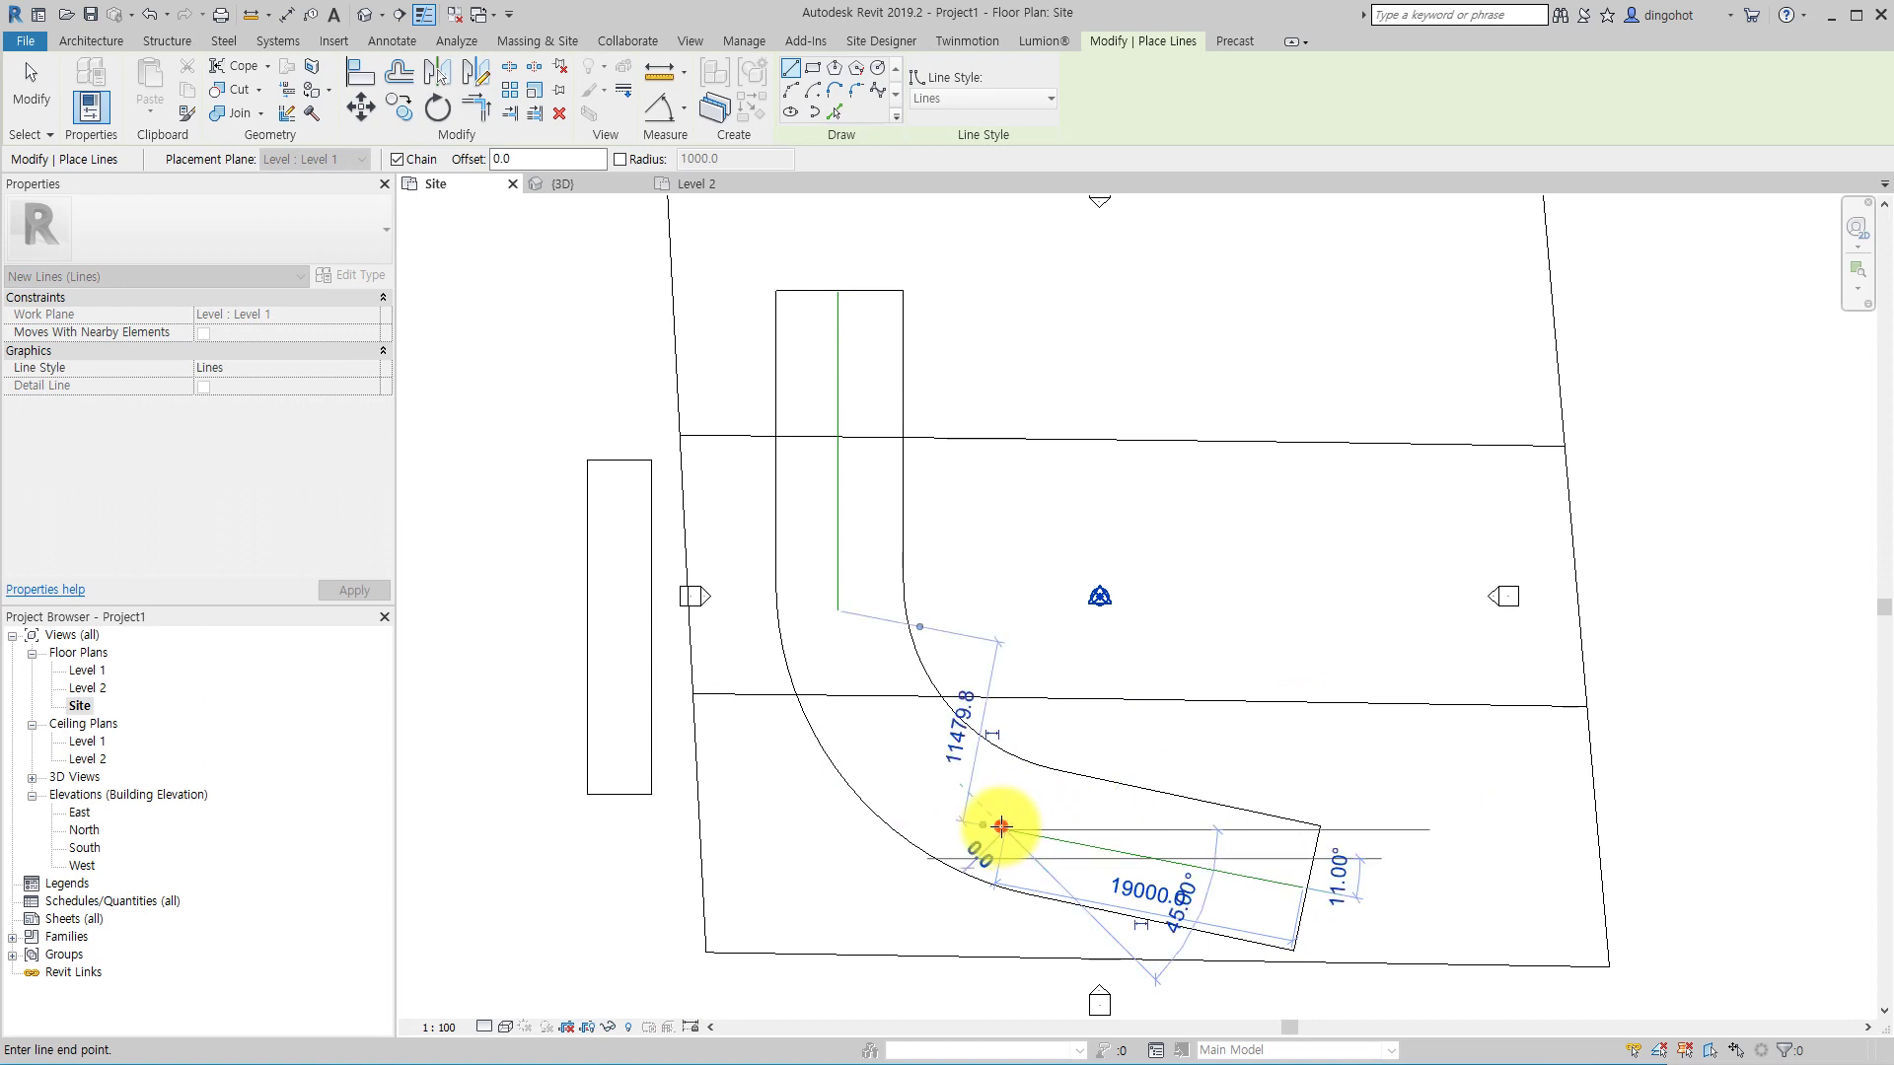
# - Join the two straight centerline segments with a fillet arc of about 17000 mm radius following the road's bend
pyautogui.click(850, 98)
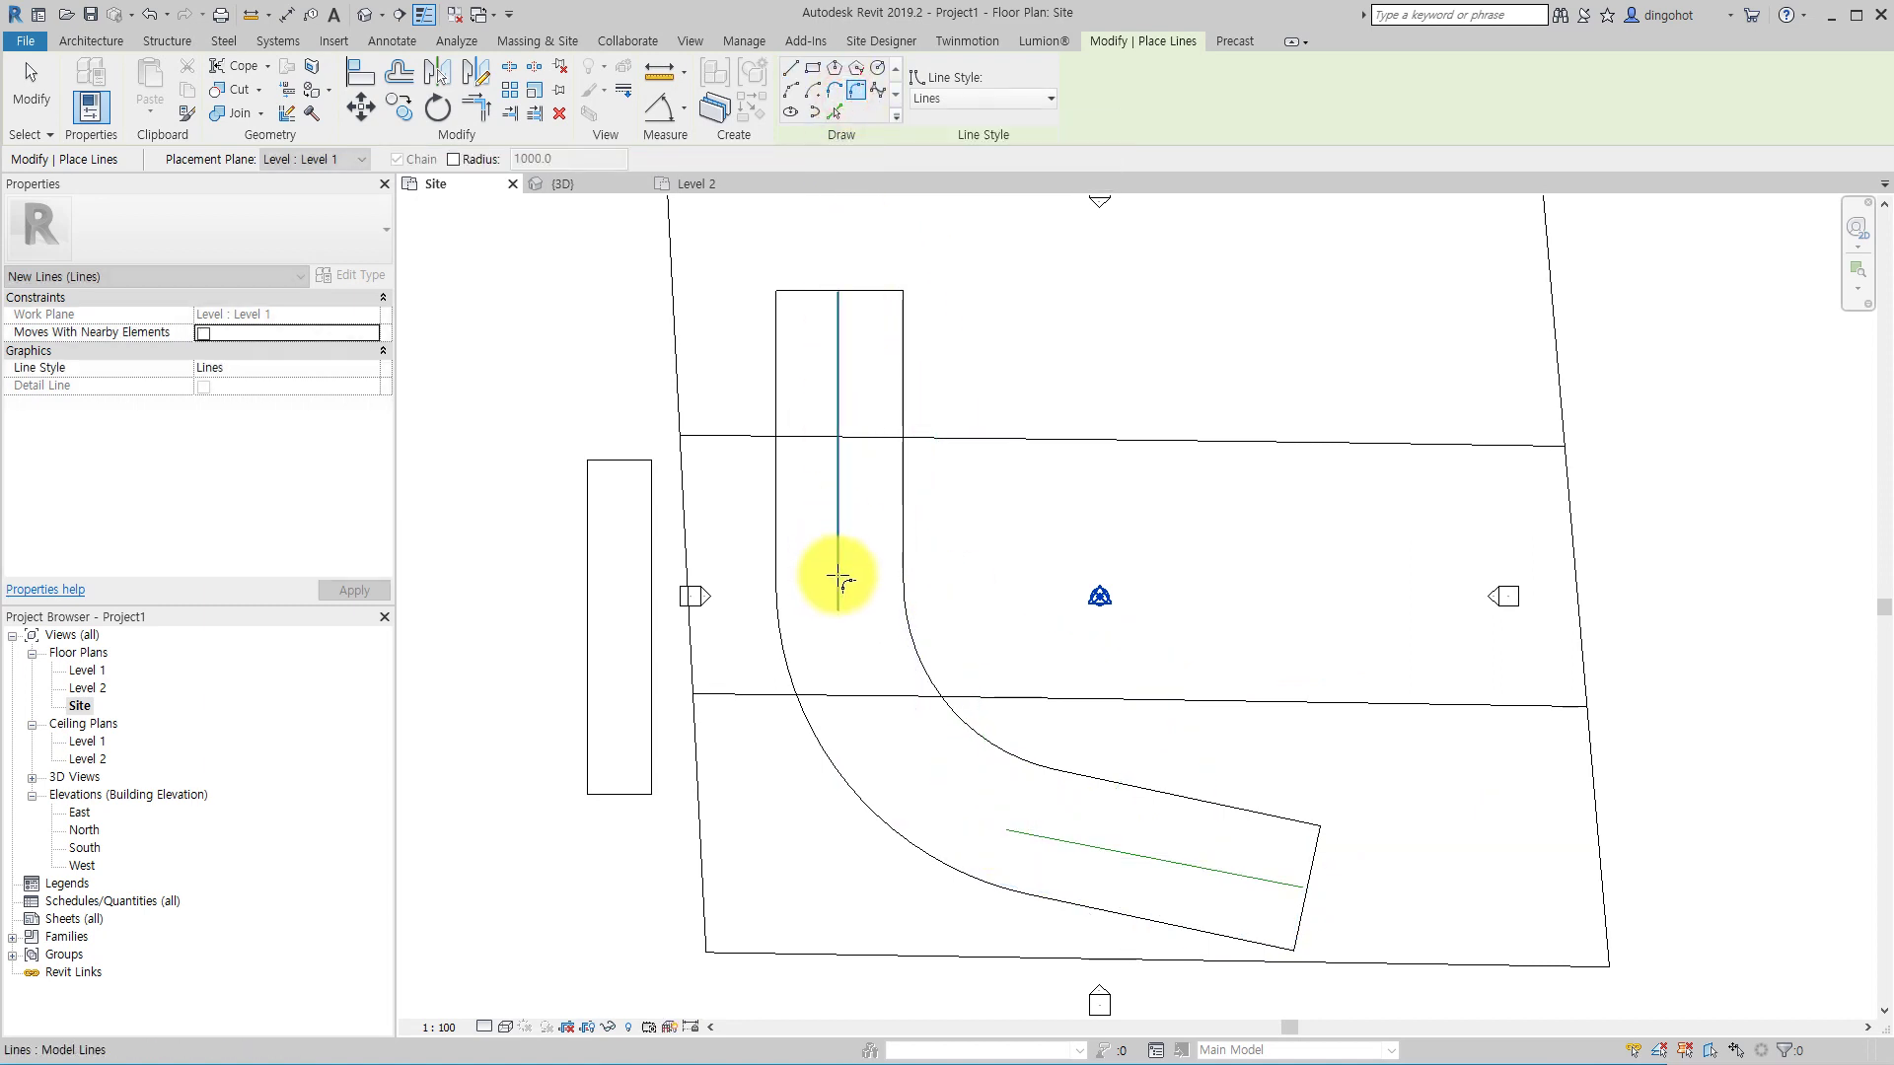
pyautogui.click(839, 572)
pyautogui.click(1029, 833)
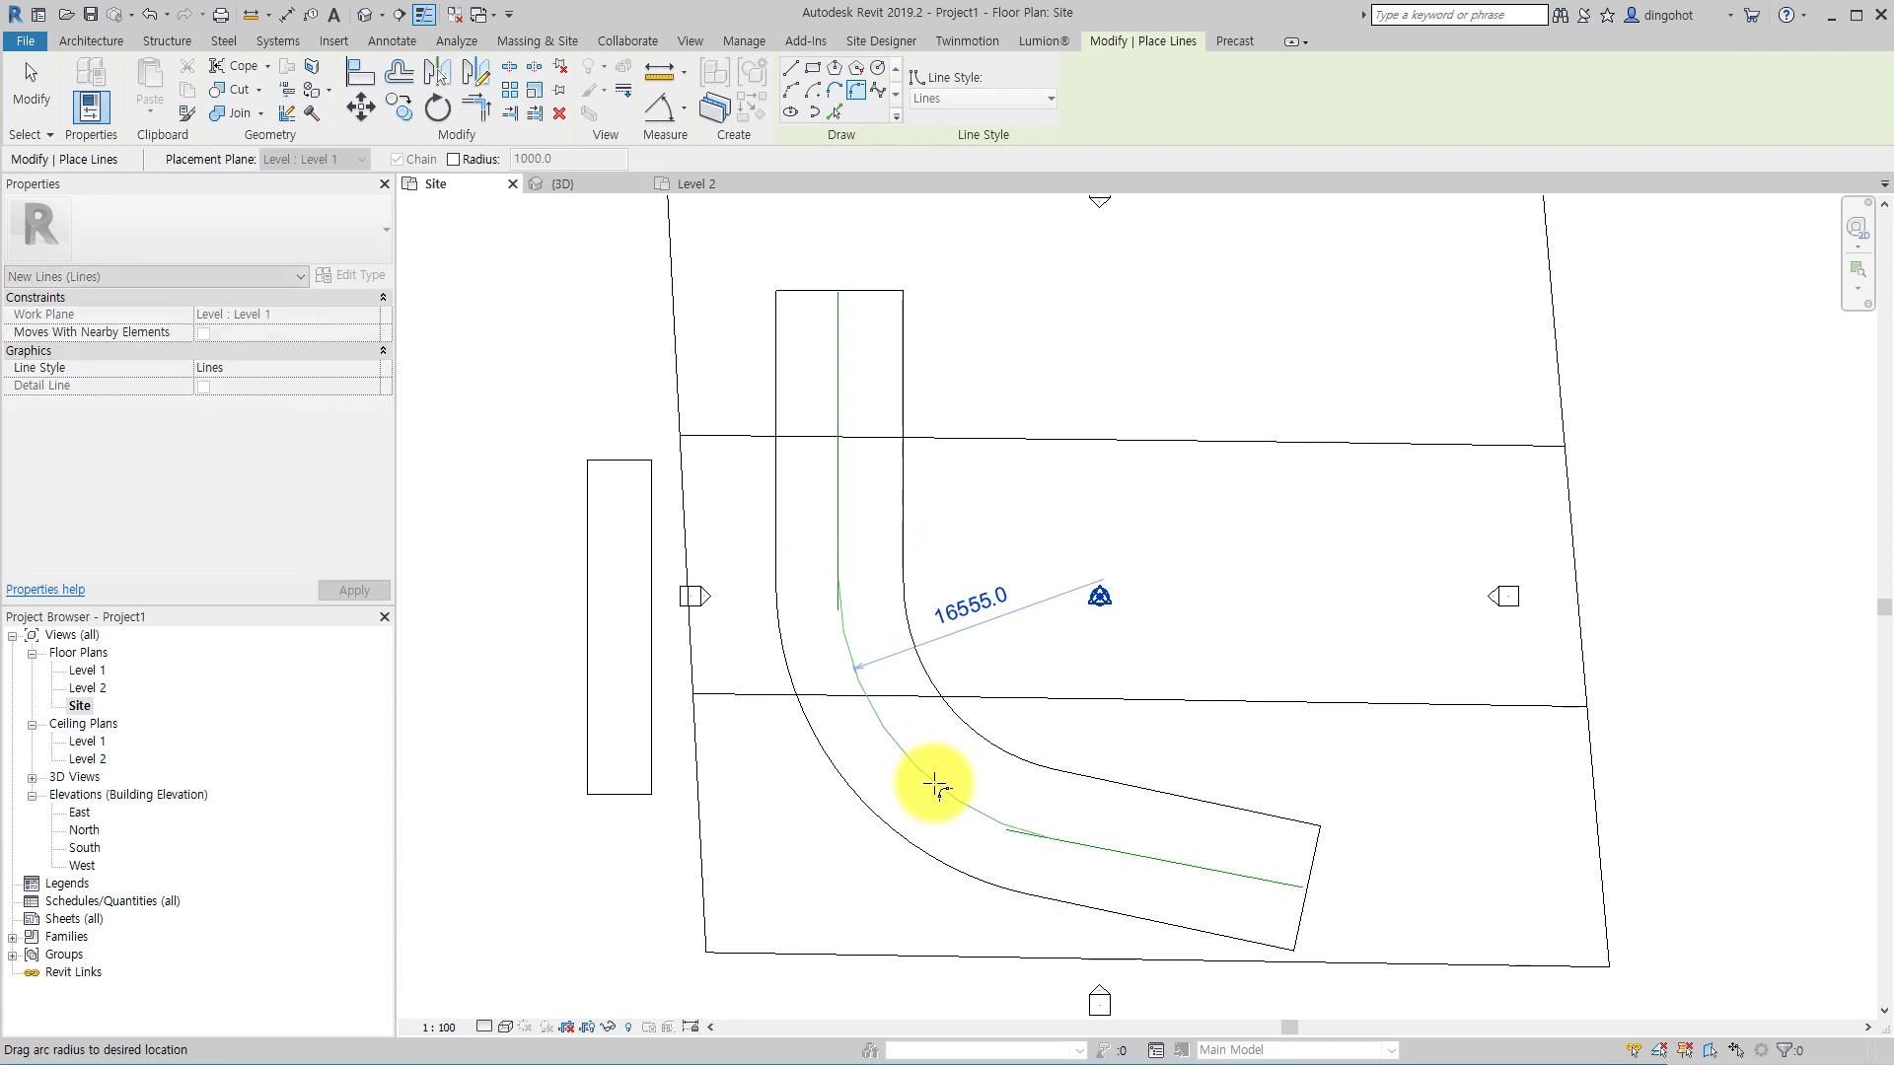
pyautogui.click(936, 784)
pyautogui.moveTo(935, 785); pyautogui.dragTo(999, 726, button='middle')
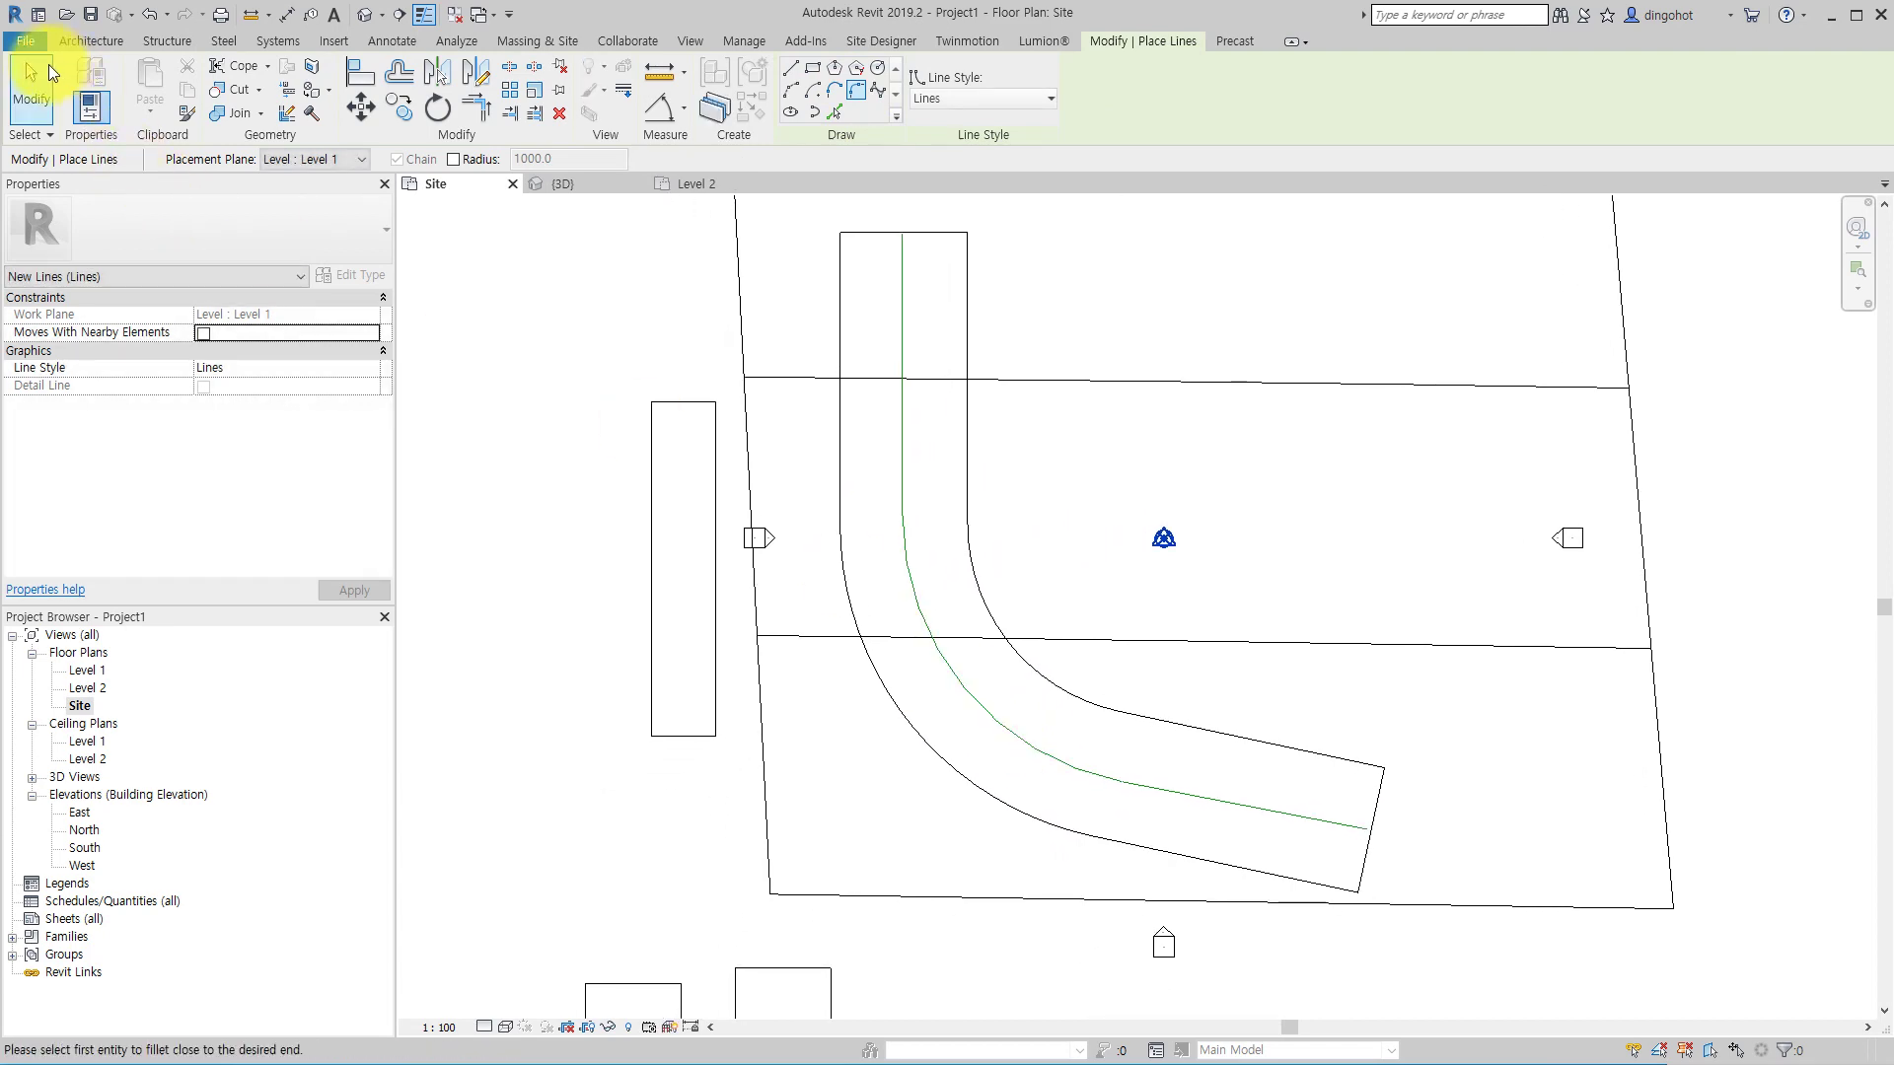
pyautogui.press('Escape')
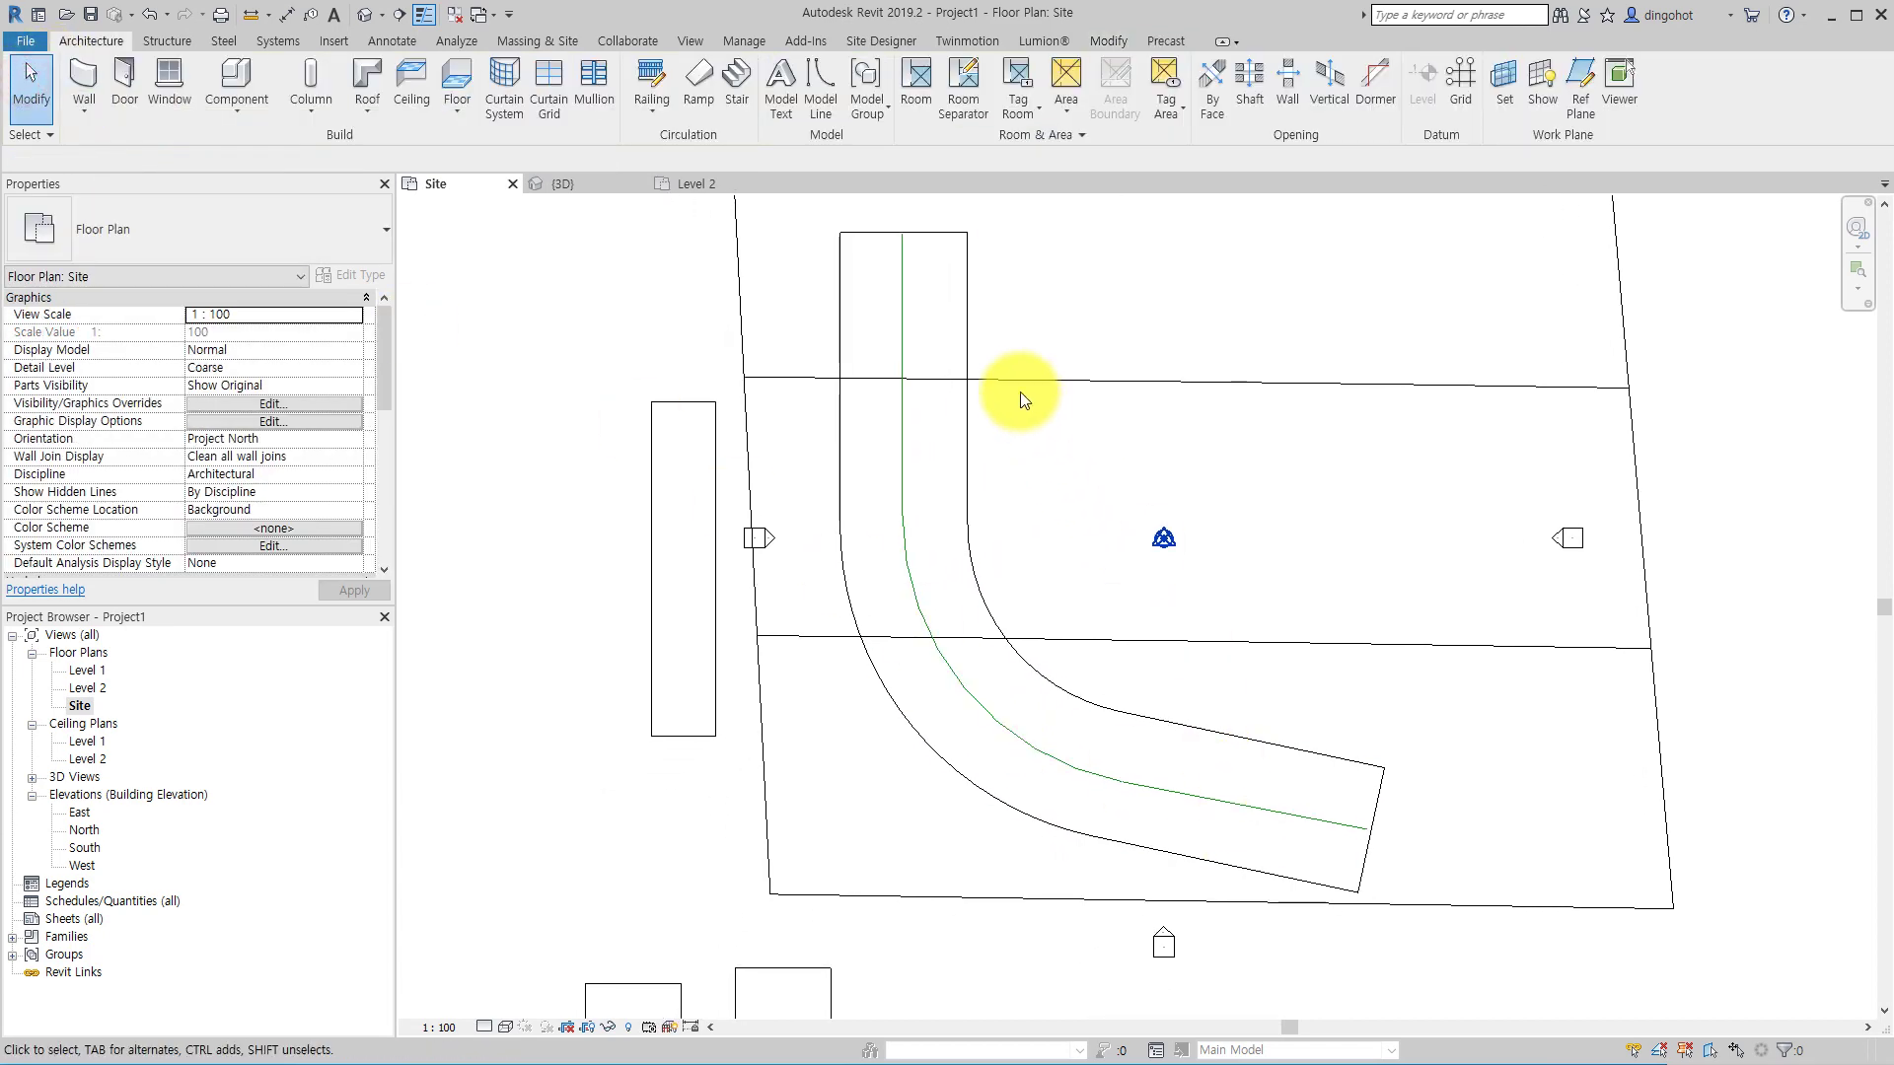
# - Shorten the vertical centerline segment to 17400 mm at its upper end and check the angled segment's end at the road edge
pyautogui.click(901, 276)
pyautogui.scroll(3, 904, 281)
pyautogui.scroll(2, 904, 293)
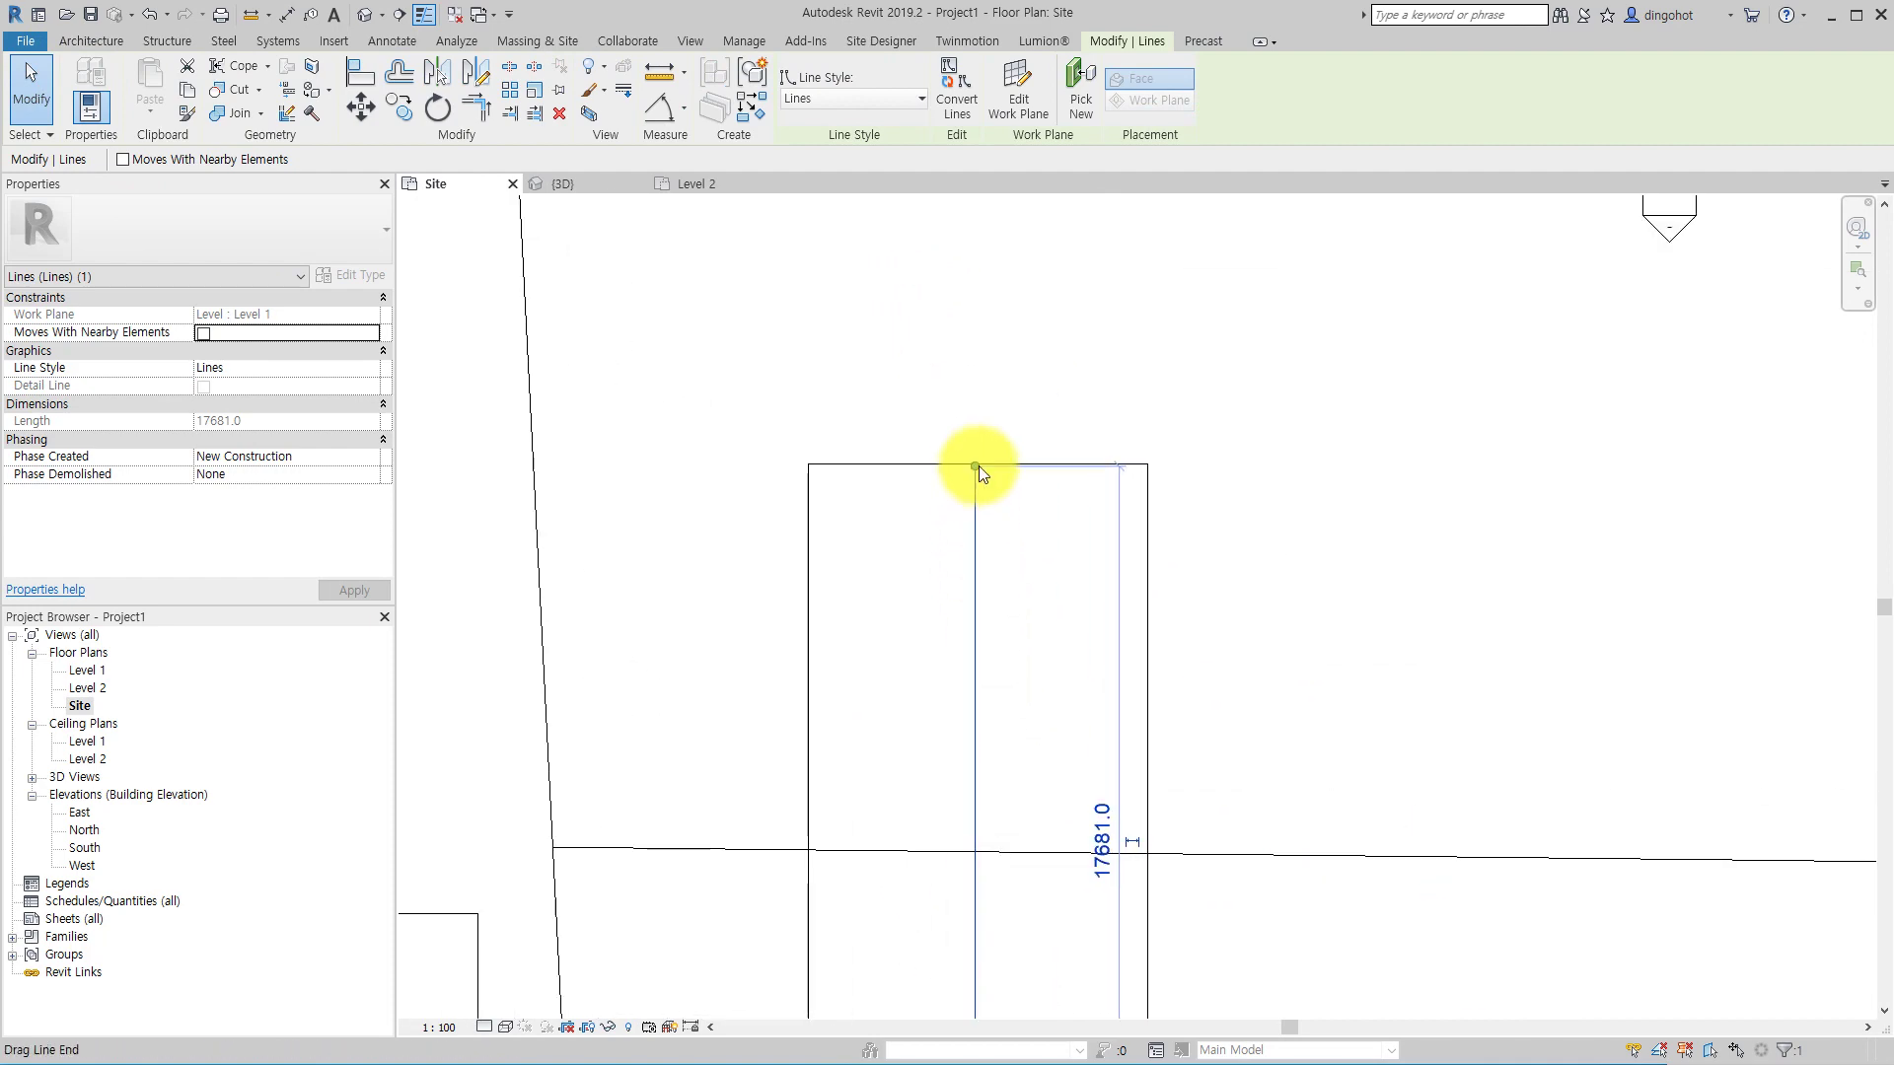
pyautogui.moveTo(890, 205); pyautogui.dragTo(892, 214)
pyautogui.press('Escape')
pyautogui.scroll(-4, 1412, 850)
pyautogui.scroll(2, 1197, 888)
pyautogui.click(1280, 797)
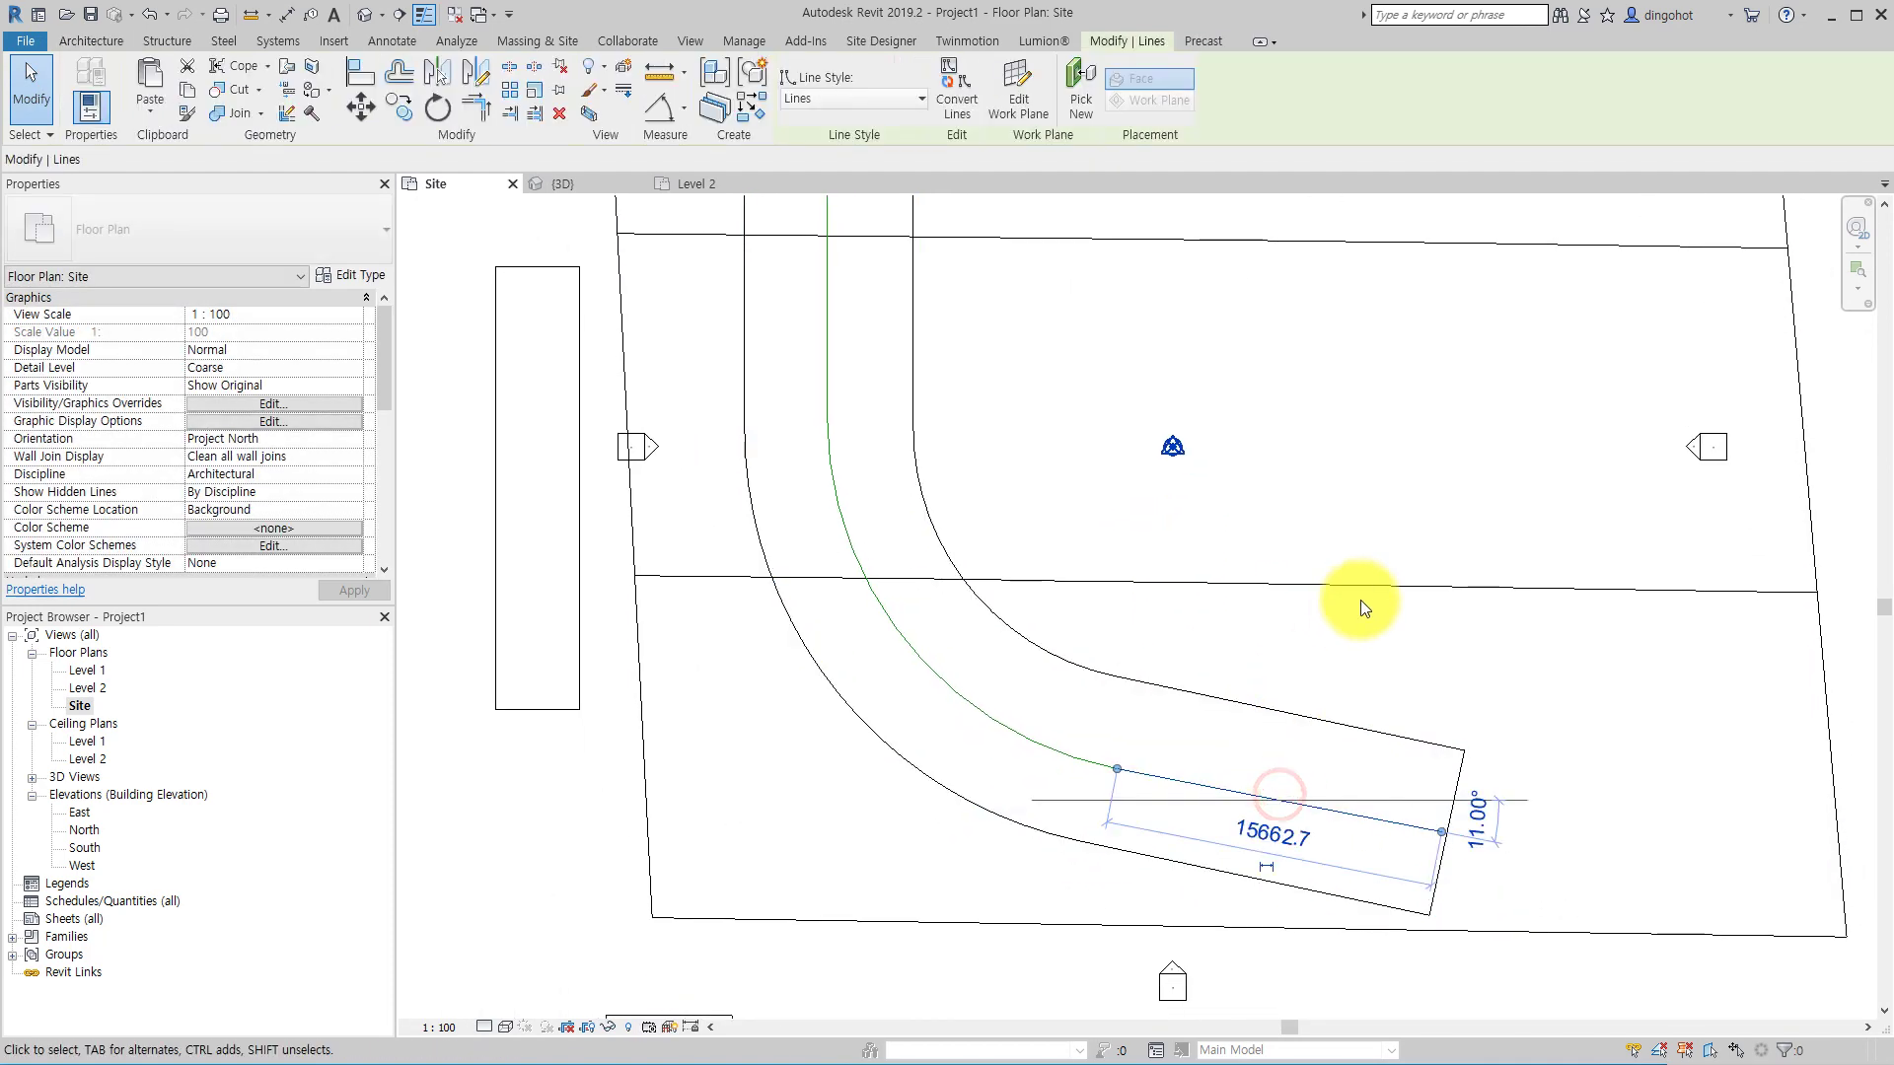
pyautogui.press('Escape')
pyautogui.moveTo(765, 611); pyautogui.dragTo(746, 707, button='middle')
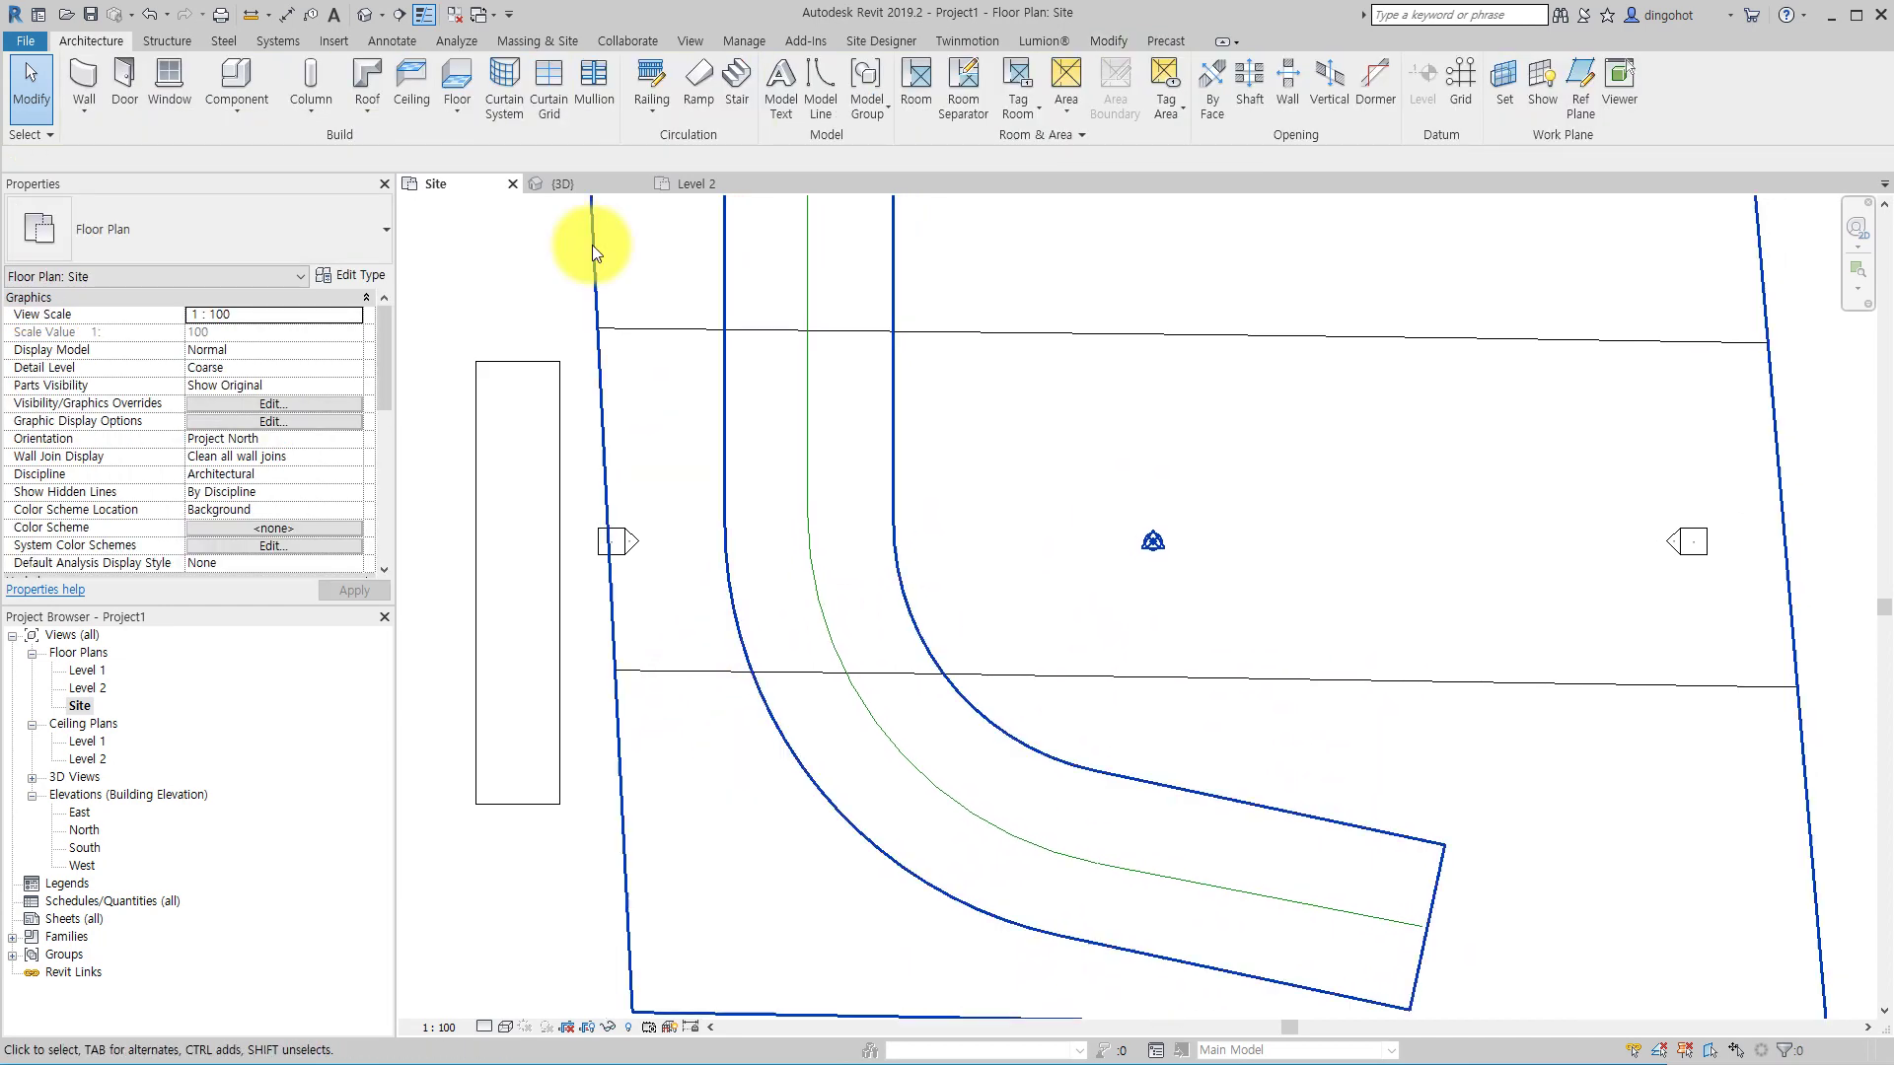
# - Look over the model in the 3D view and return to the Site floor plan
pyautogui.click(364, 15)
pyautogui.keyDown('shift'); pyautogui.moveTo(1273, 619); pyautogui.dragTo(1262, 772, button='middle'); pyautogui.keyUp('shift')
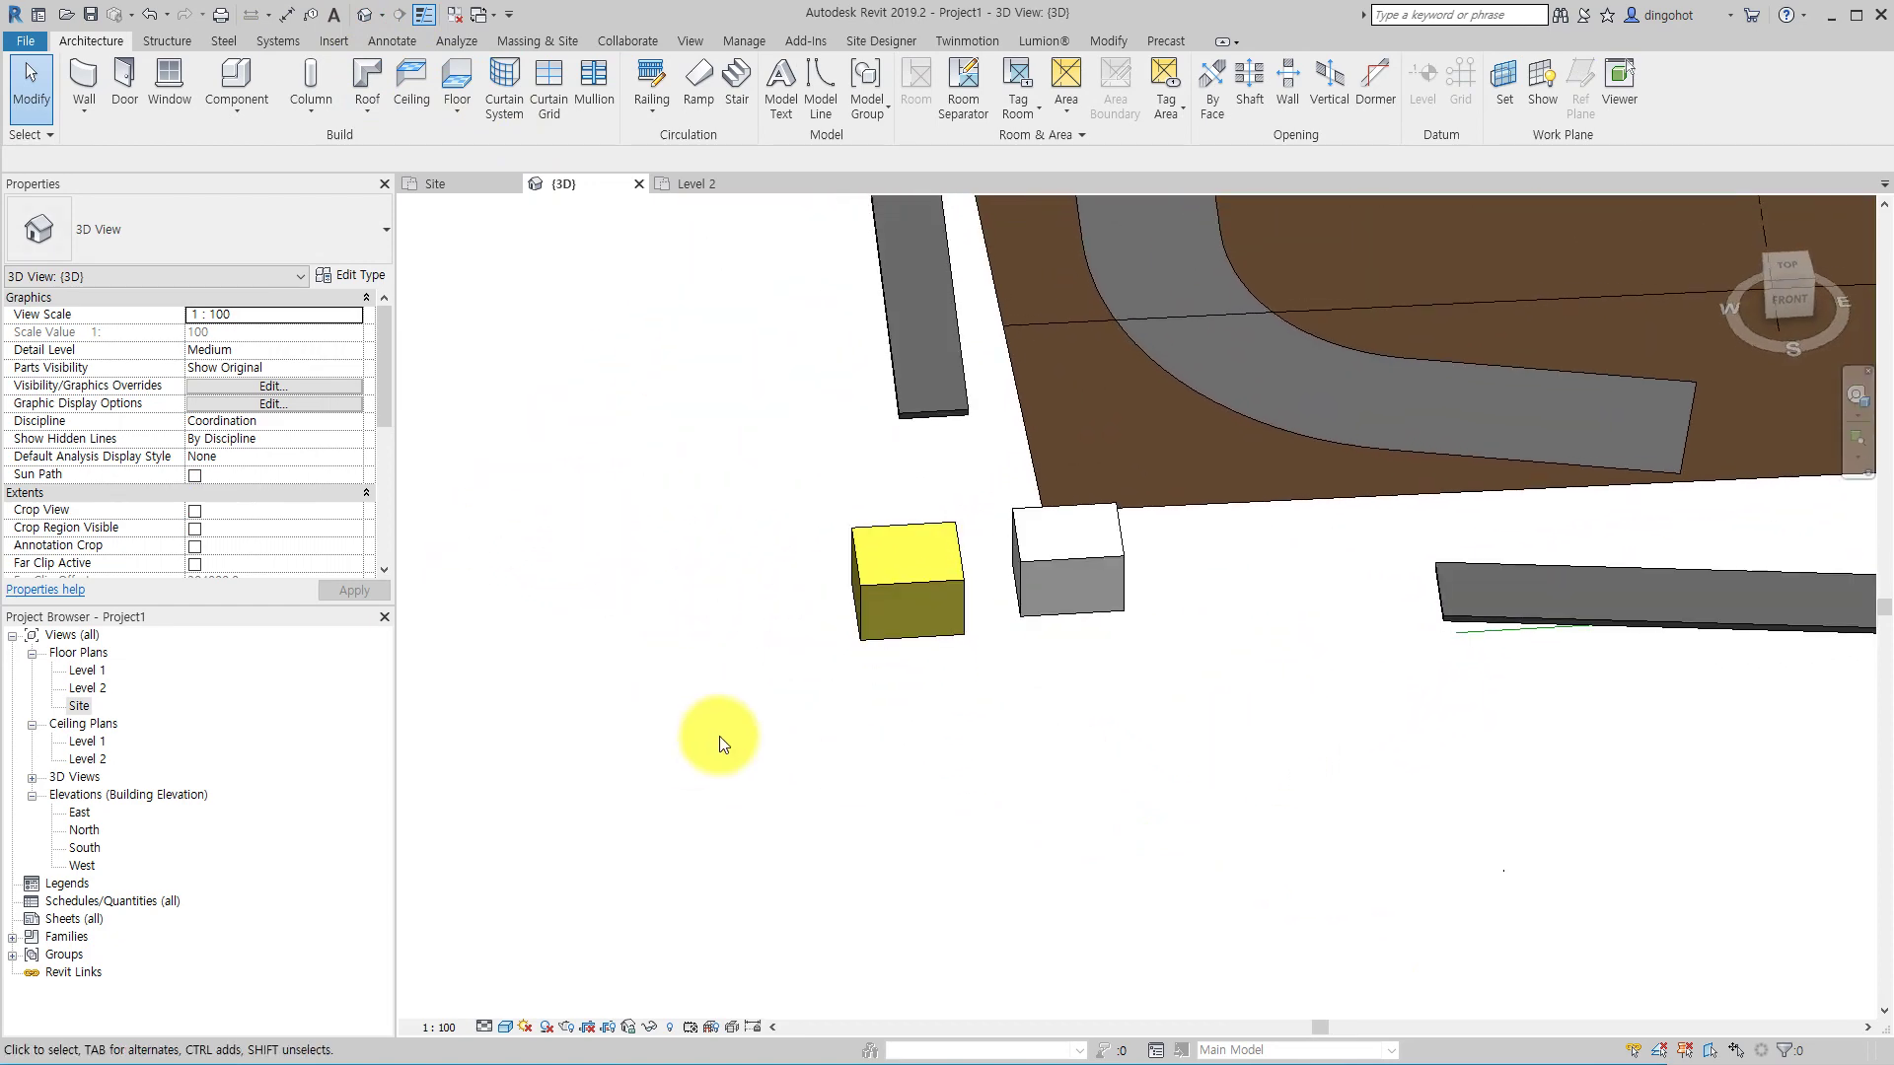
pyautogui.doubleClick(109, 708)
pyautogui.scroll(-4, 964, 752)
pyautogui.click(907, 680)
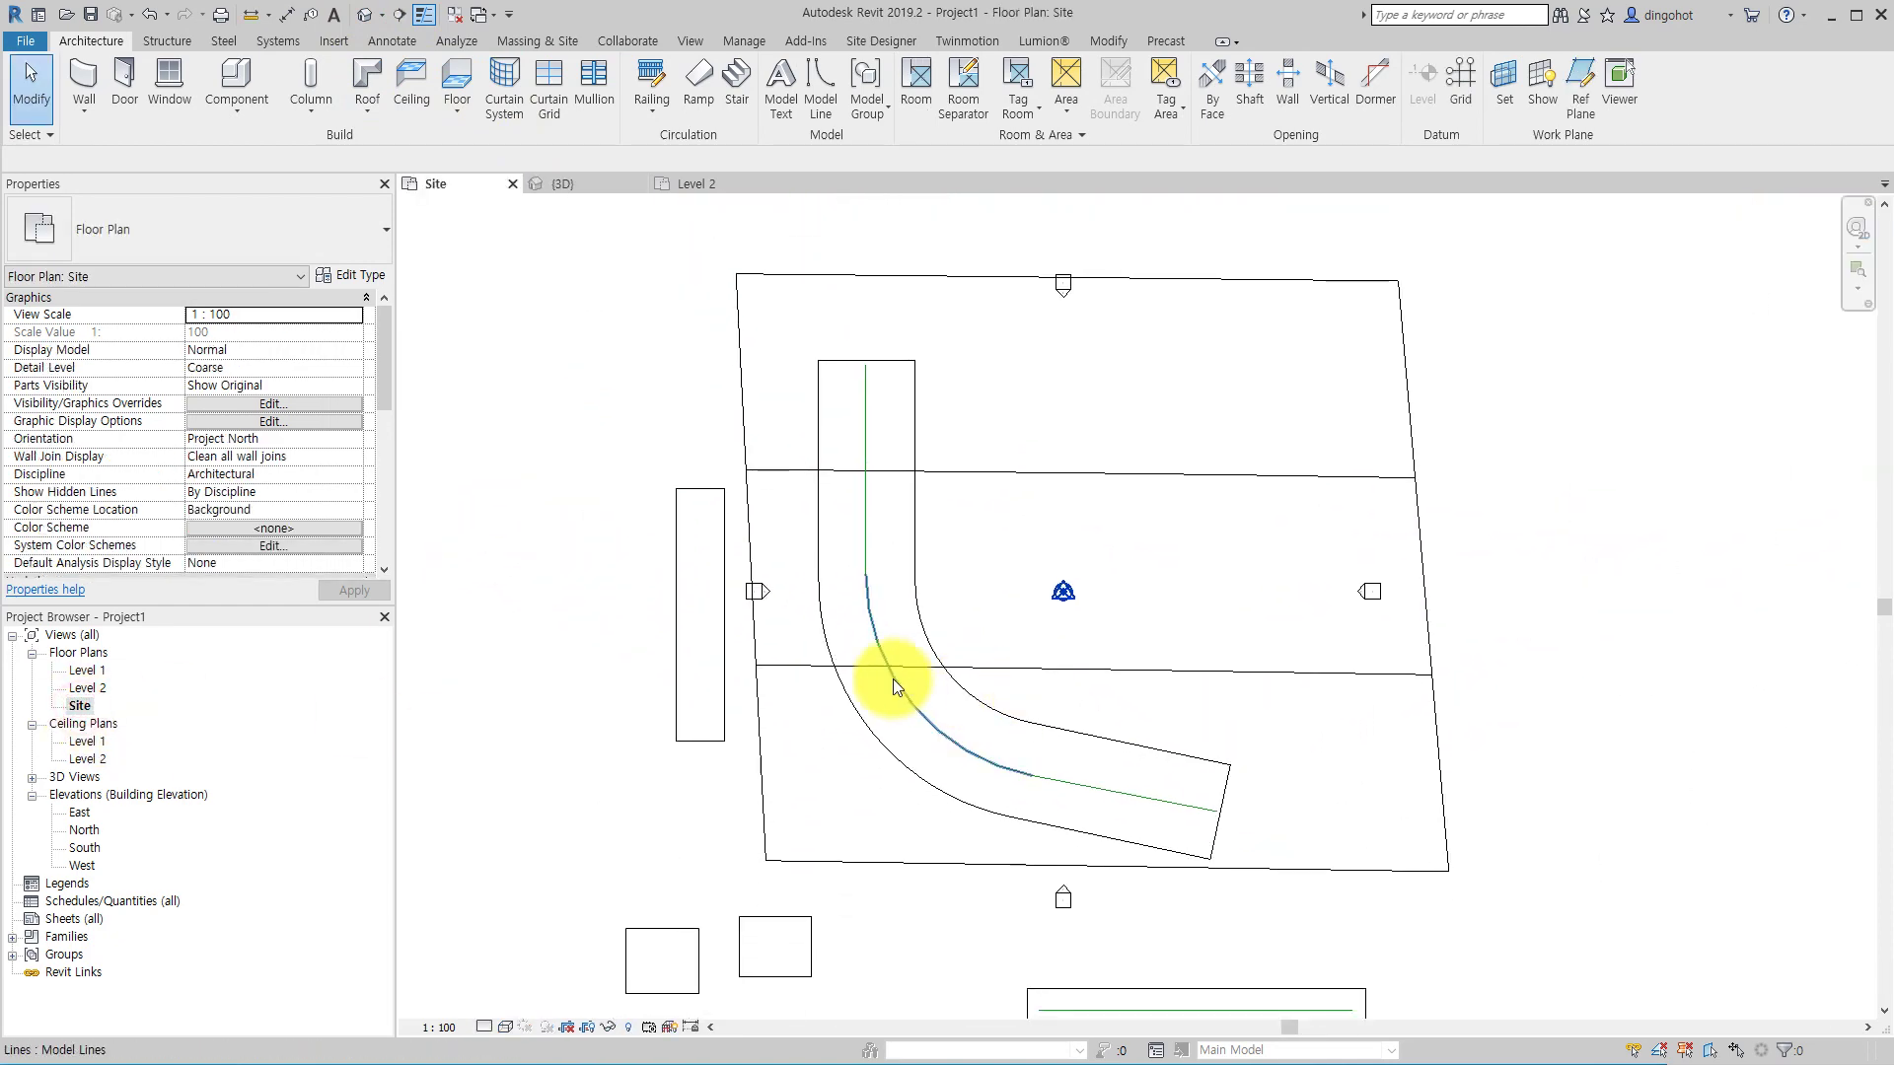
# - In Dynamo Player, set RoadLaneGenerator_v2 to lane type 1 (continuous), with the vertical centerline as LINE and the curved road as the road to paint
pyautogui.moveTo(1552, 81); pyautogui.dragTo(1565, 81)
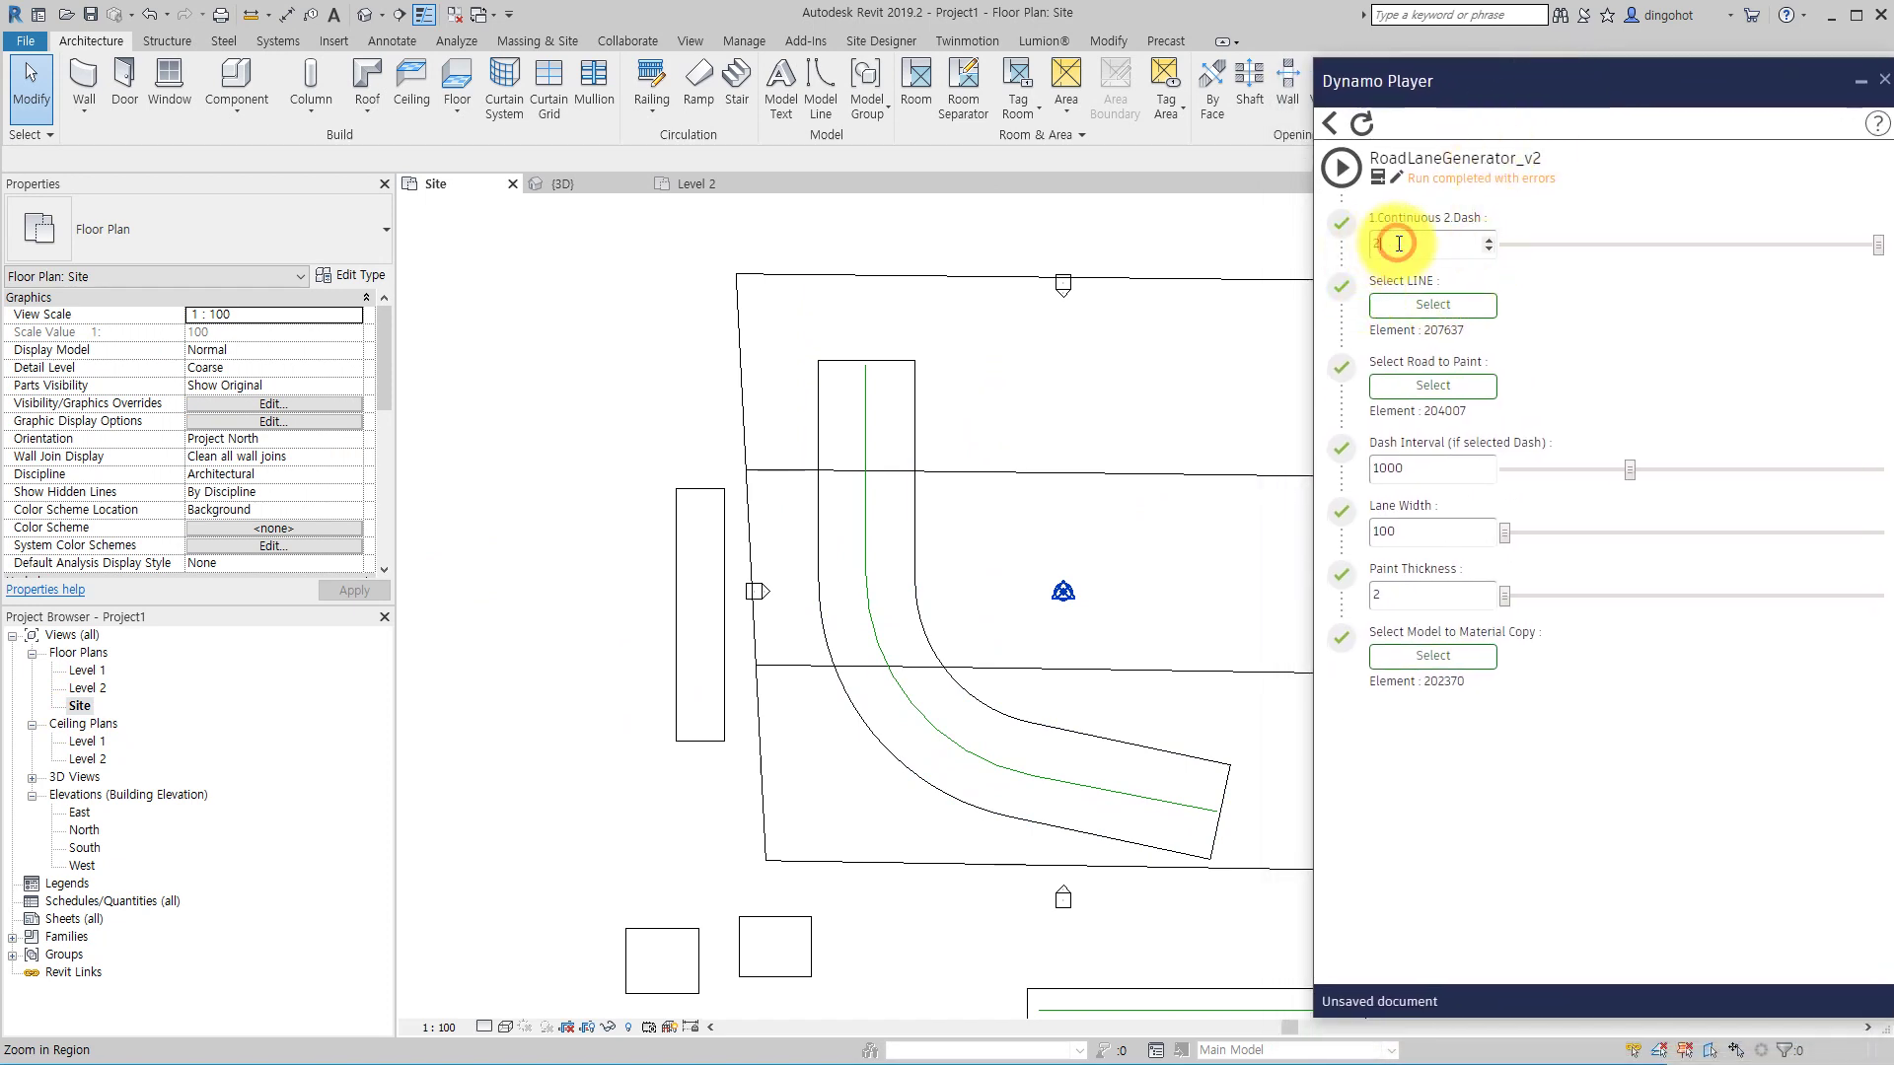
pyautogui.click(1462, 307)
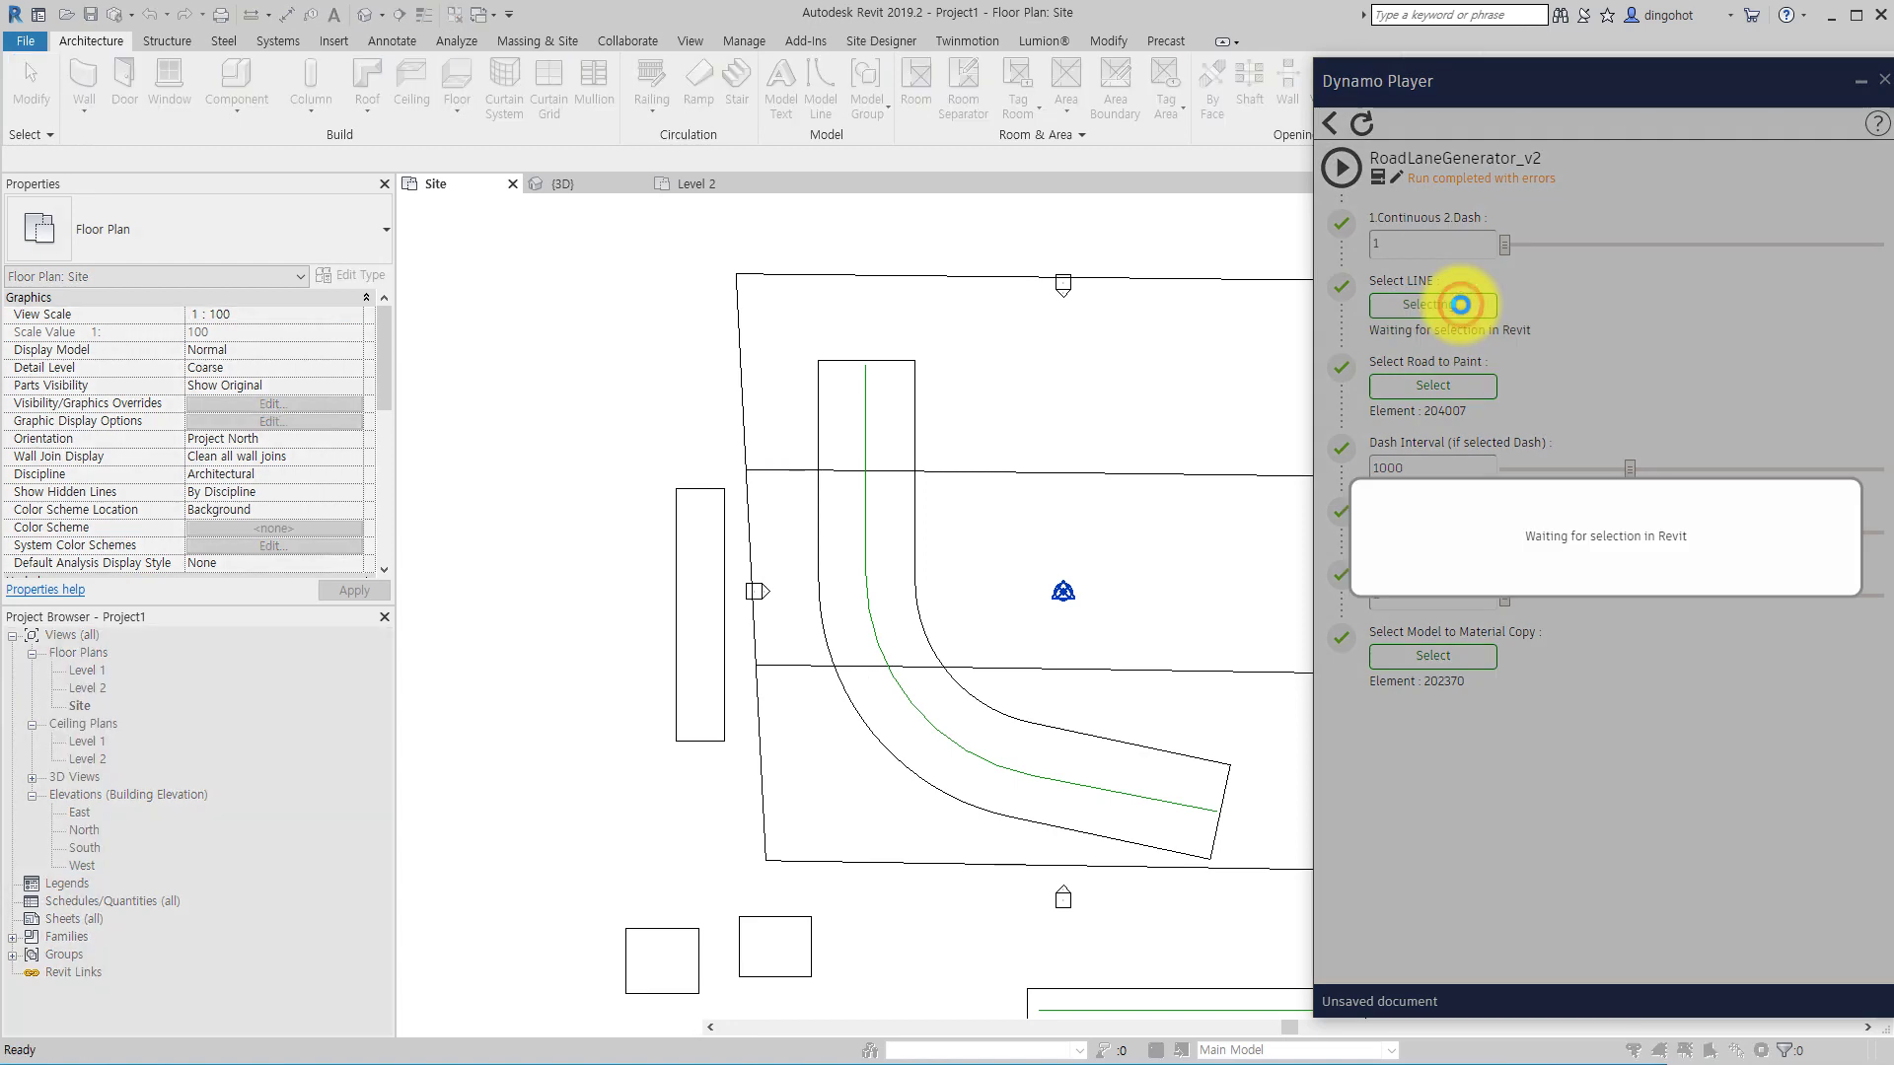
pyautogui.click(864, 535)
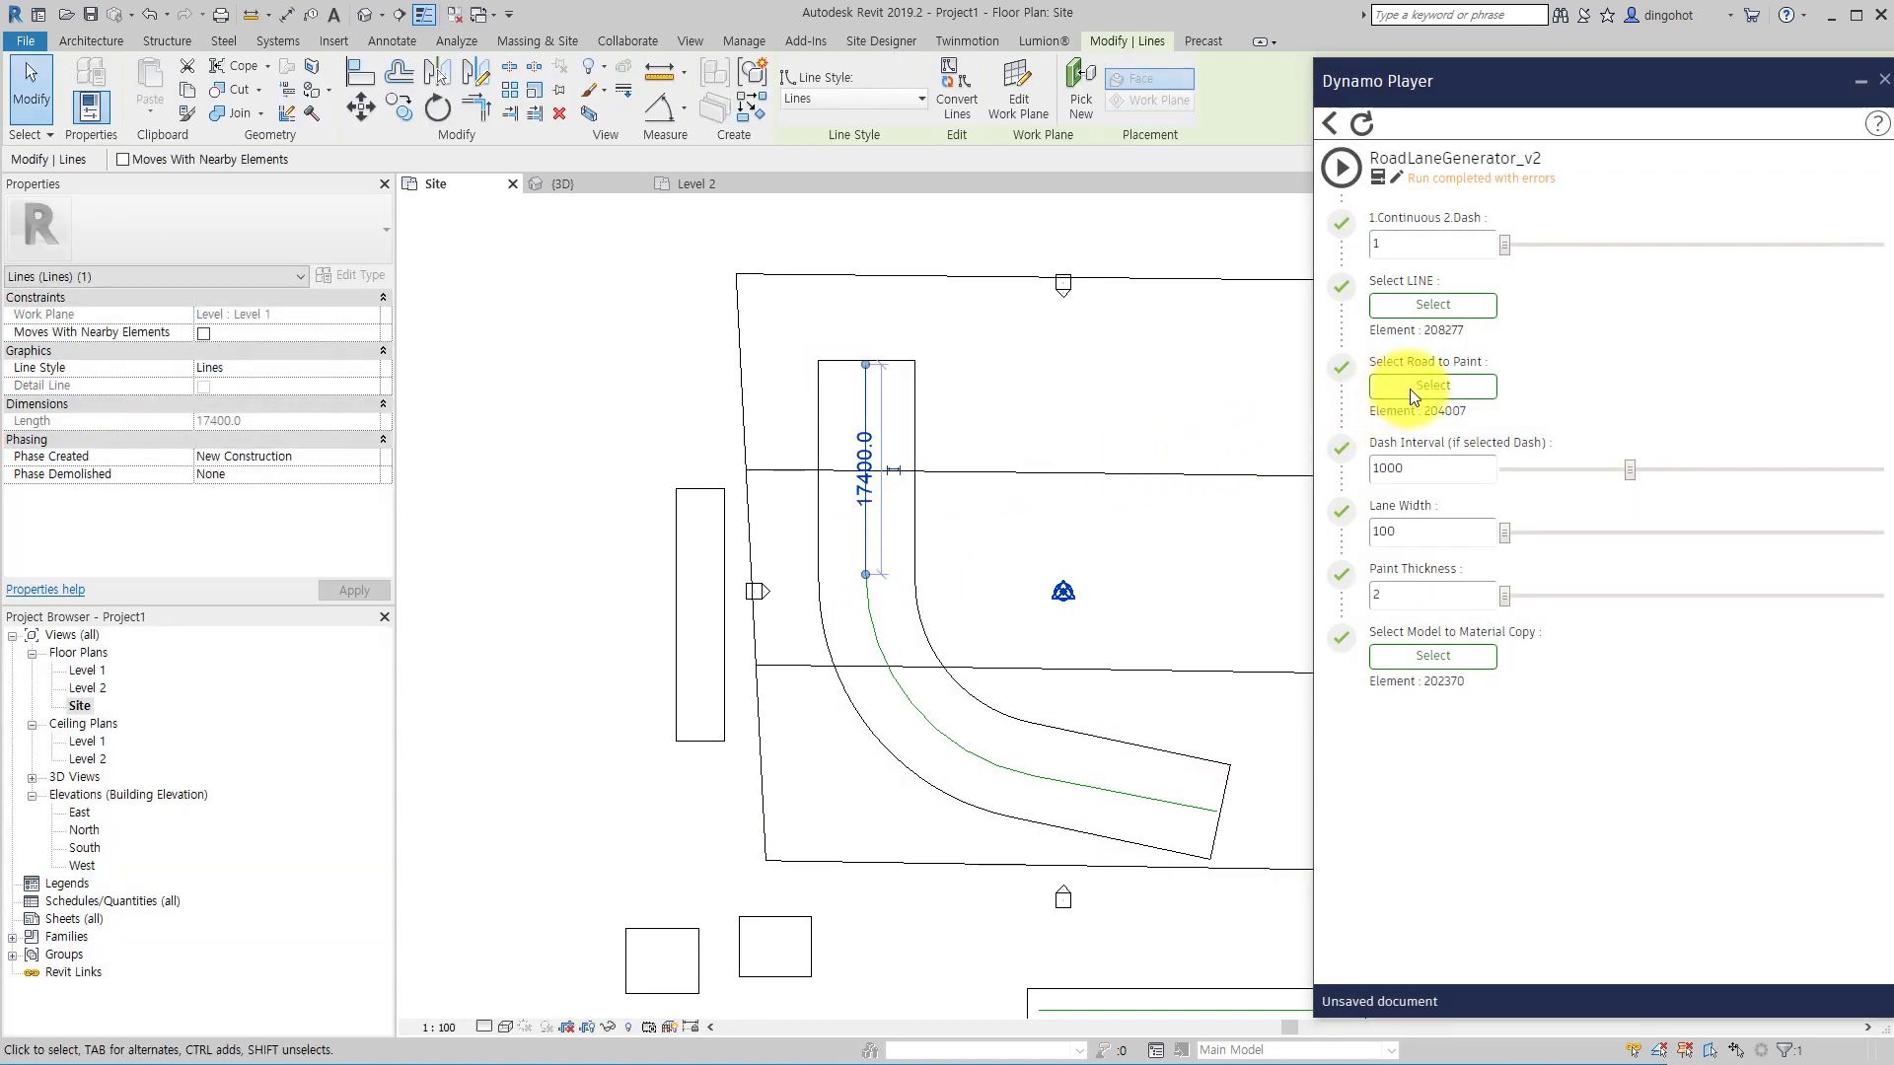
pyautogui.click(1387, 388)
pyautogui.click(896, 410)
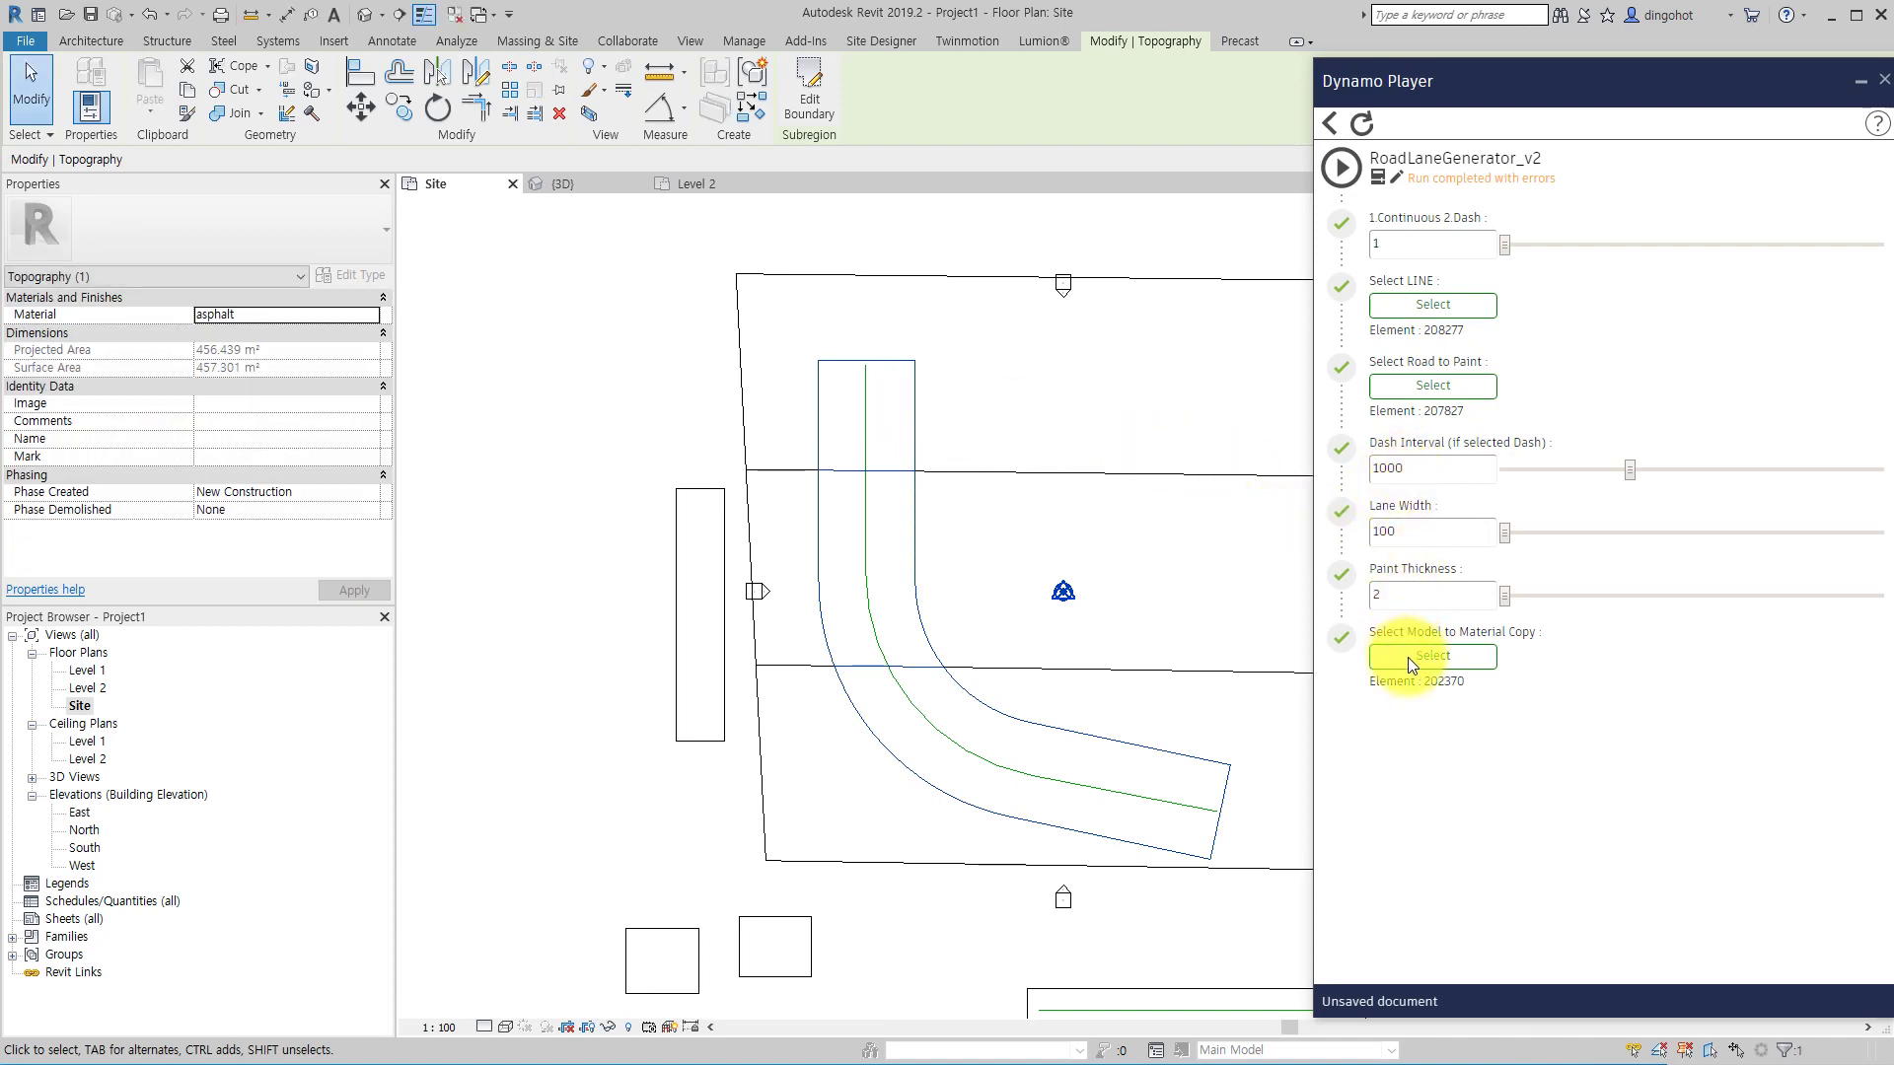
# - Select the white box as the model for the material copy and run RoadLaneGenerator_v2
pyautogui.click(1432, 656)
pyautogui.moveTo(796, 663); pyautogui.dragTo(824, 444, button='middle')
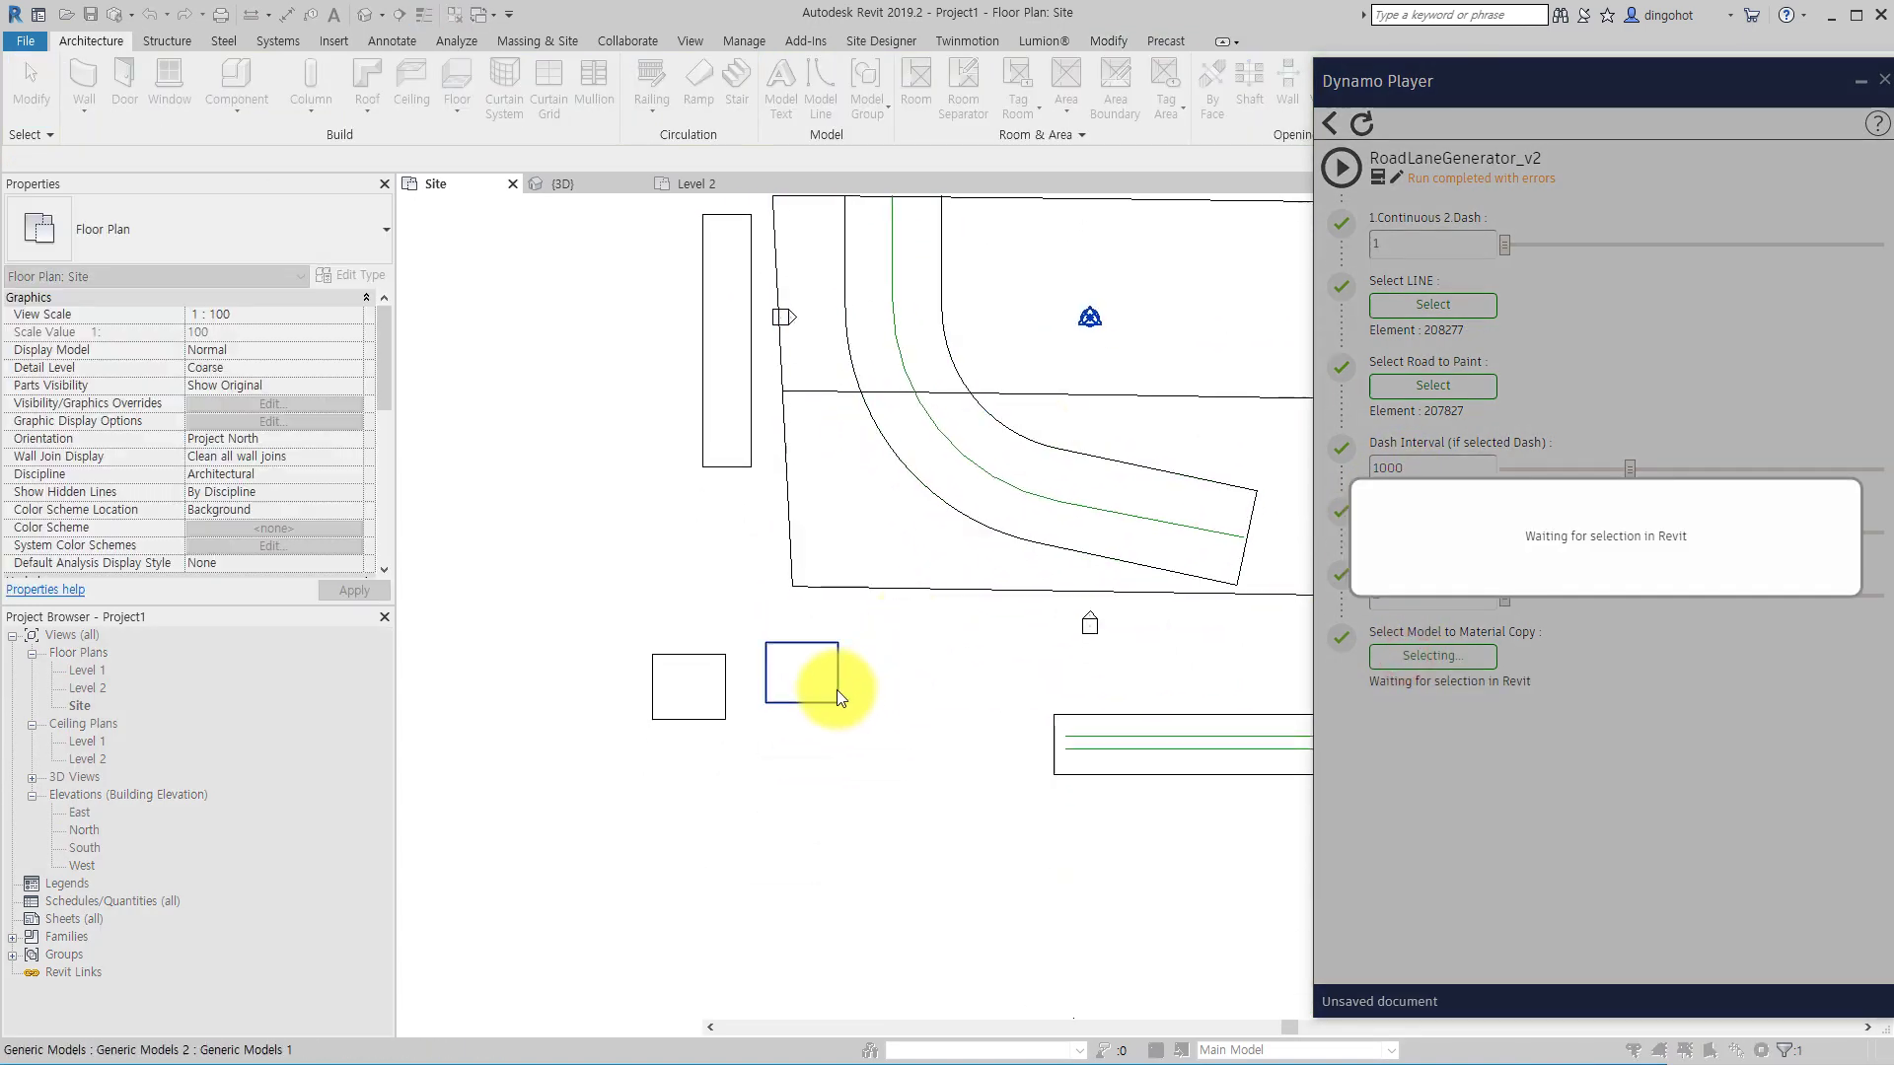
pyautogui.click(837, 689)
pyautogui.click(984, 676)
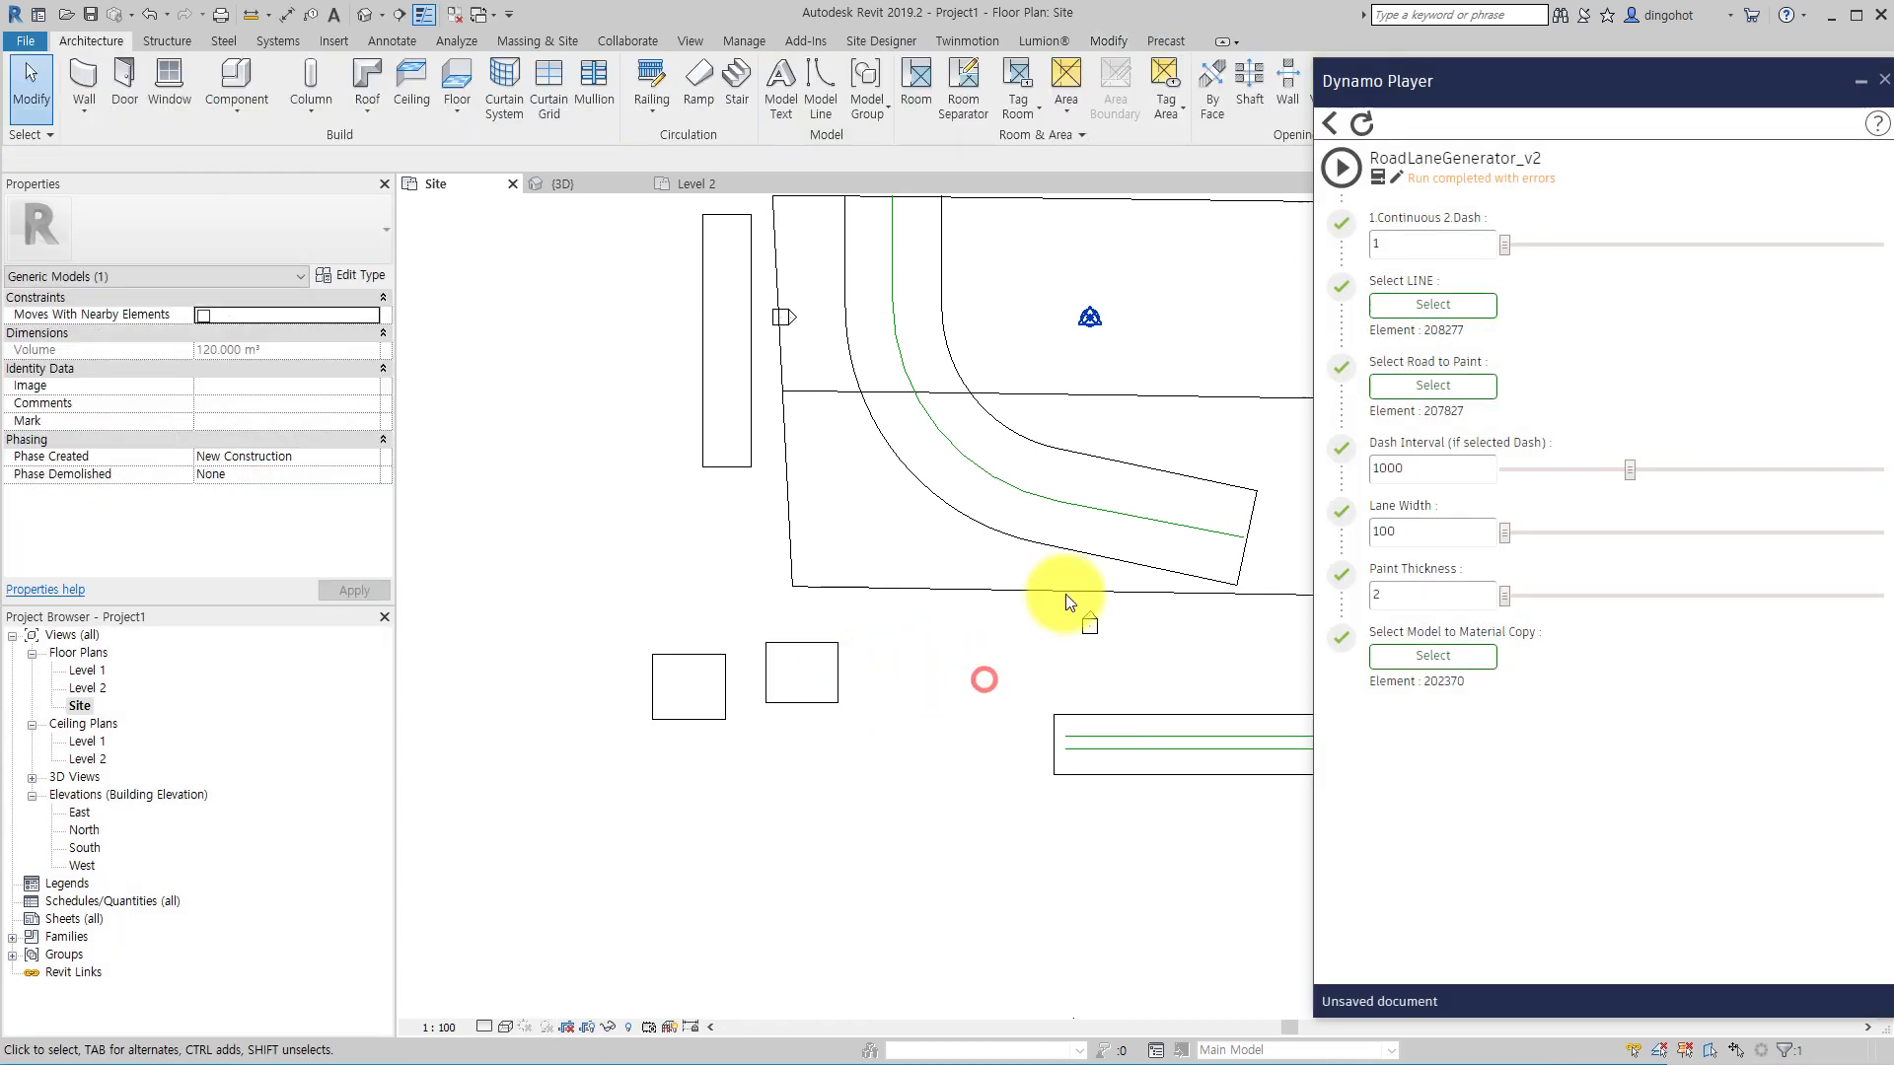
pyautogui.click(1340, 168)
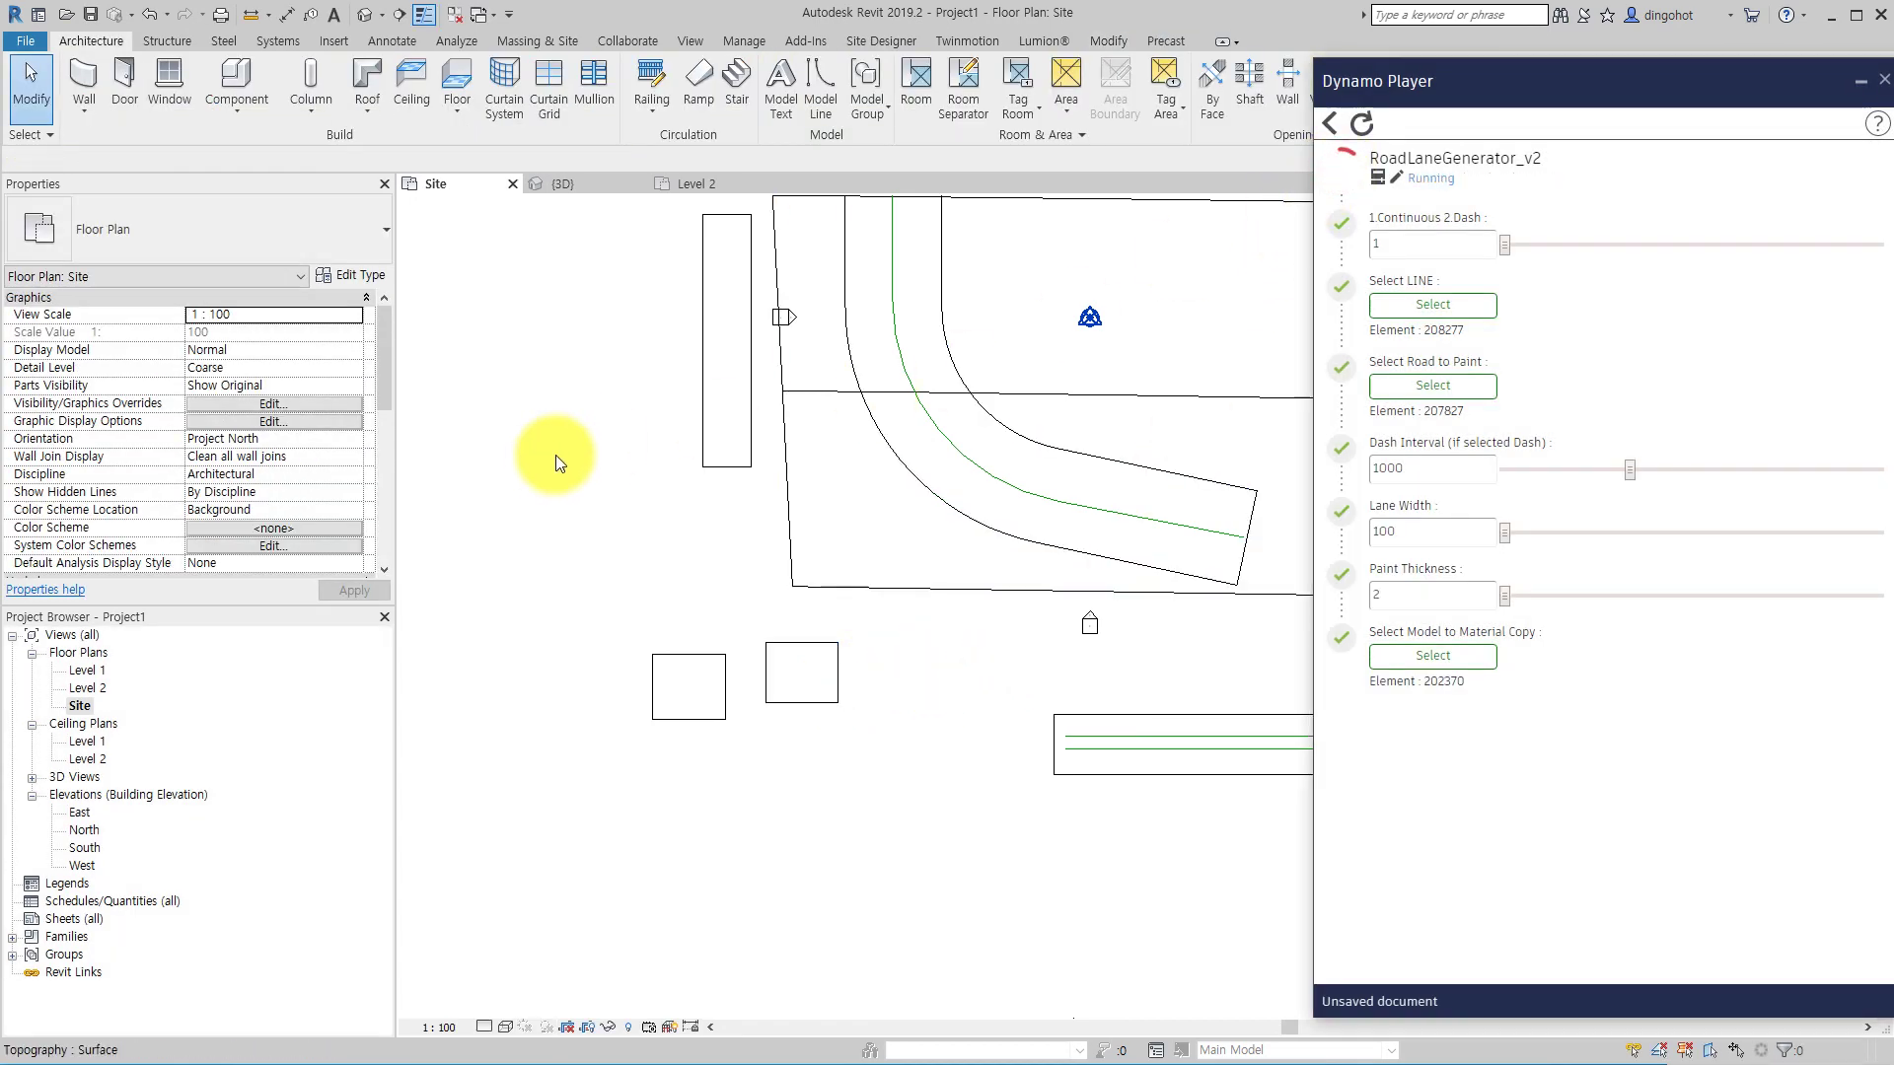
pyautogui.moveTo(572, 273); pyautogui.dragTo(542, 458, button='middle')
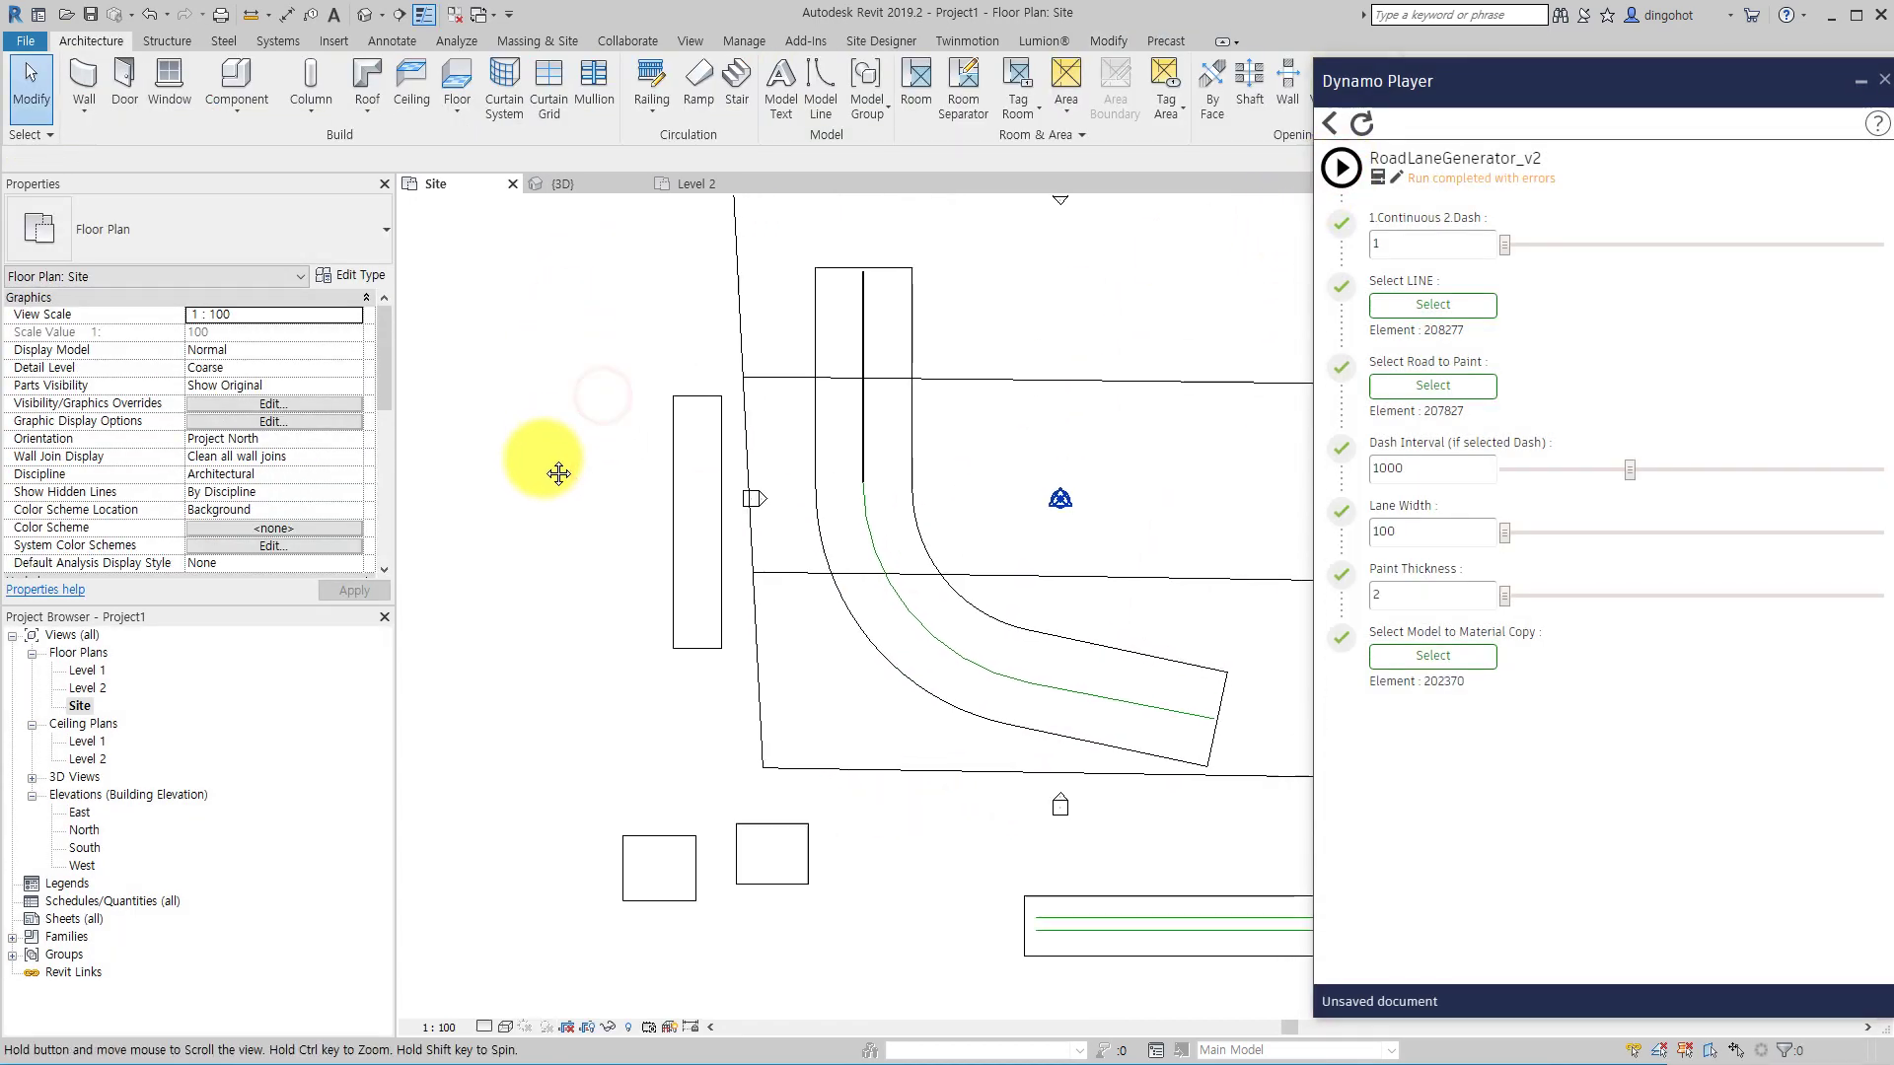
# - Examine the generated white lane on the straight stretch of the curved road in the 3D view
pyautogui.click(365, 15)
pyautogui.moveTo(837, 394); pyautogui.dragTo(803, 592, button='middle')
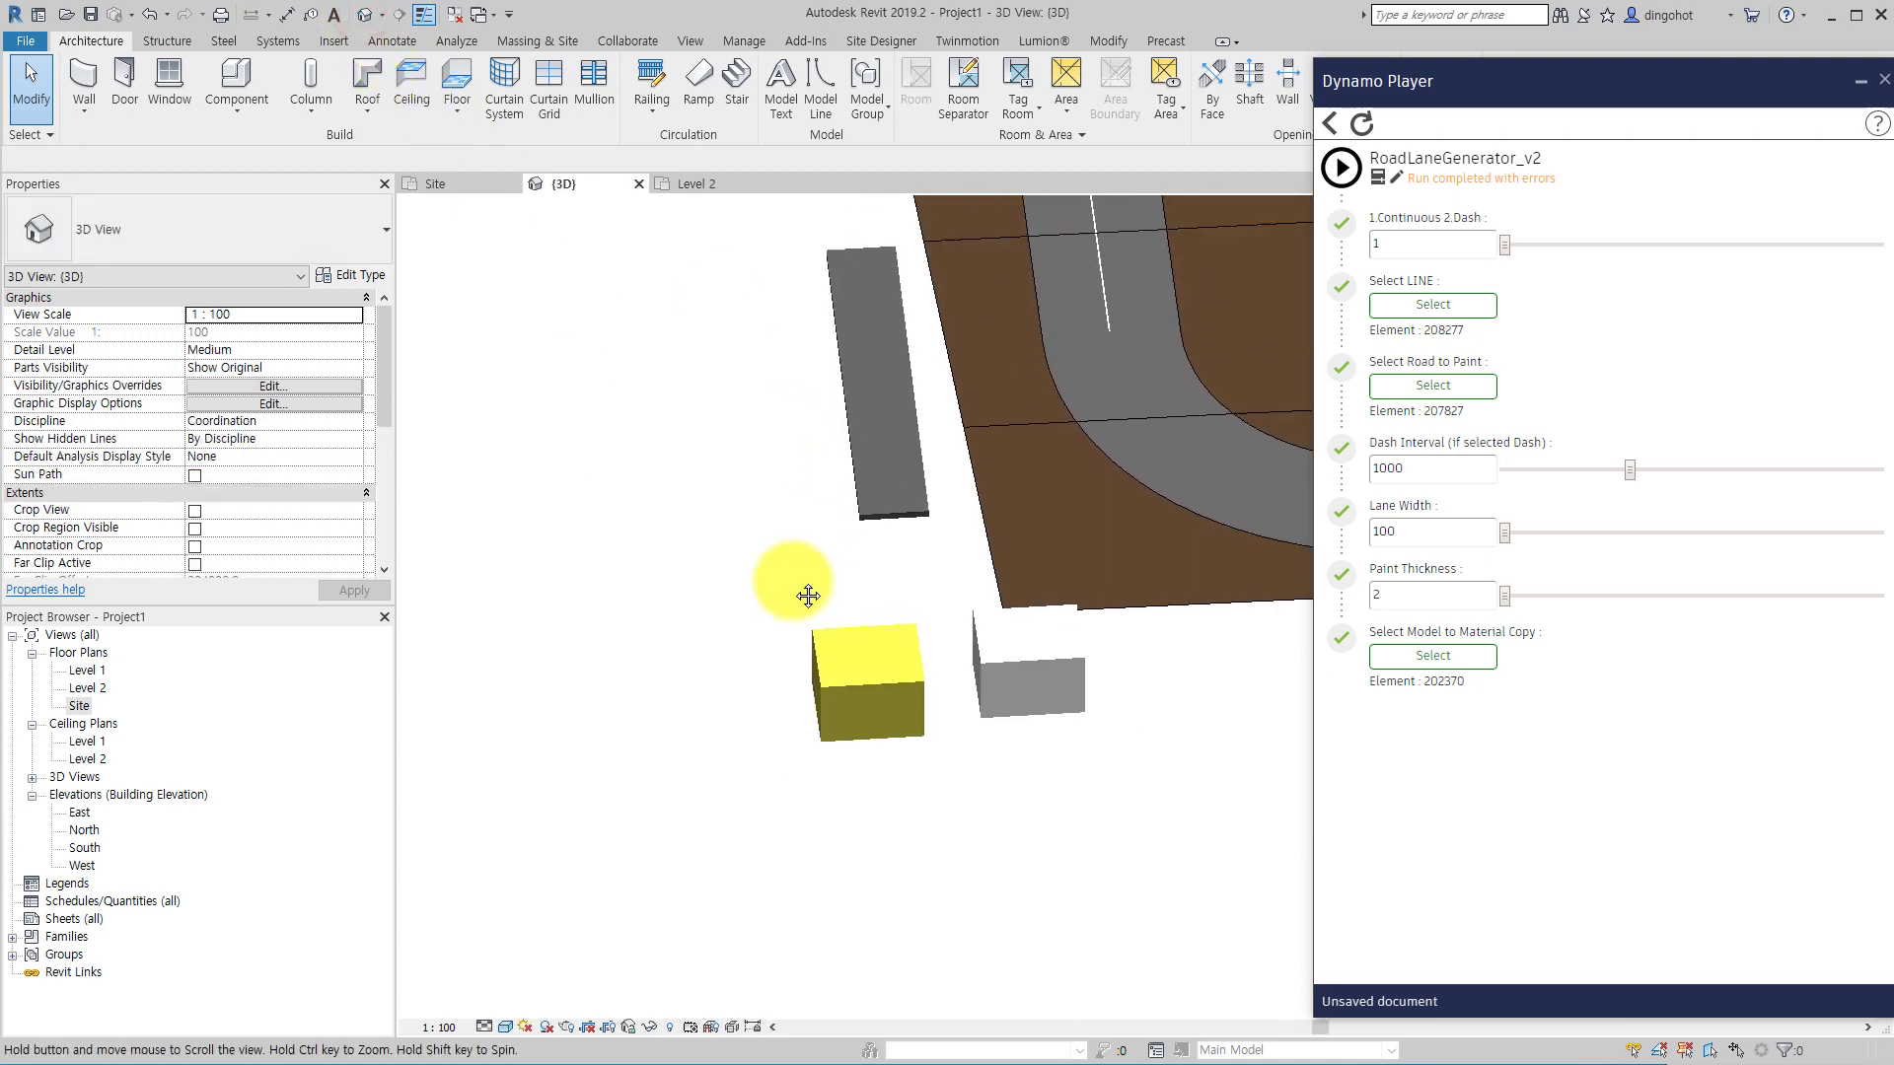
pyautogui.scroll(4, 868, 642)
pyautogui.moveTo(939, 689); pyautogui.dragTo(1131, 472, button='middle')
pyautogui.scroll(5, 795, 742)
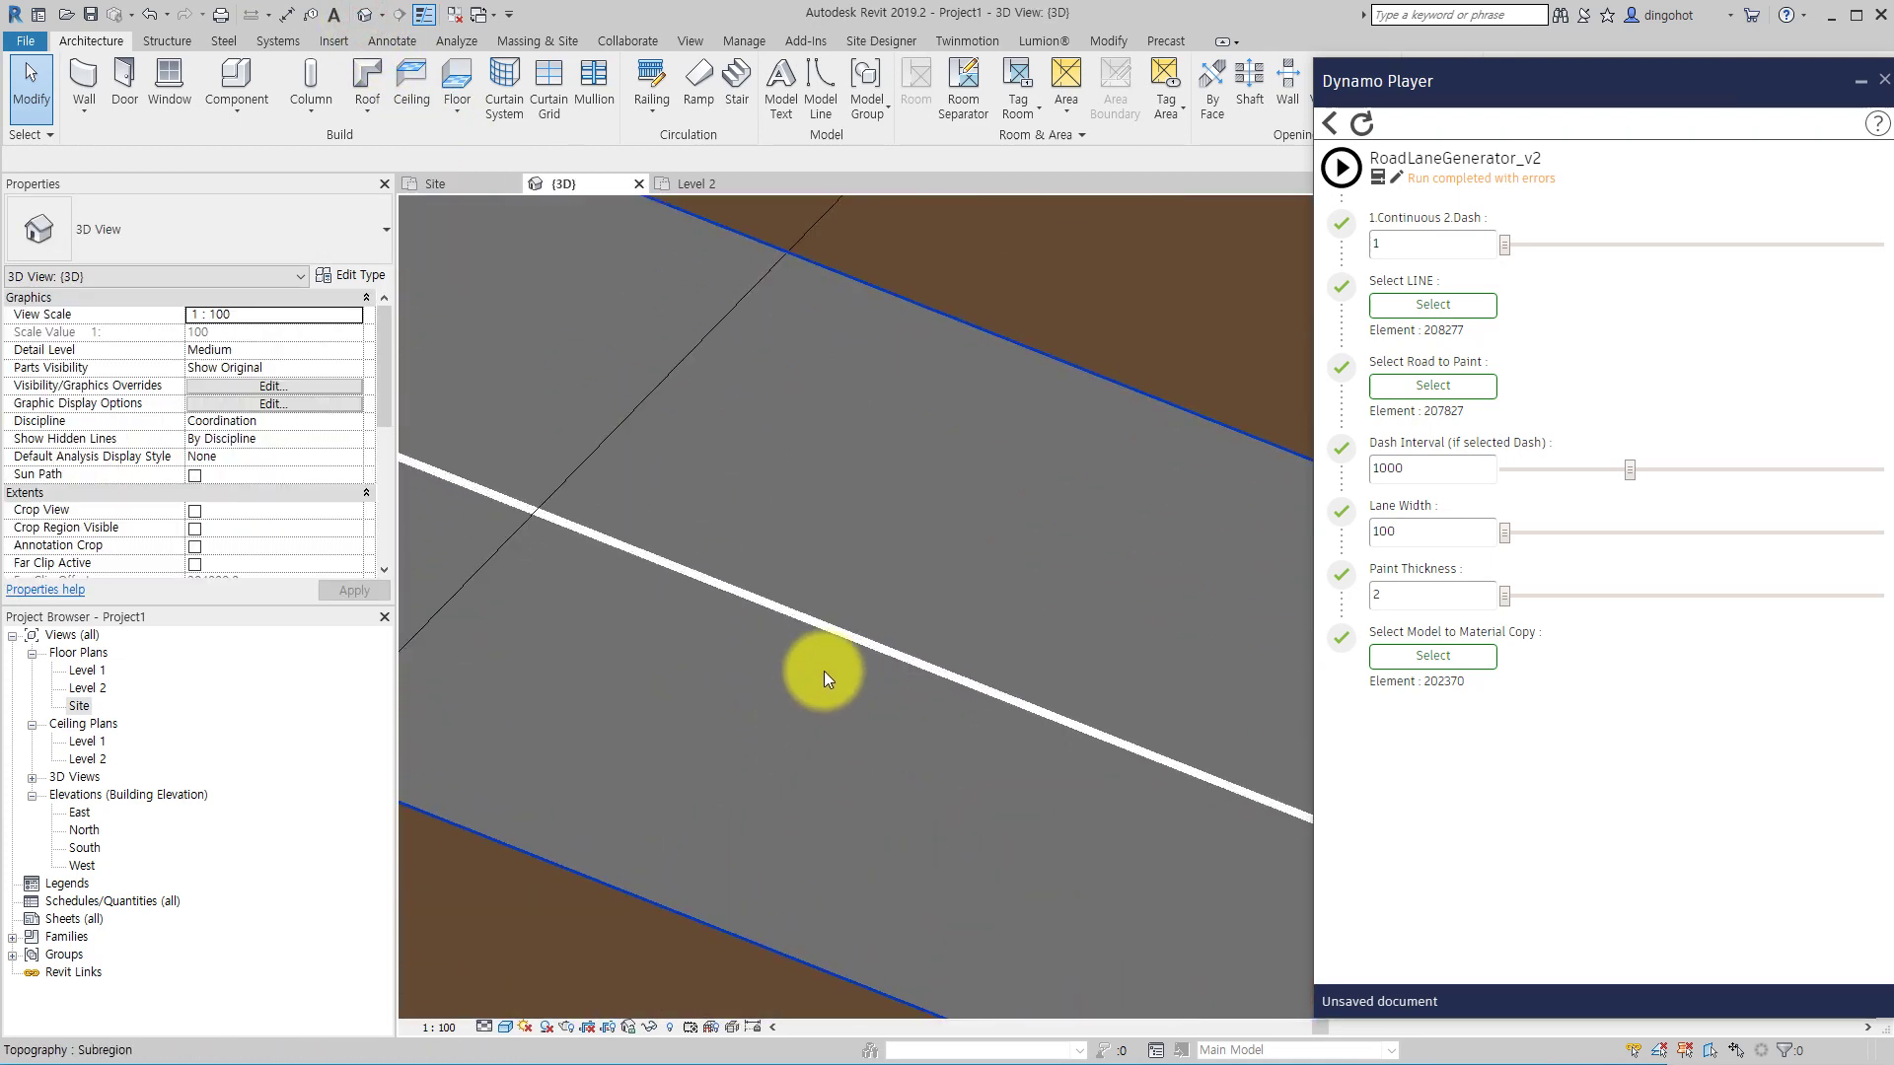
pyautogui.keyDown('shift'); pyautogui.moveTo(929, 673); pyautogui.dragTo(828, 681, button='middle'); pyautogui.keyUp('shift')
pyautogui.moveTo(1164, 483); pyautogui.dragTo(727, 696, button='middle')
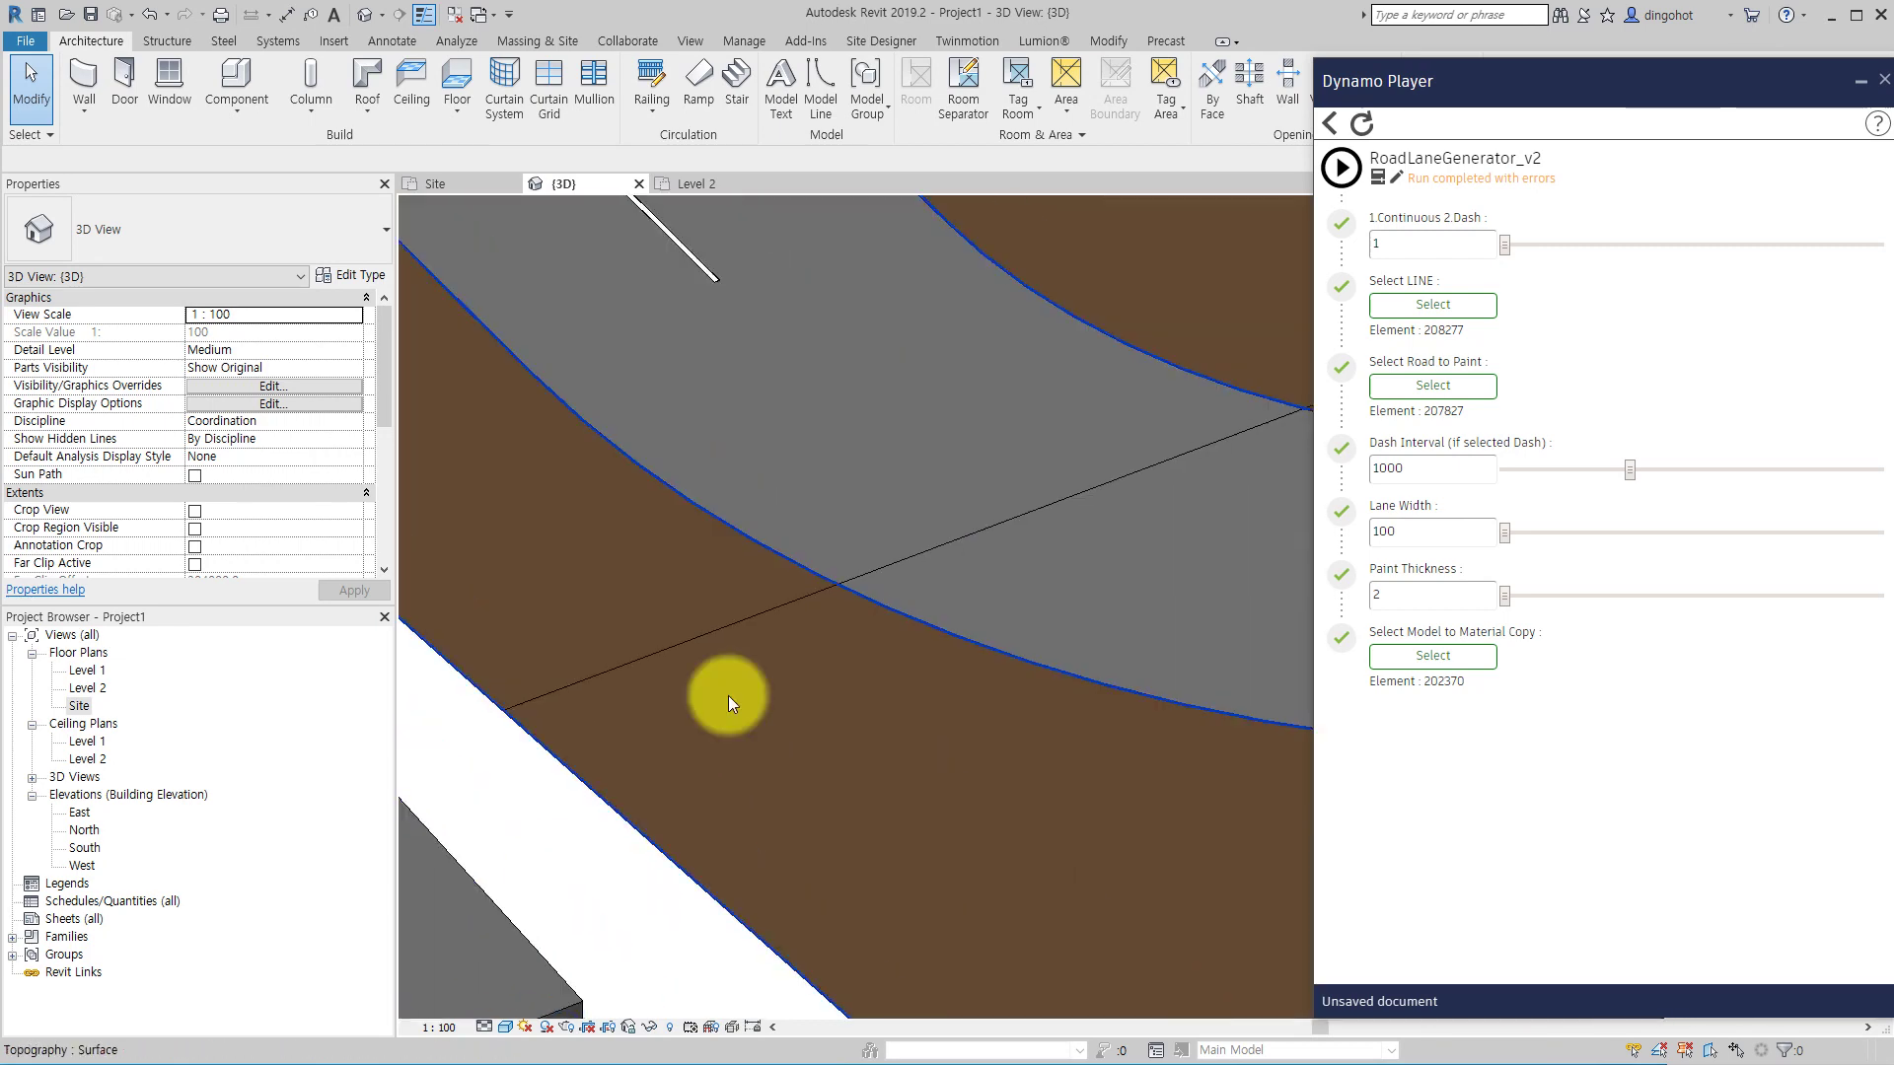
pyautogui.moveTo(817, 592); pyautogui.dragTo(718, 743, button='middle')
# - Return to the Site floor plan and select the centerline arc in the road's bend as the lane generator's LINE
pyautogui.doubleClick(81, 704)
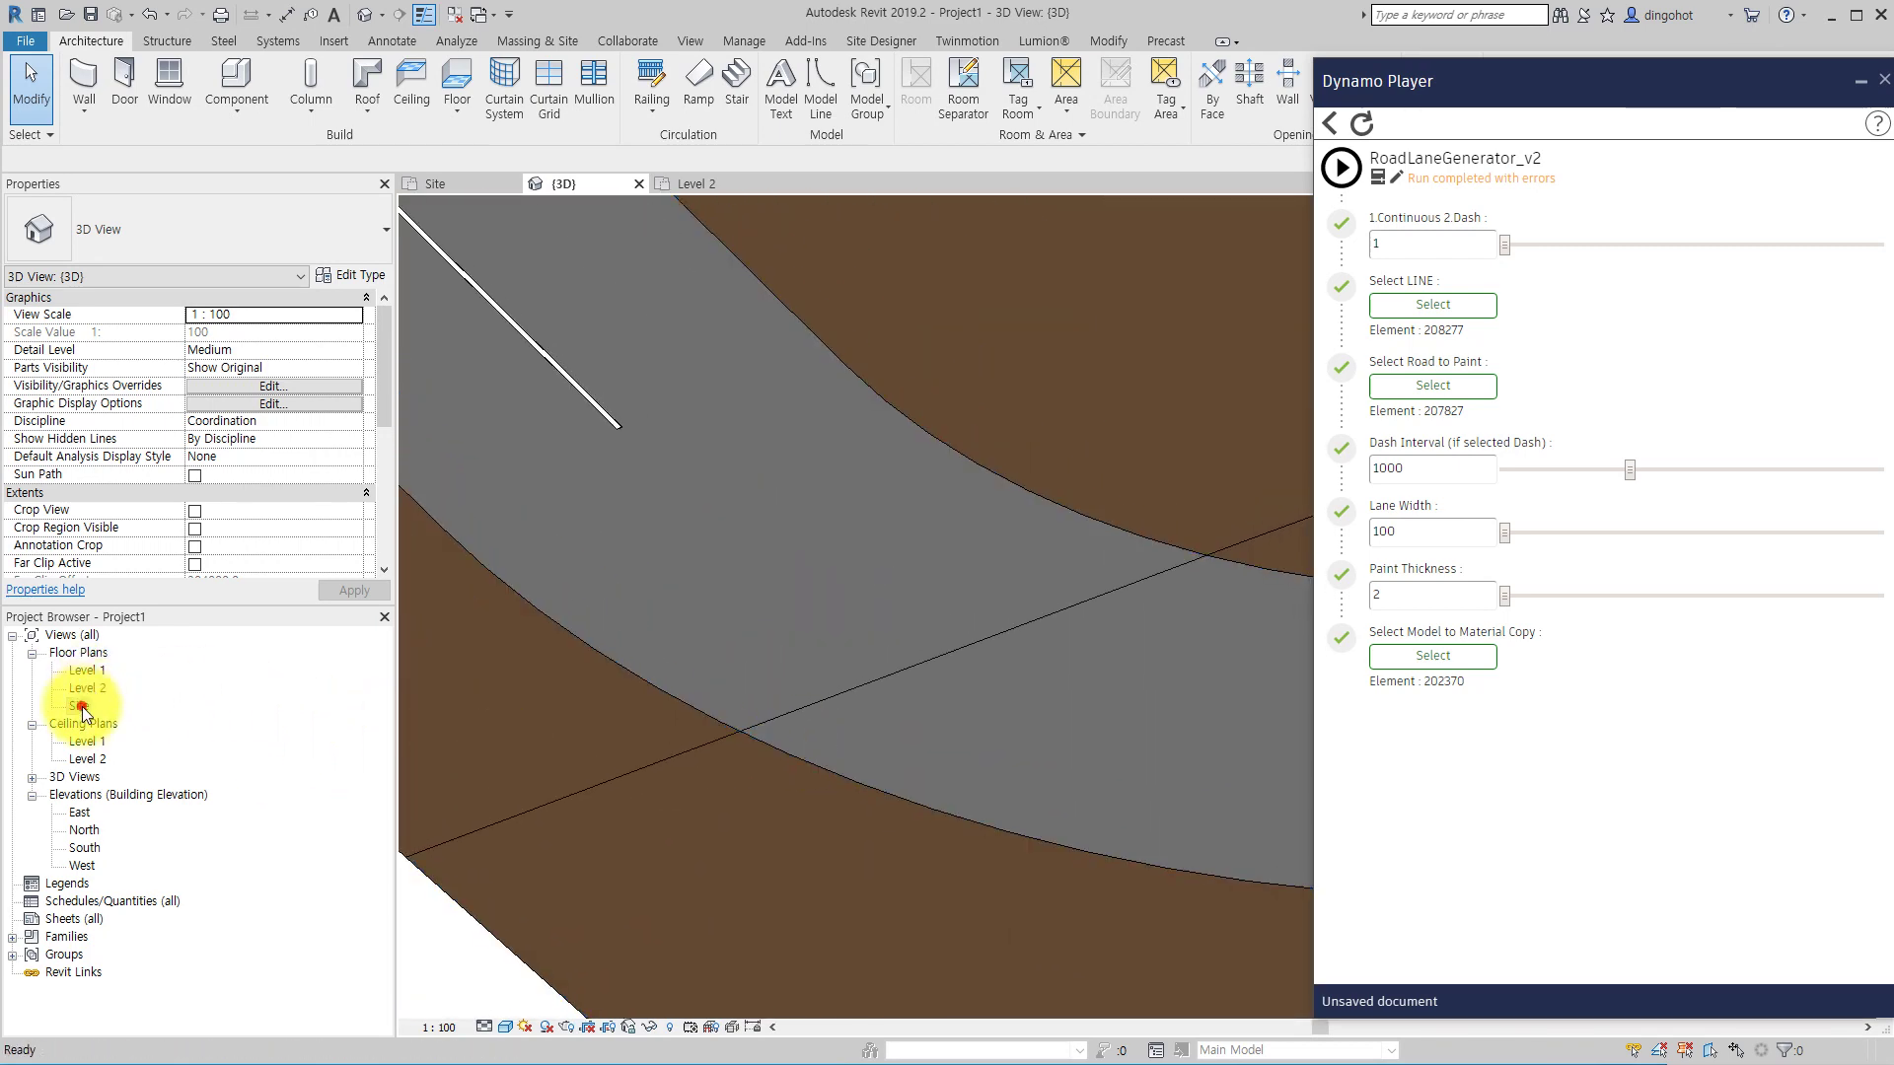
pyautogui.click(1422, 308)
pyautogui.click(878, 550)
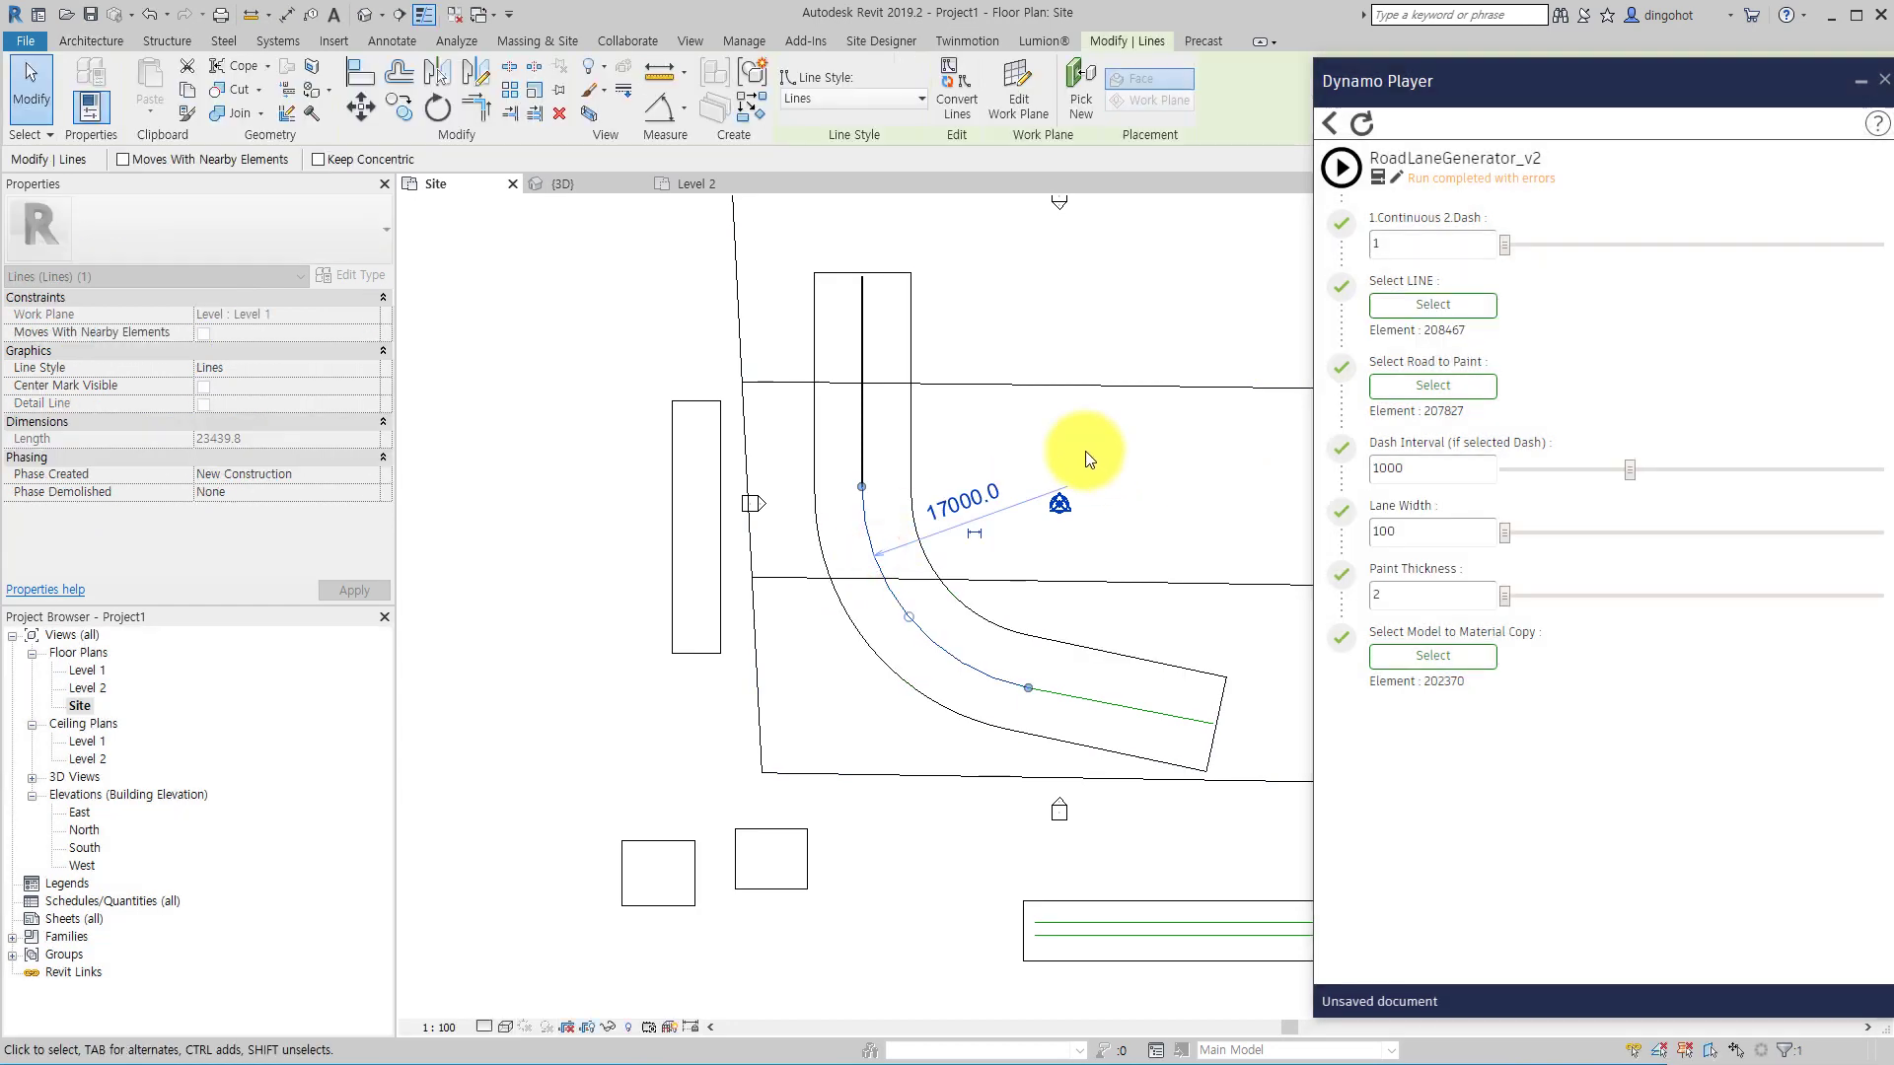
# - Select the yellow box as the model for the material copy and run RoadLaneGenerator_v2 on the bend's centerline arc
pyautogui.click(1430, 656)
pyautogui.click(653, 841)
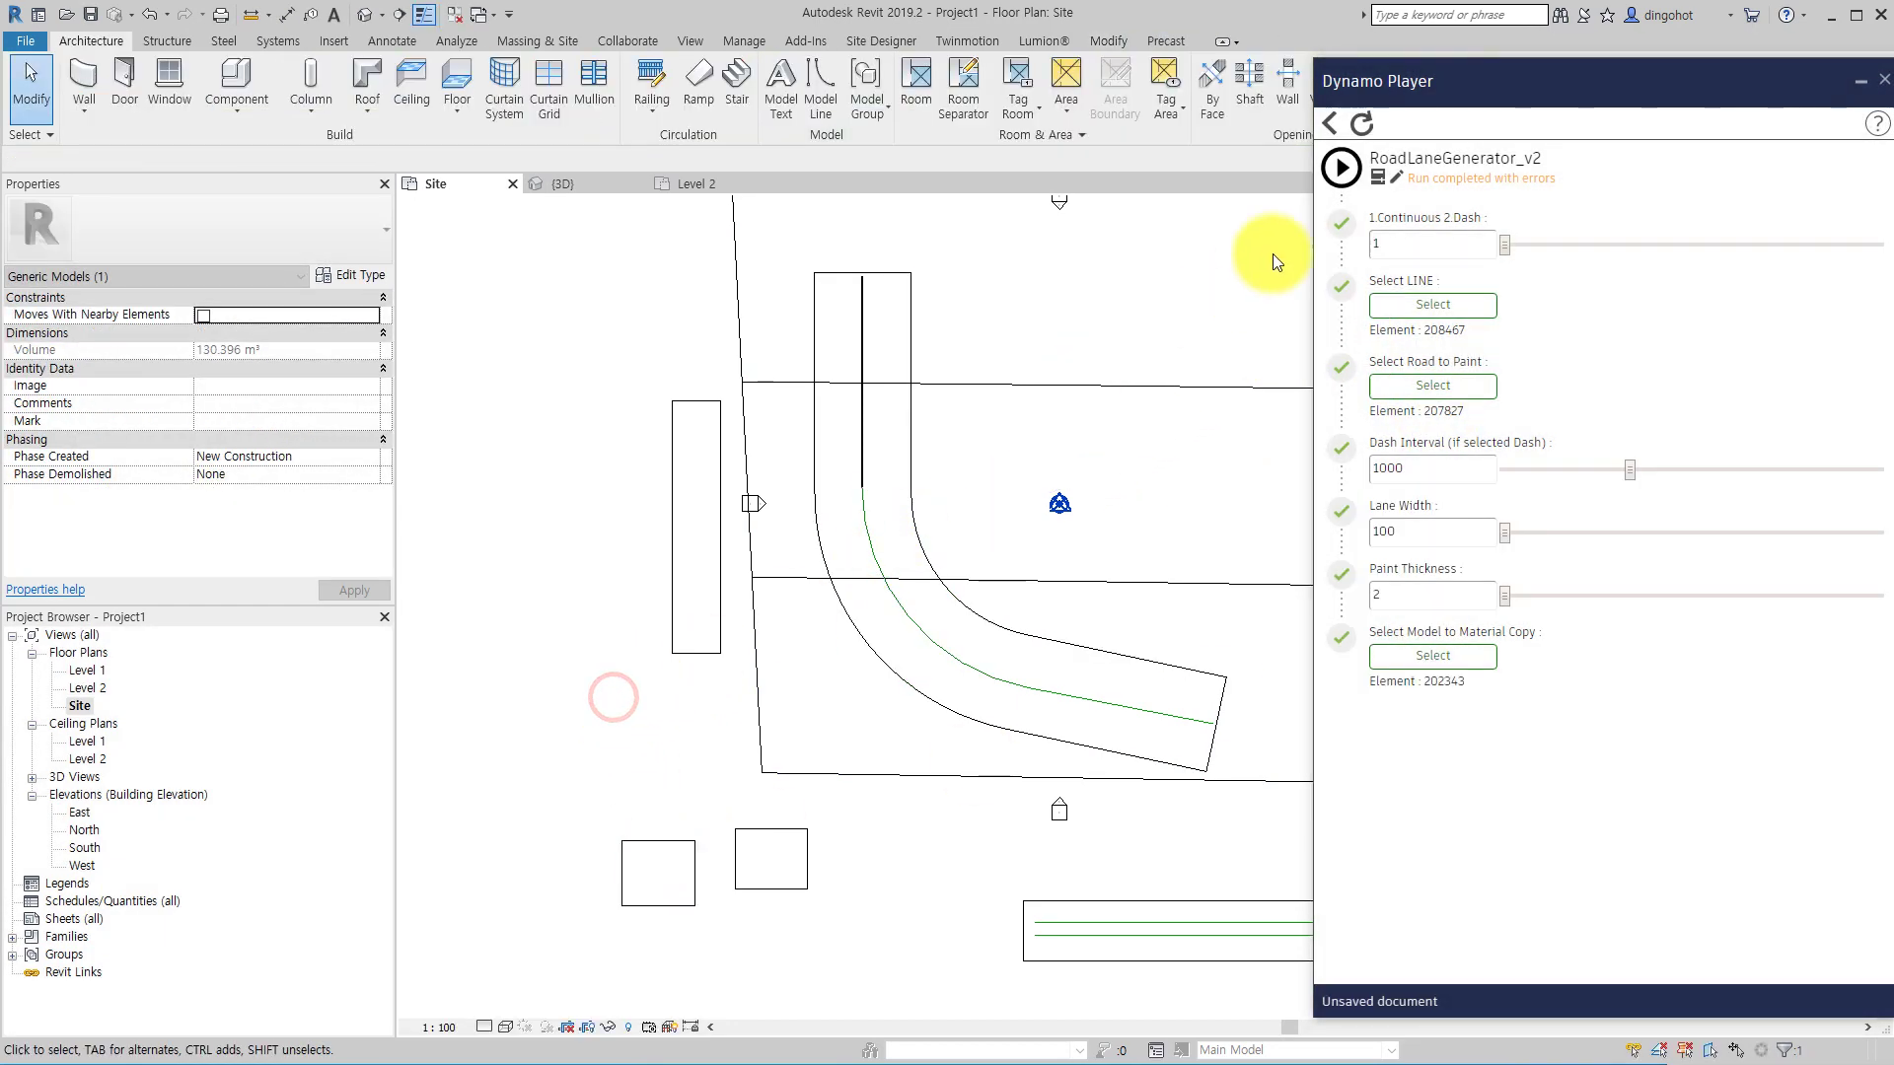
pyautogui.click(1342, 167)
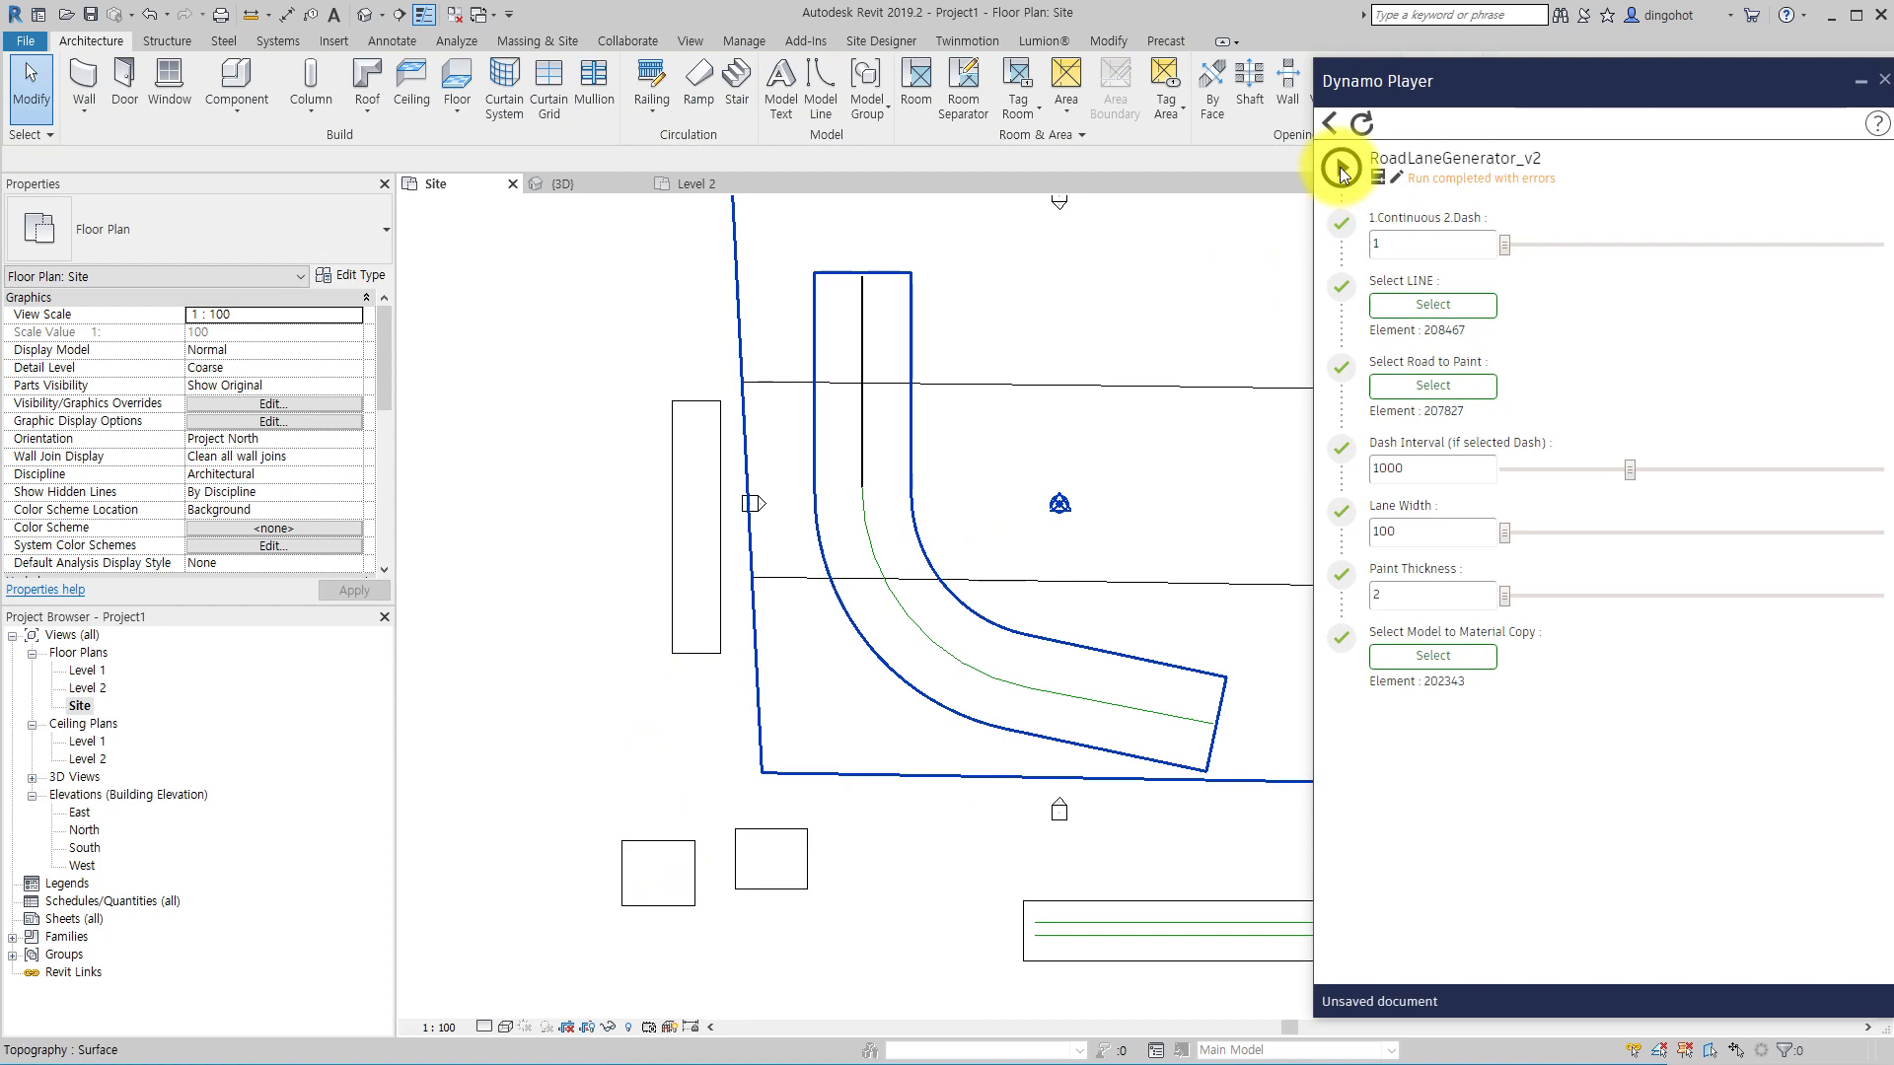
pyautogui.click(642, 282)
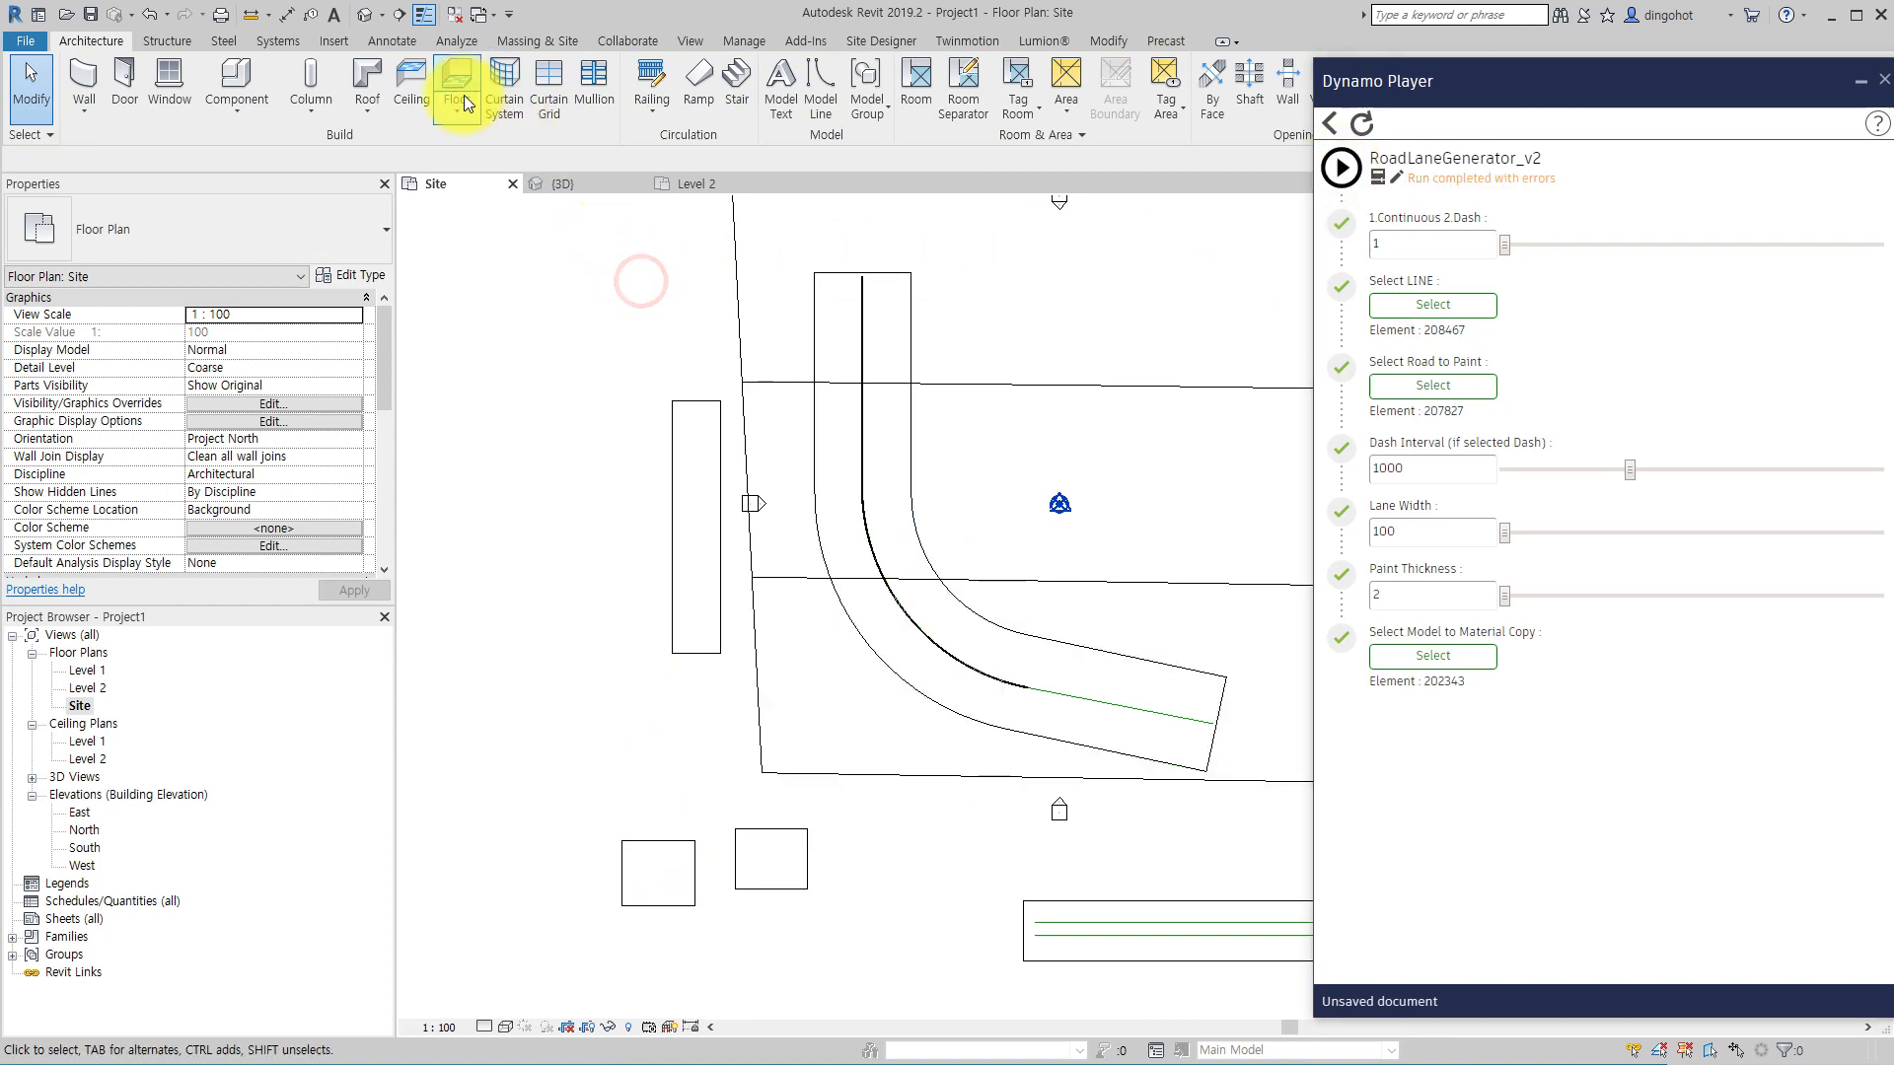
# - Delete the continuous yellow lane from the curved road's bend in the 3D view
pyautogui.click(364, 14)
pyautogui.scroll(-3, 1024, 329)
pyautogui.scroll(5, 813, 762)
pyautogui.scroll(-5, 820, 753)
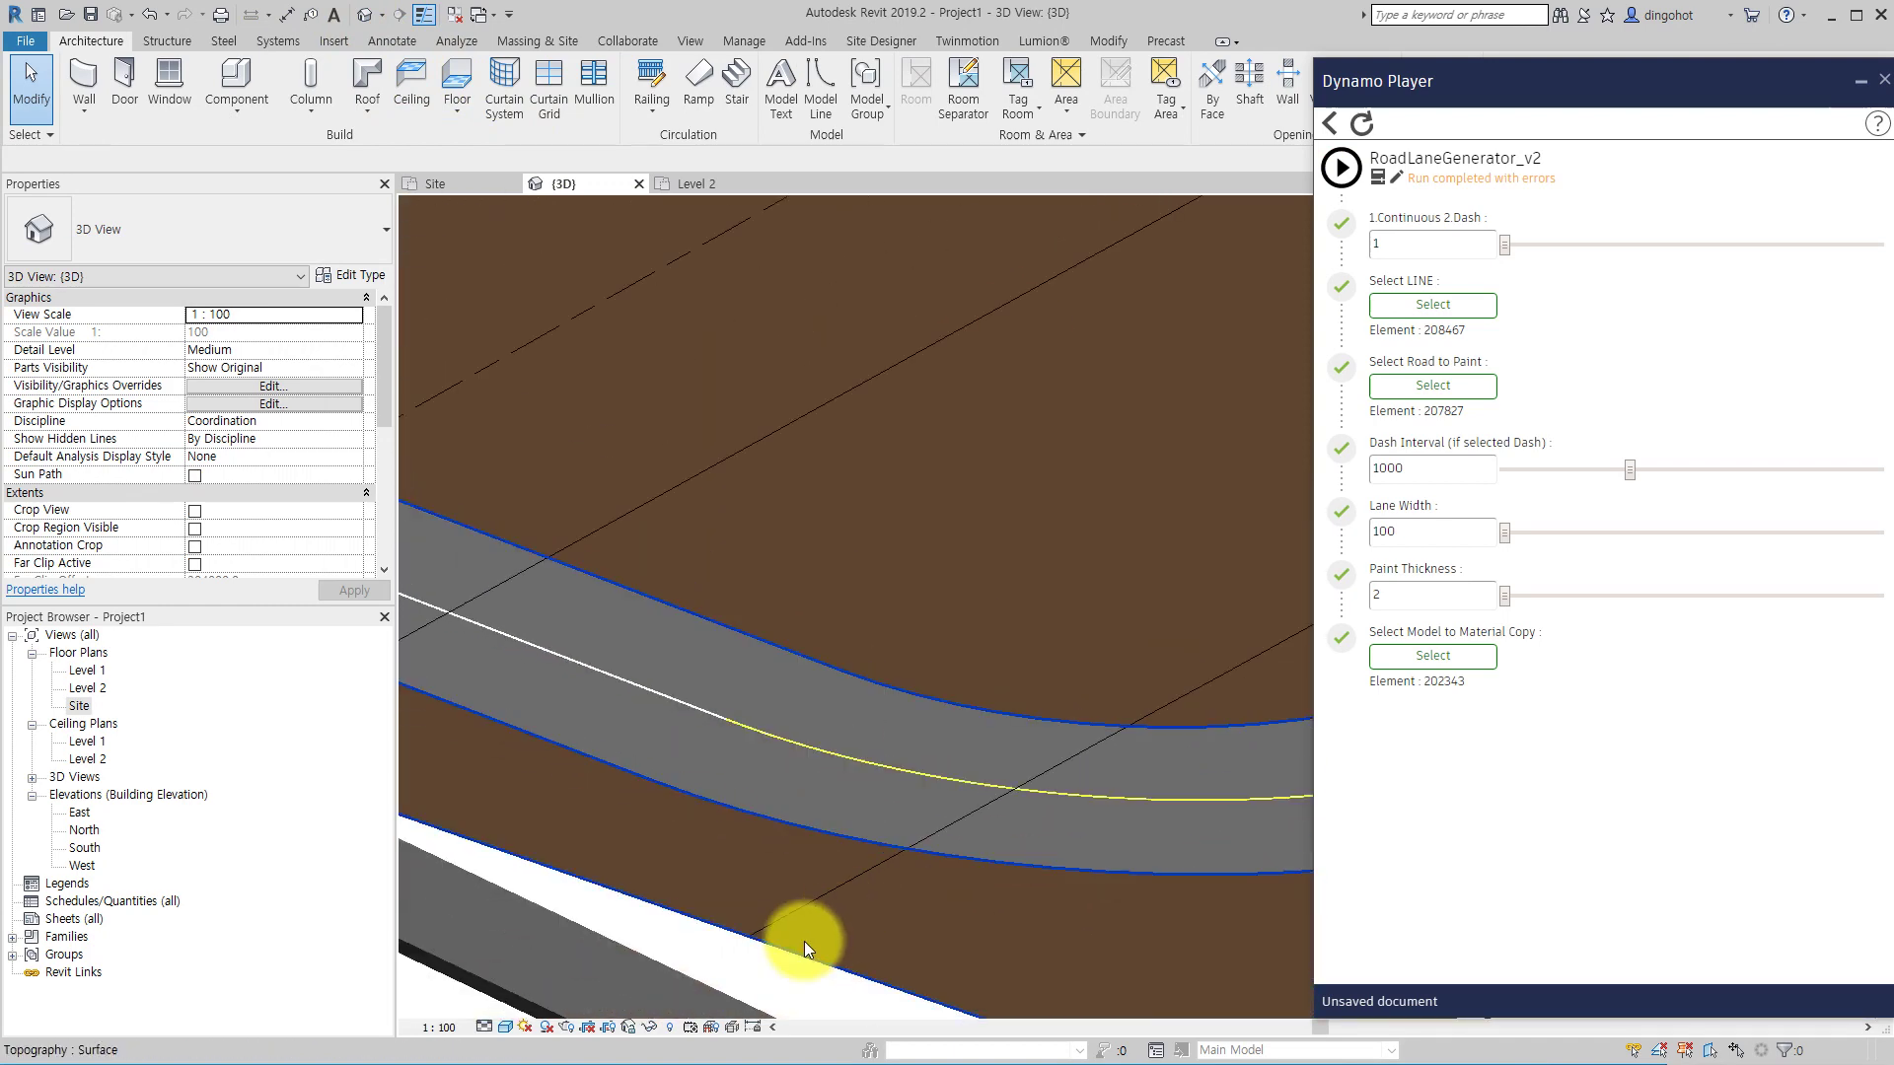
pyautogui.scroll(2, 815, 811)
pyautogui.scroll(2, 830, 789)
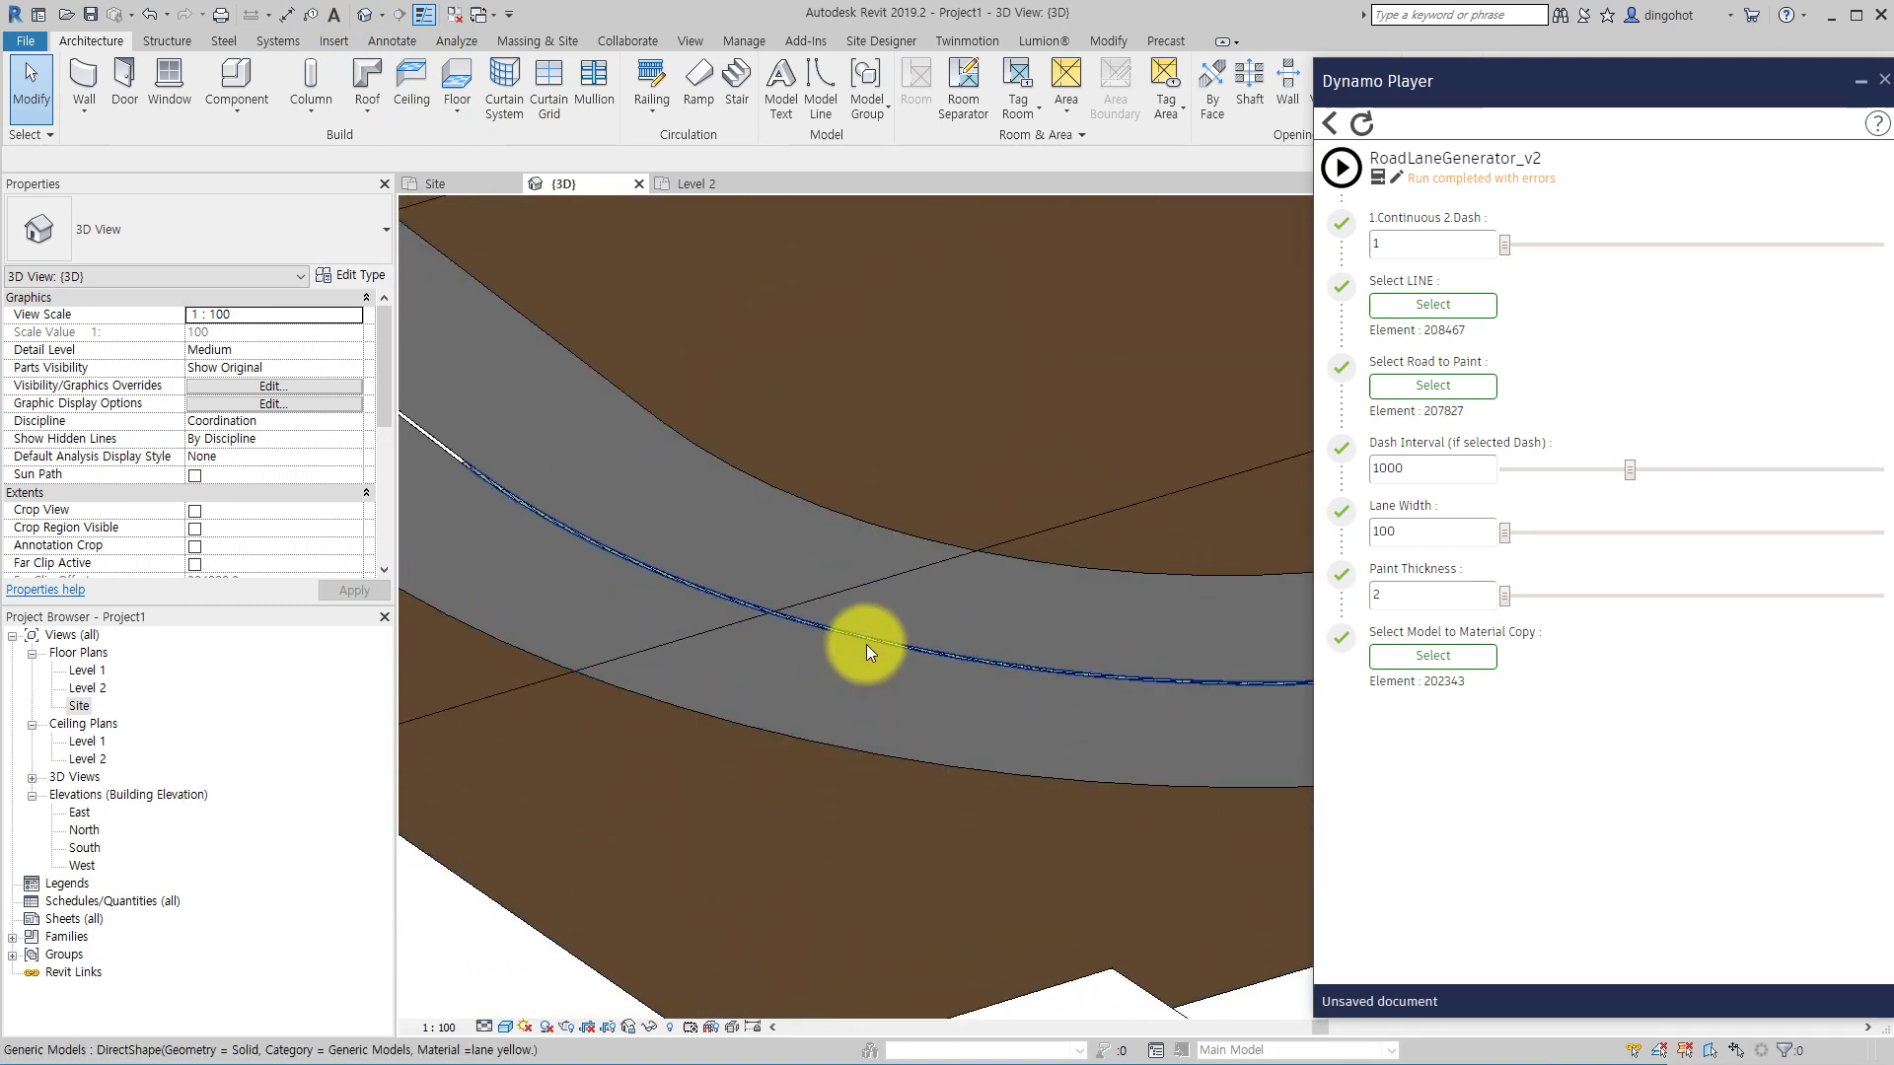
pyautogui.click(866, 643)
pyautogui.press('Delete')
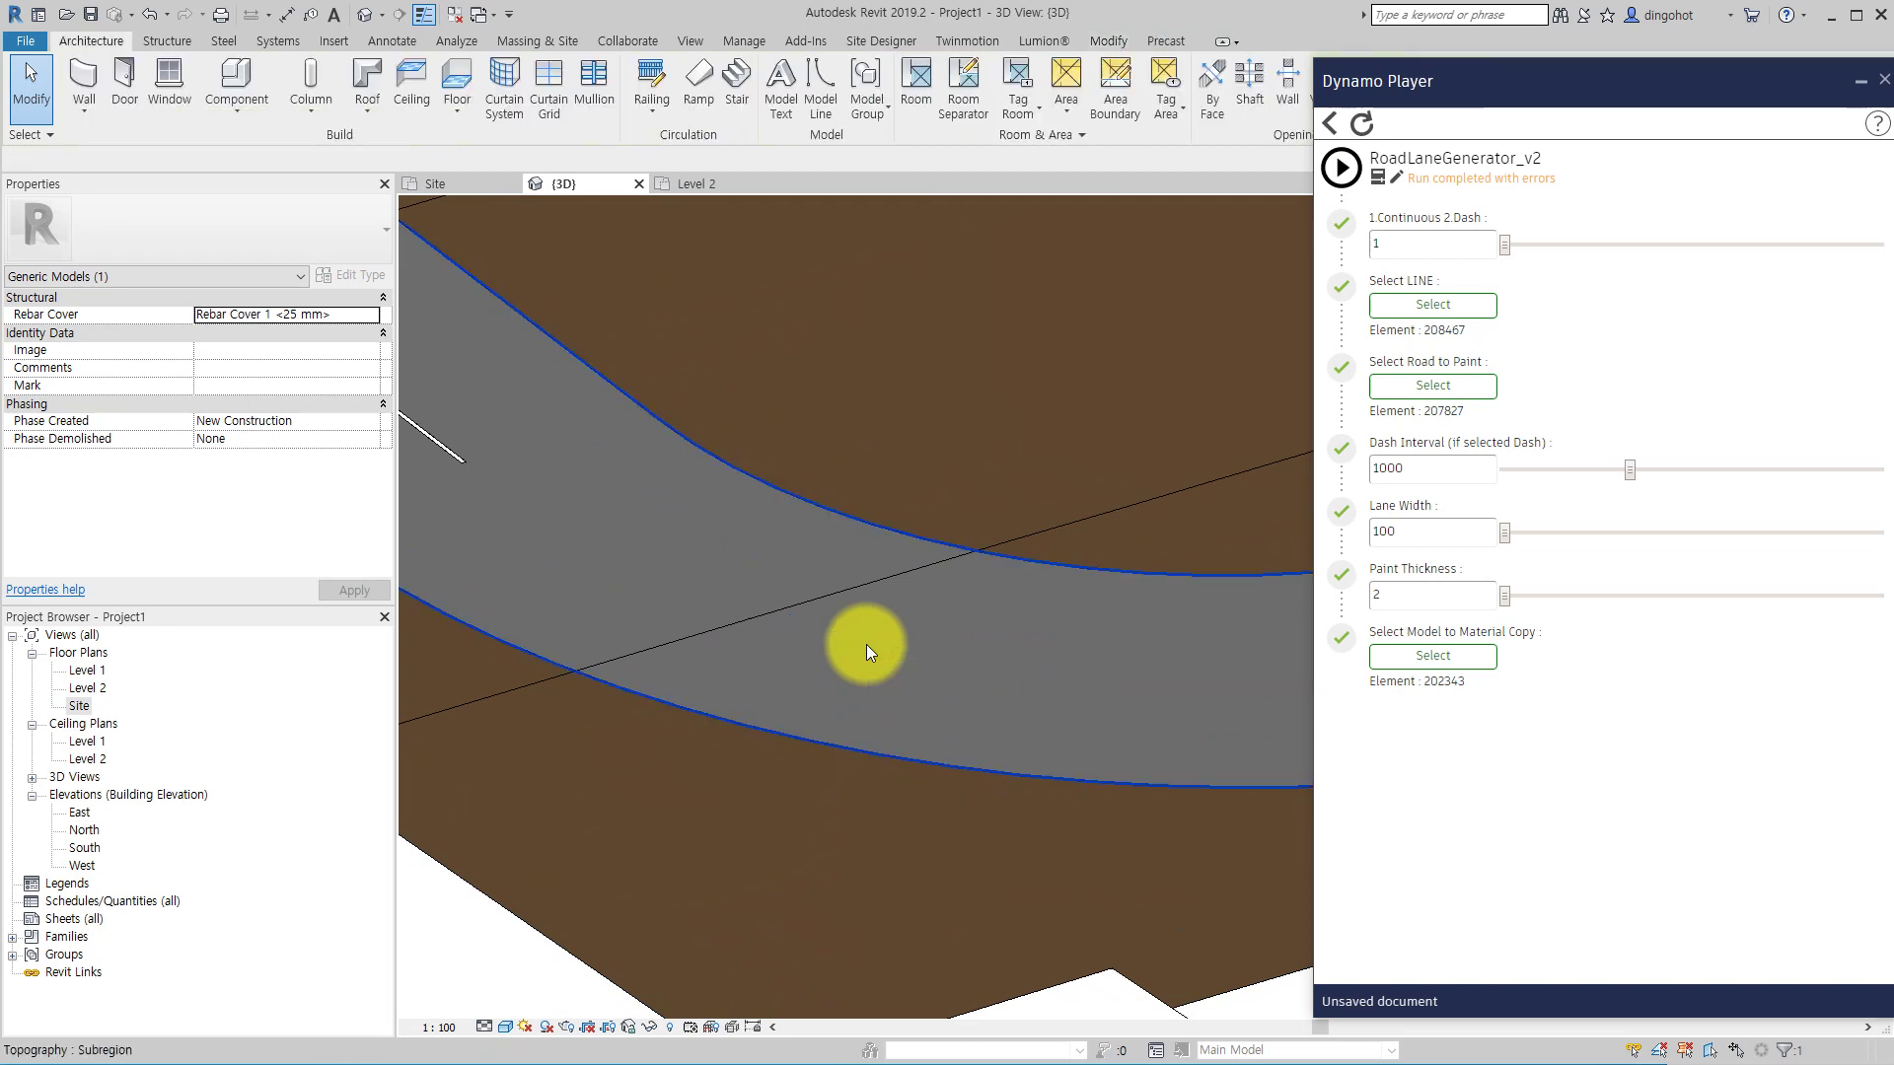
# - Set the lane type to 2 (dash) and run RoadLaneGenerator_v2 on the bend
pyautogui.doubleClick(1432, 247)
pyautogui.write('2')
pyautogui.click(1340, 168)
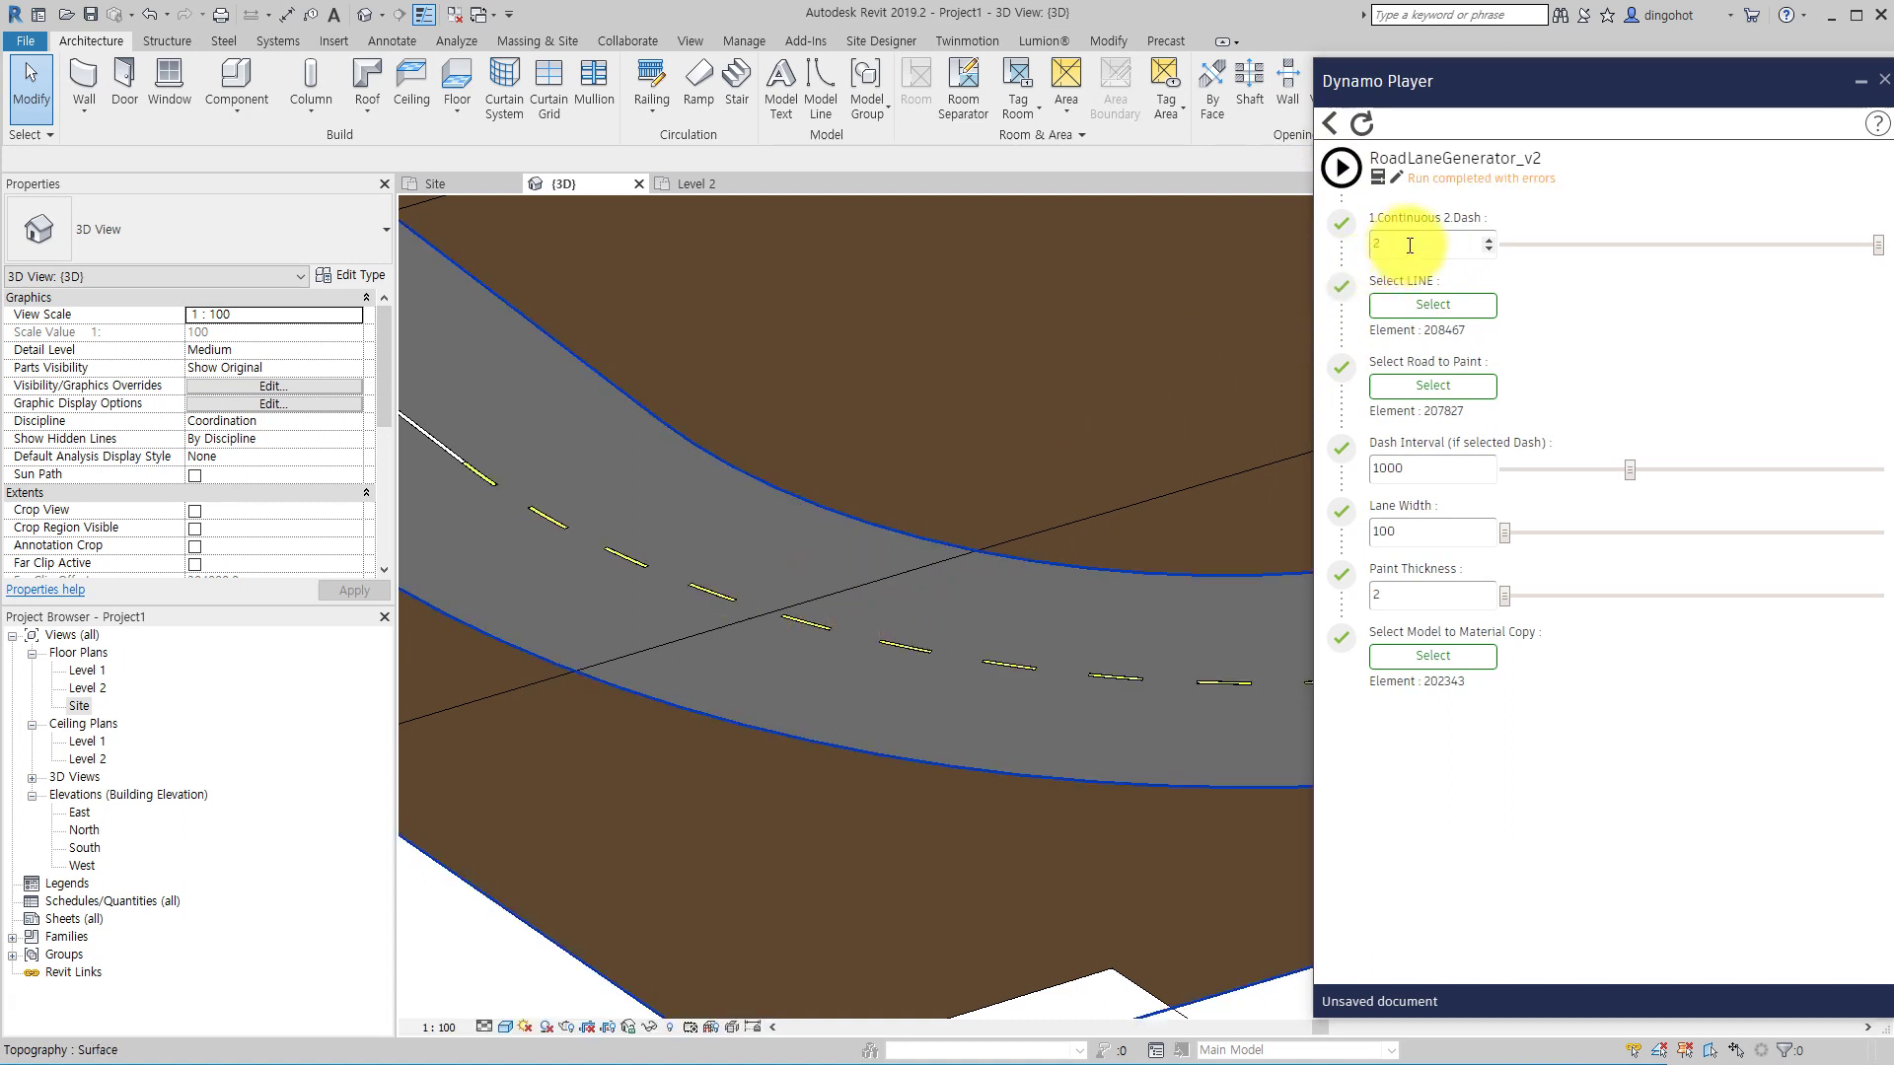
# - Set the dash interval to 2000 and rerun RoadLaneGenerator_v2 on the bend
pyautogui.moveTo(1409, 246); pyautogui.dragTo(1306, 242)
pyautogui.moveTo(1394, 468); pyautogui.dragTo(1356, 471)
pyautogui.moveTo(1629, 469); pyautogui.dragTo(1823, 475)
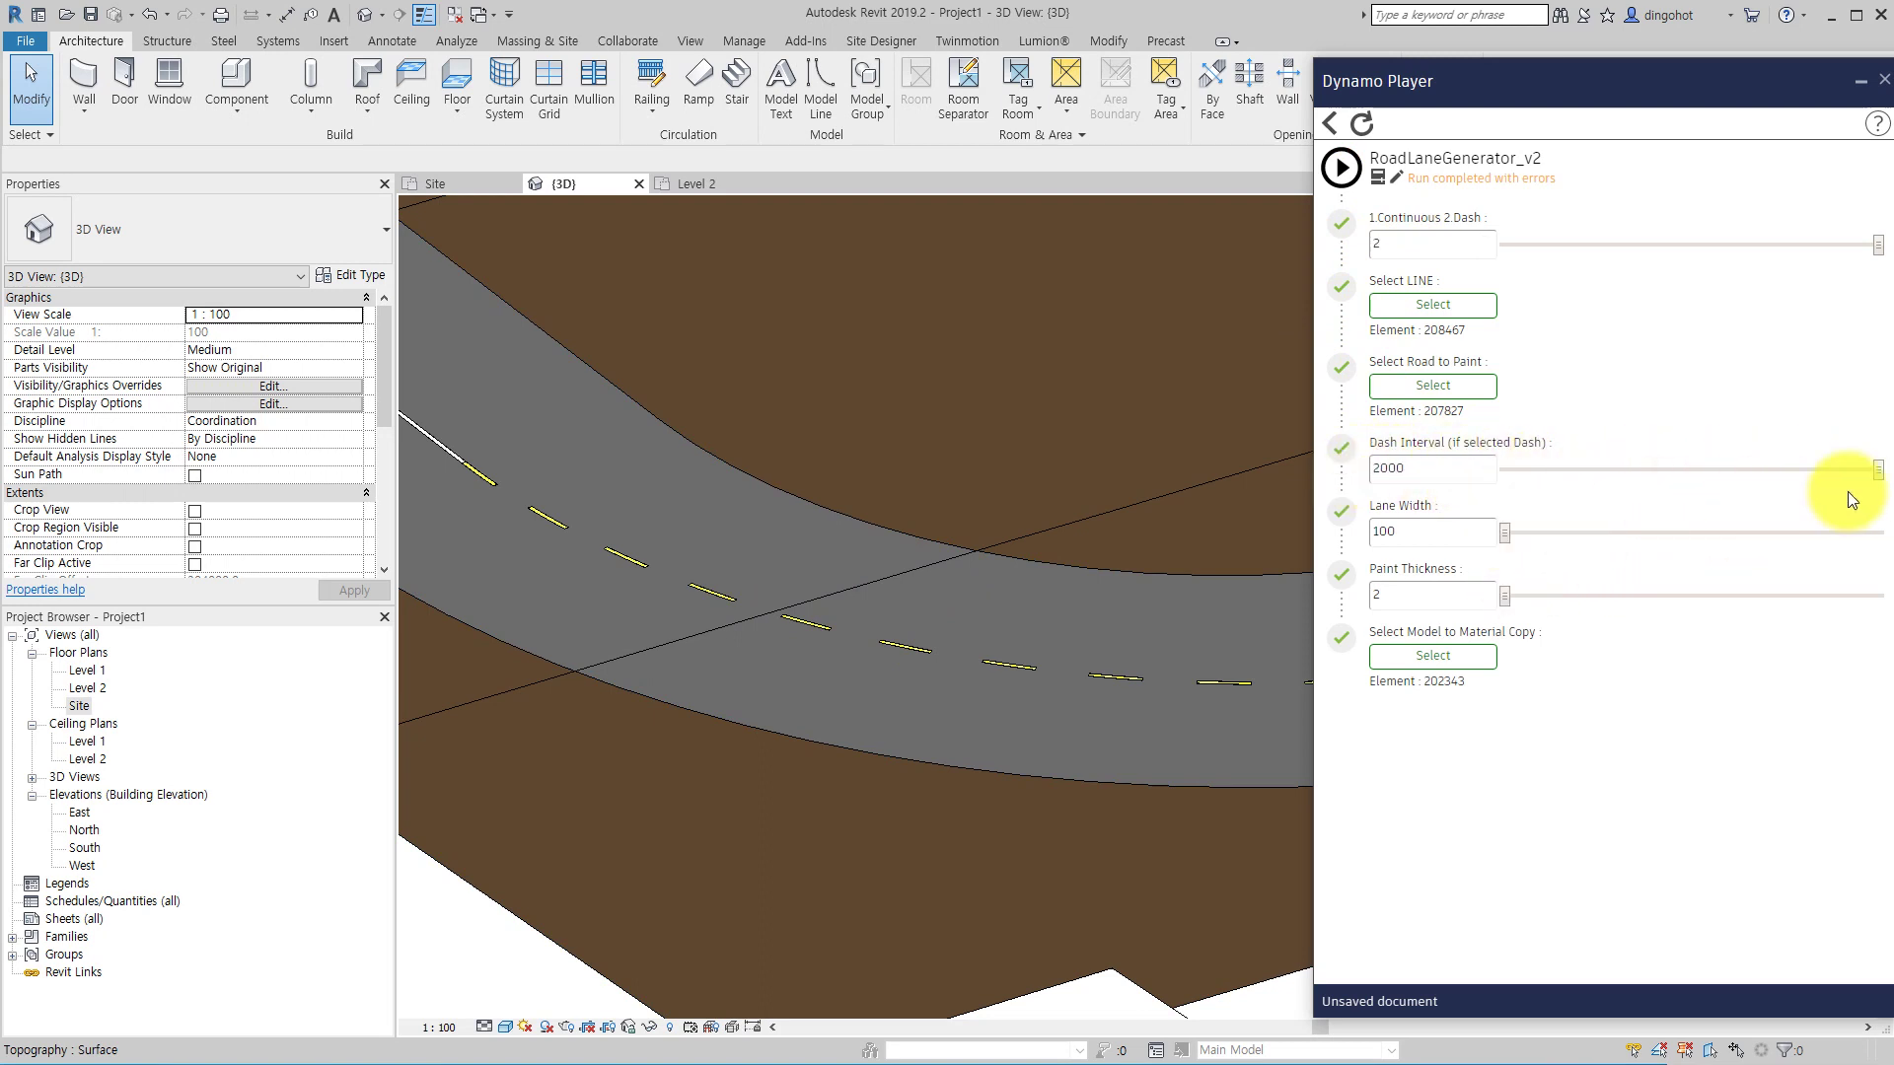
pyautogui.click(1351, 181)
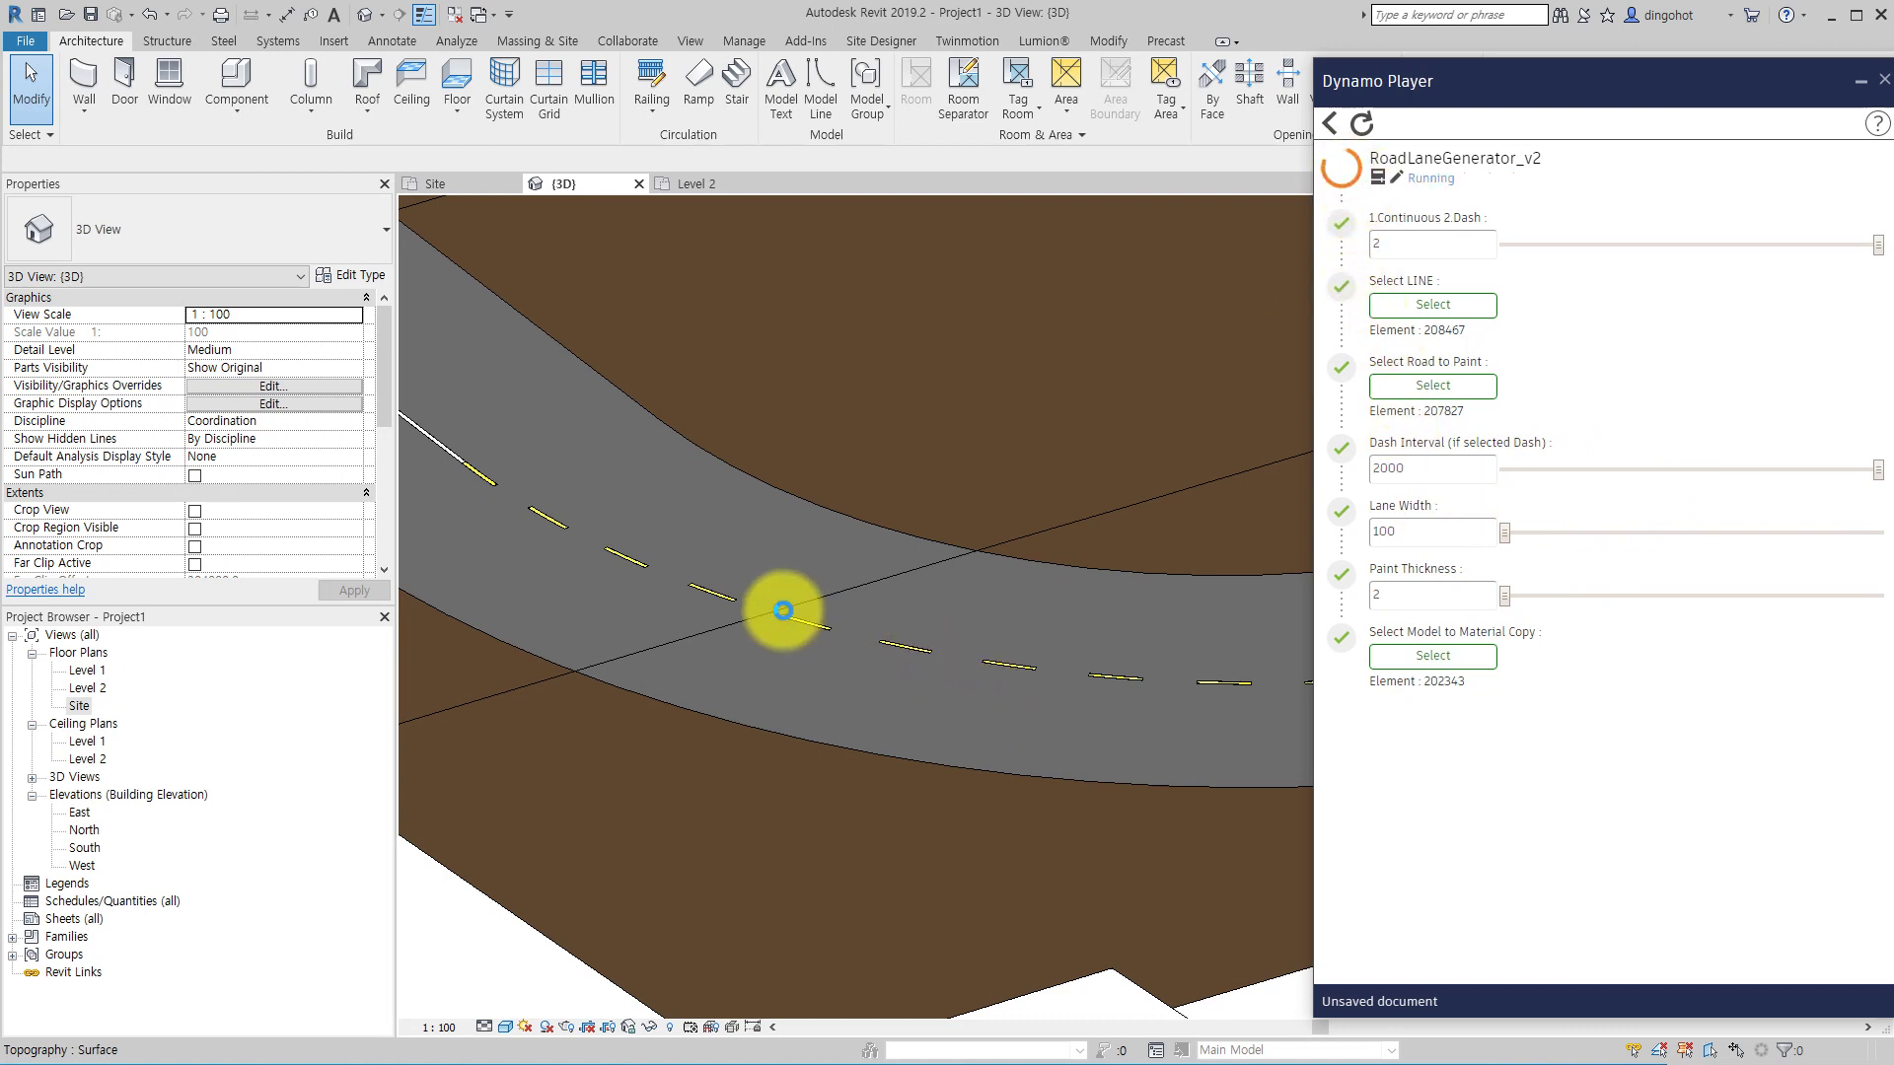
pyautogui.moveTo(967, 658); pyautogui.dragTo(710, 632, button='middle')
pyautogui.moveTo(756, 773); pyautogui.dragTo(816, 774, button='middle')
# - Reduce the dash interval to 500 and rerun RoadLaneGenerator_v2 on the bend
pyautogui.moveTo(1874, 469); pyautogui.dragTo(1473, 463)
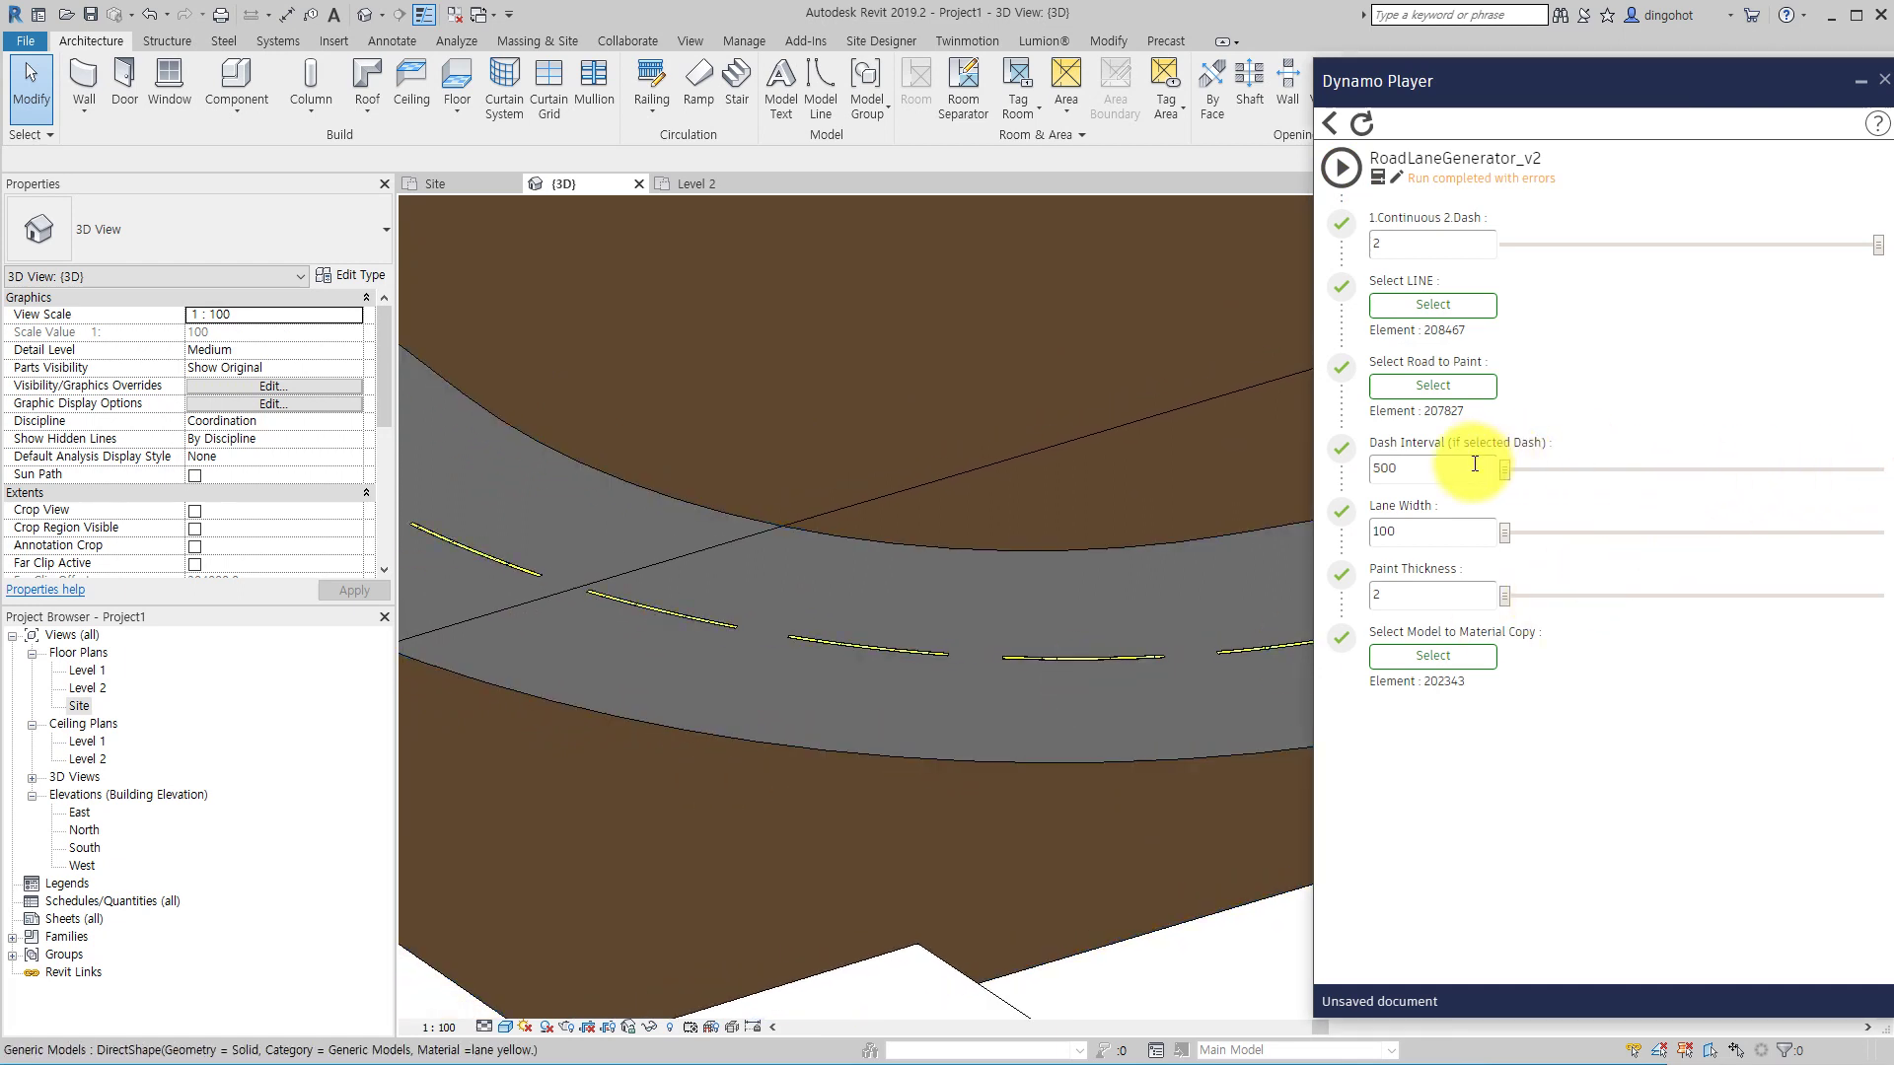
pyautogui.click(1343, 169)
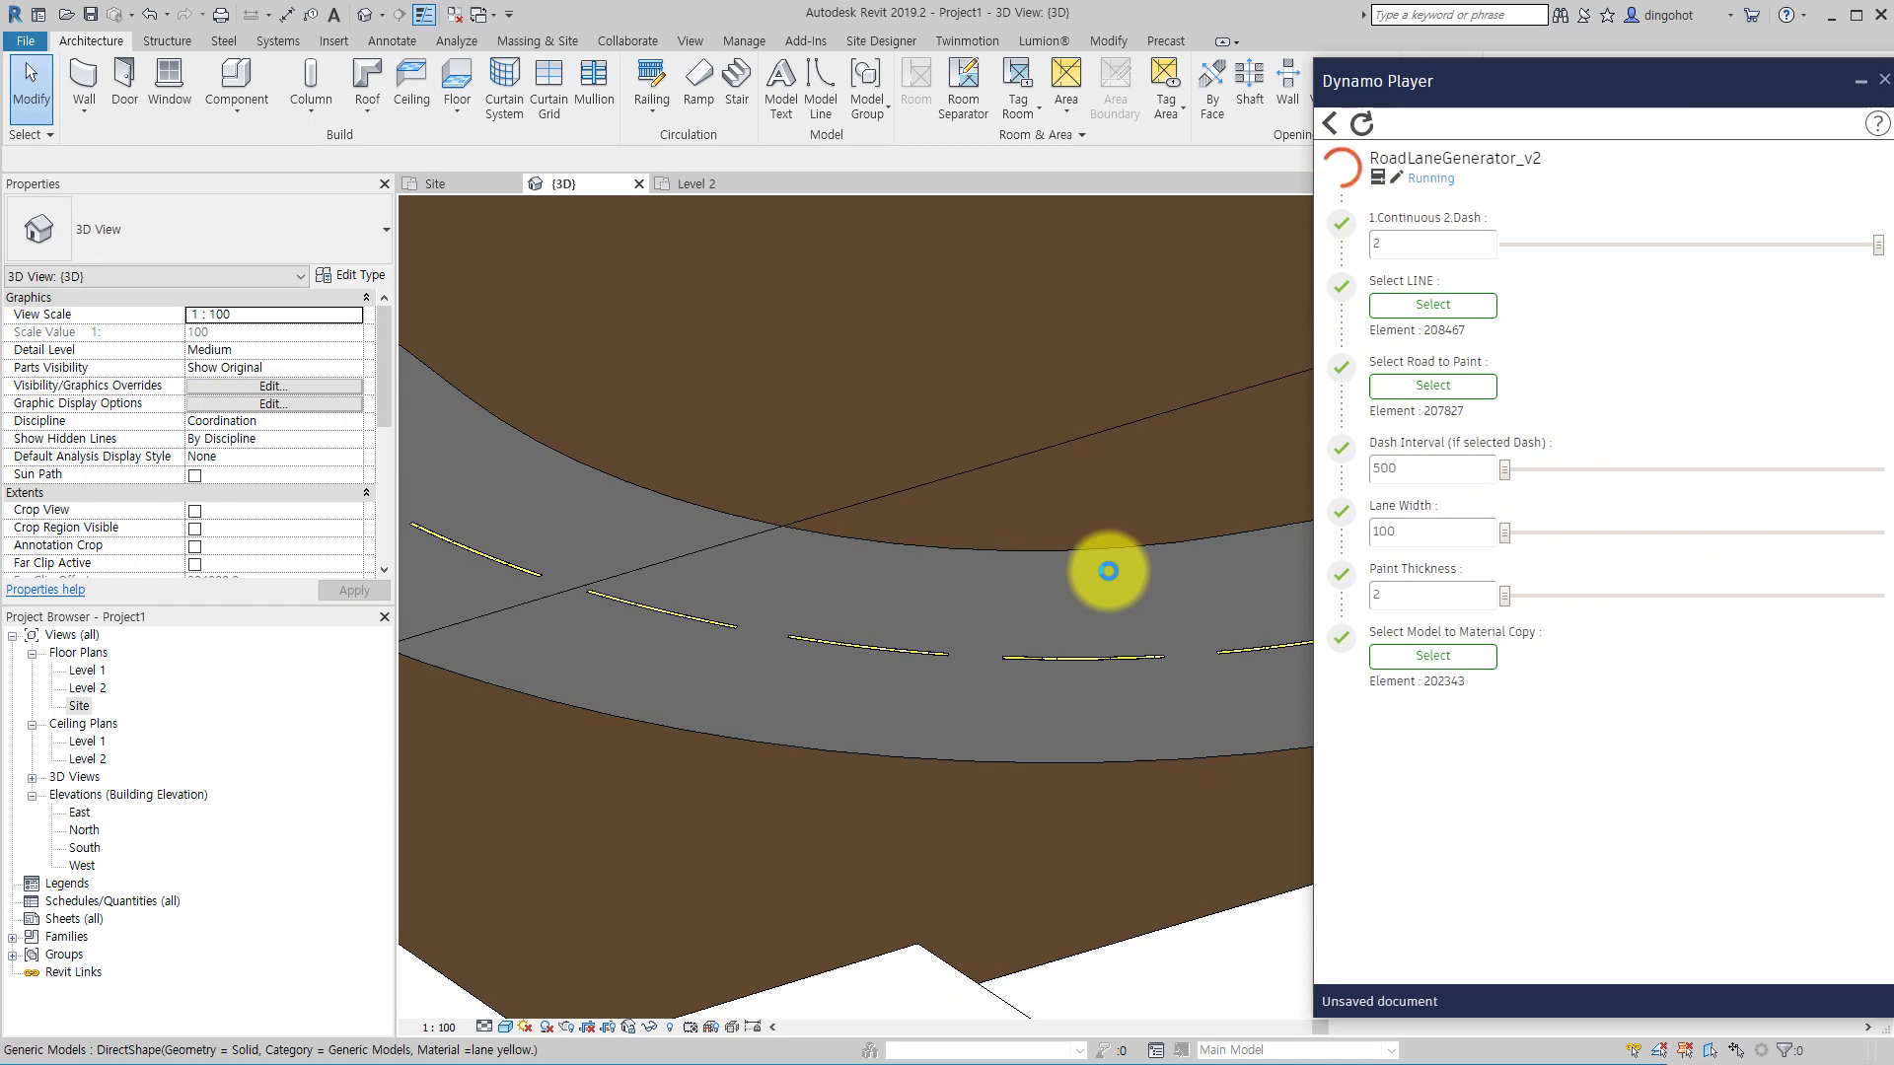
pyautogui.click(963, 648)
pyautogui.scroll(4, 963, 648)
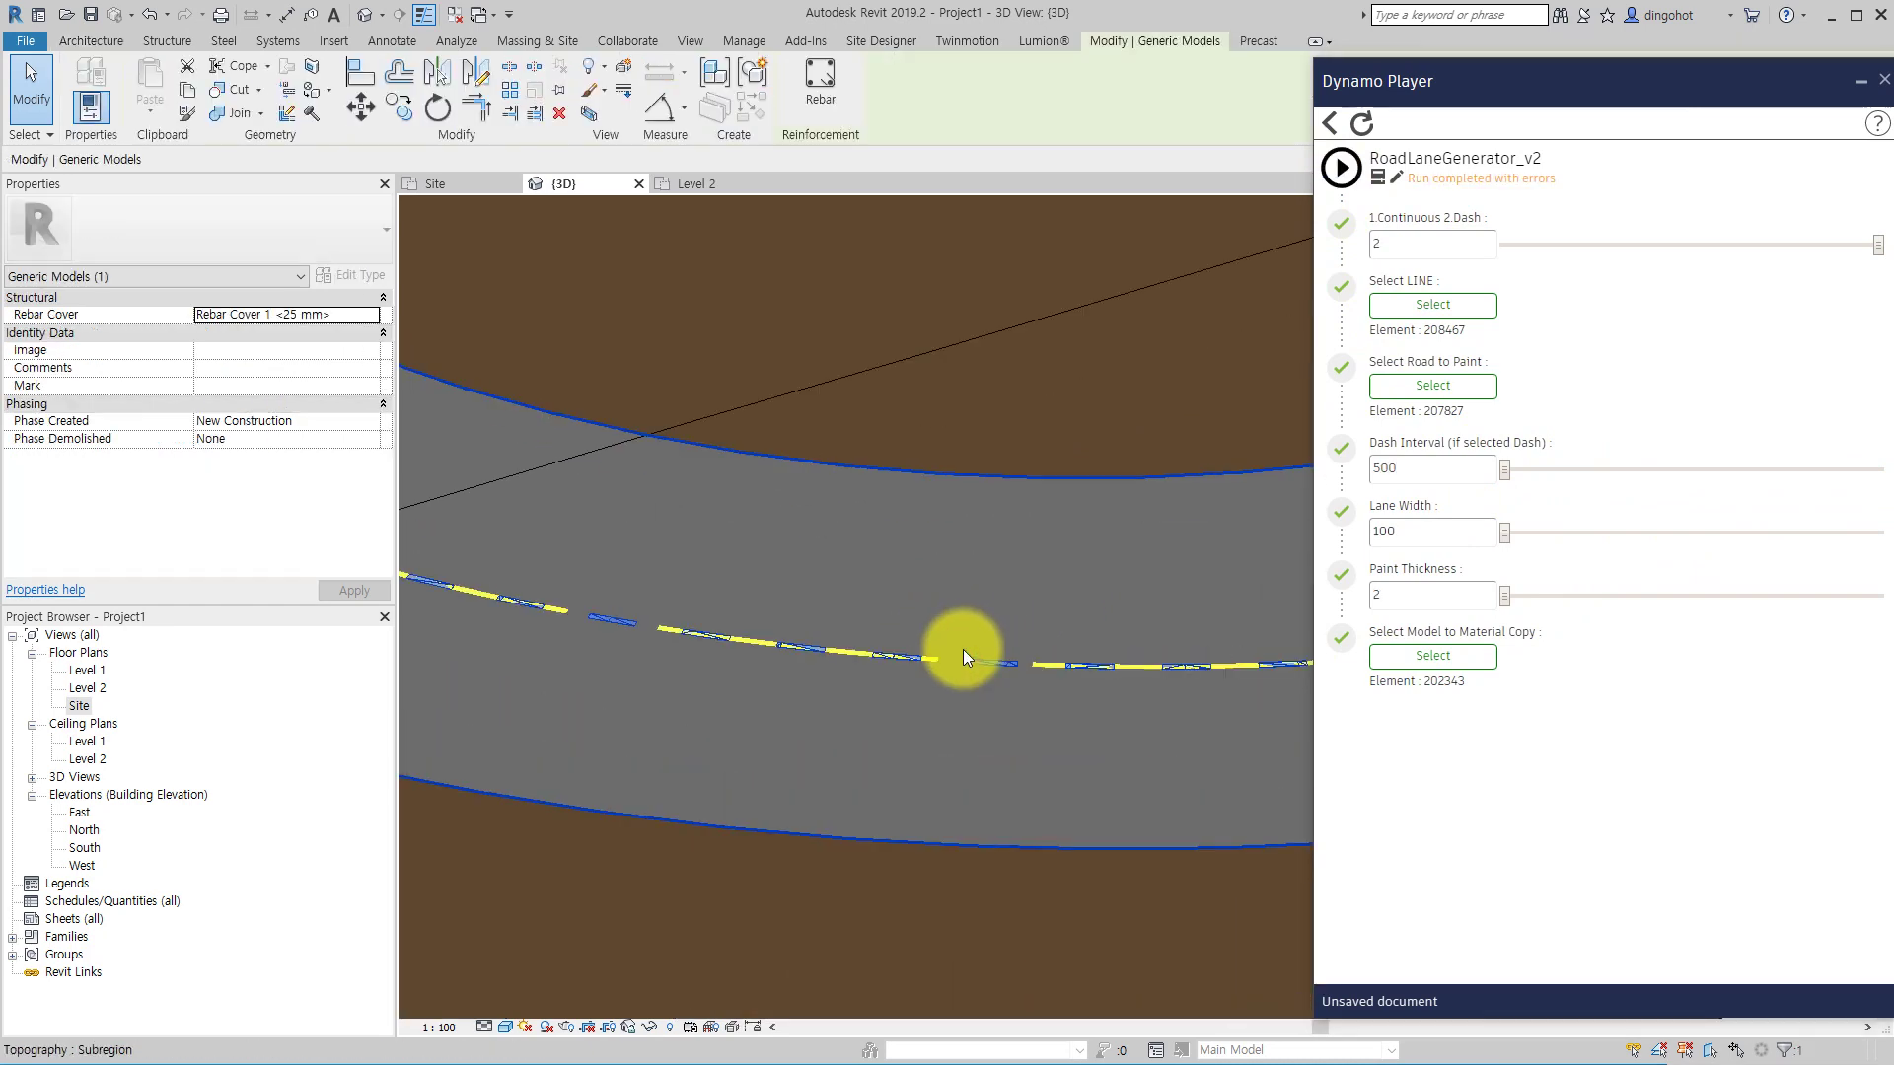
# - Delete both overlapping dashed yellow lanes from the road's bend
pyautogui.click(909, 669)
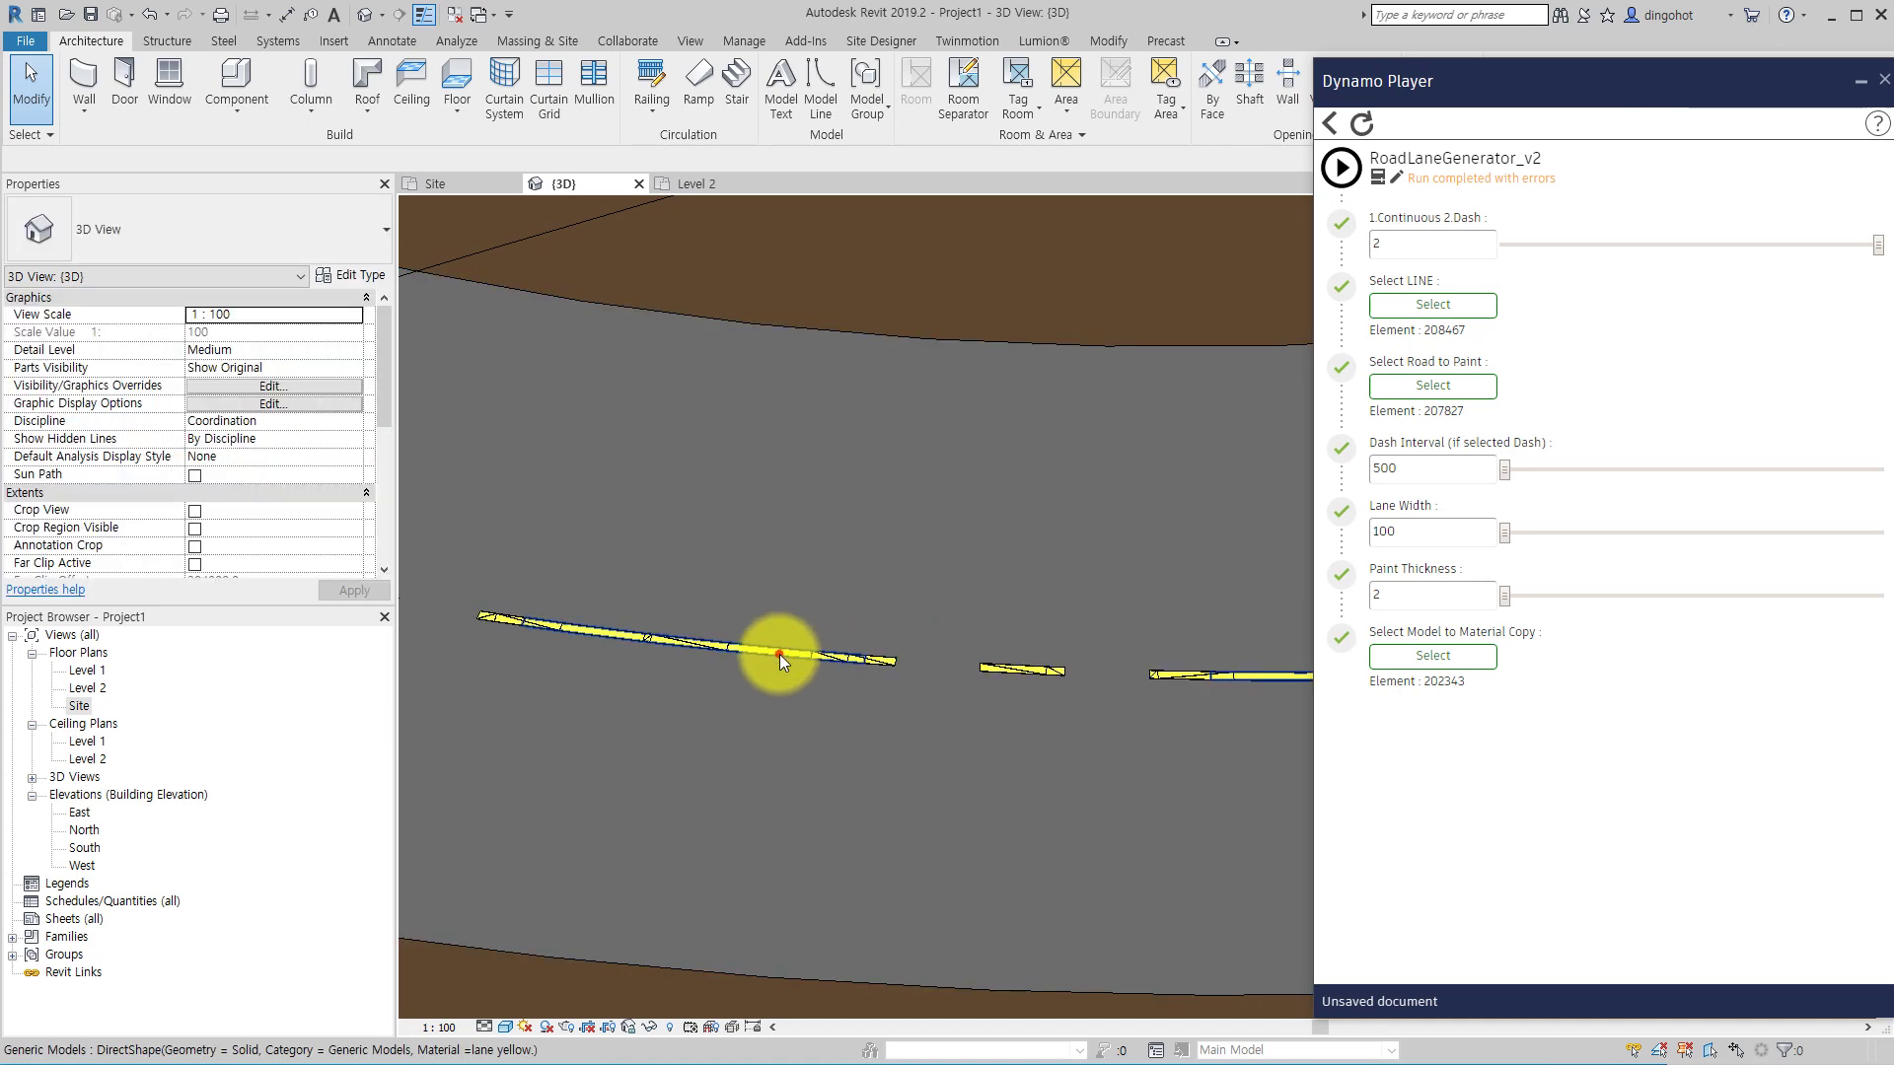
pyautogui.scroll(-3, 840, 661)
pyautogui.click(855, 648)
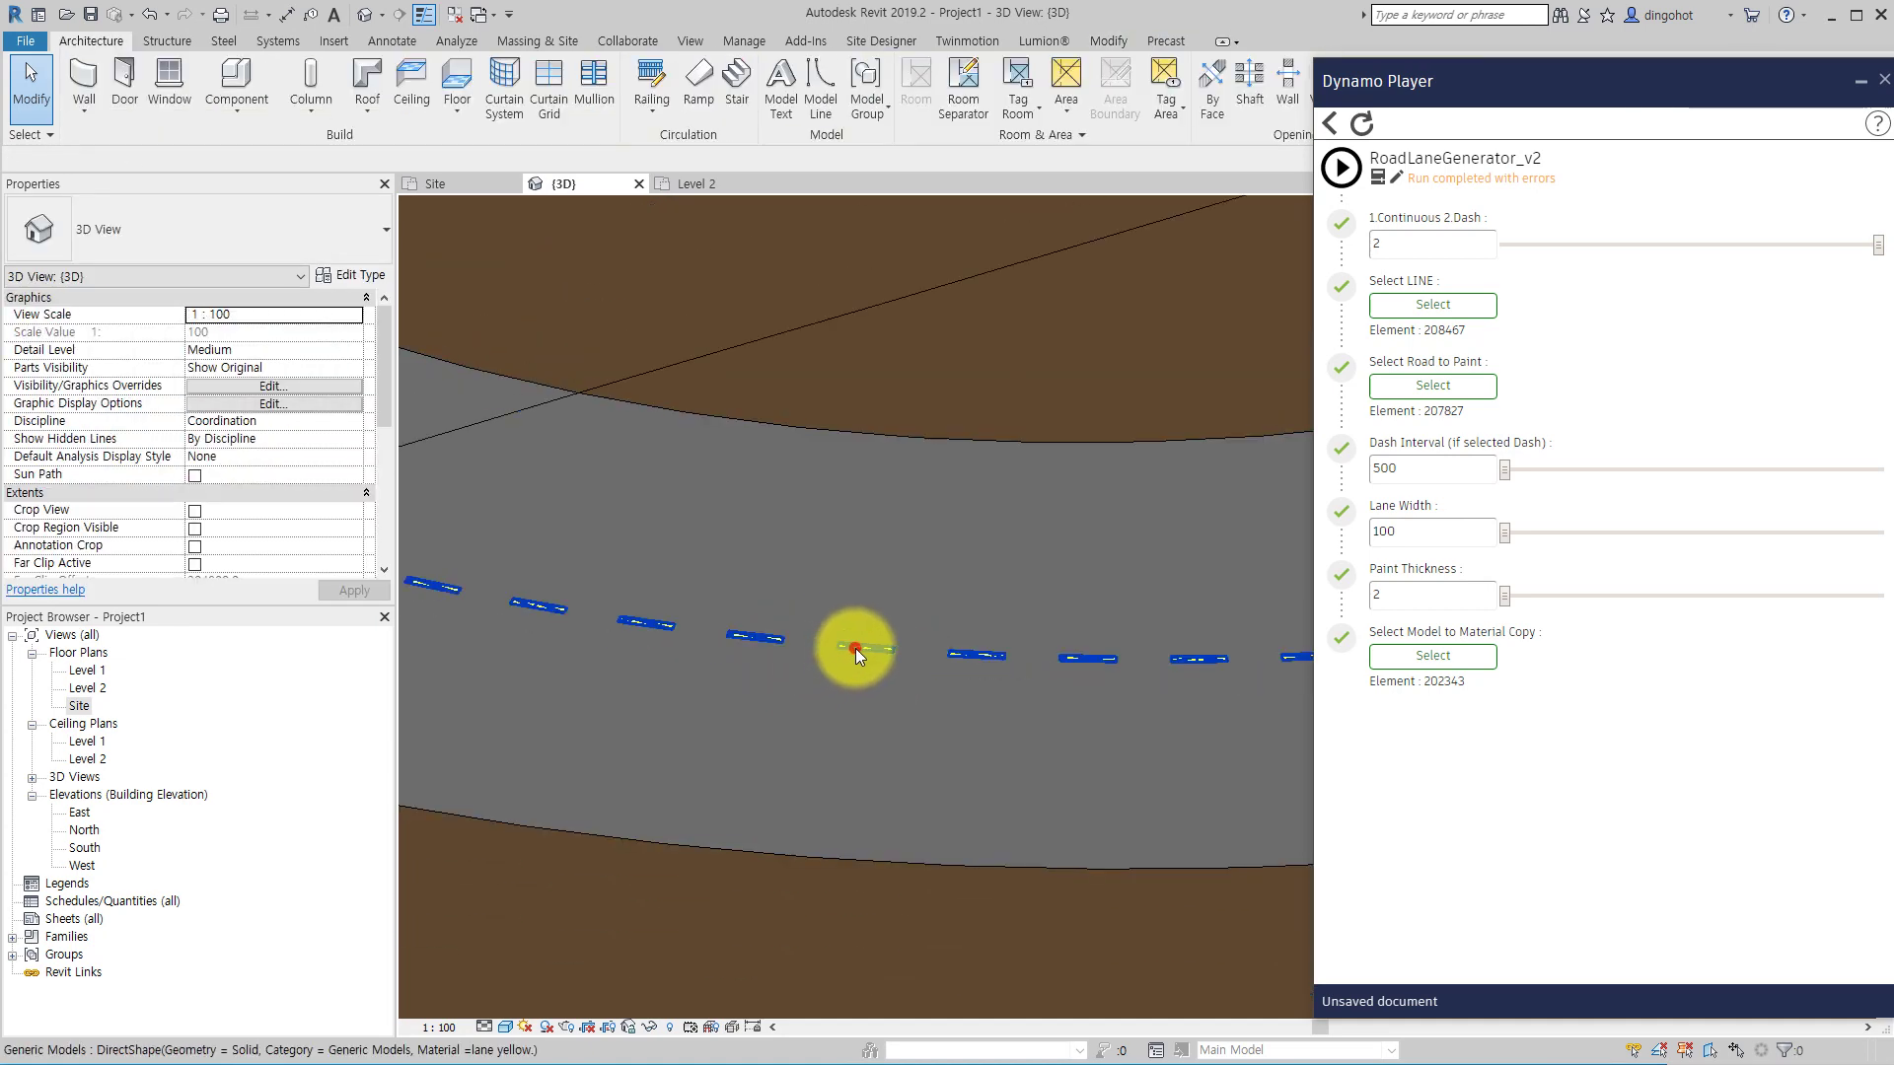
pyautogui.press('Delete')
# - Run RoadLaneGenerator_v2 again to regenerate the bend's dashed lane with the 500 dash interval
pyautogui.click(1341, 168)
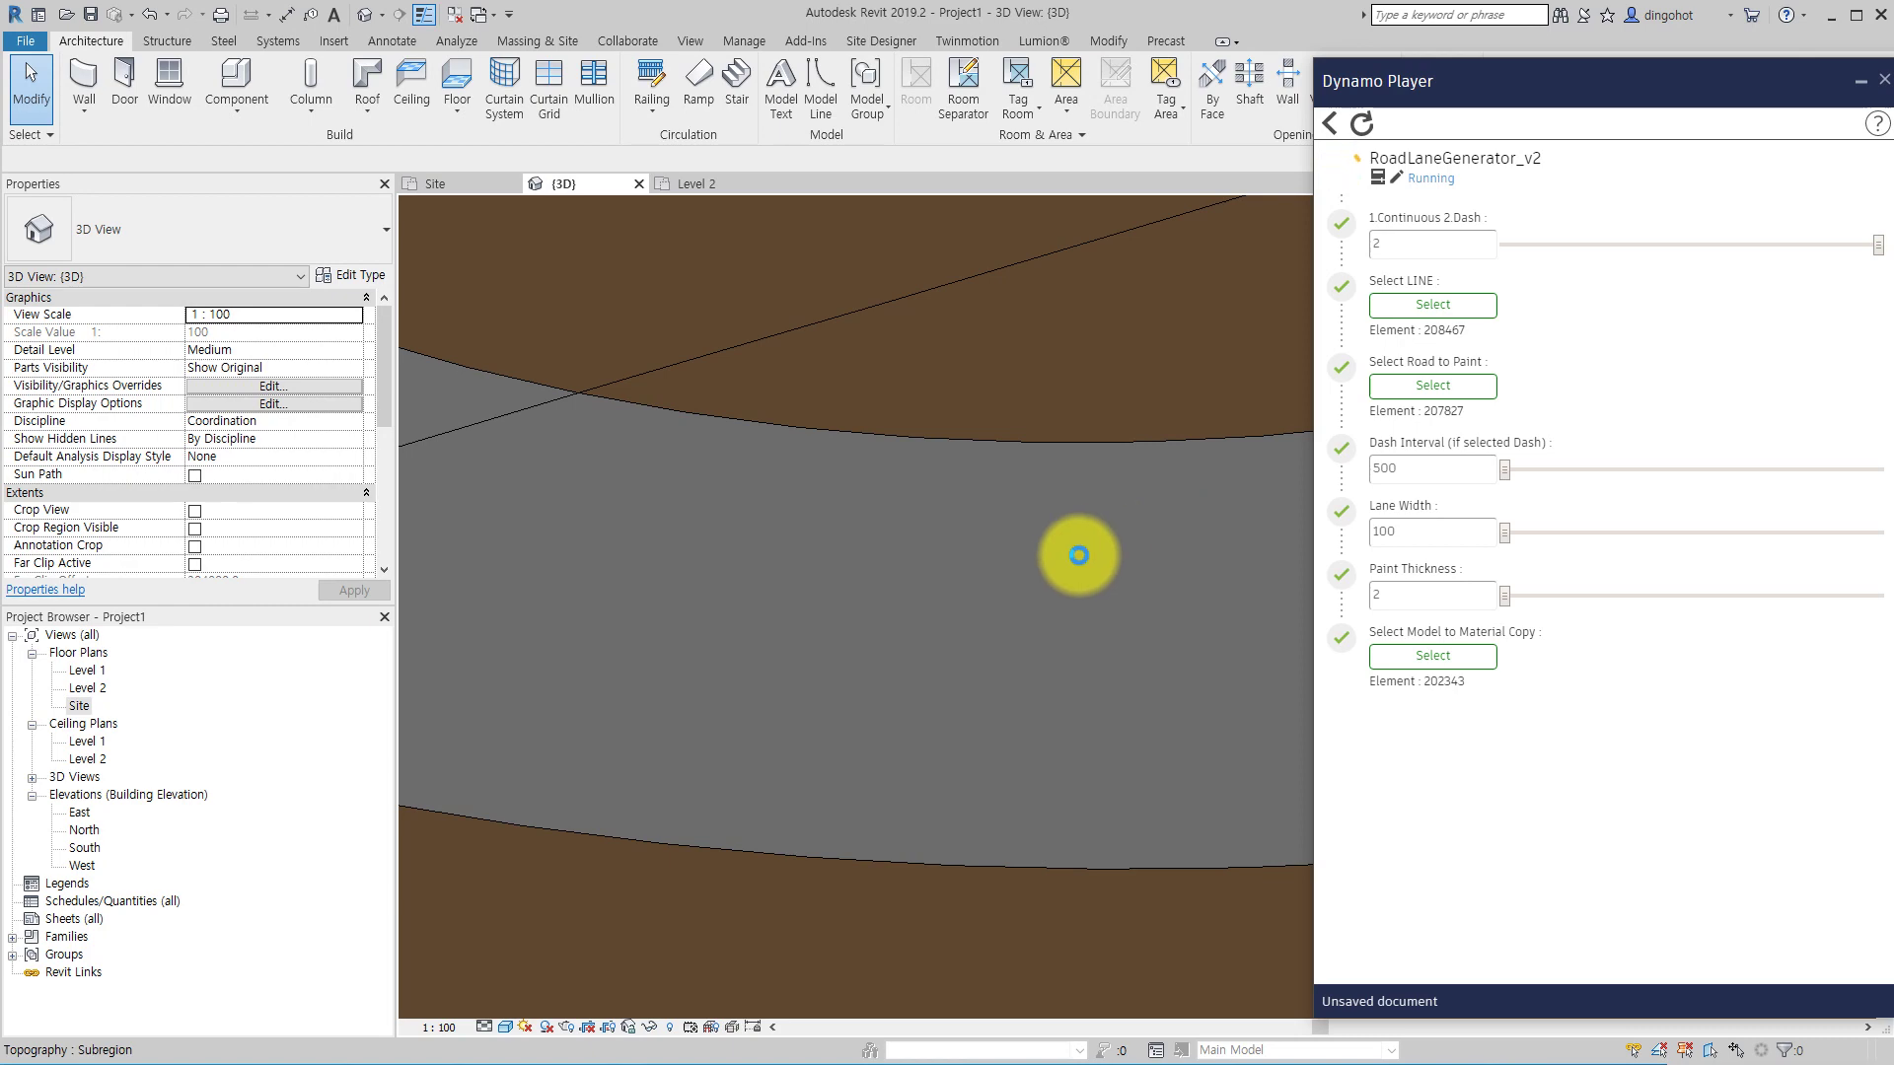
pyautogui.scroll(-3, 1012, 582)
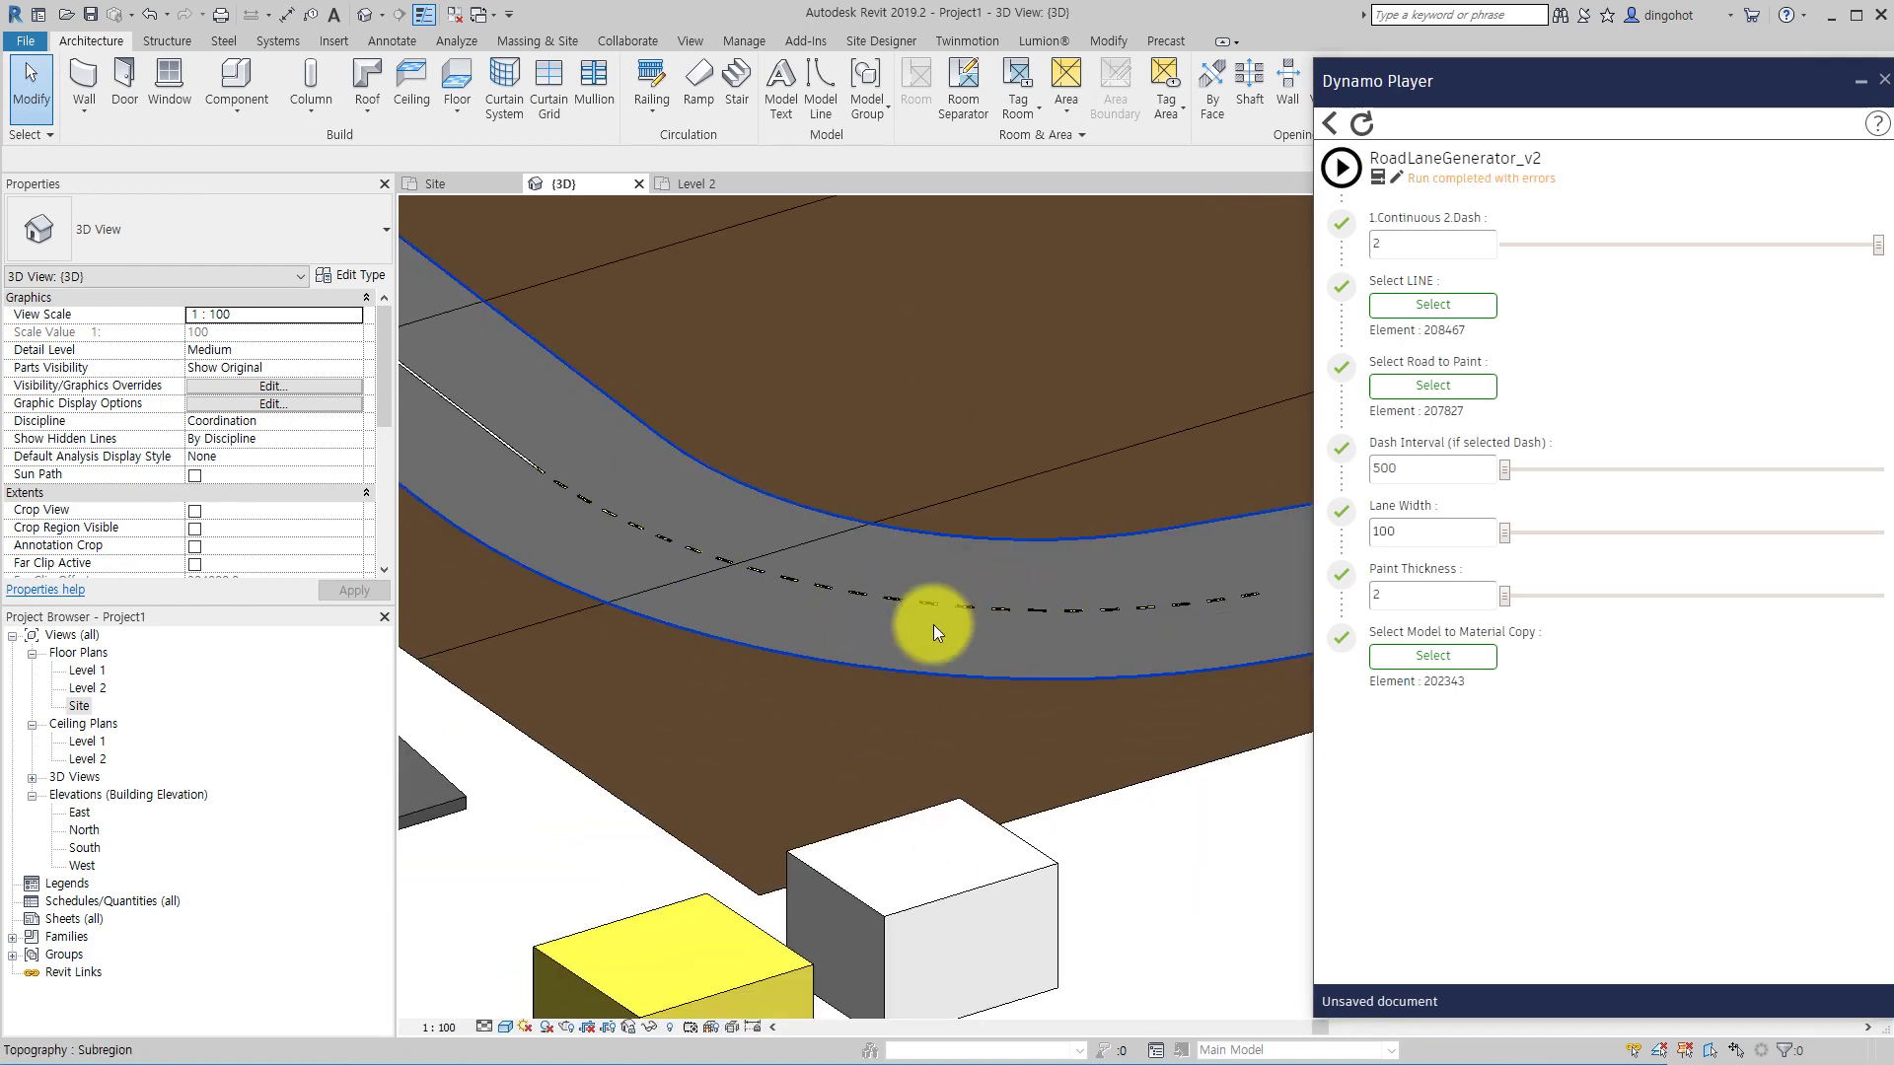
pyautogui.scroll(-1, 1095, 654)
pyautogui.keyDown('shift'); pyautogui.moveTo(1095, 654); pyautogui.dragTo(793, 711, button='middle'); pyautogui.keyUp('shift')
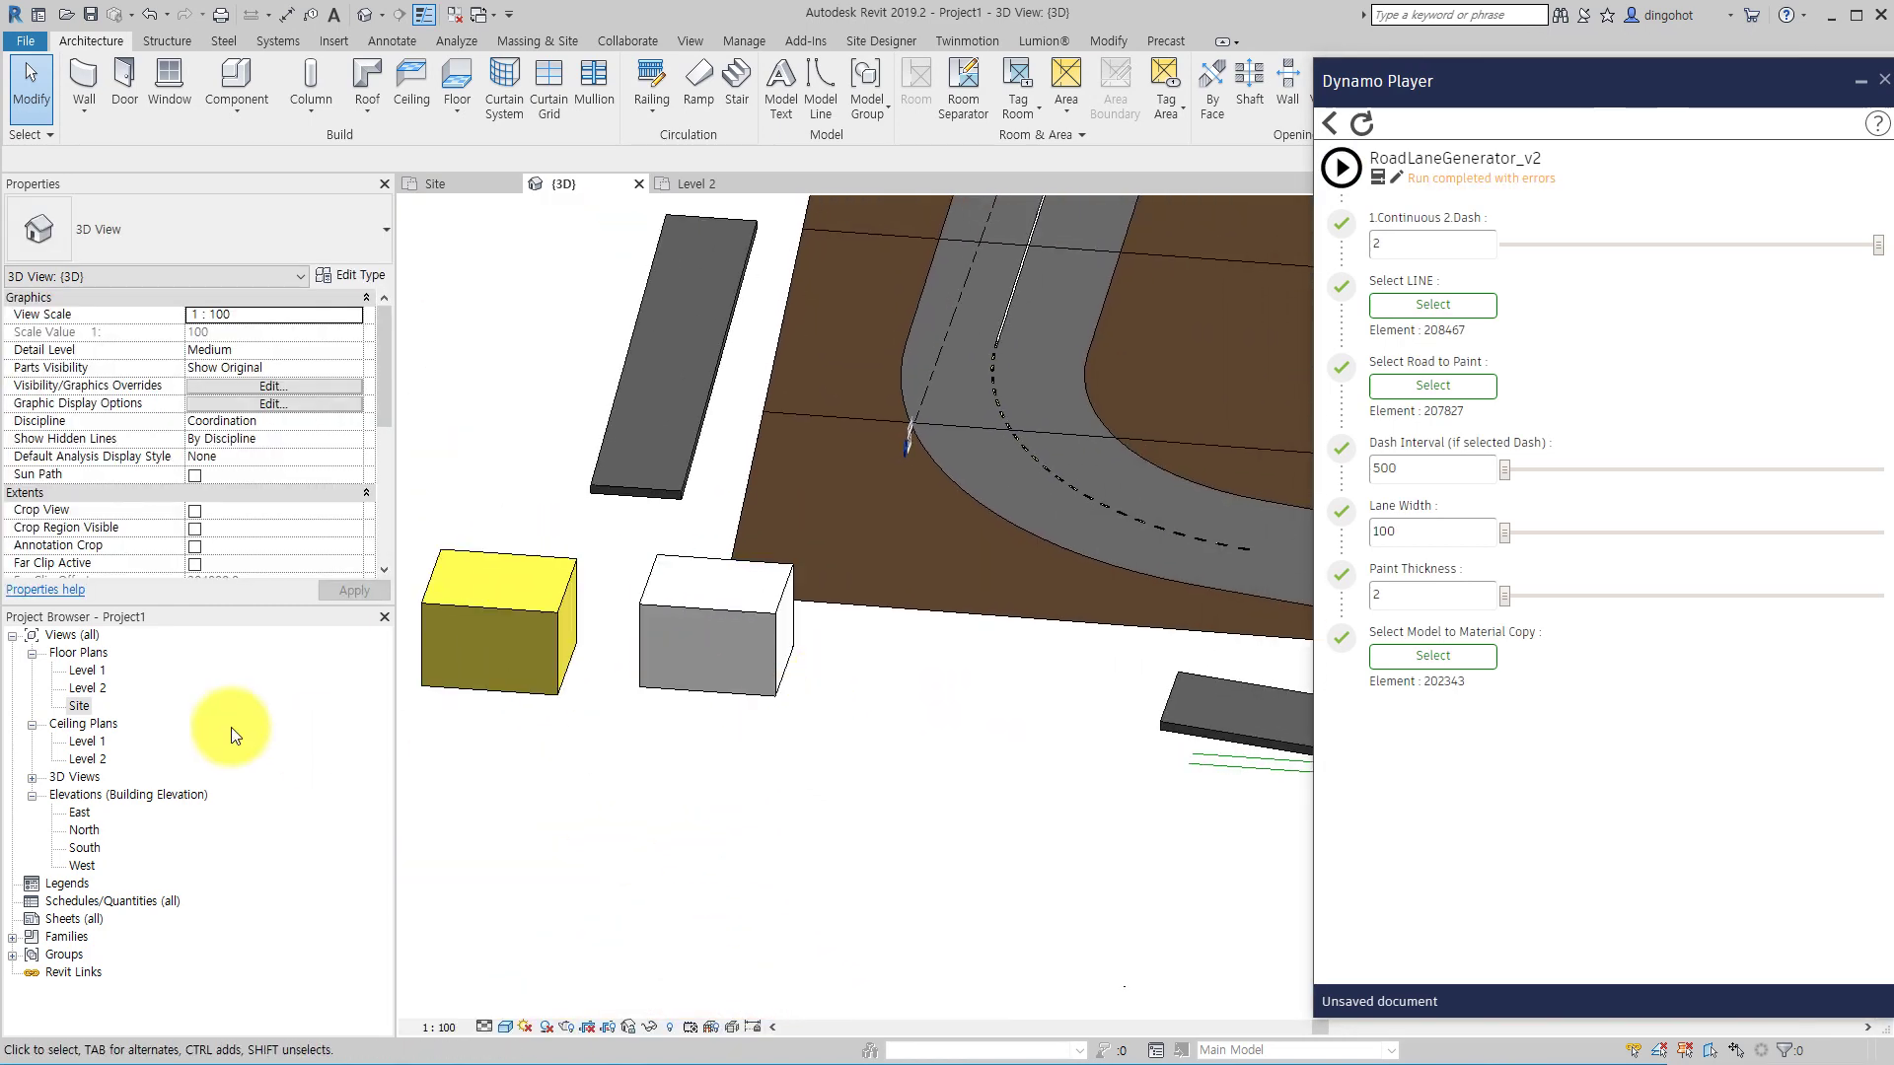
# - In the Site floor plan, select the straight centerline after the bend as LINE and run RoadLaneGenerator_v2 with dash interval 1000
pyautogui.doubleClick(85, 711)
pyautogui.scroll(4, 876, 704)
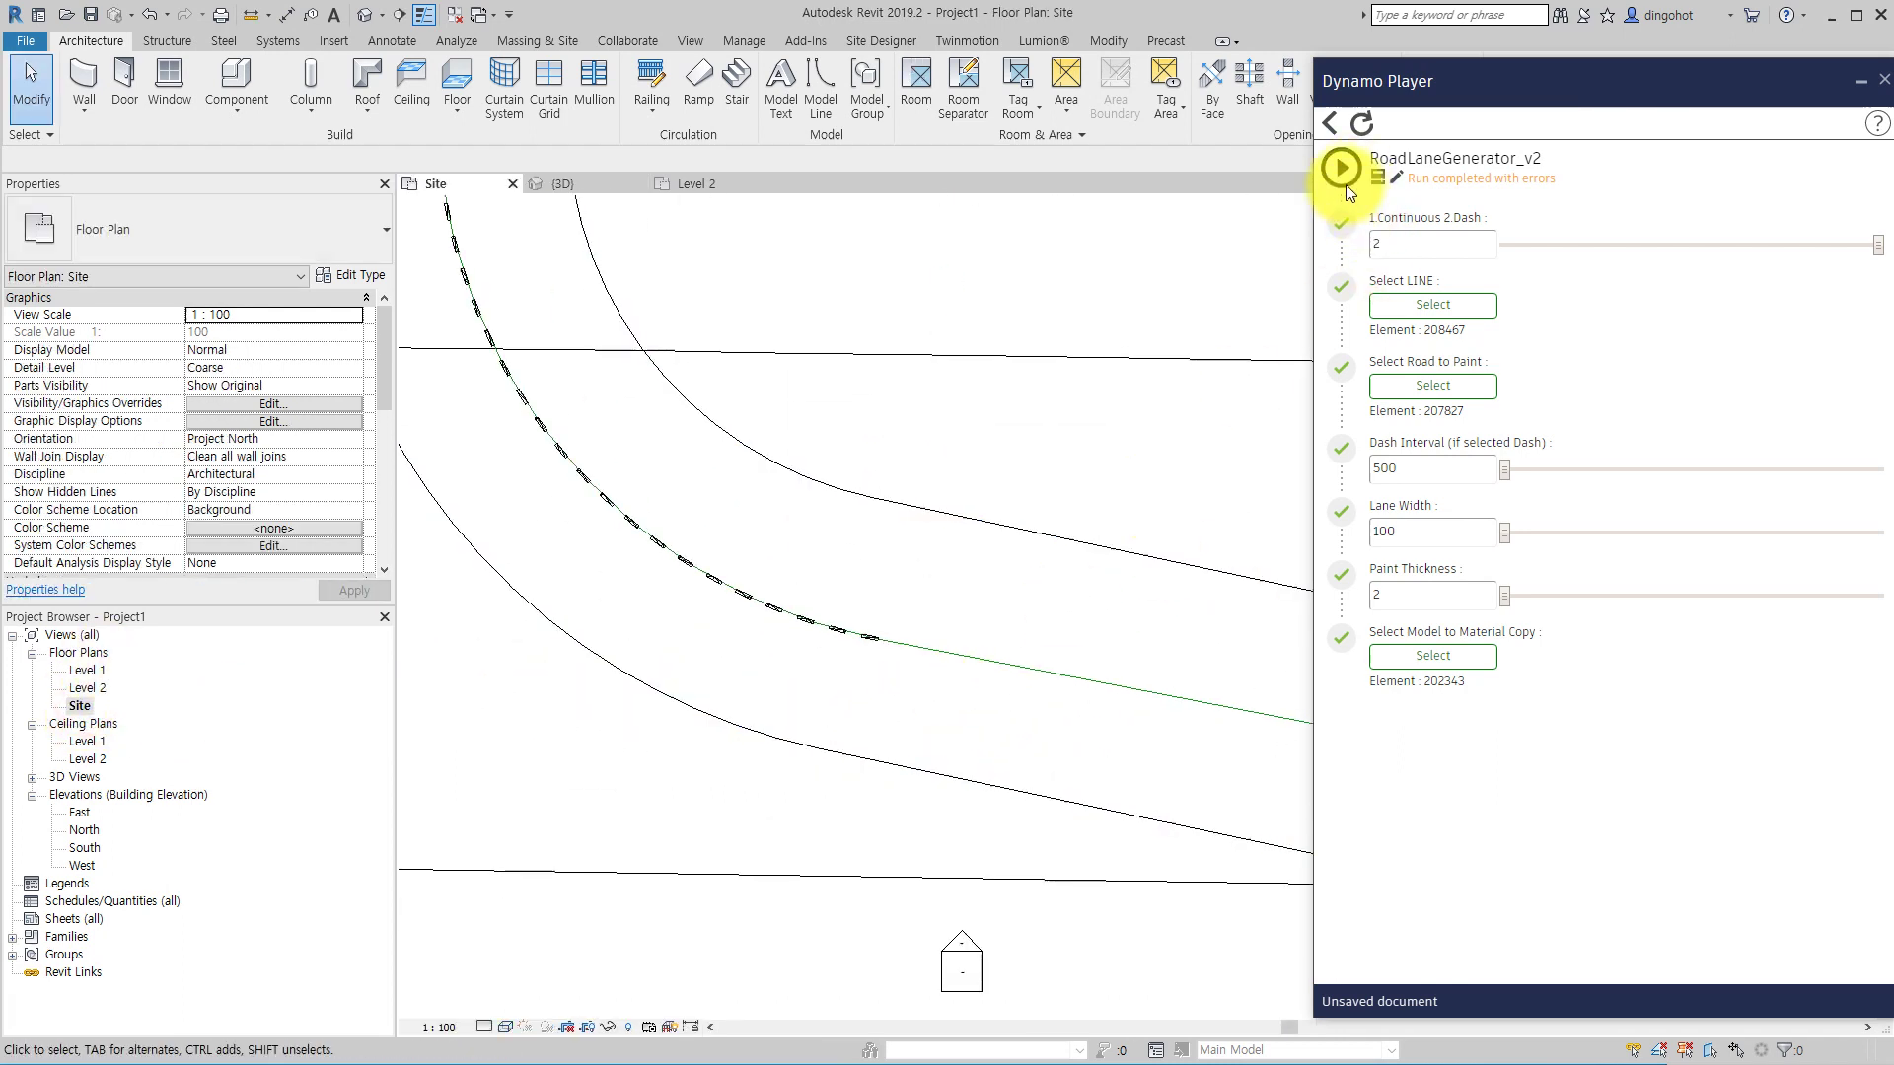
pyautogui.click(1442, 304)
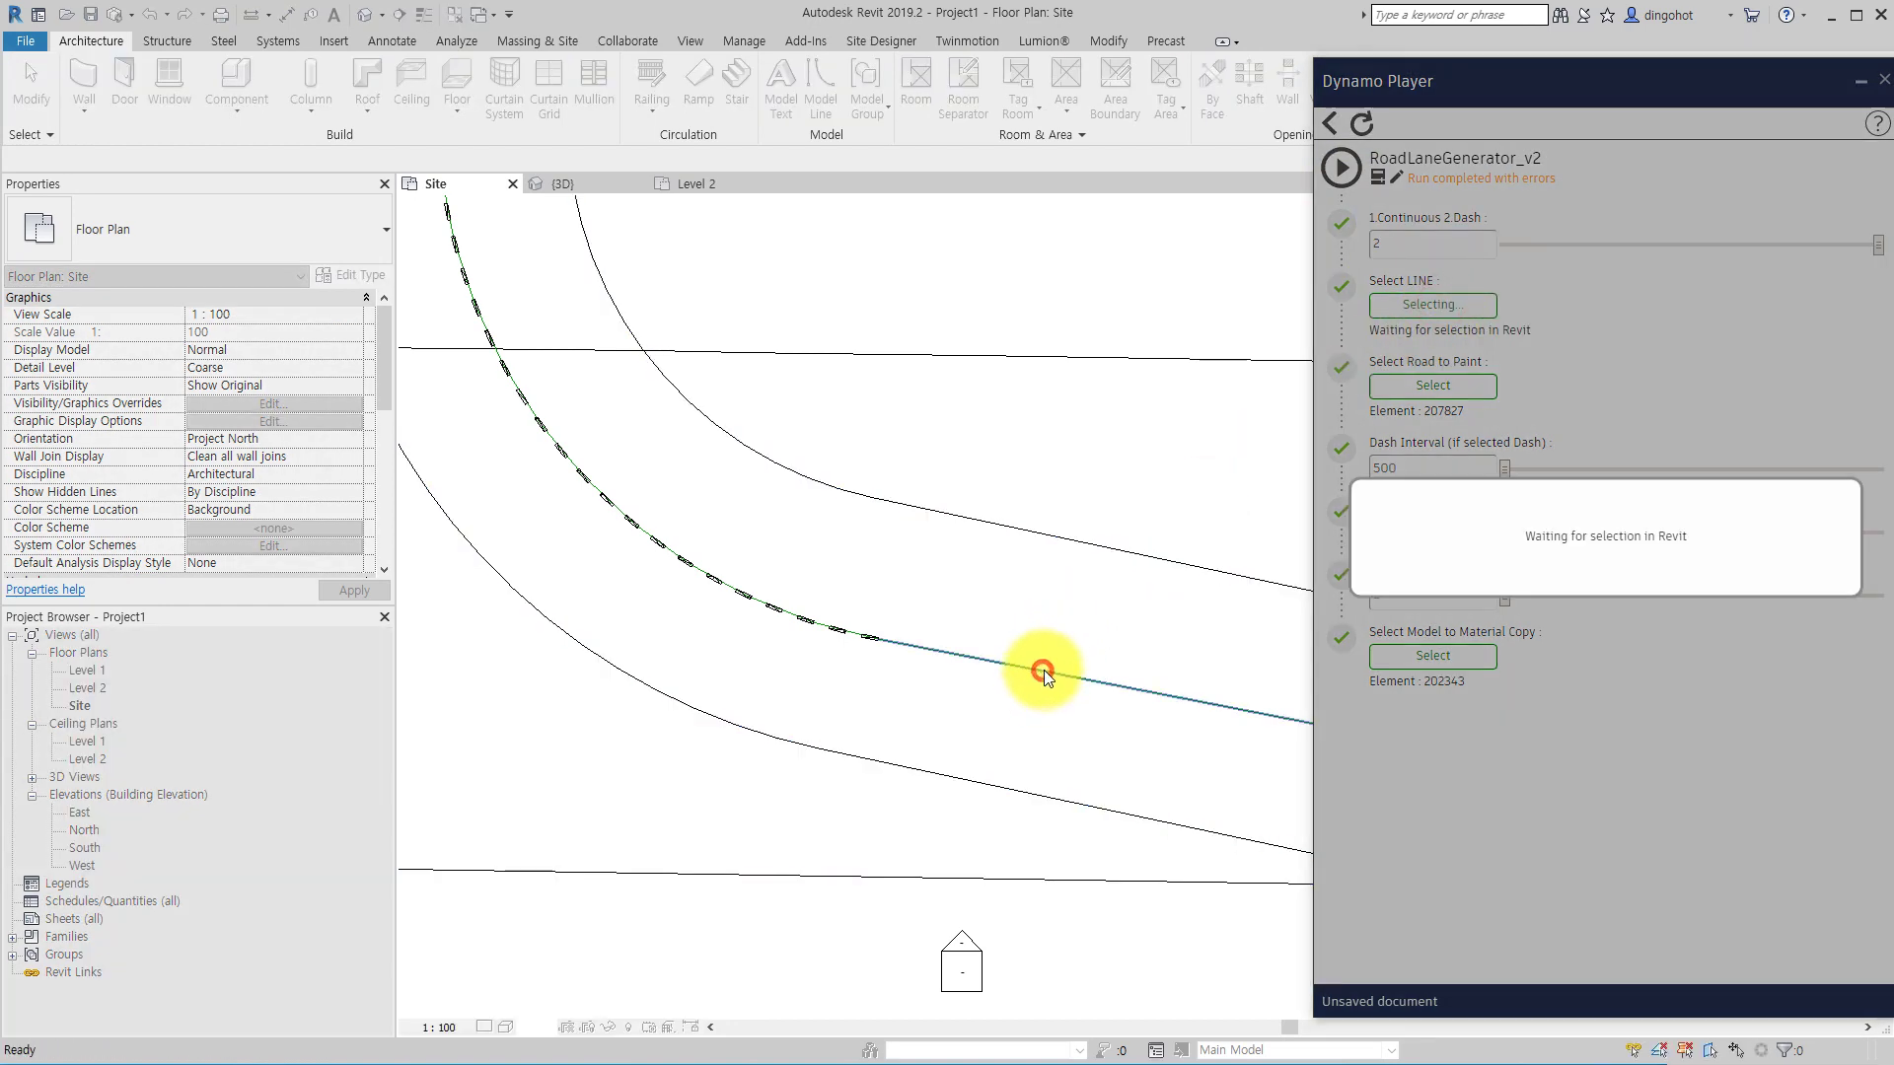
pyautogui.click(1043, 671)
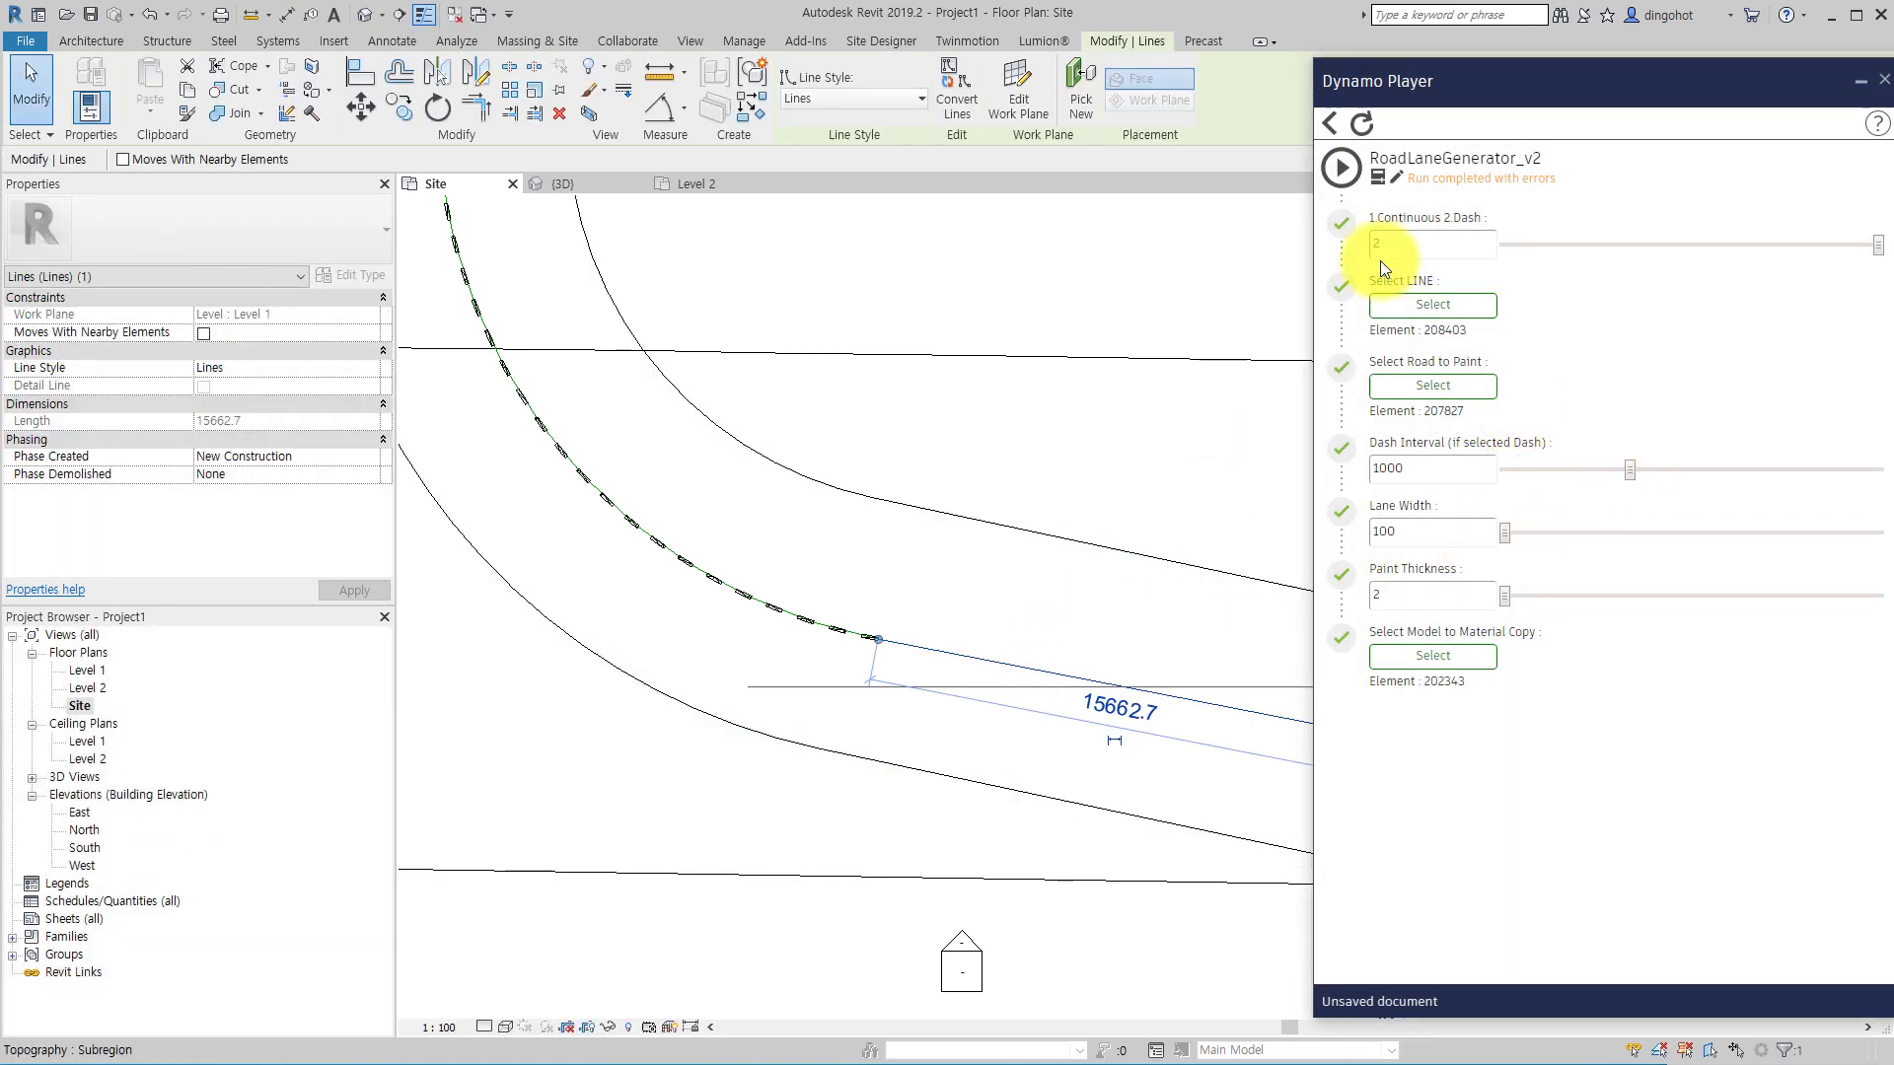
pyautogui.click(1340, 169)
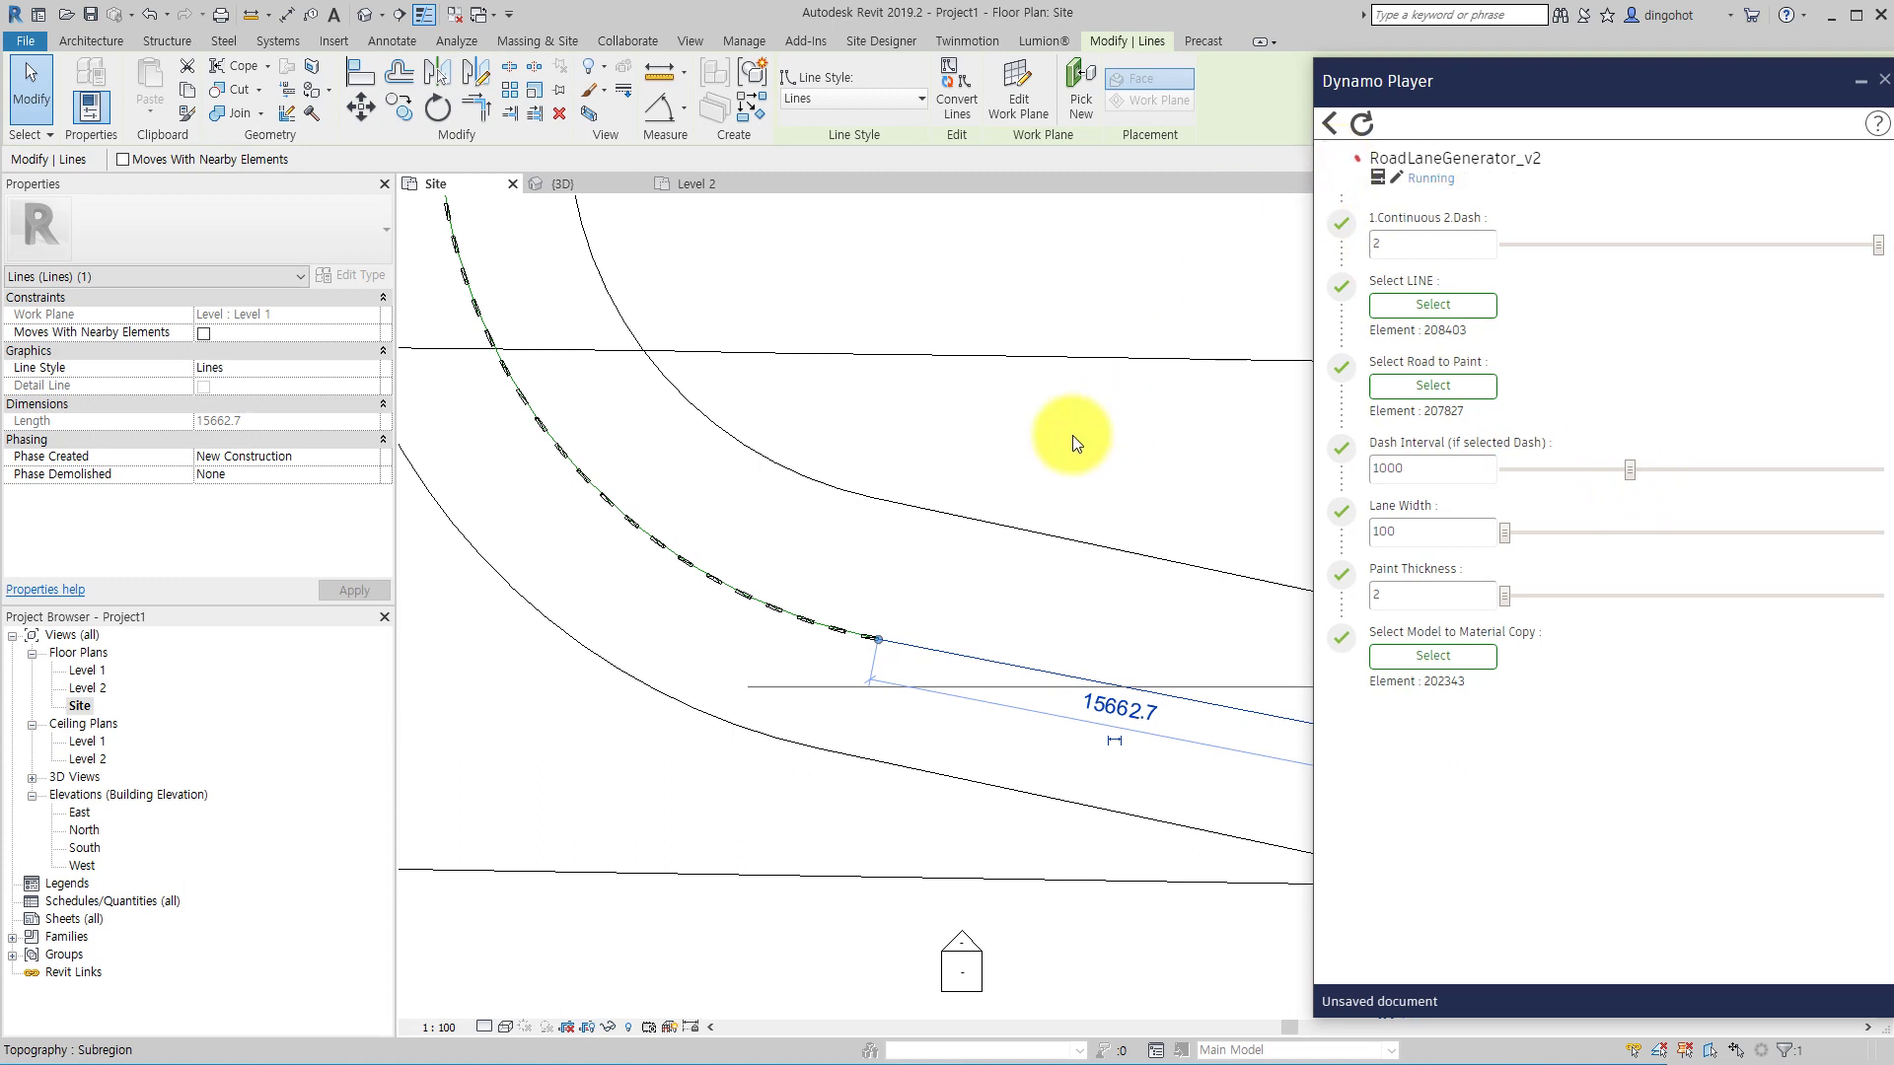
pyautogui.scroll(-1, 1018, 524)
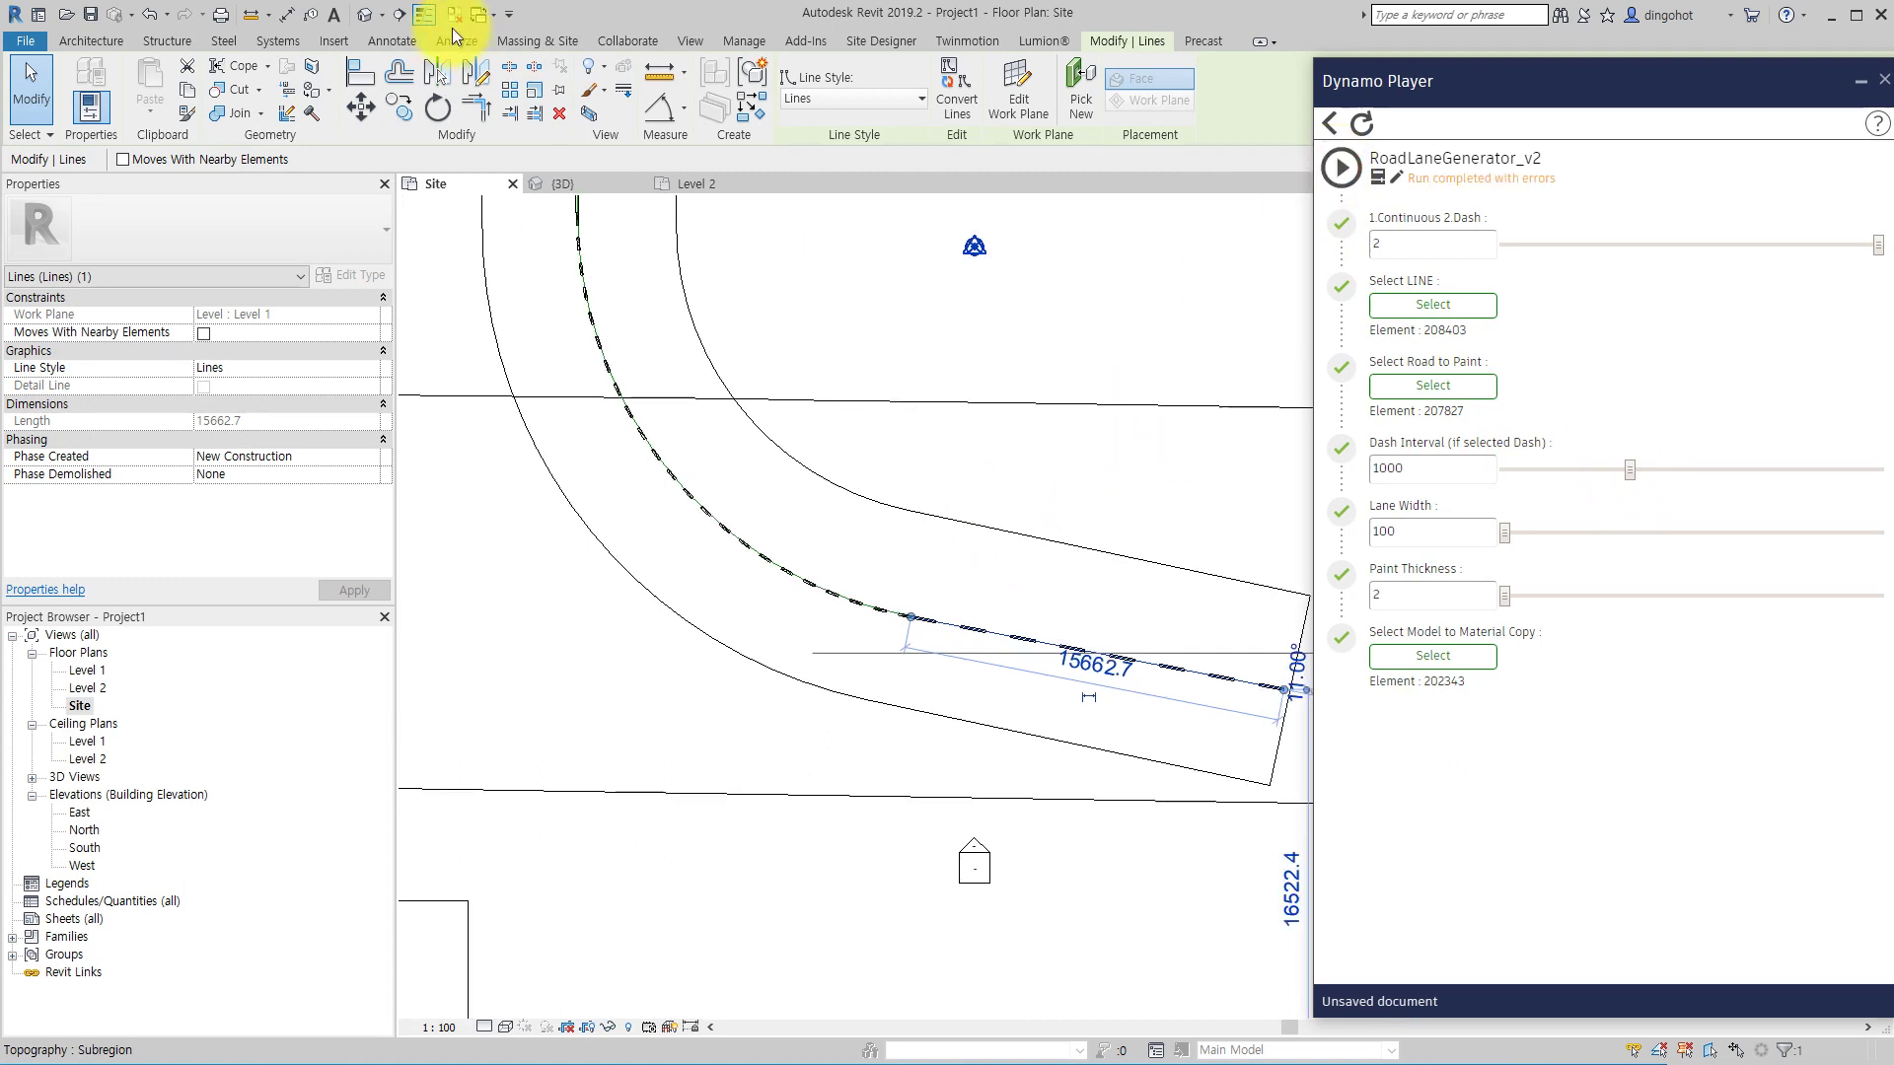
# - Examine the dashed lanes along the curved road in the 3D view
pyautogui.click(365, 13)
pyautogui.keyDown('shift'); pyautogui.moveTo(894, 568); pyautogui.dragTo(1415, 627, button='middle'); pyautogui.keyUp('shift')
pyautogui.keyDown('shift'); pyautogui.moveTo(1180, 679); pyautogui.dragTo(1270, 738, button='middle'); pyautogui.keyUp('shift')
pyautogui.scroll(5, 1052, 639)
pyautogui.scroll(-3, 1055, 636)
pyautogui.keyDown('shift'); pyautogui.moveTo(1048, 677); pyautogui.dragTo(714, 616, button='middle'); pyautogui.keyUp('shift')
# - In the Site floor plan, select the upper line on the separate straight floor as LINE, that floor as the road, and run RoadLaneGenerator_v2
pyautogui.doubleClick(79, 706)
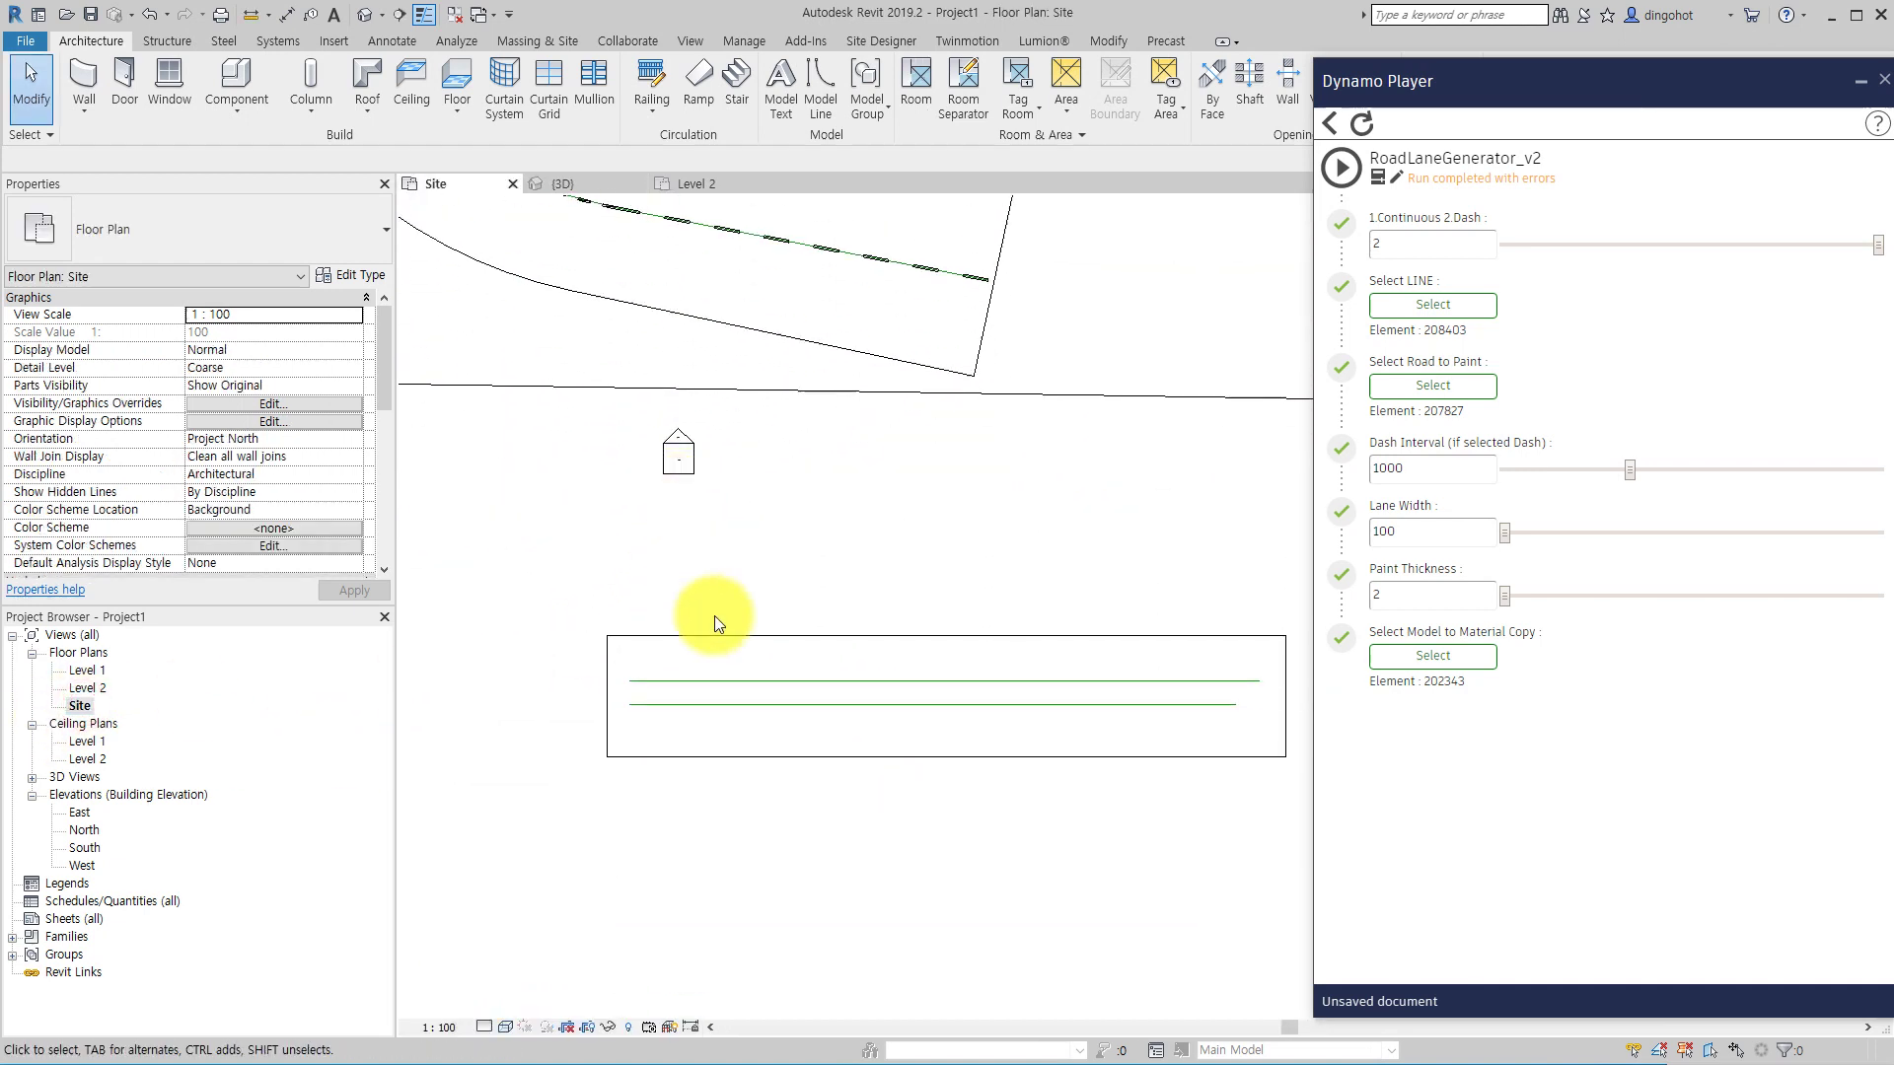
pyautogui.moveTo(1030, 487); pyautogui.dragTo(1090, 425, button='middle')
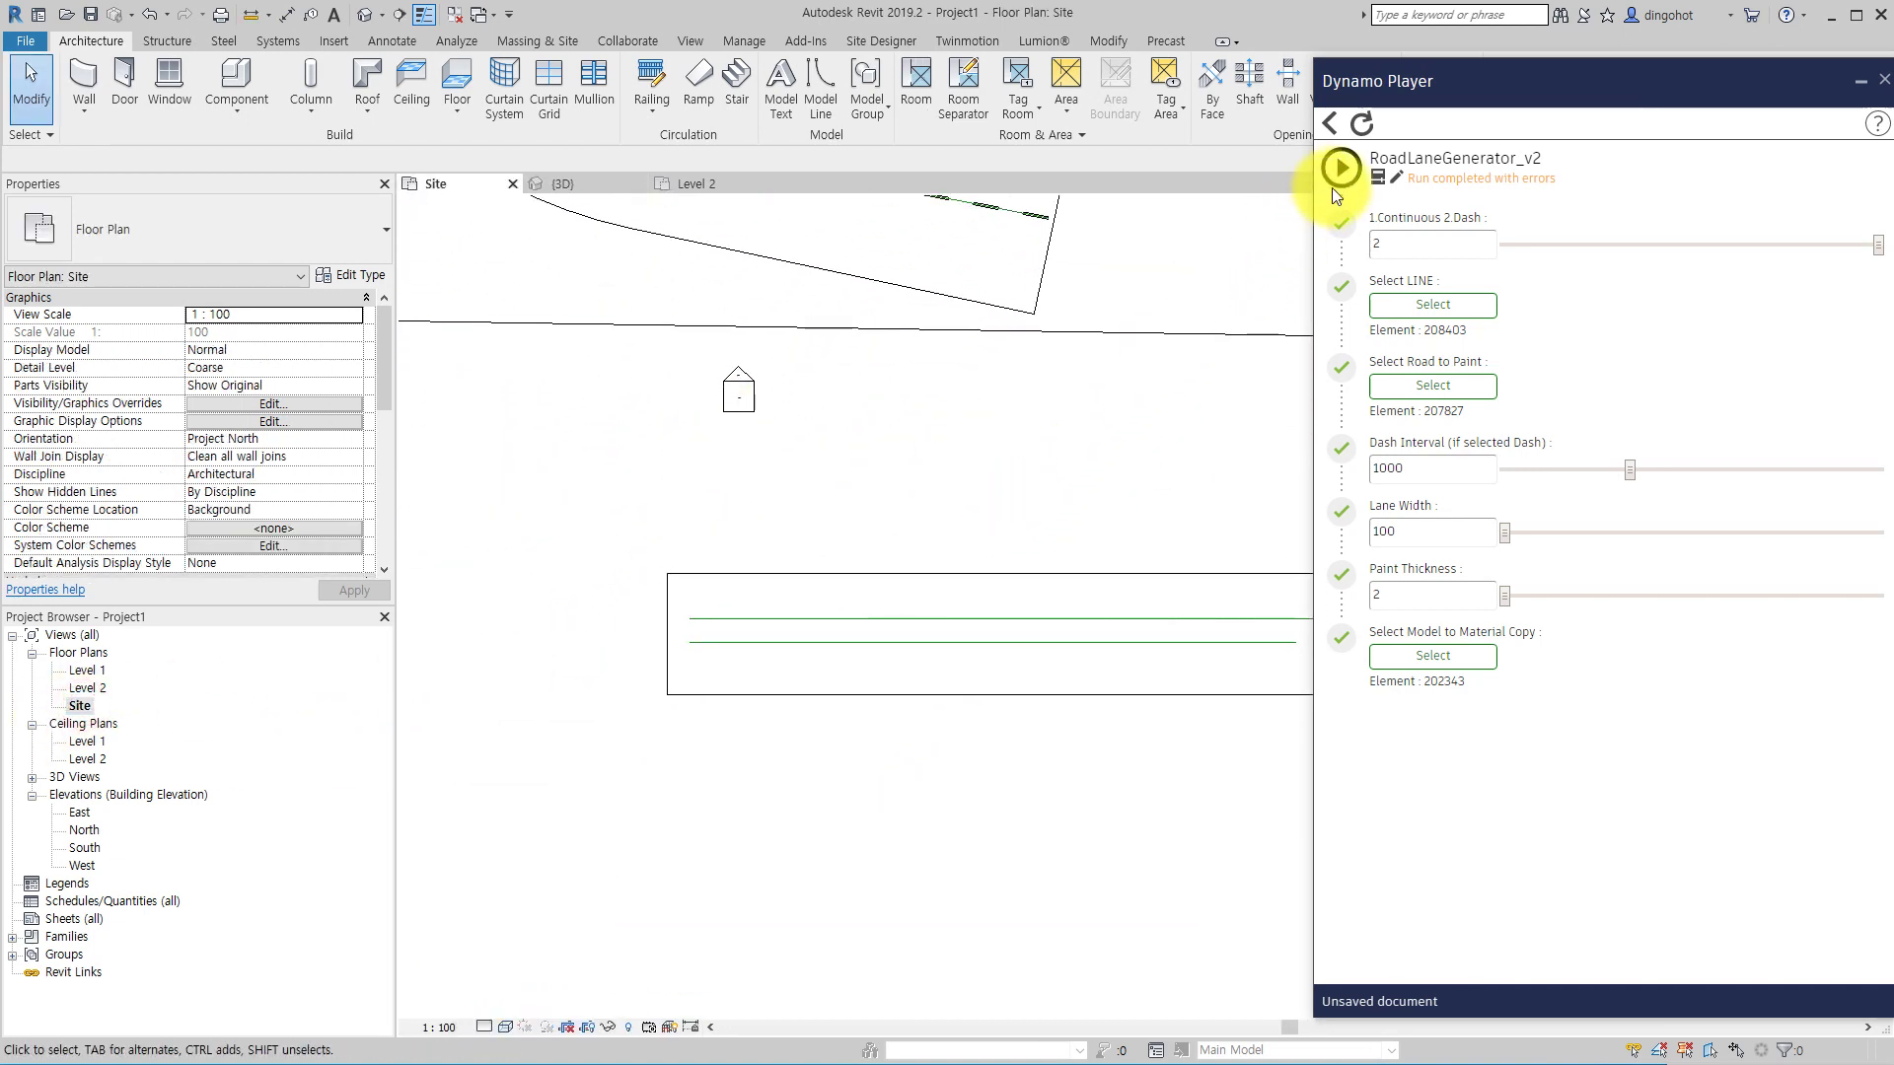
pyautogui.click(1417, 308)
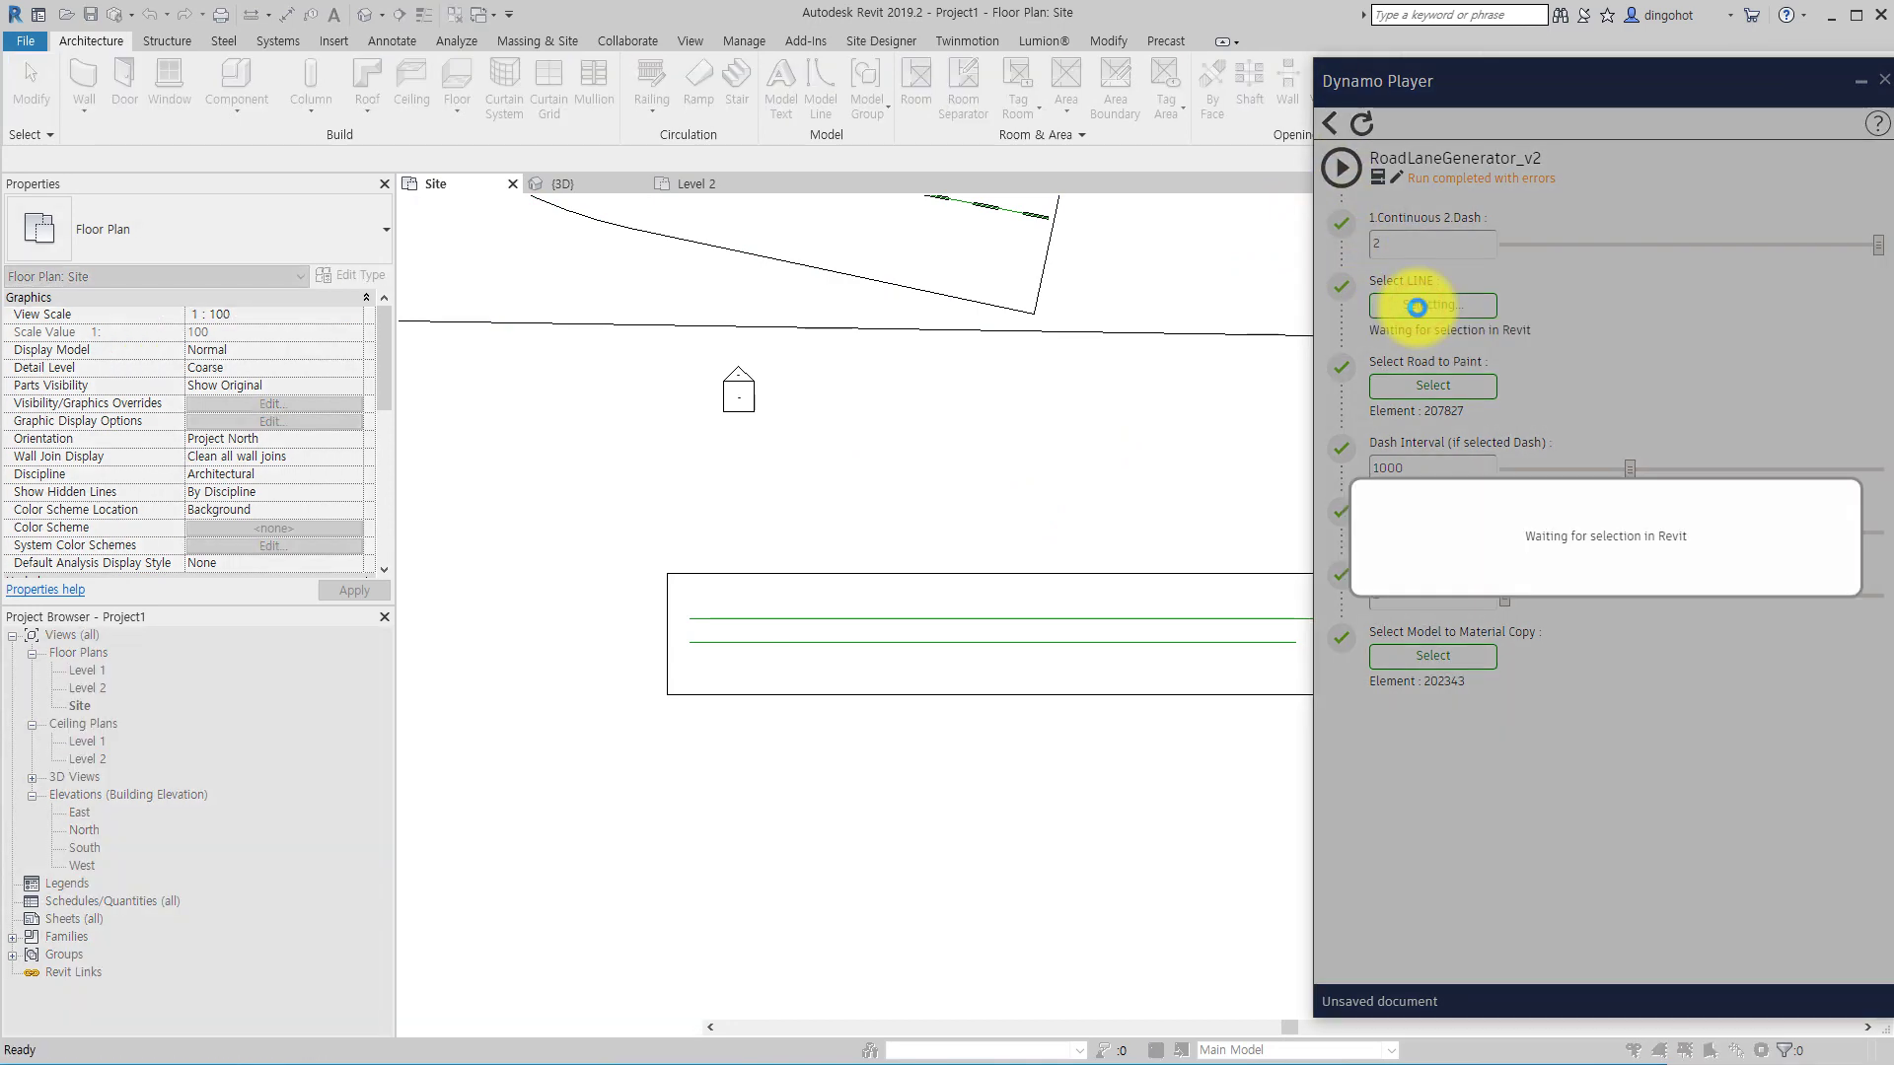
pyautogui.click(1018, 620)
pyautogui.click(1403, 387)
pyautogui.click(985, 694)
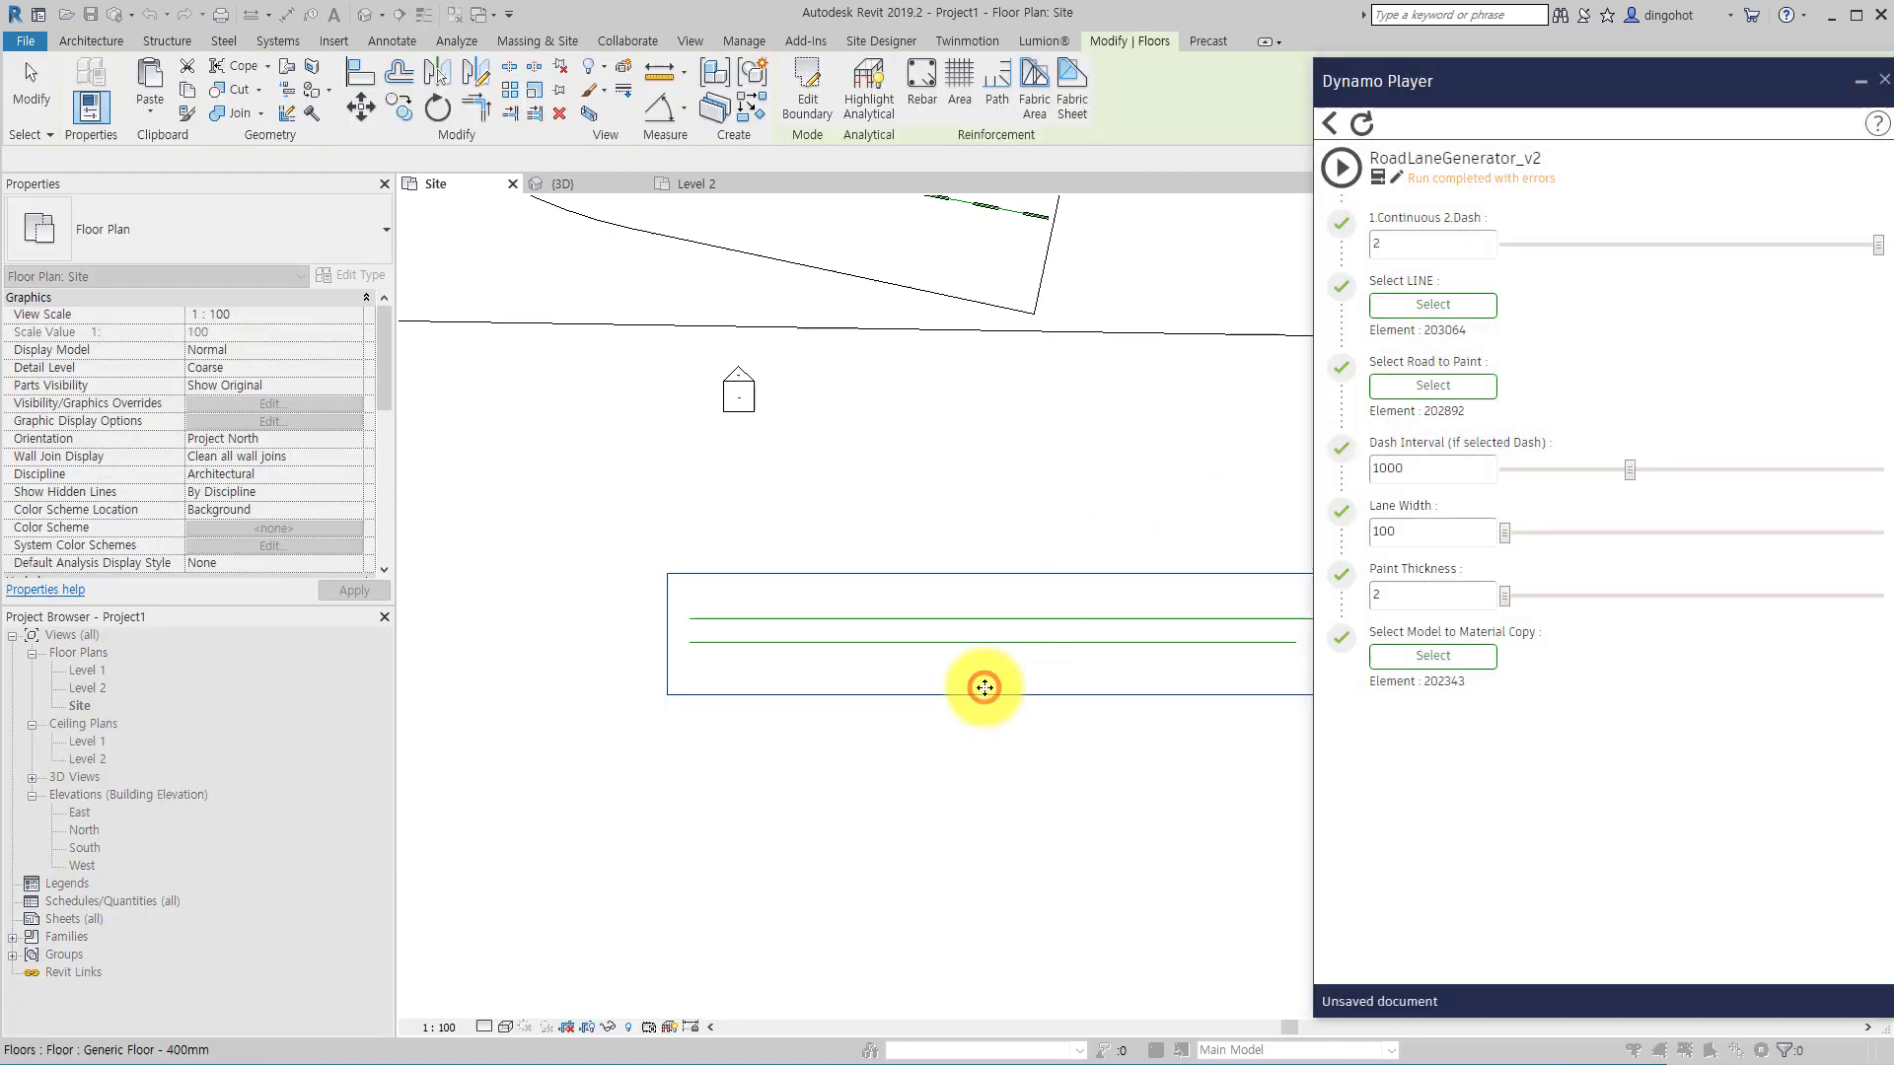
pyautogui.click(1327, 178)
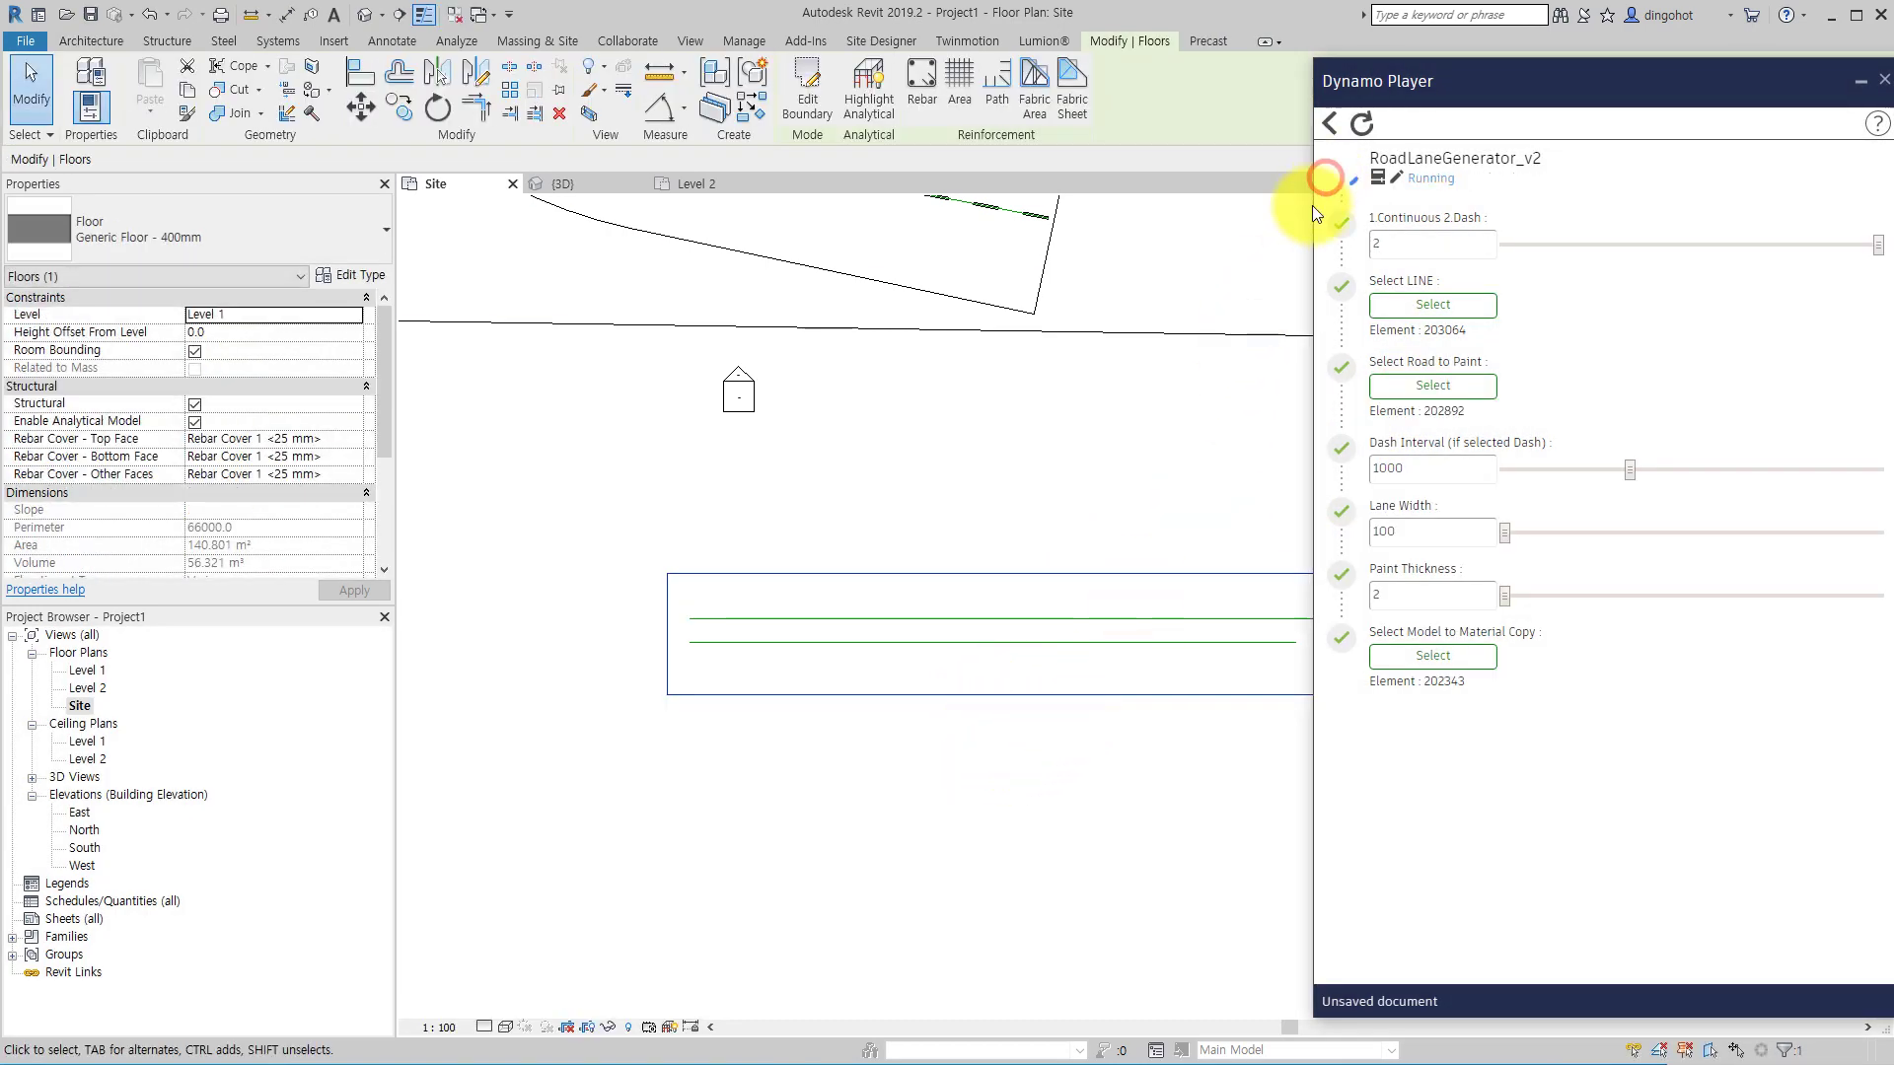
# - In the 3D view, select the straight floor's second model line as LINE, set the lane type to 1 (continuous), and run RoadLaneGenerator_v2
pyautogui.click(364, 14)
pyautogui.click(600, 545)
pyautogui.keyDown('shift'); pyautogui.moveTo(601, 545); pyautogui.dragTo(815, 686, button='middle'); pyautogui.keyUp('shift')
pyautogui.keyDown('shift'); pyautogui.moveTo(1123, 650); pyautogui.dragTo(969, 692, button='middle'); pyautogui.keyUp('shift')
pyautogui.scroll(2, 968, 692)
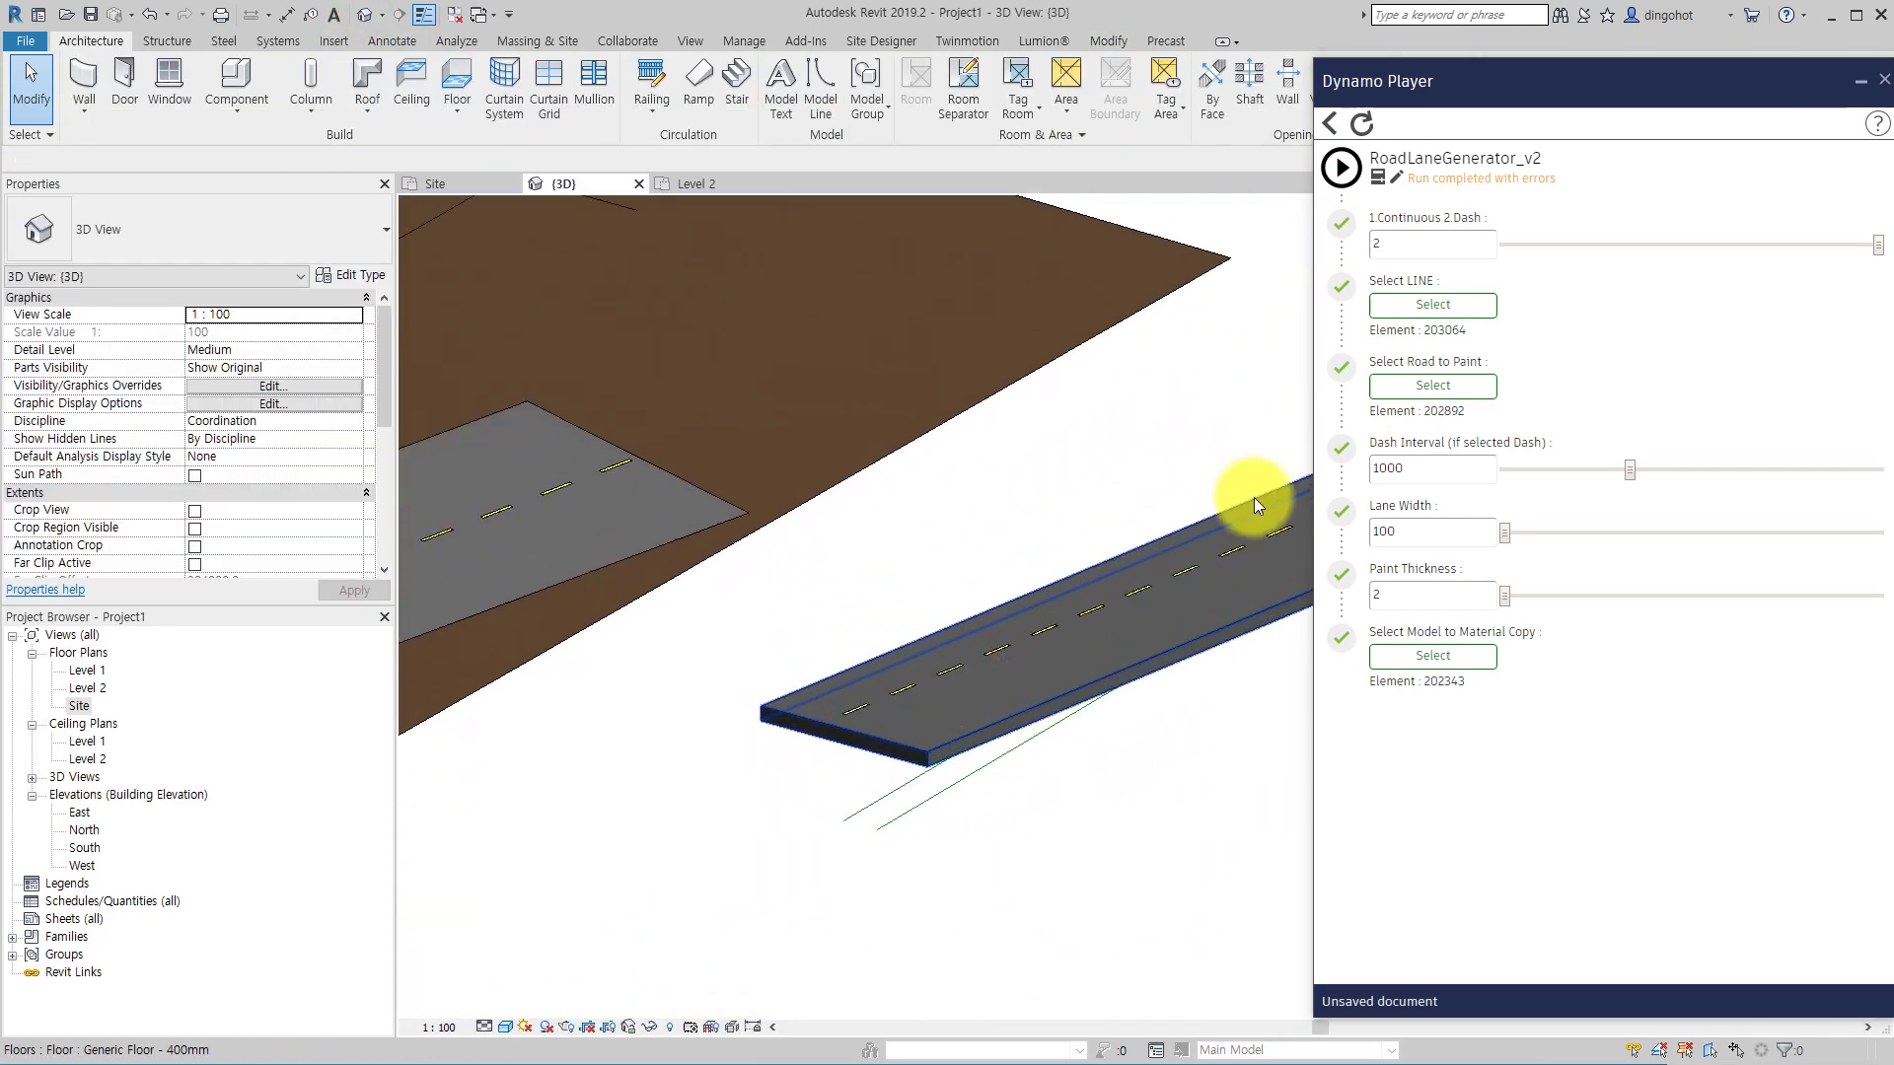
pyautogui.click(1465, 306)
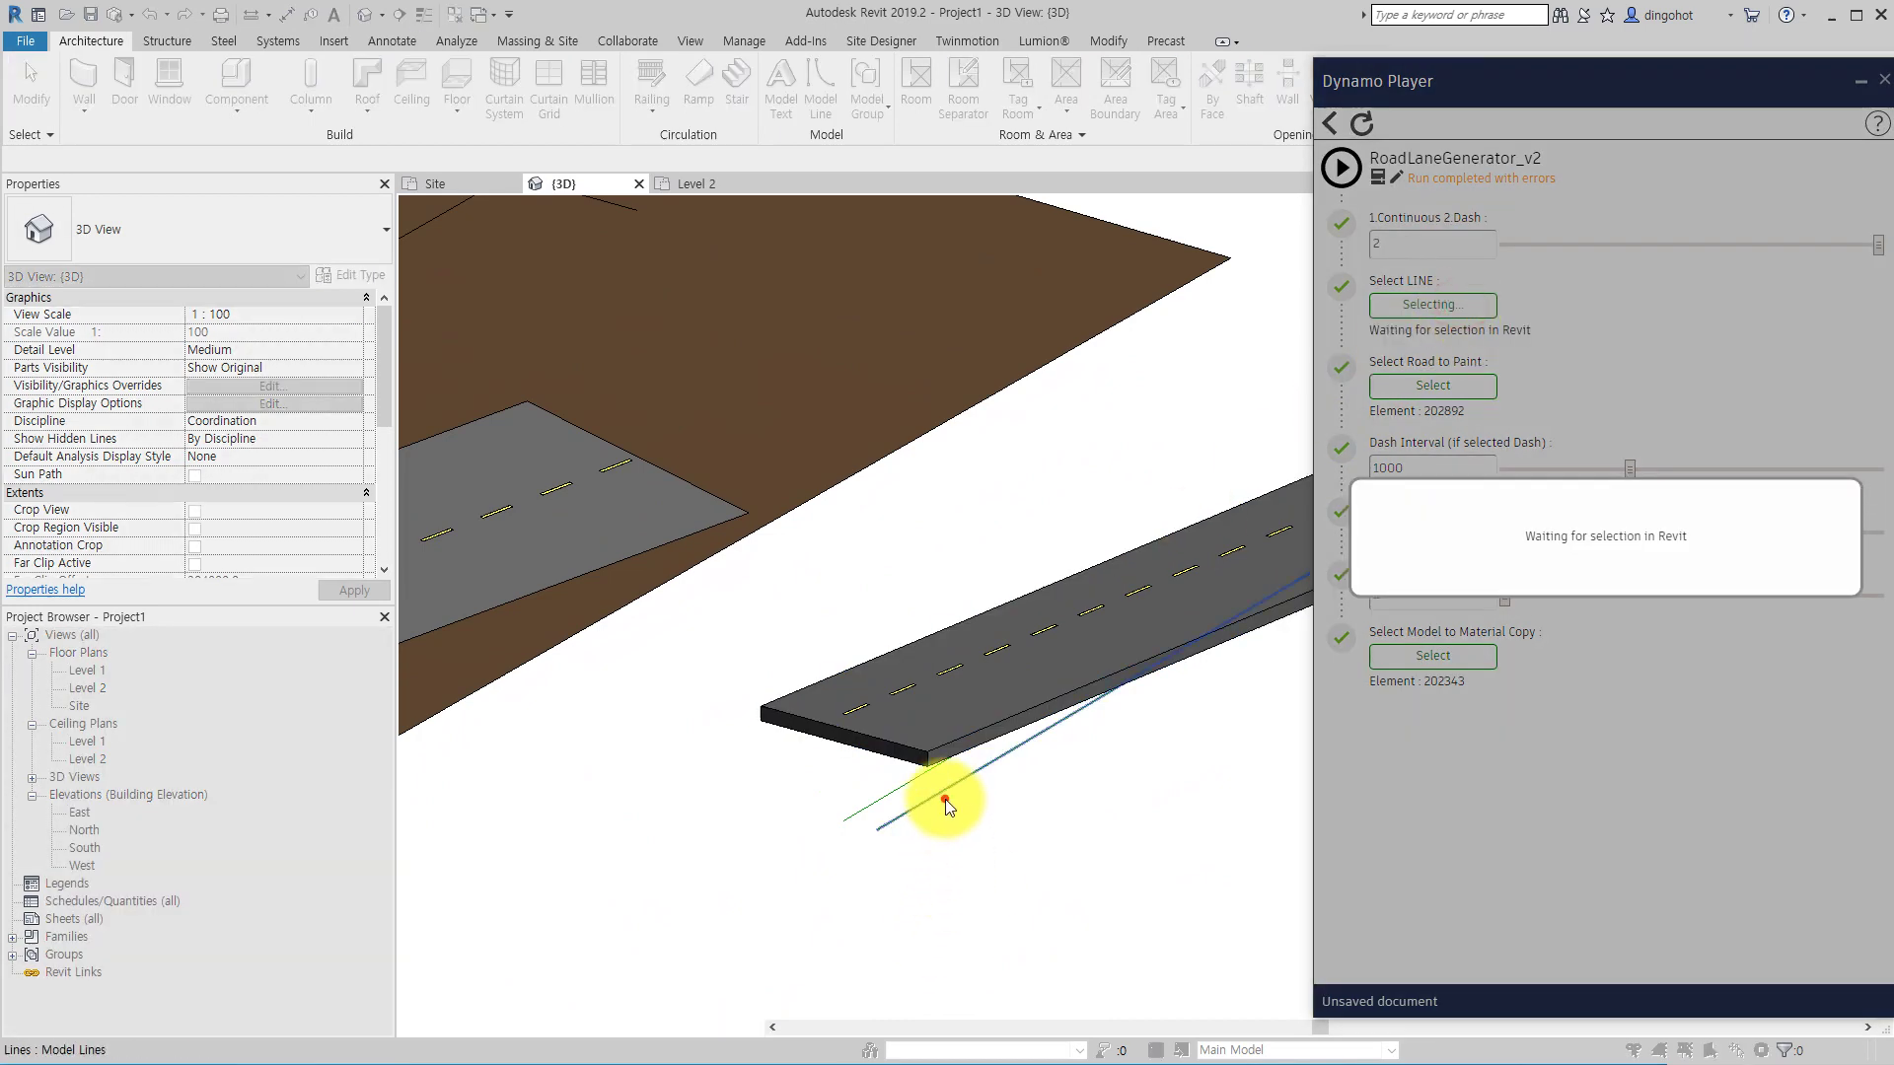
pyautogui.click(945, 797)
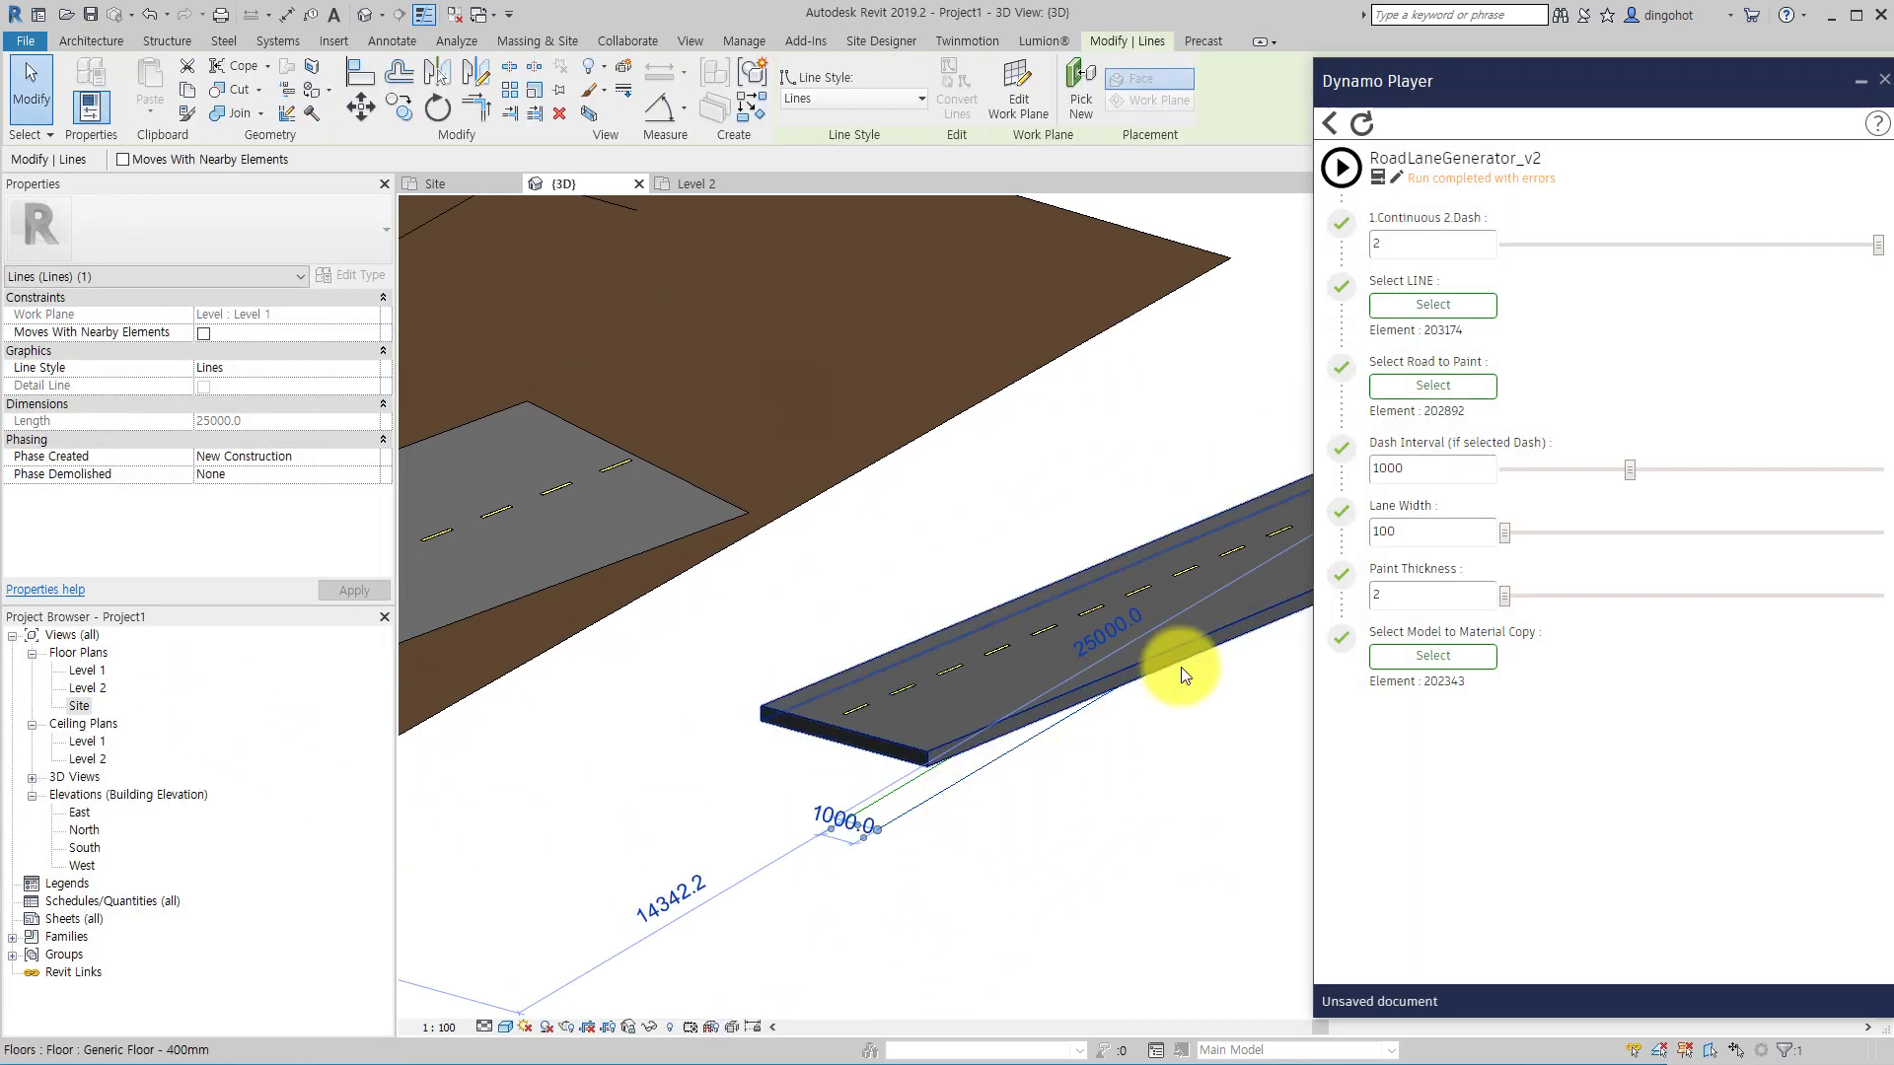
pyautogui.moveTo(1435, 240); pyautogui.dragTo(1353, 245)
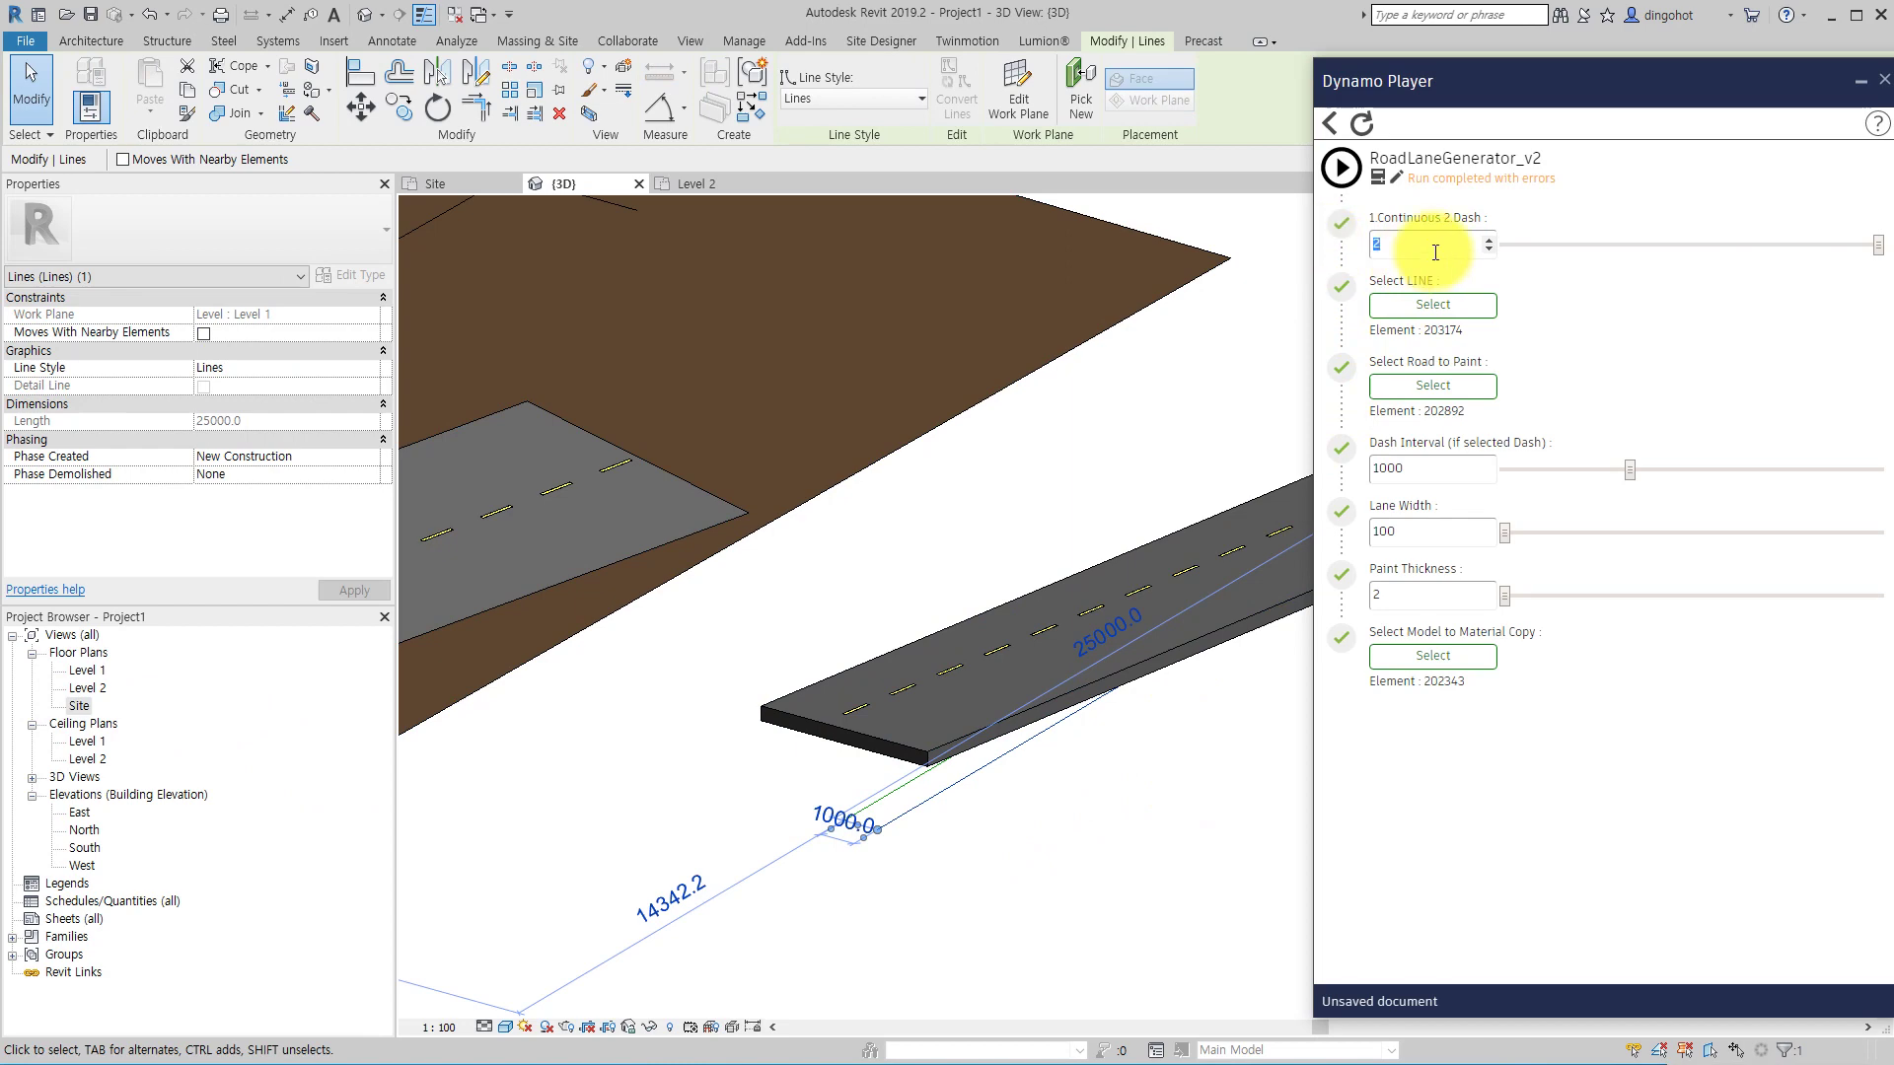
pyautogui.click(1342, 169)
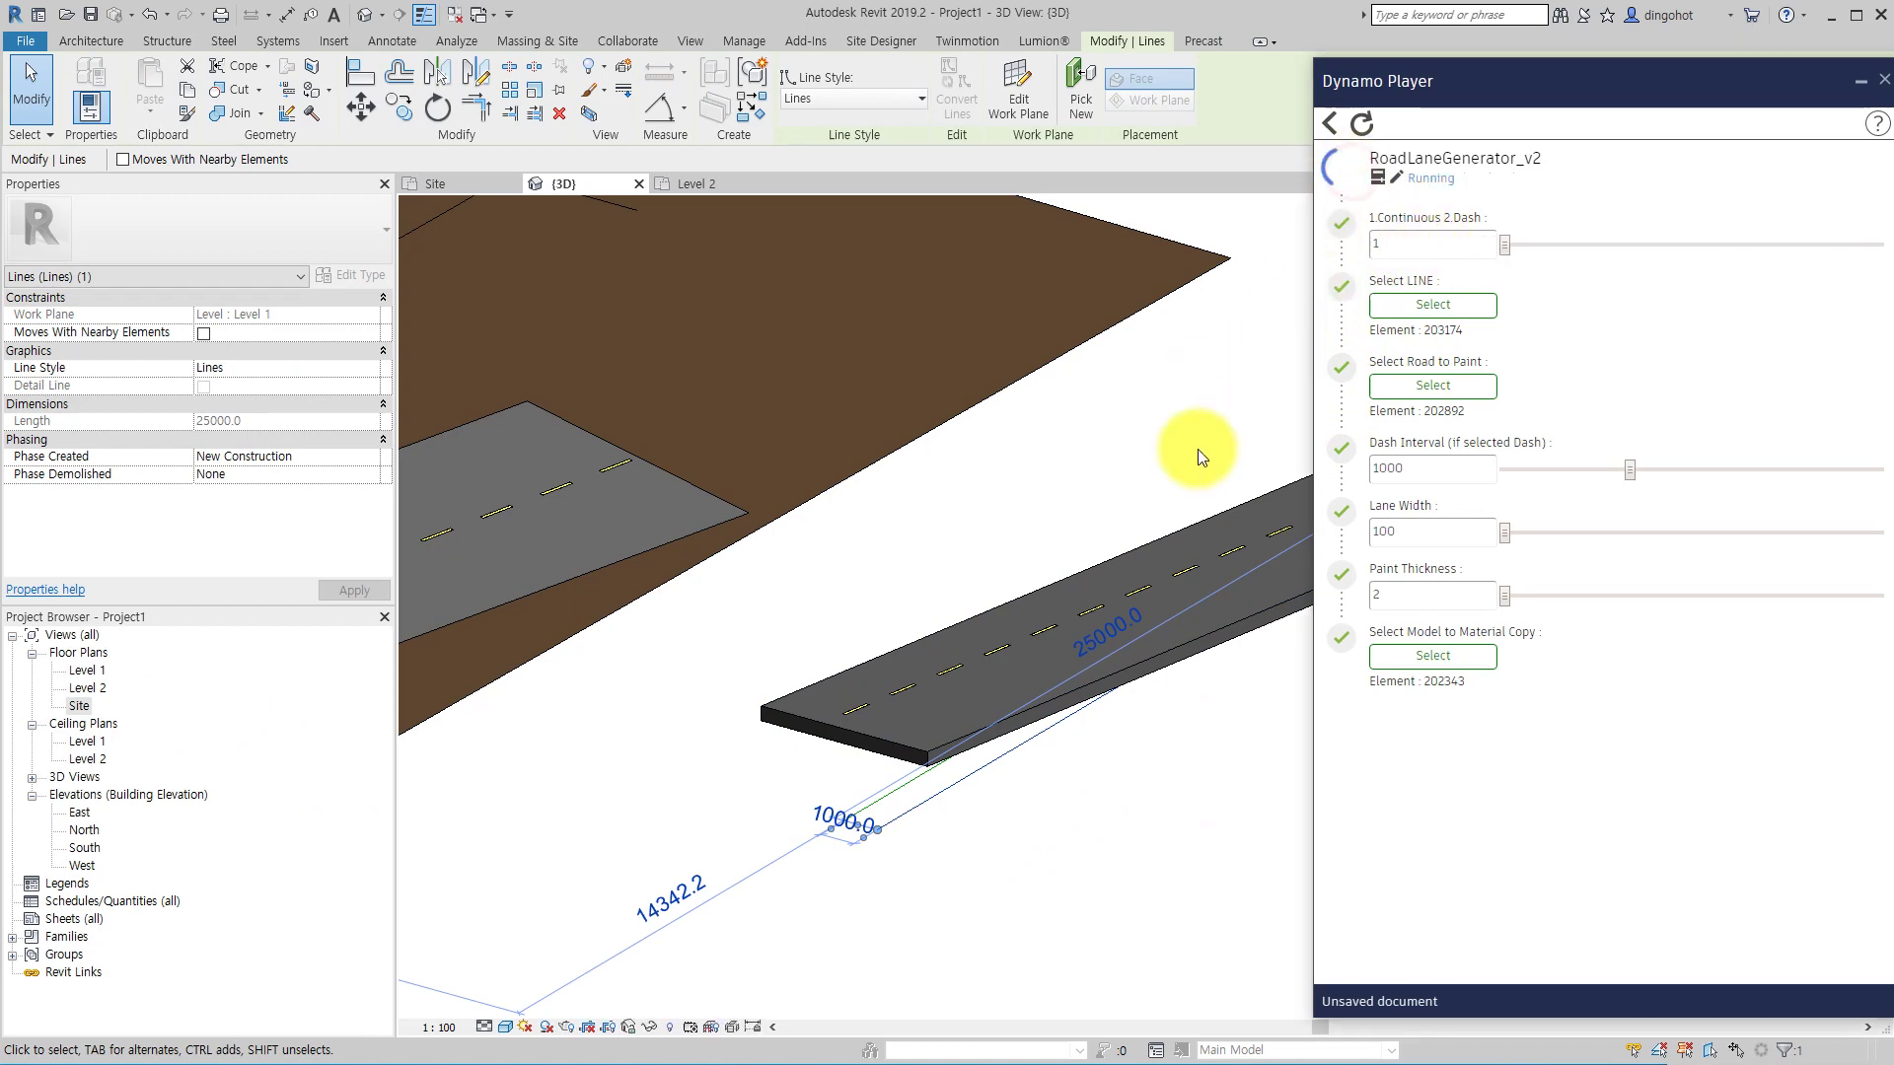
# - Examine the straight floor's dashed and continuous lanes in the 3D view and the Site floor plan
pyautogui.keyDown('shift'); pyautogui.moveTo(1015, 782); pyautogui.dragTo(529, 876, button='middle'); pyautogui.keyUp('shift')
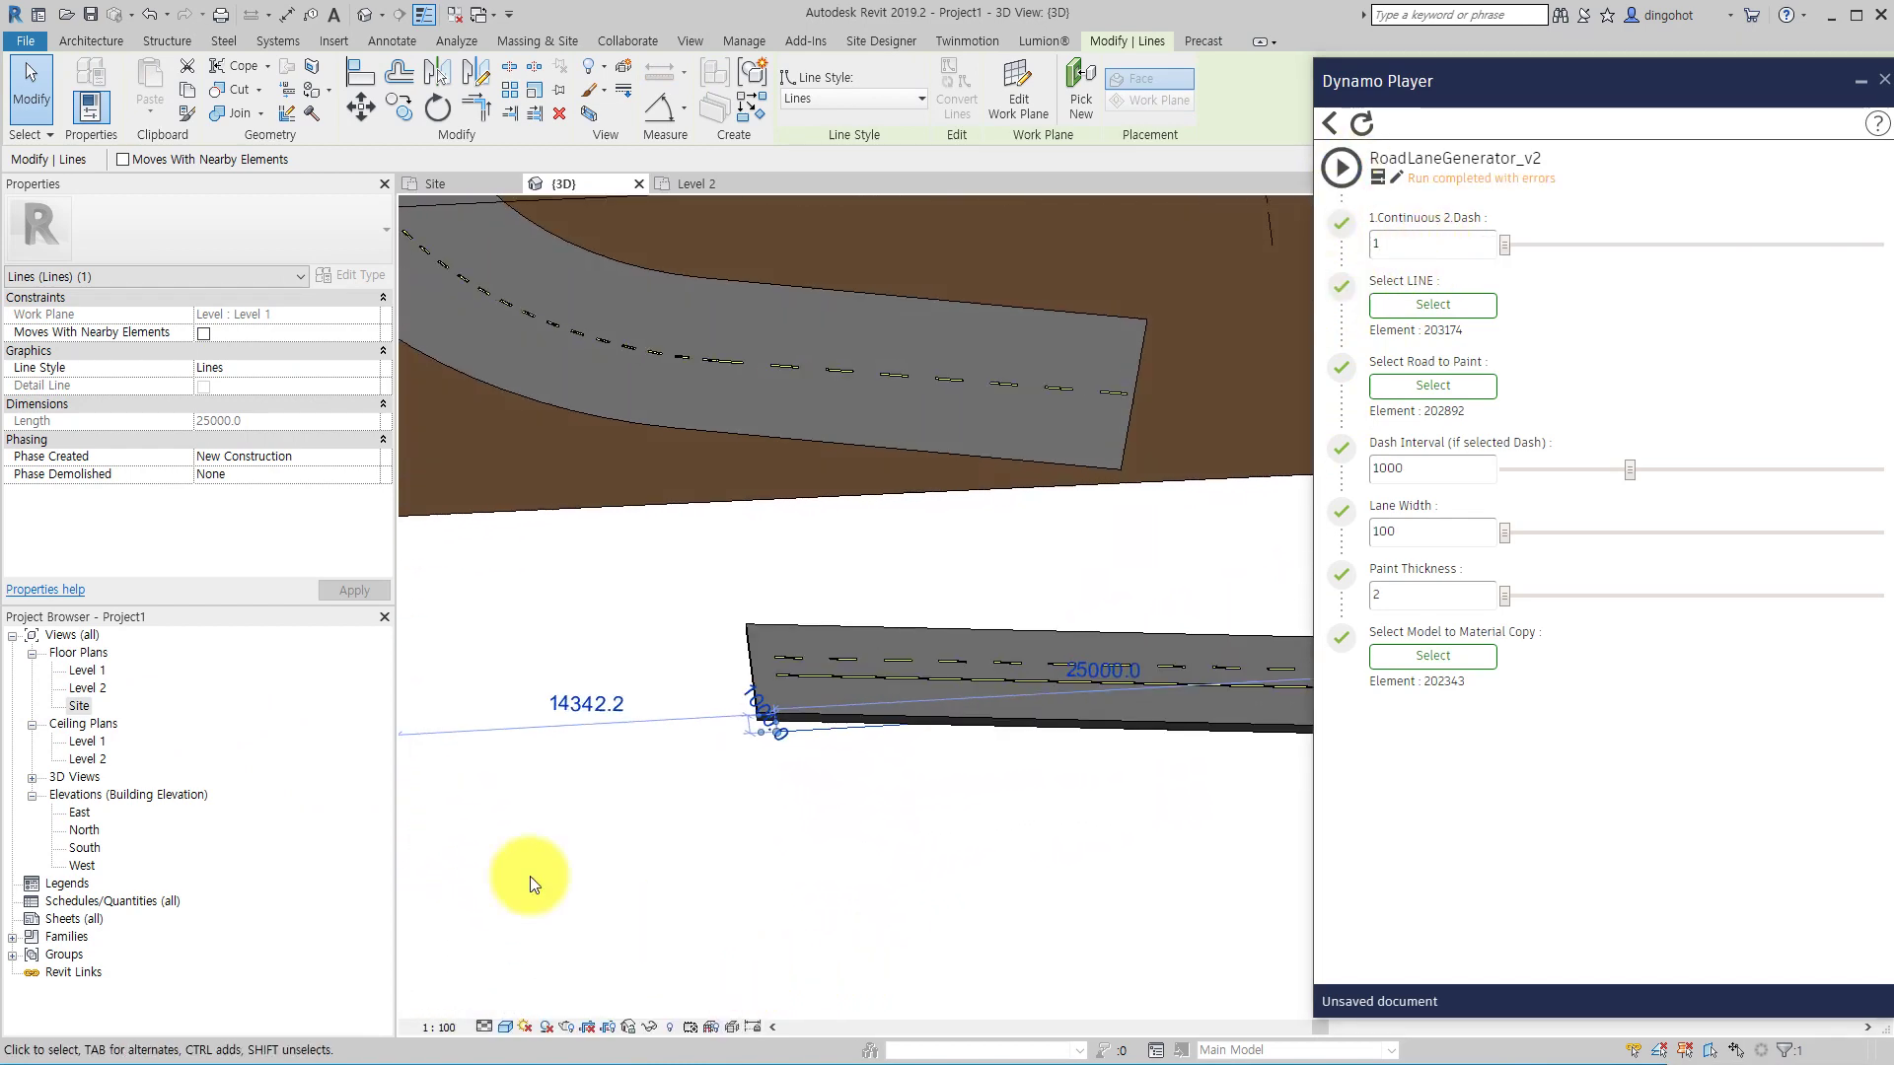
pyautogui.doubleClick(94, 702)
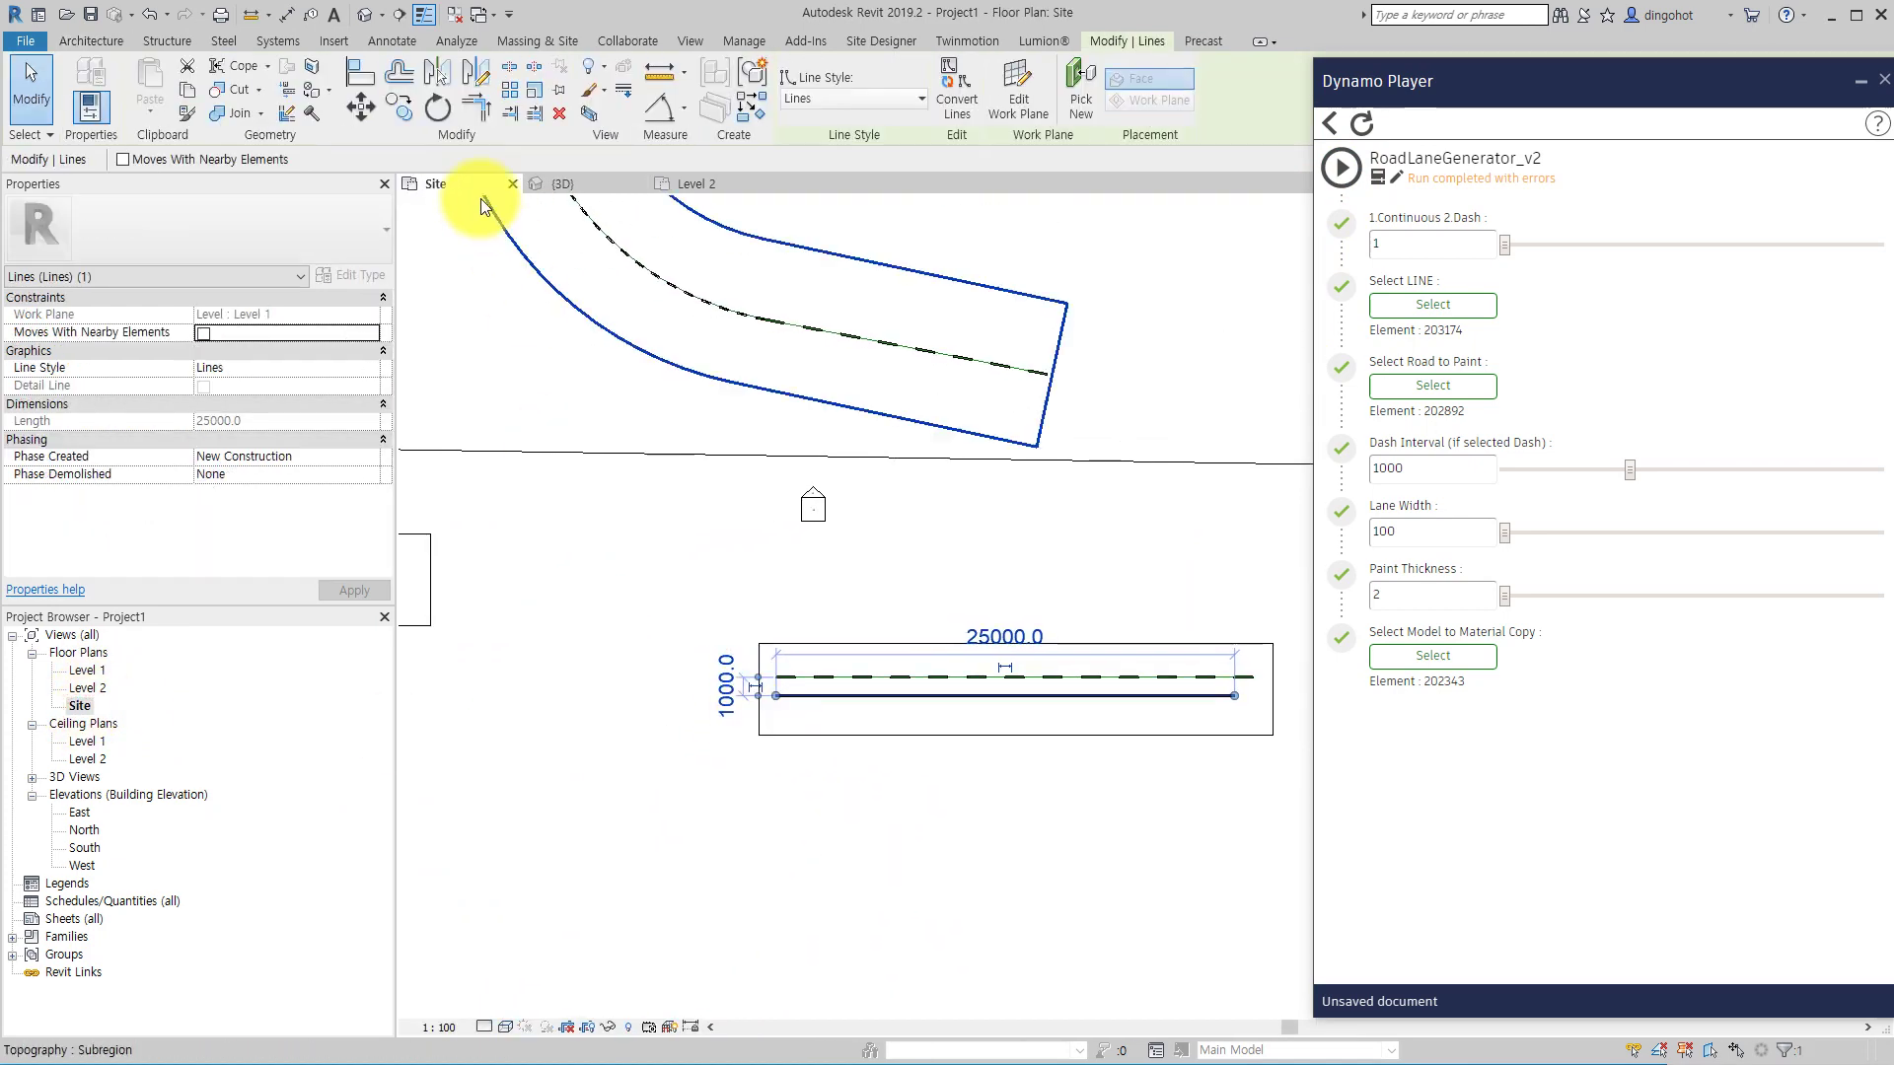
pyautogui.click(365, 14)
pyautogui.moveTo(867, 605); pyautogui.dragTo(974, 656, button='middle')
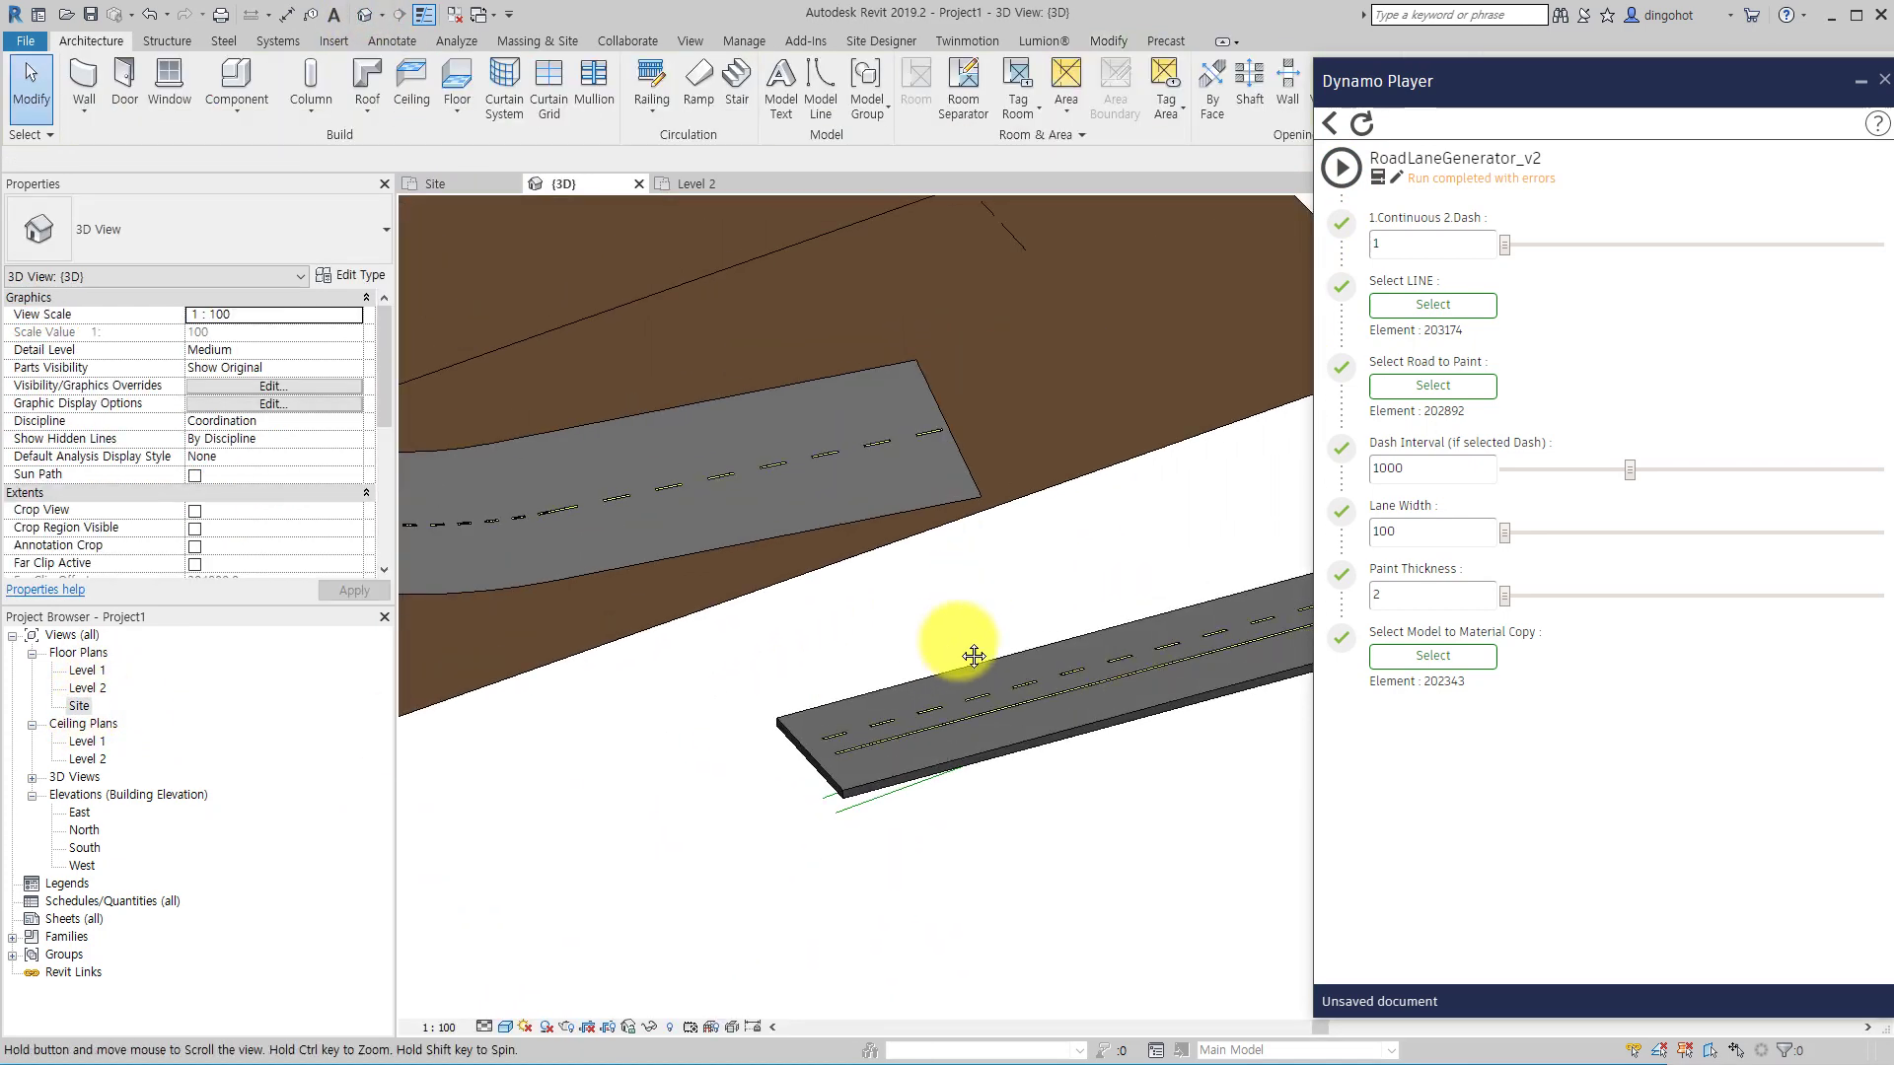
# - Select the white box as the model whose material is copied to the lane paint
pyautogui.scroll(-4, 974, 656)
pyautogui.click(1479, 655)
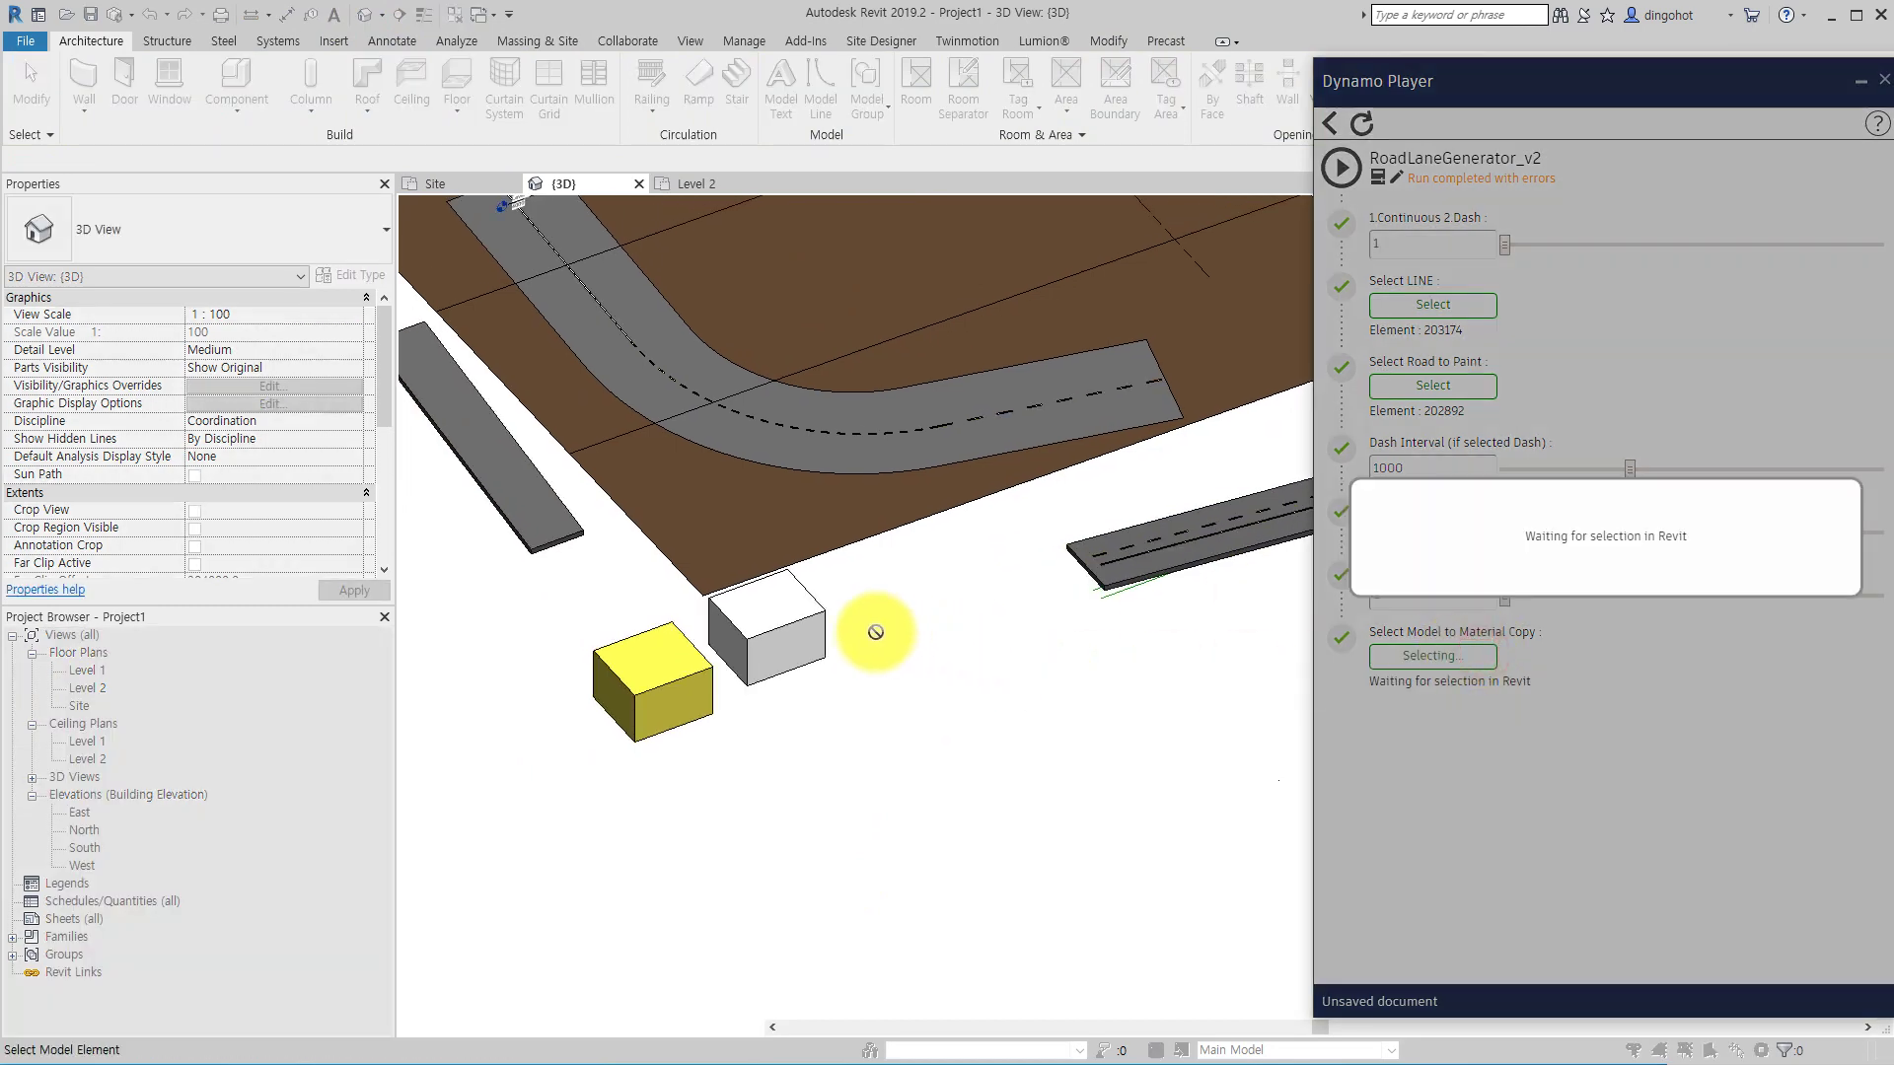
pyautogui.click(819, 629)
# - Delete the continuous yellow lane from the straight floor in the 3D view
pyautogui.scroll(5, 1085, 665)
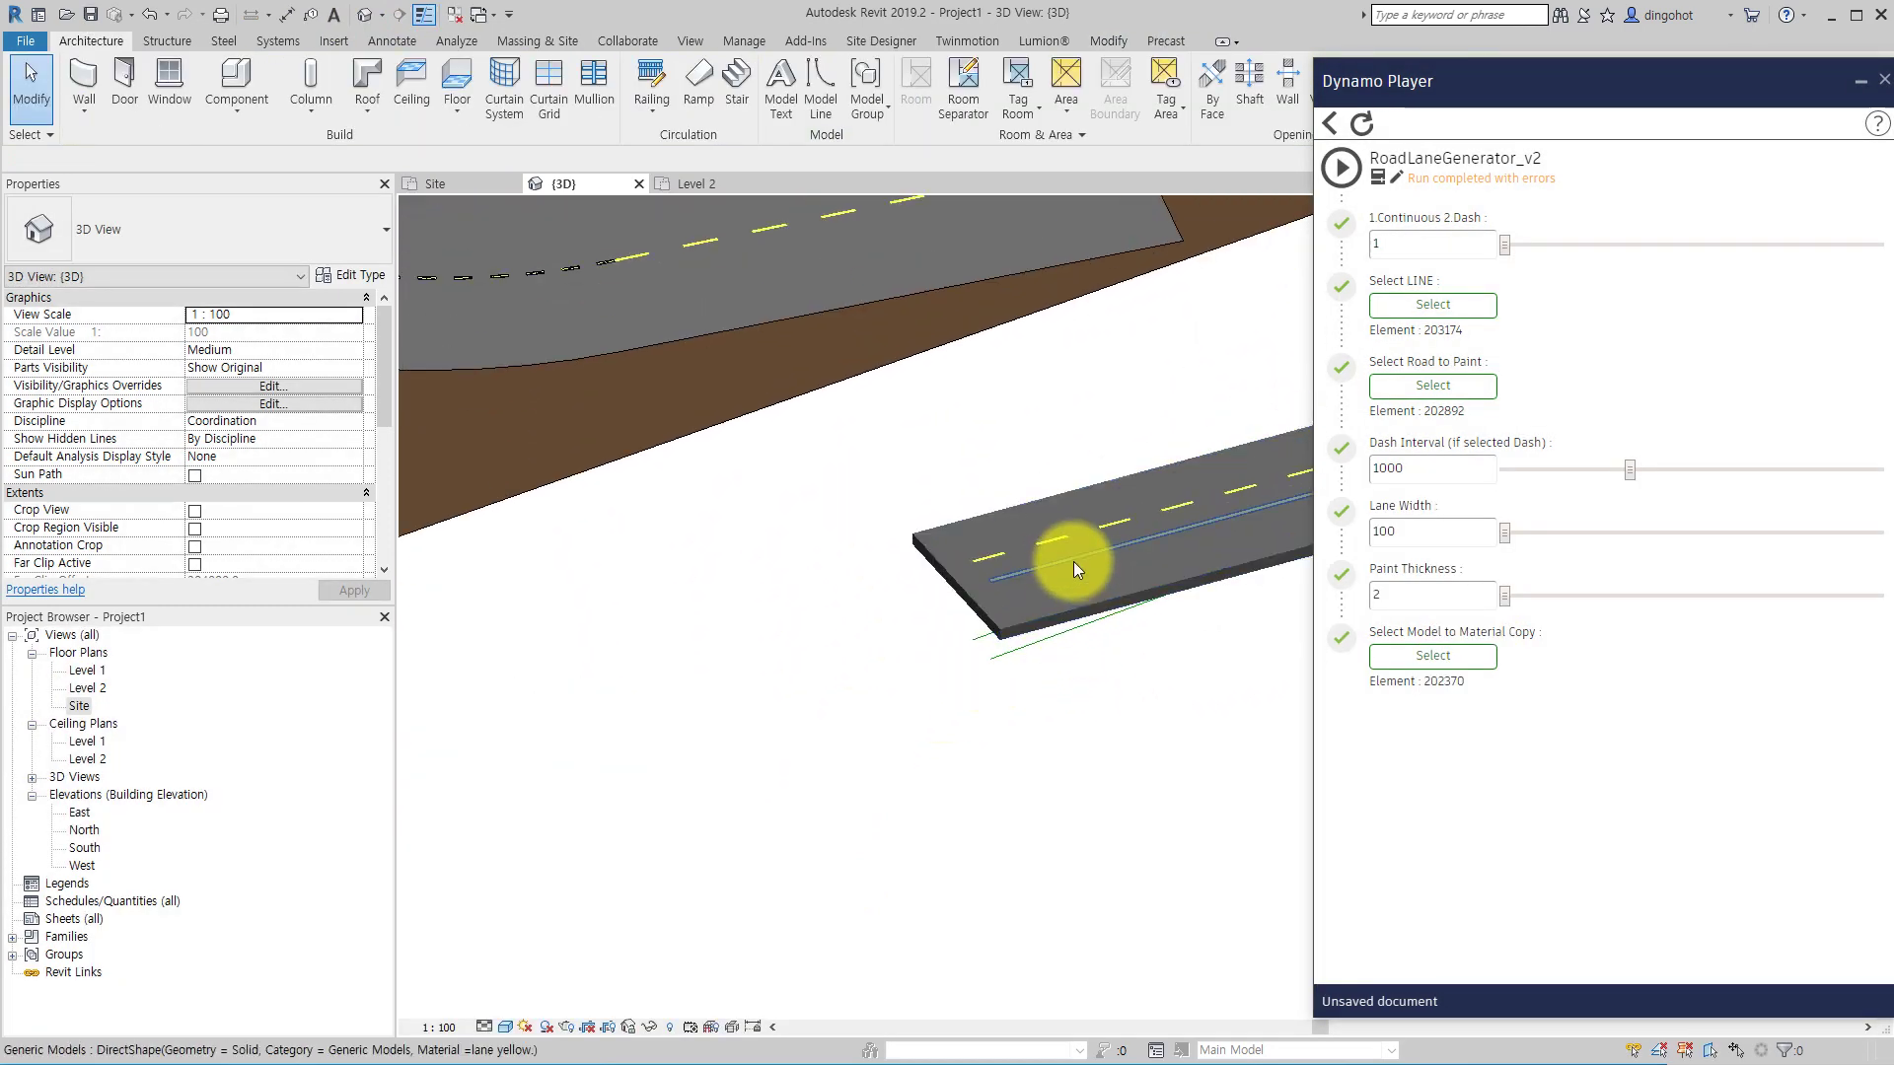
pyautogui.click(1073, 560)
pyautogui.press('Delete')
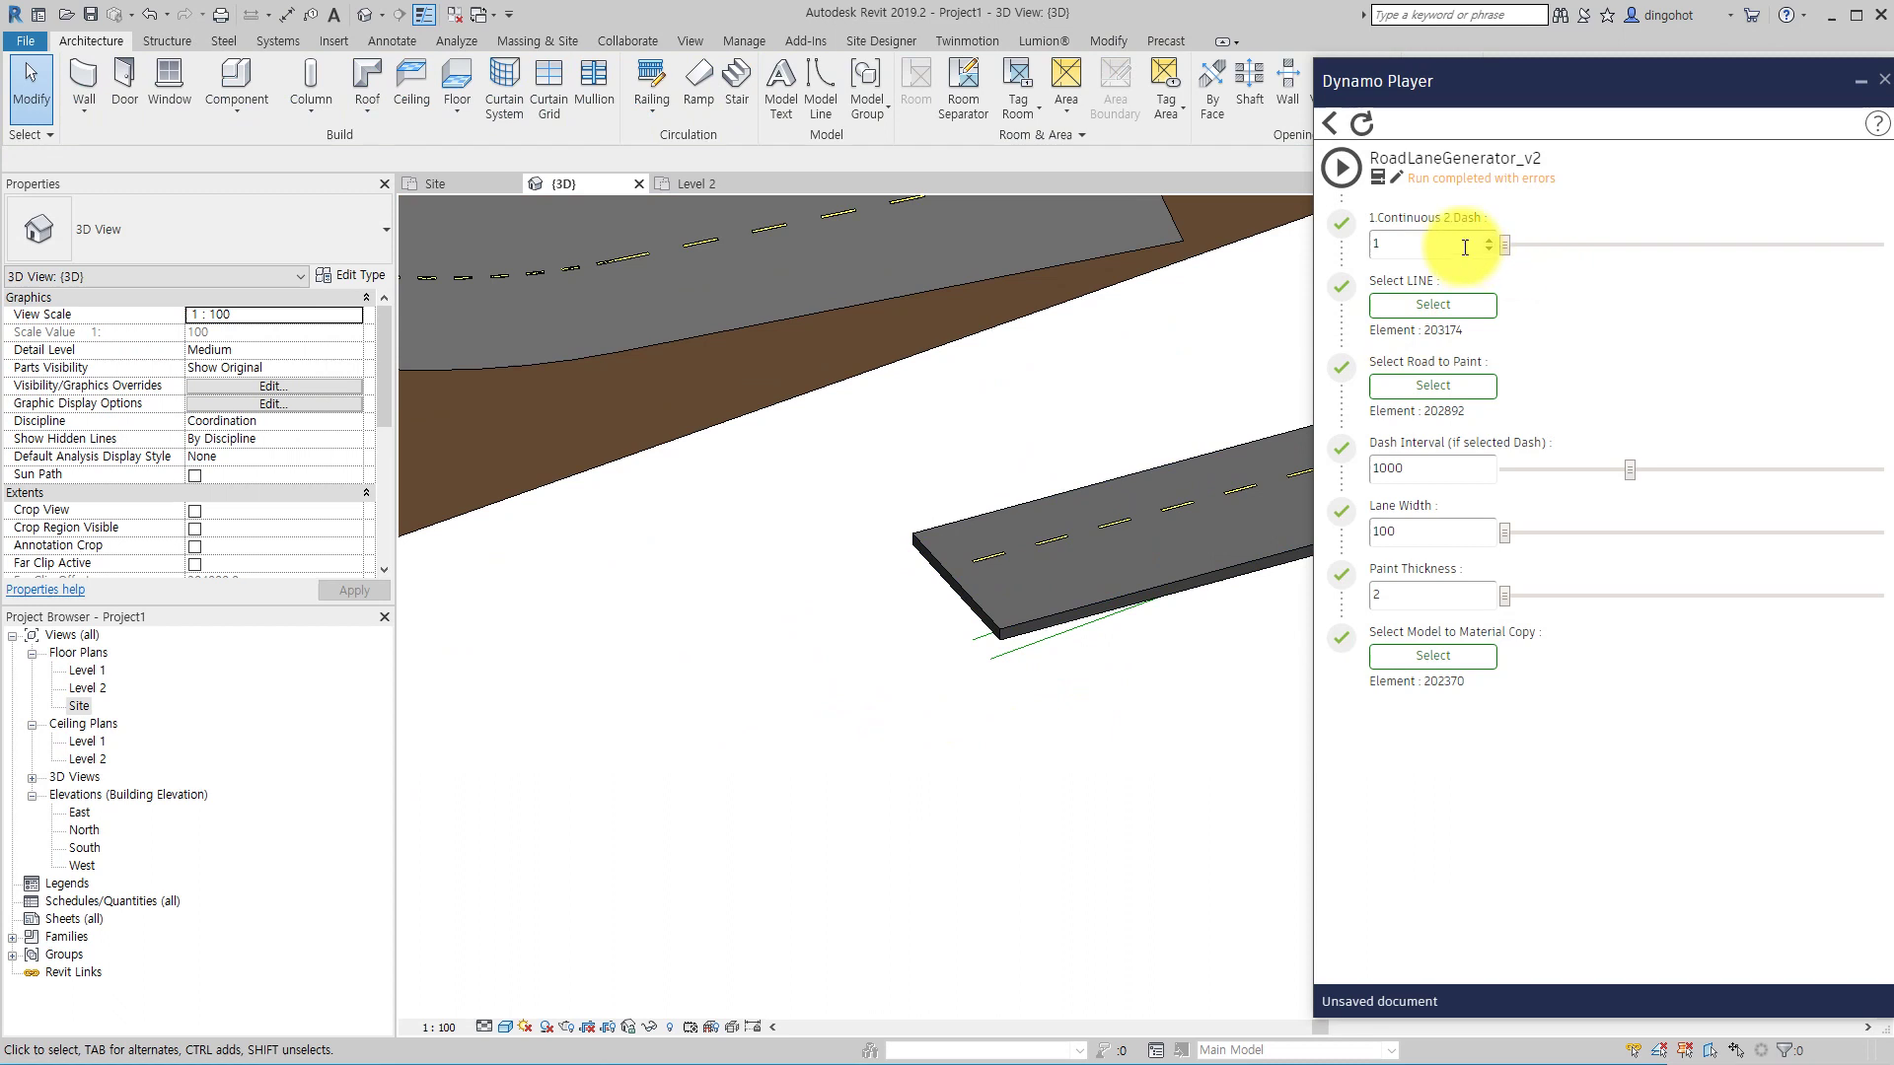
# - Set the lane type to 2 (dash) and run RoadLaneGenerator_v2 on the straight floor's second model line
pyautogui.click(1398, 244)
pyautogui.click(1344, 166)
pyautogui.click(1067, 438)
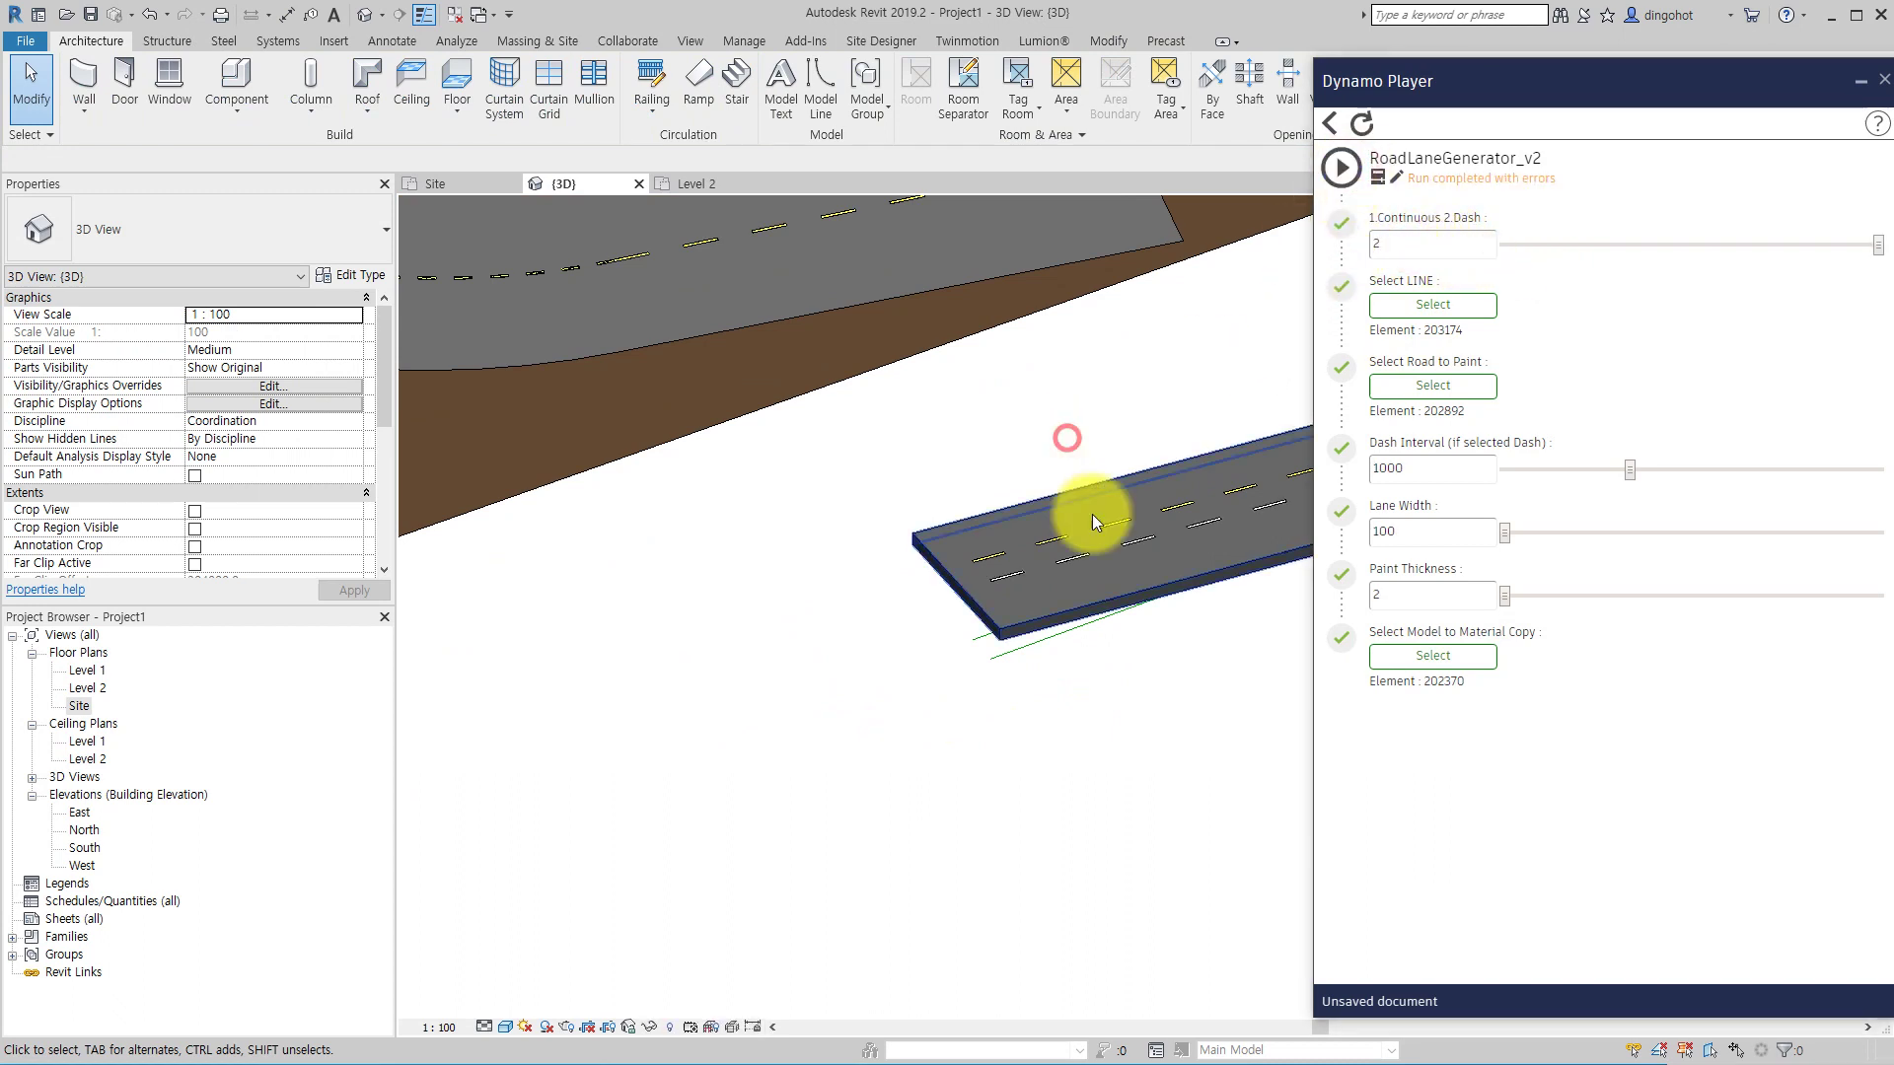
pyautogui.scroll(5, 1081, 576)
pyautogui.scroll(-10, 1081, 577)
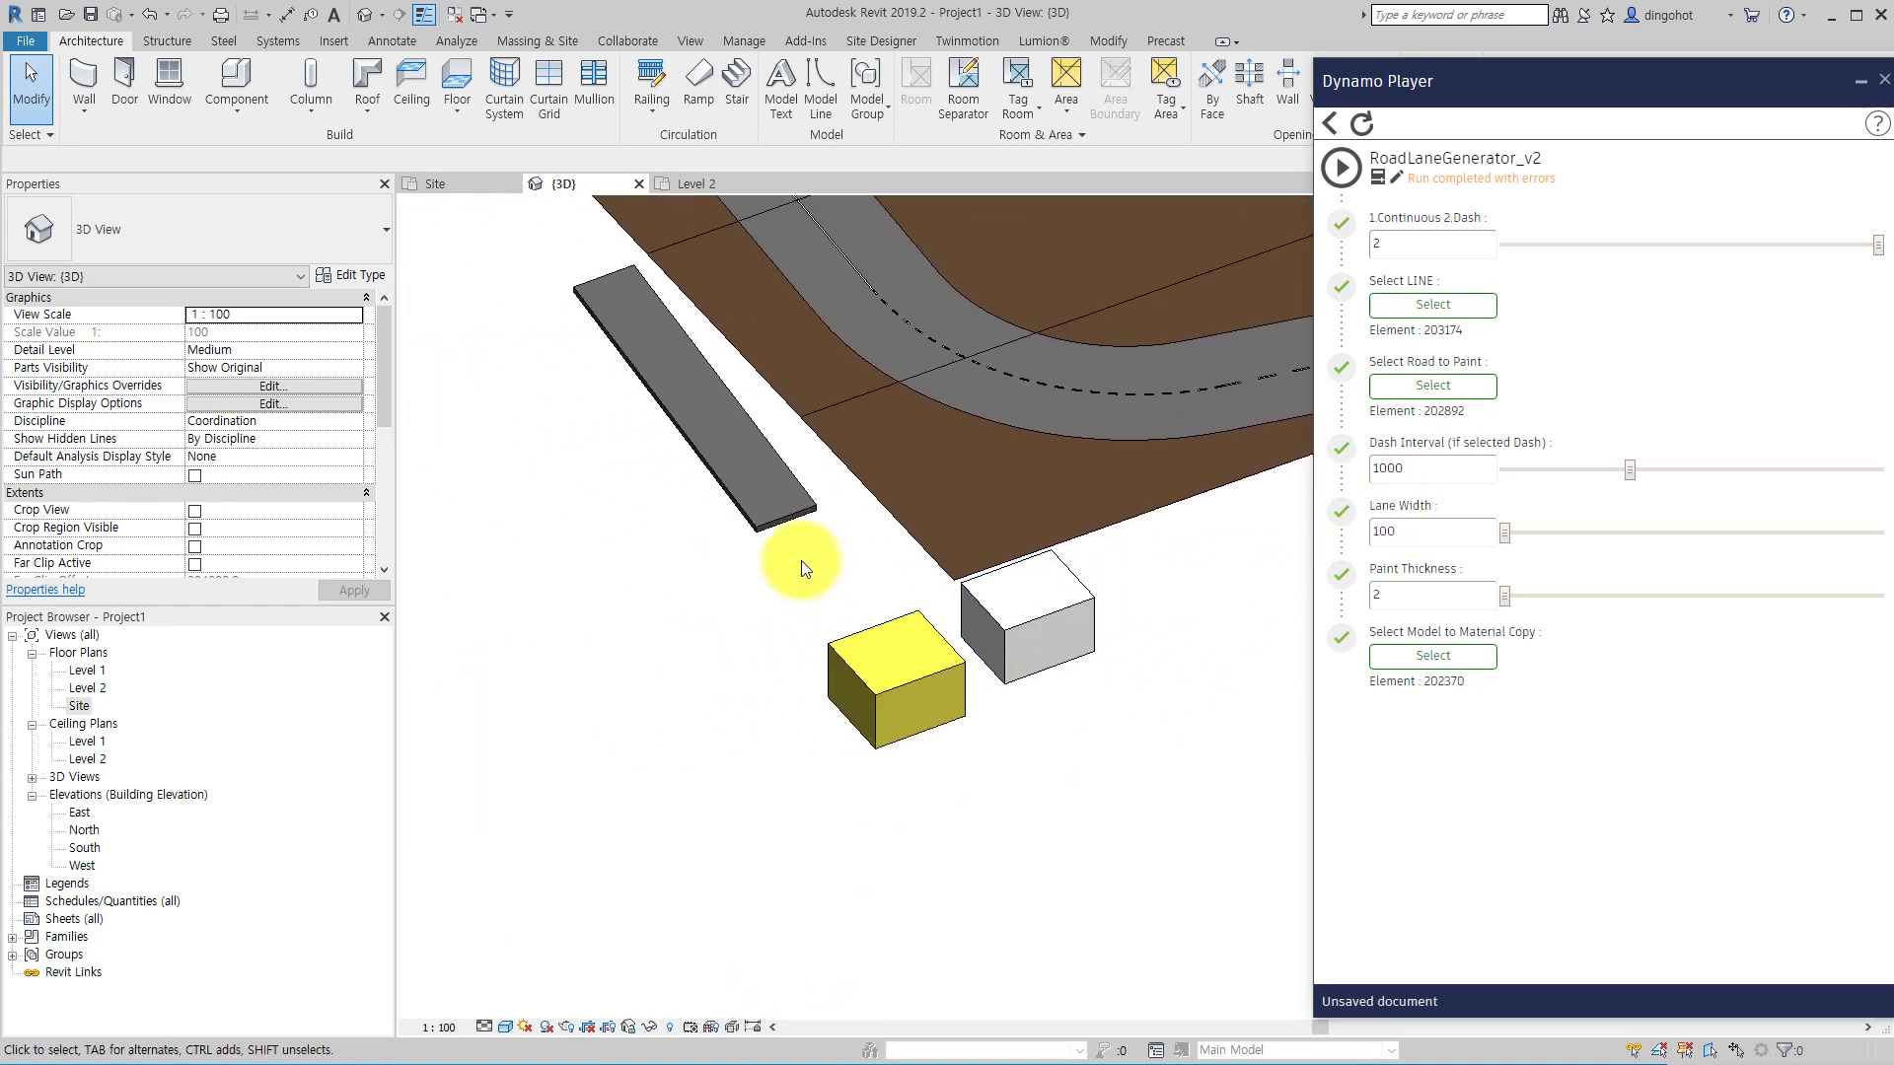
# - Locate the unpainted straight floor beside the topography in the Level 1 and Site floor plans
pyautogui.scroll(3, 801, 600)
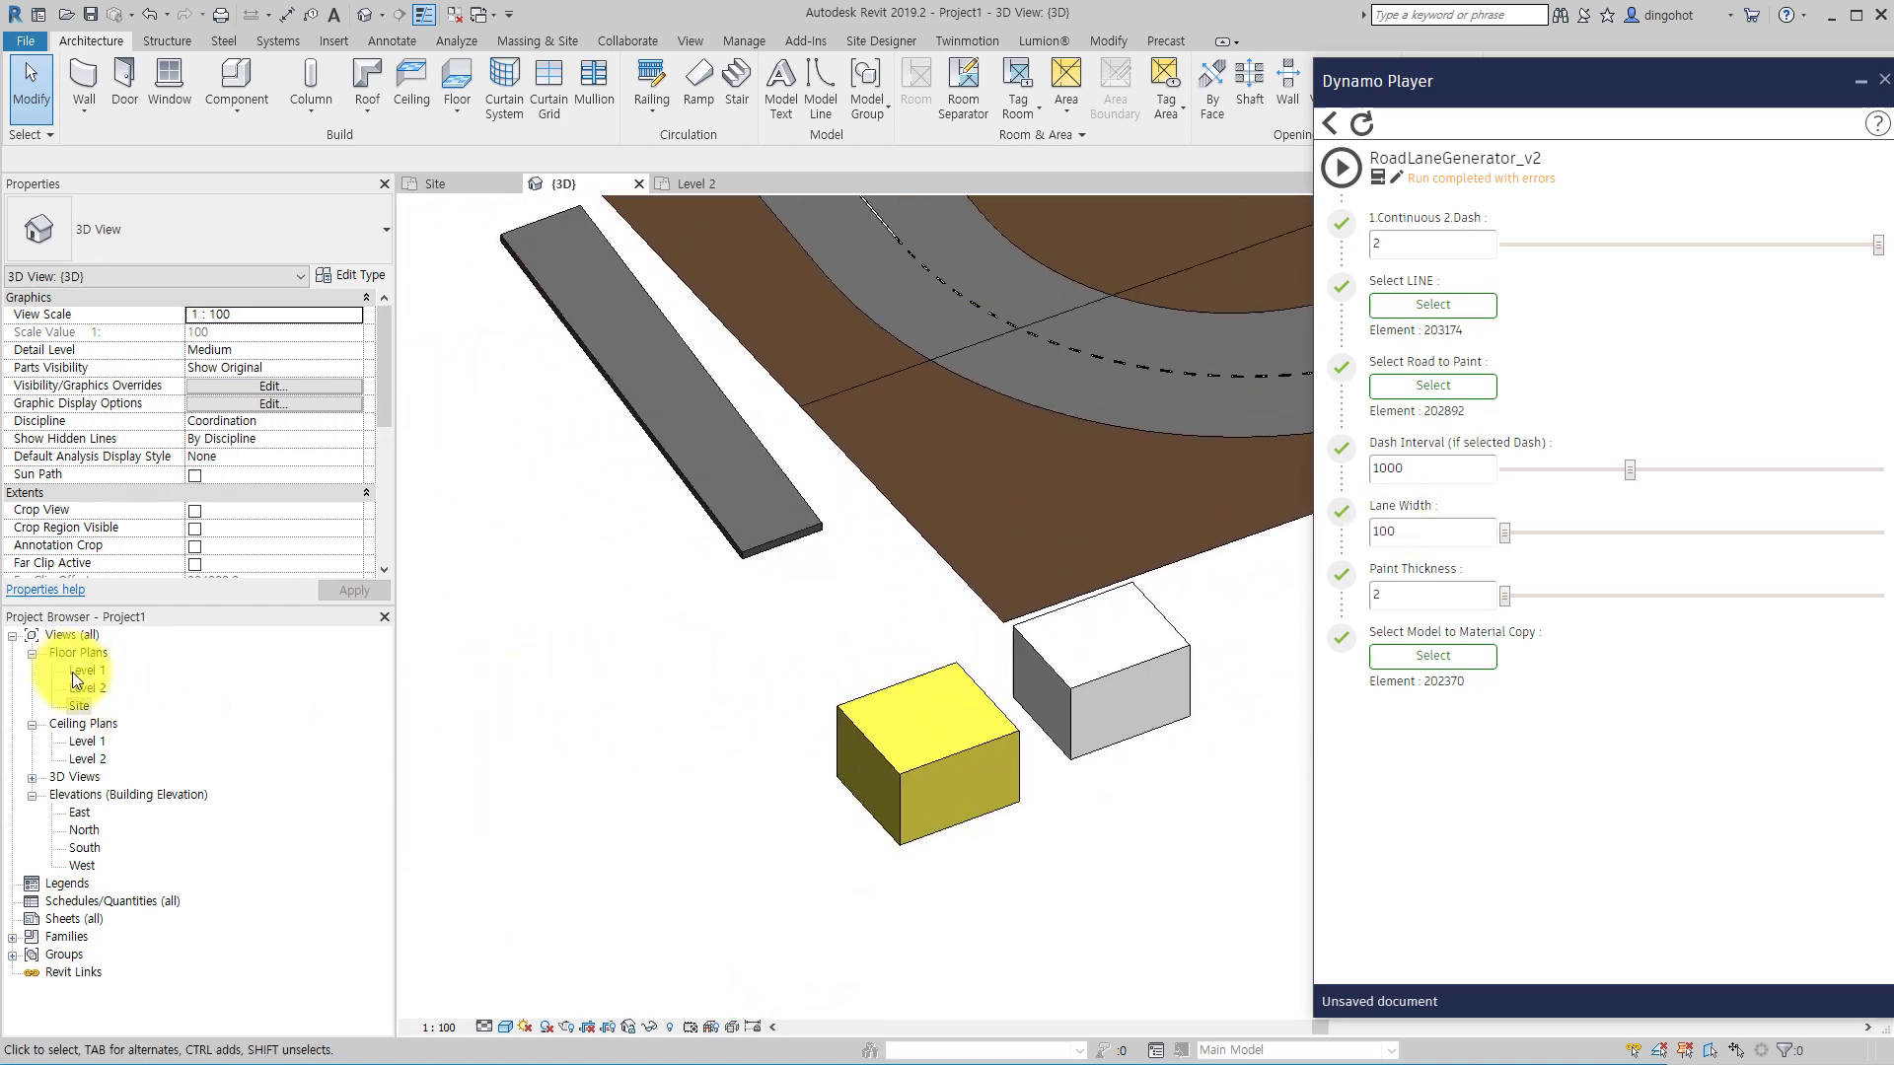
pyautogui.doubleClick(71, 672)
pyautogui.scroll(4, 882, 695)
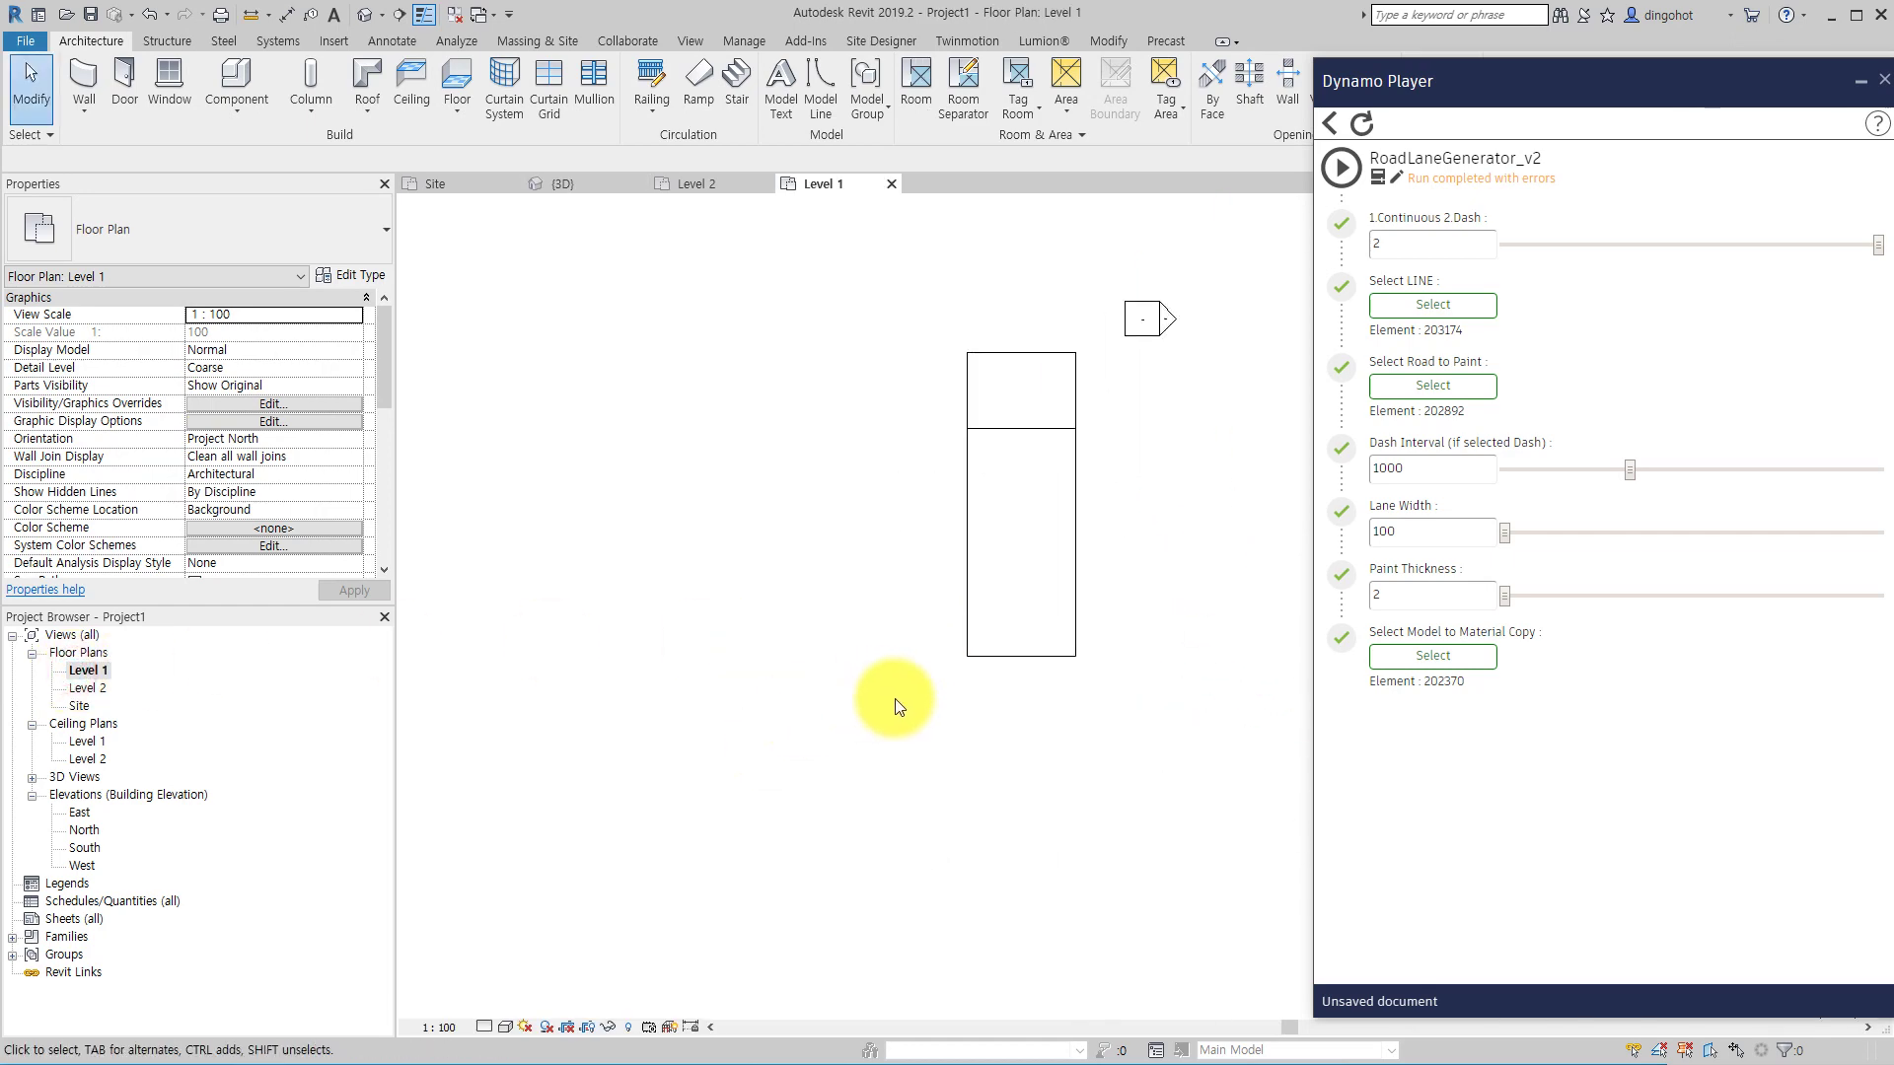
pyautogui.click(998, 642)
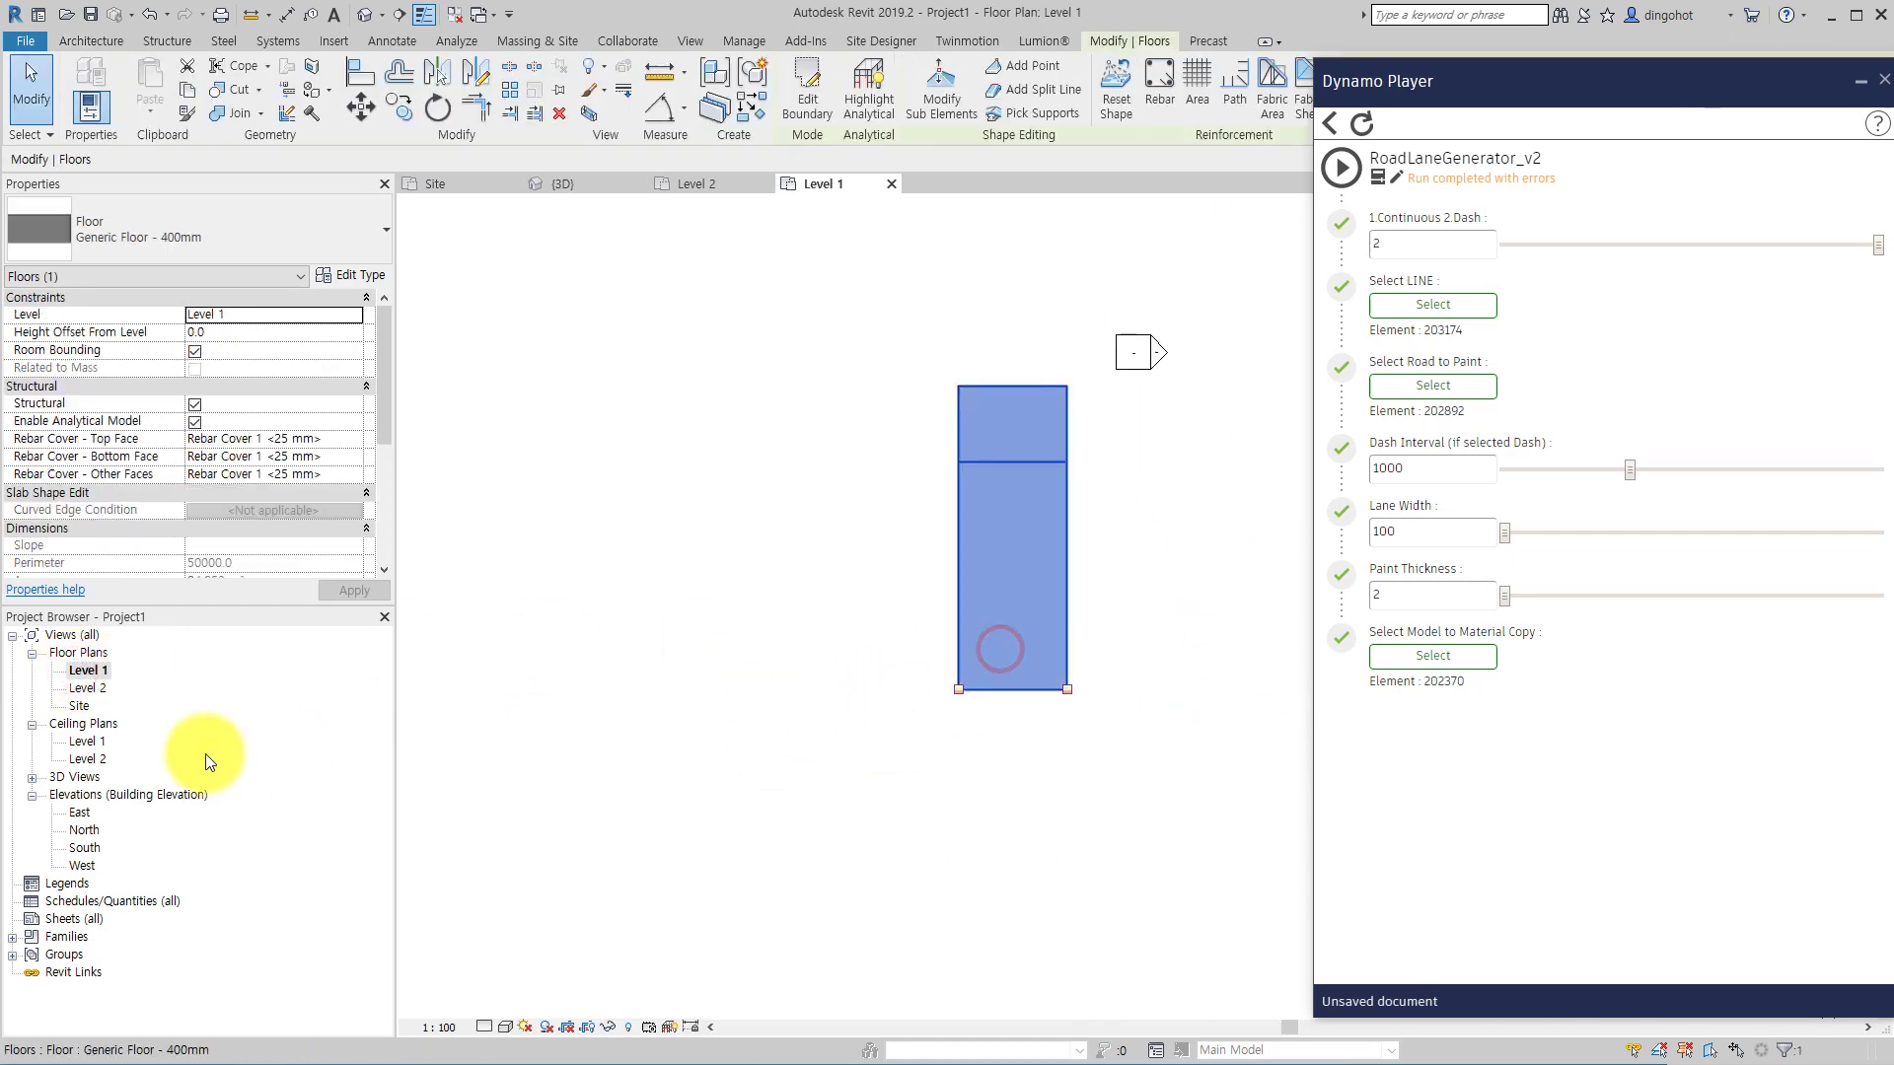
pyautogui.doubleClick(81, 707)
pyautogui.scroll(2, 909, 898)
pyautogui.scroll(4, 1079, 728)
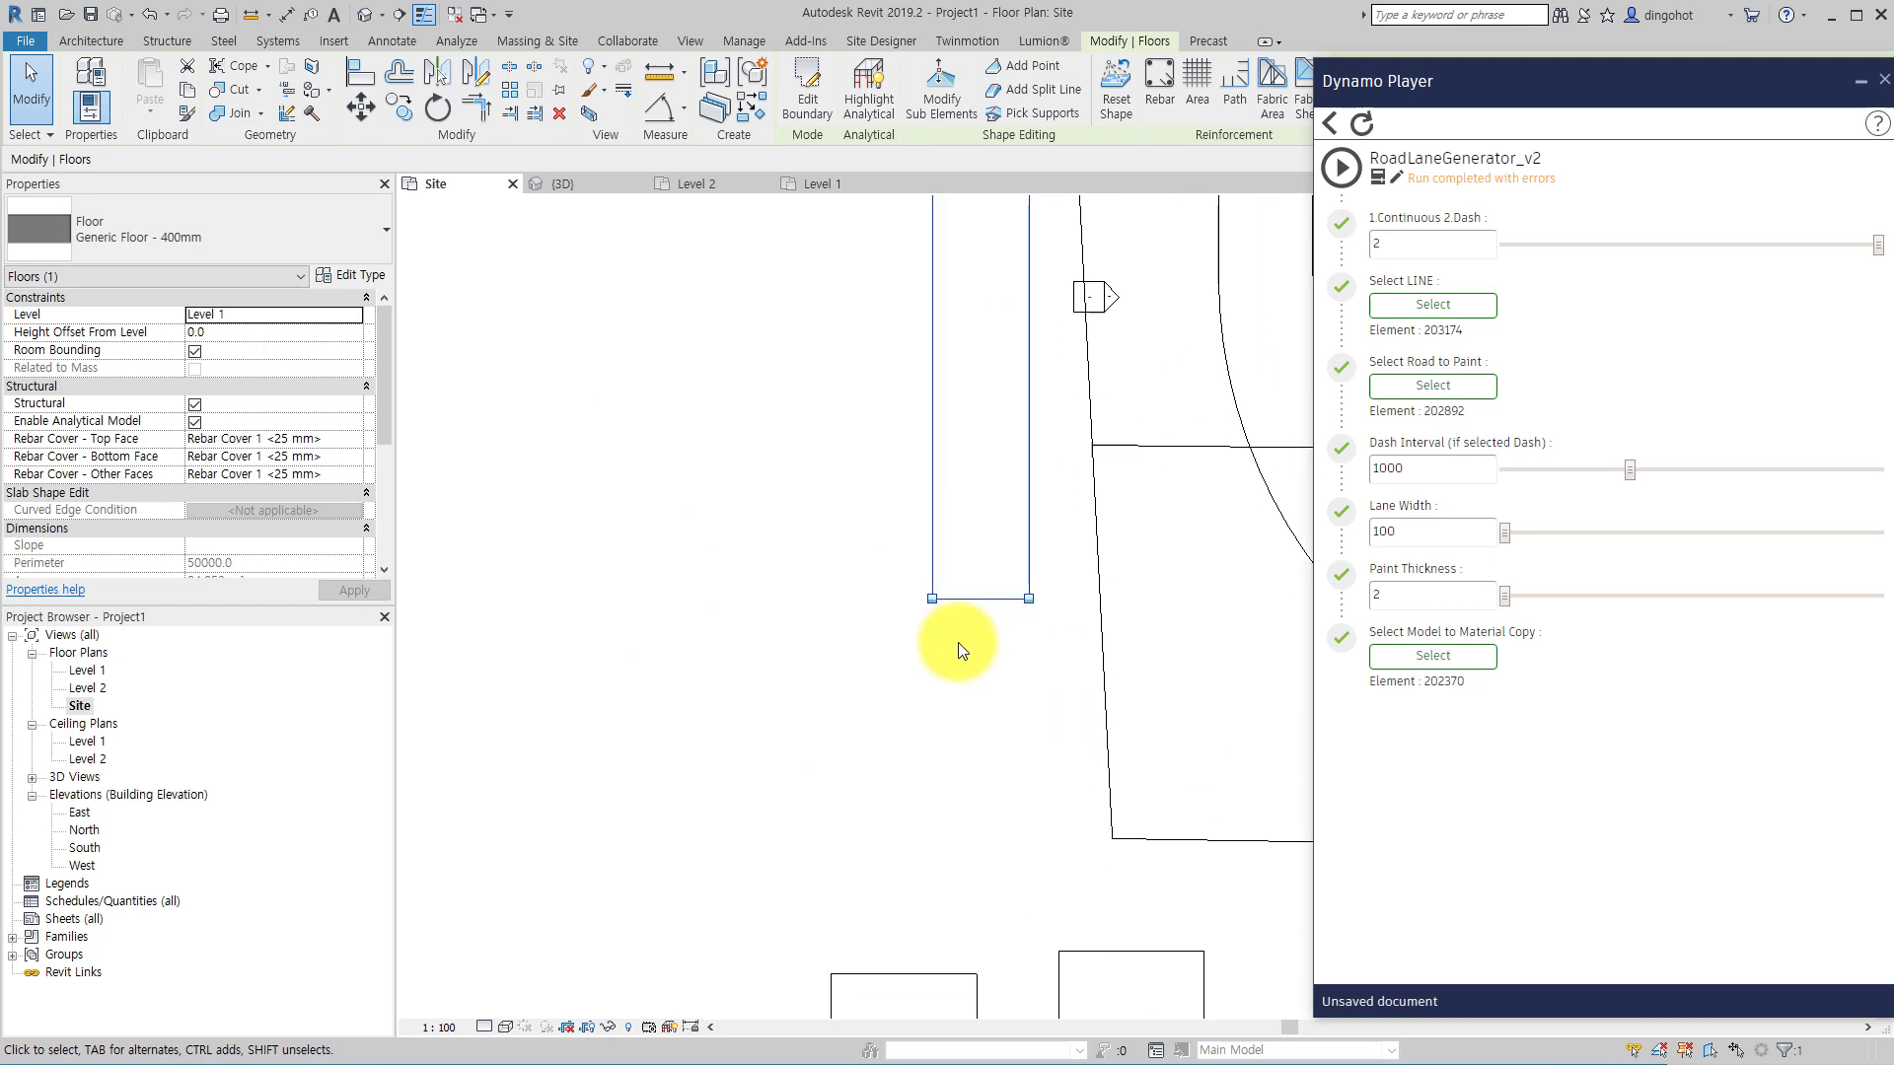
pyautogui.scroll(-2, 790, 611)
pyautogui.click(629, 602)
pyautogui.scroll(2, 690, 296)
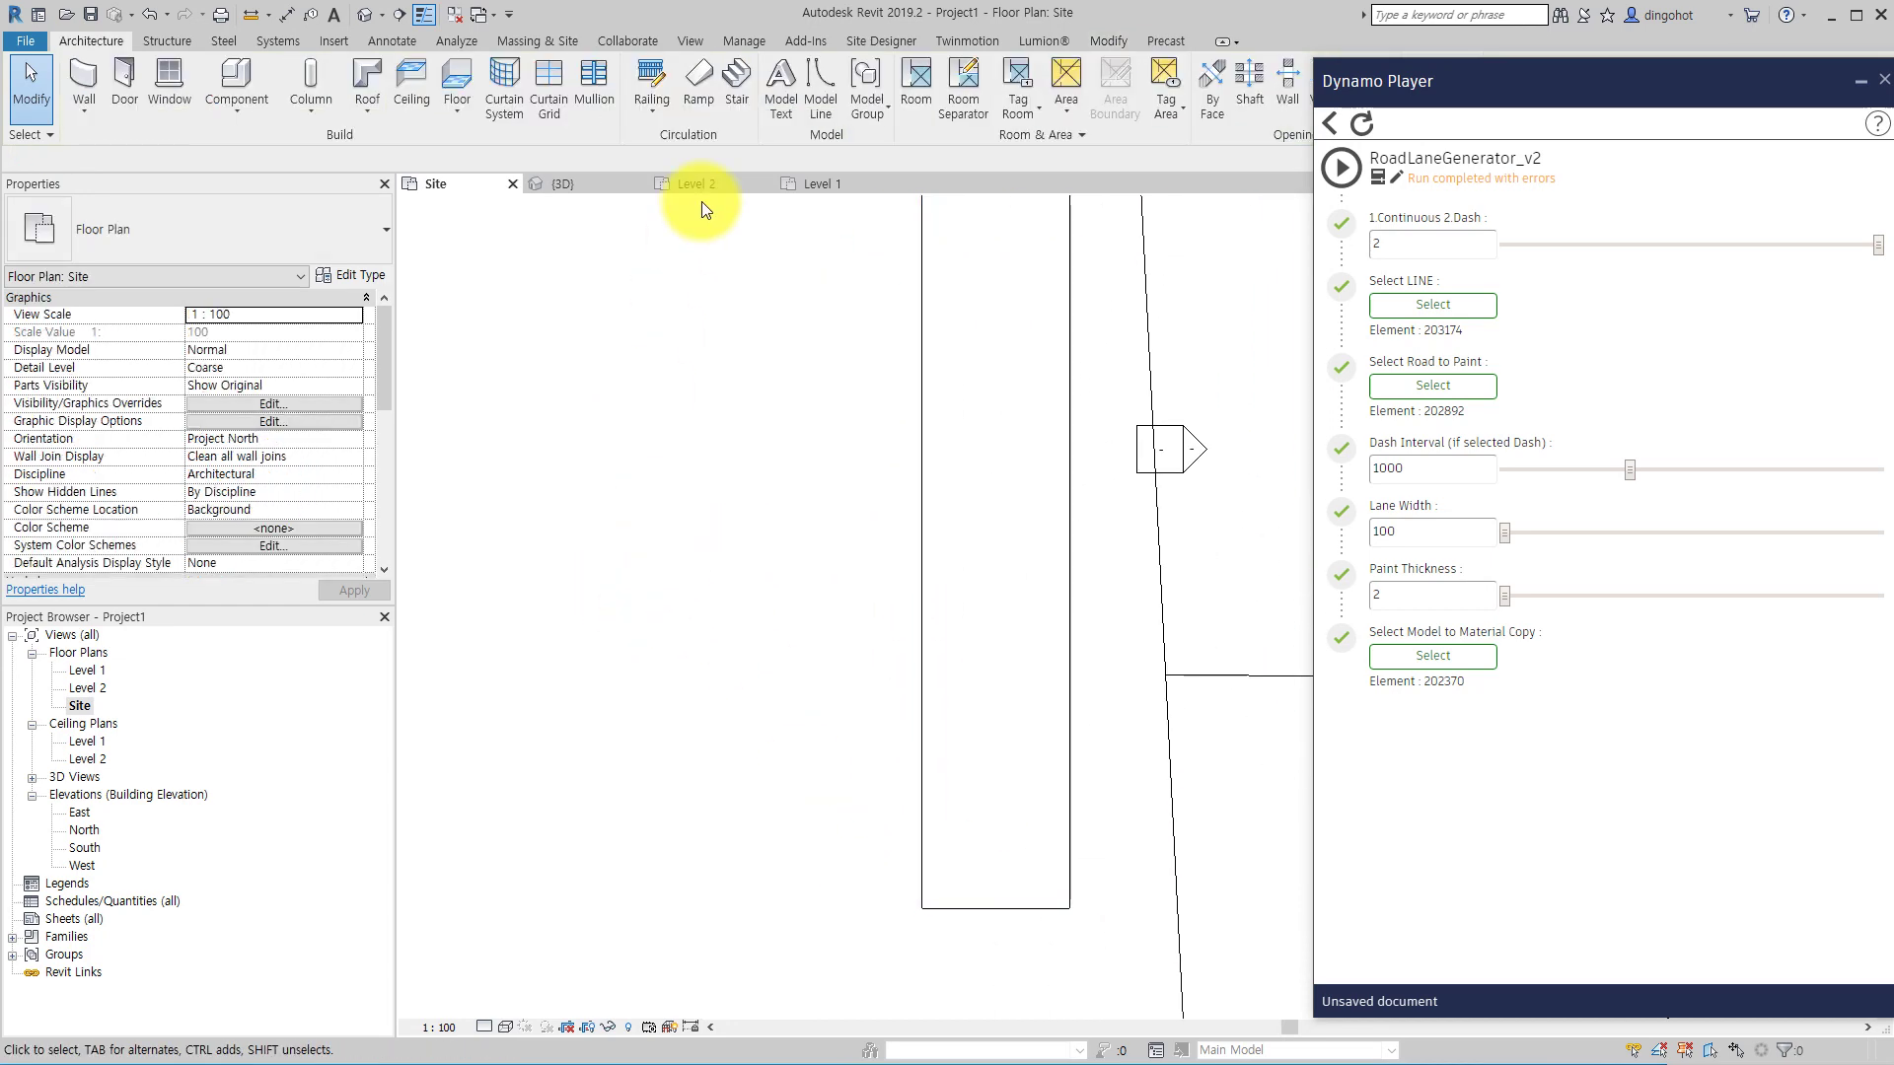
# - Draw two parallel vertical model lines about 19300 mm long and 200 mm apart along the middle of the unpainted floor
pyautogui.click(815, 75)
pyautogui.click(946, 236)
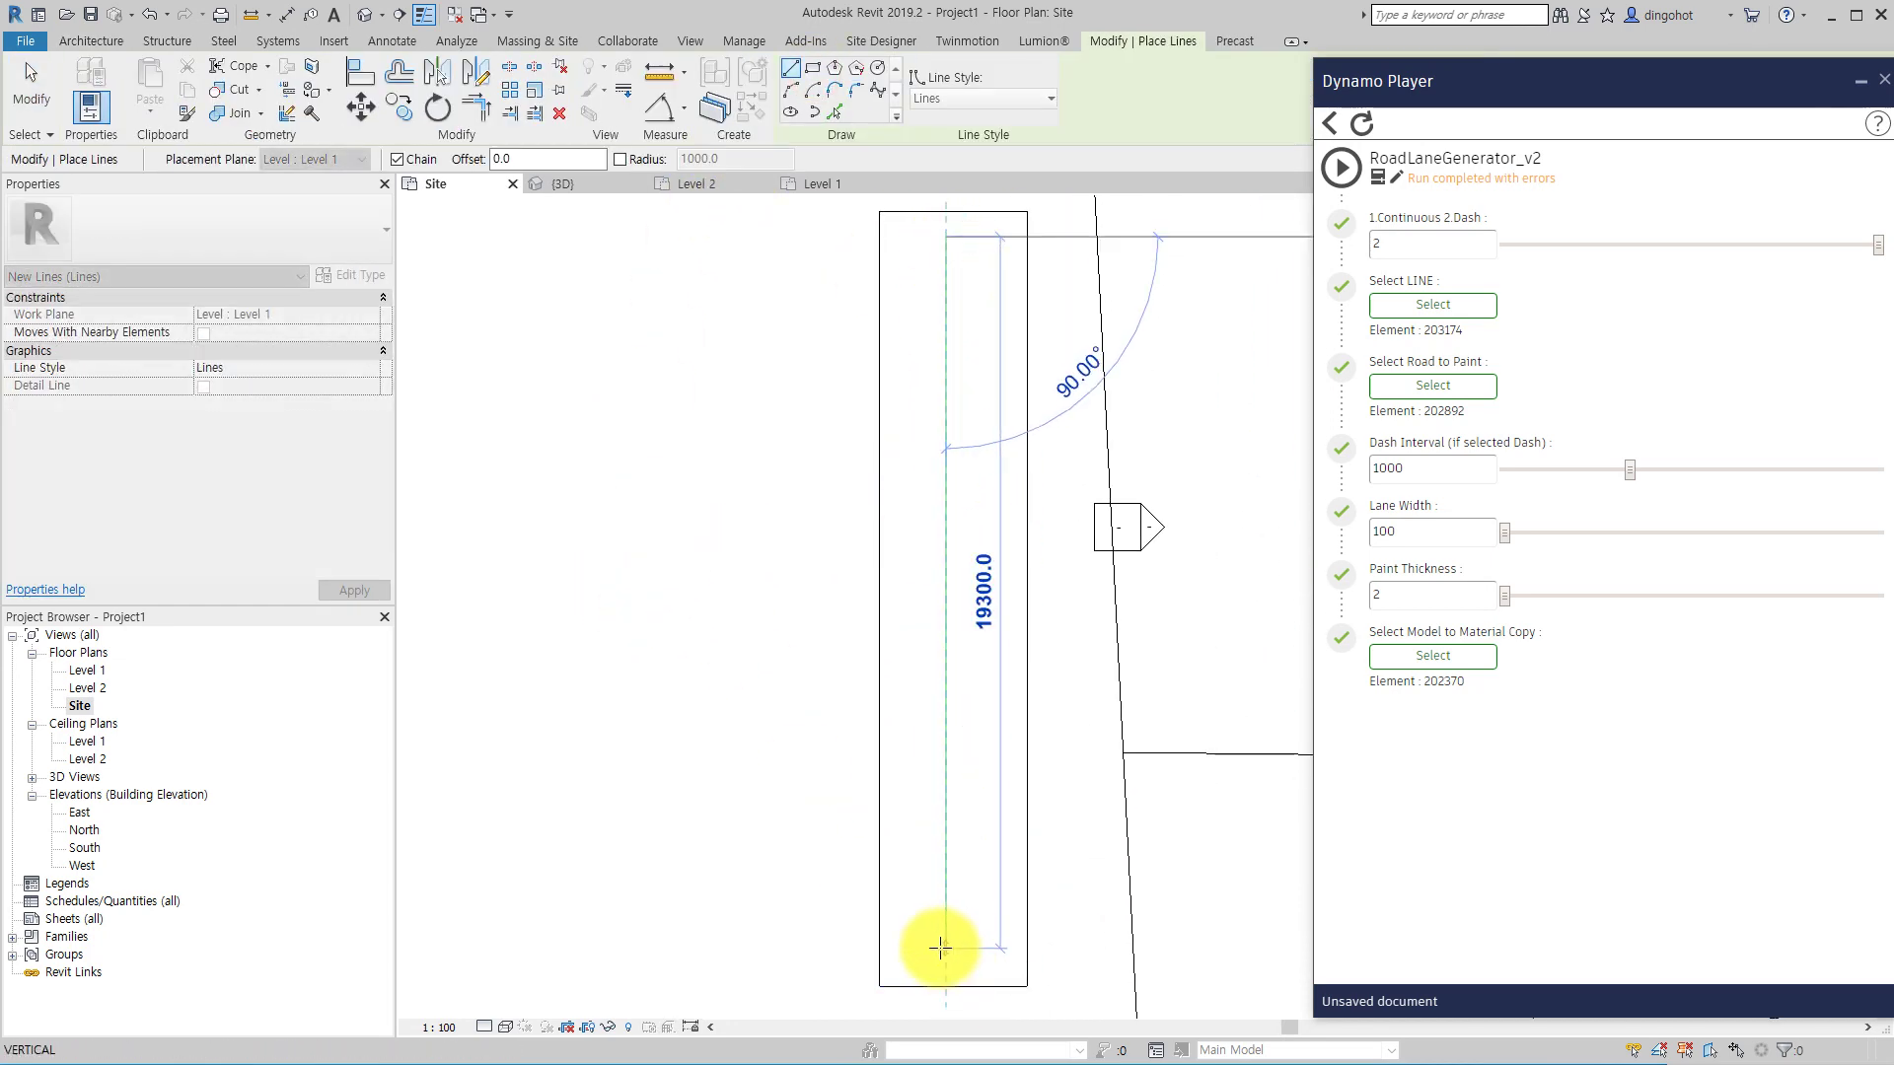
pyautogui.click(940, 948)
pyautogui.press('Escape')
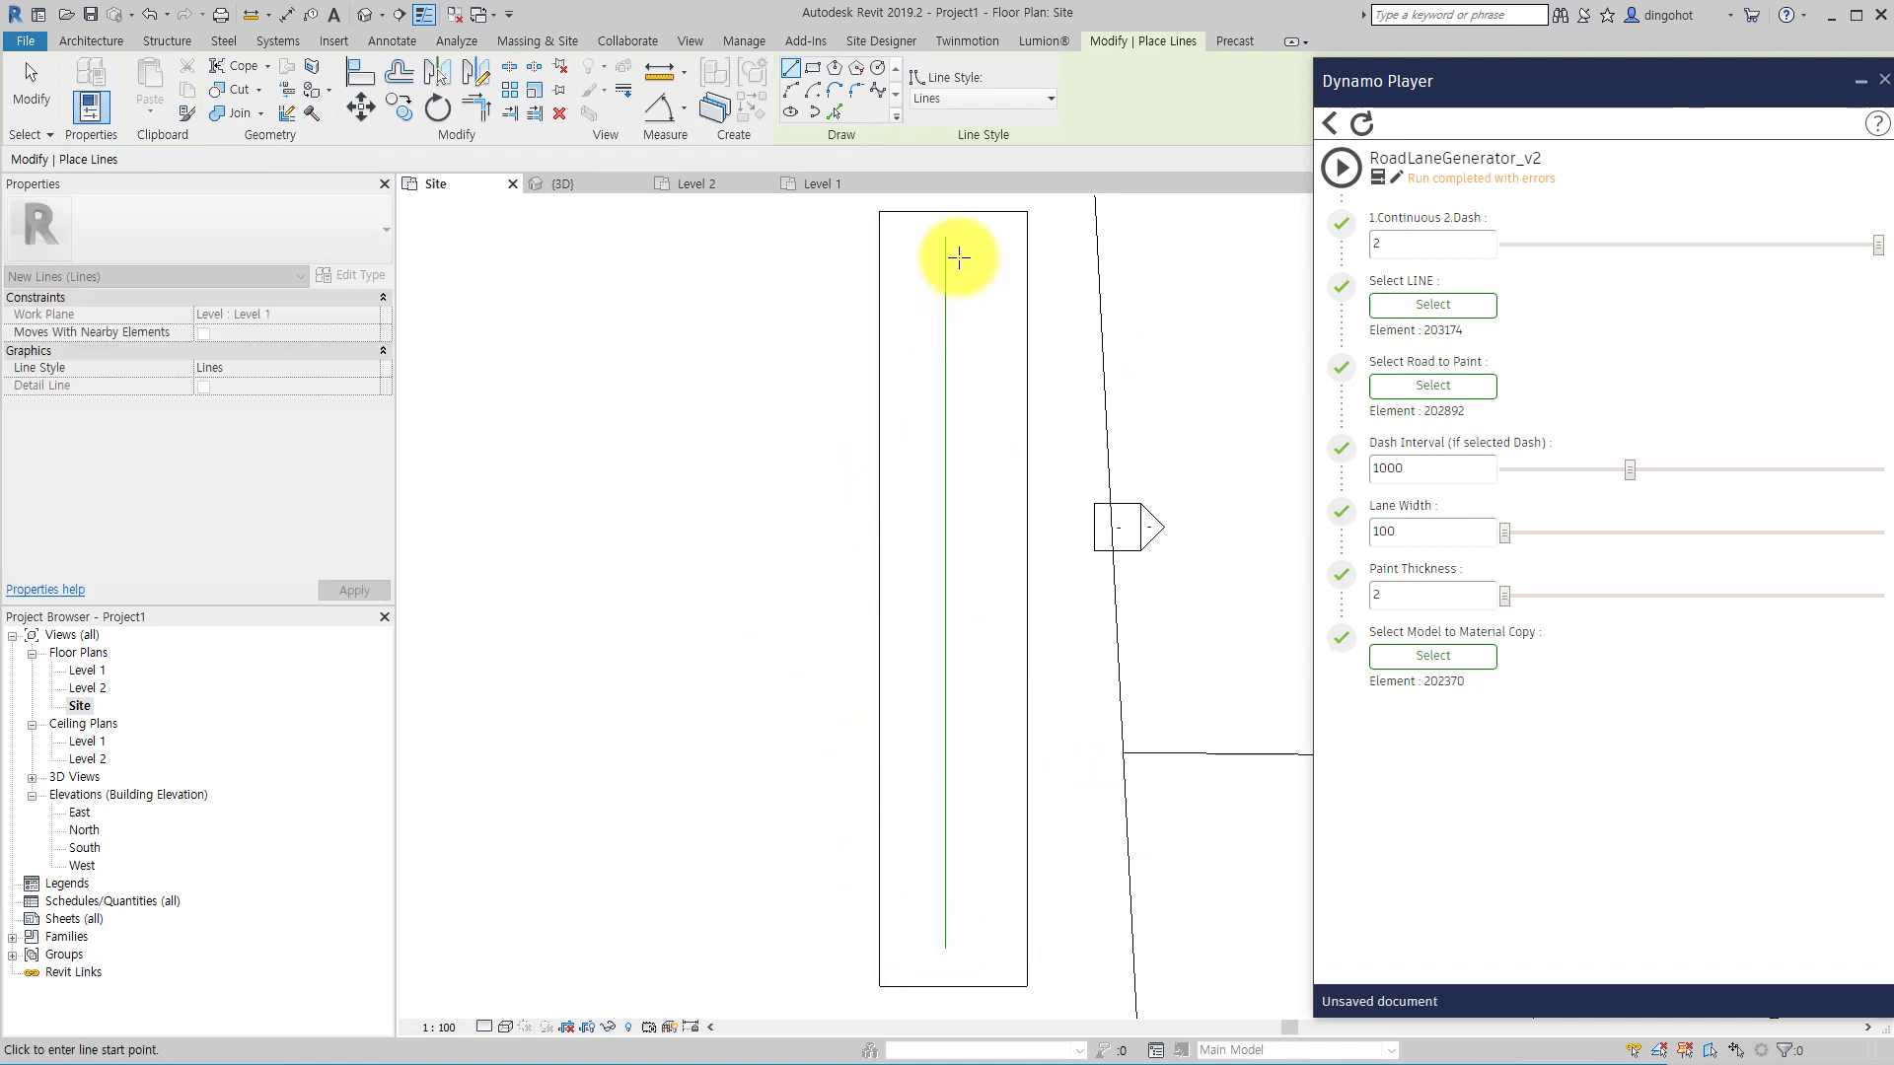
pyautogui.click(954, 238)
pyautogui.click(953, 948)
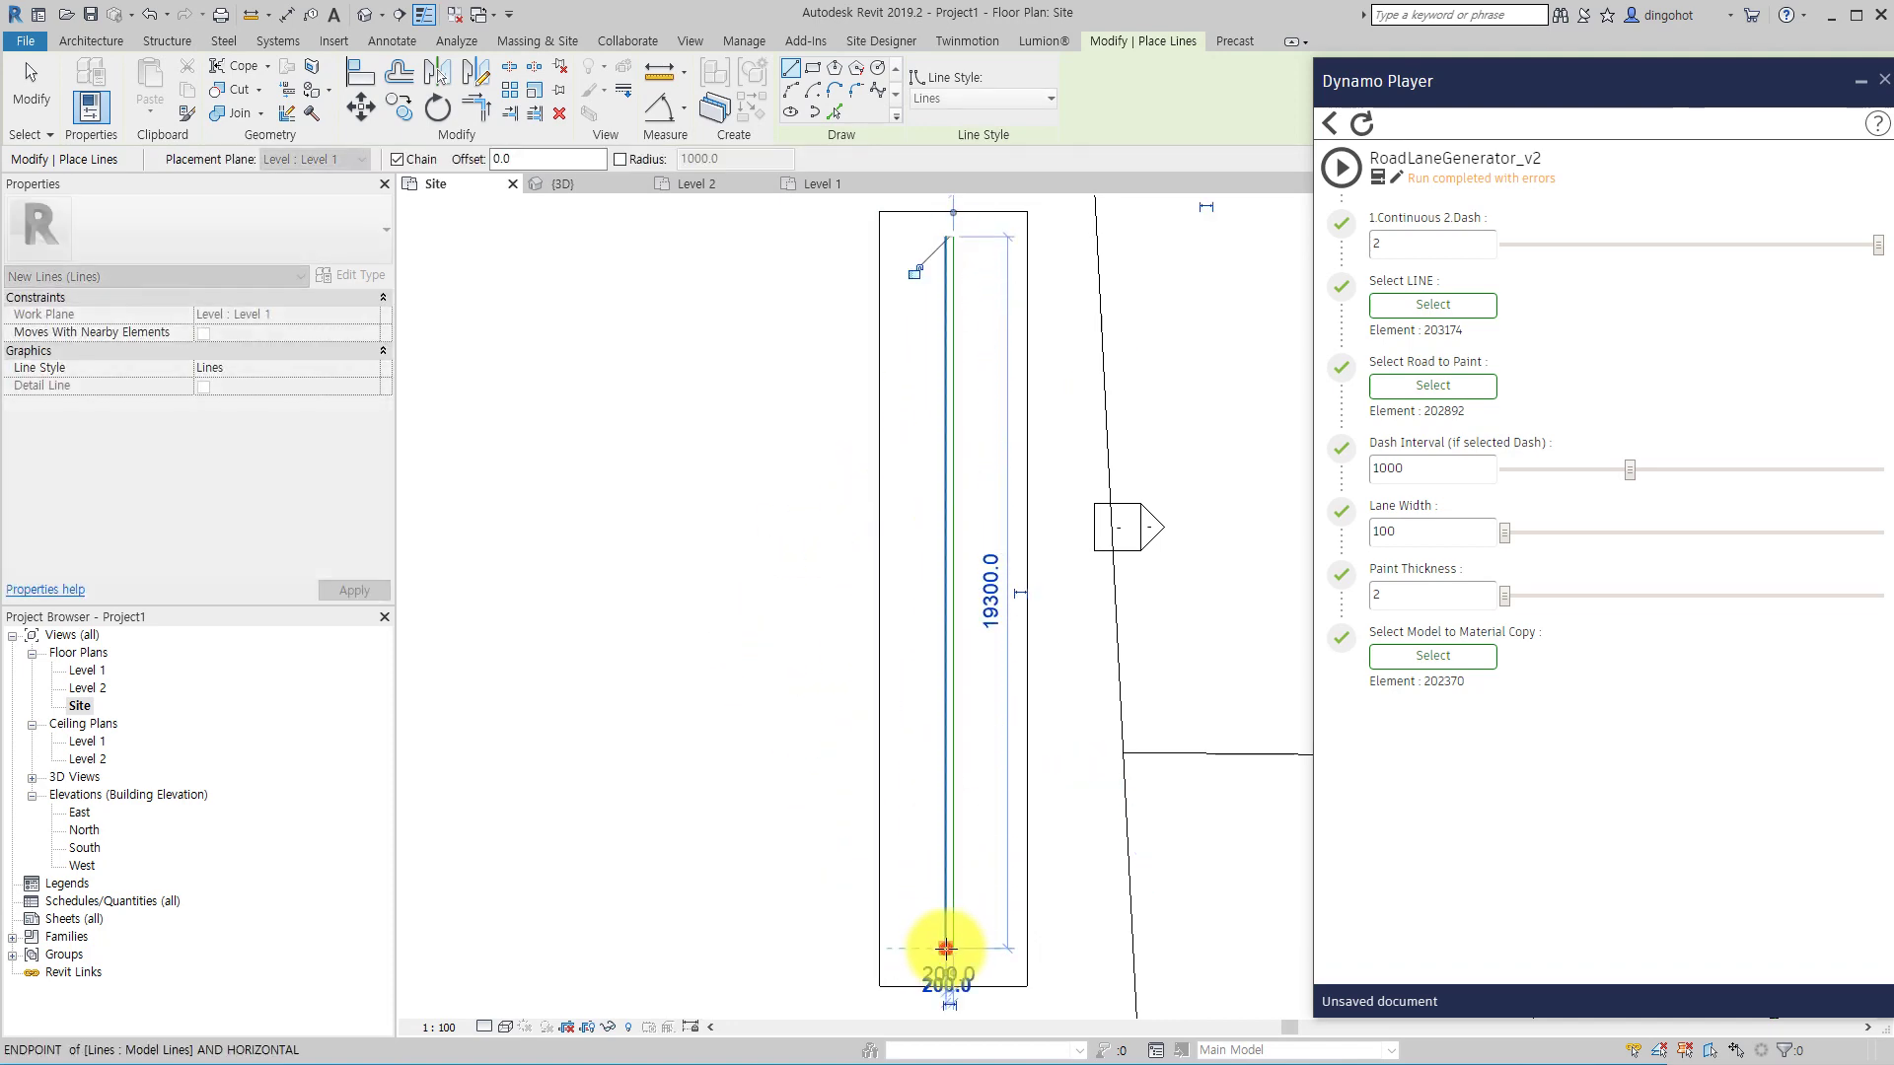
pyautogui.press('Escape')
pyautogui.press('Escape')
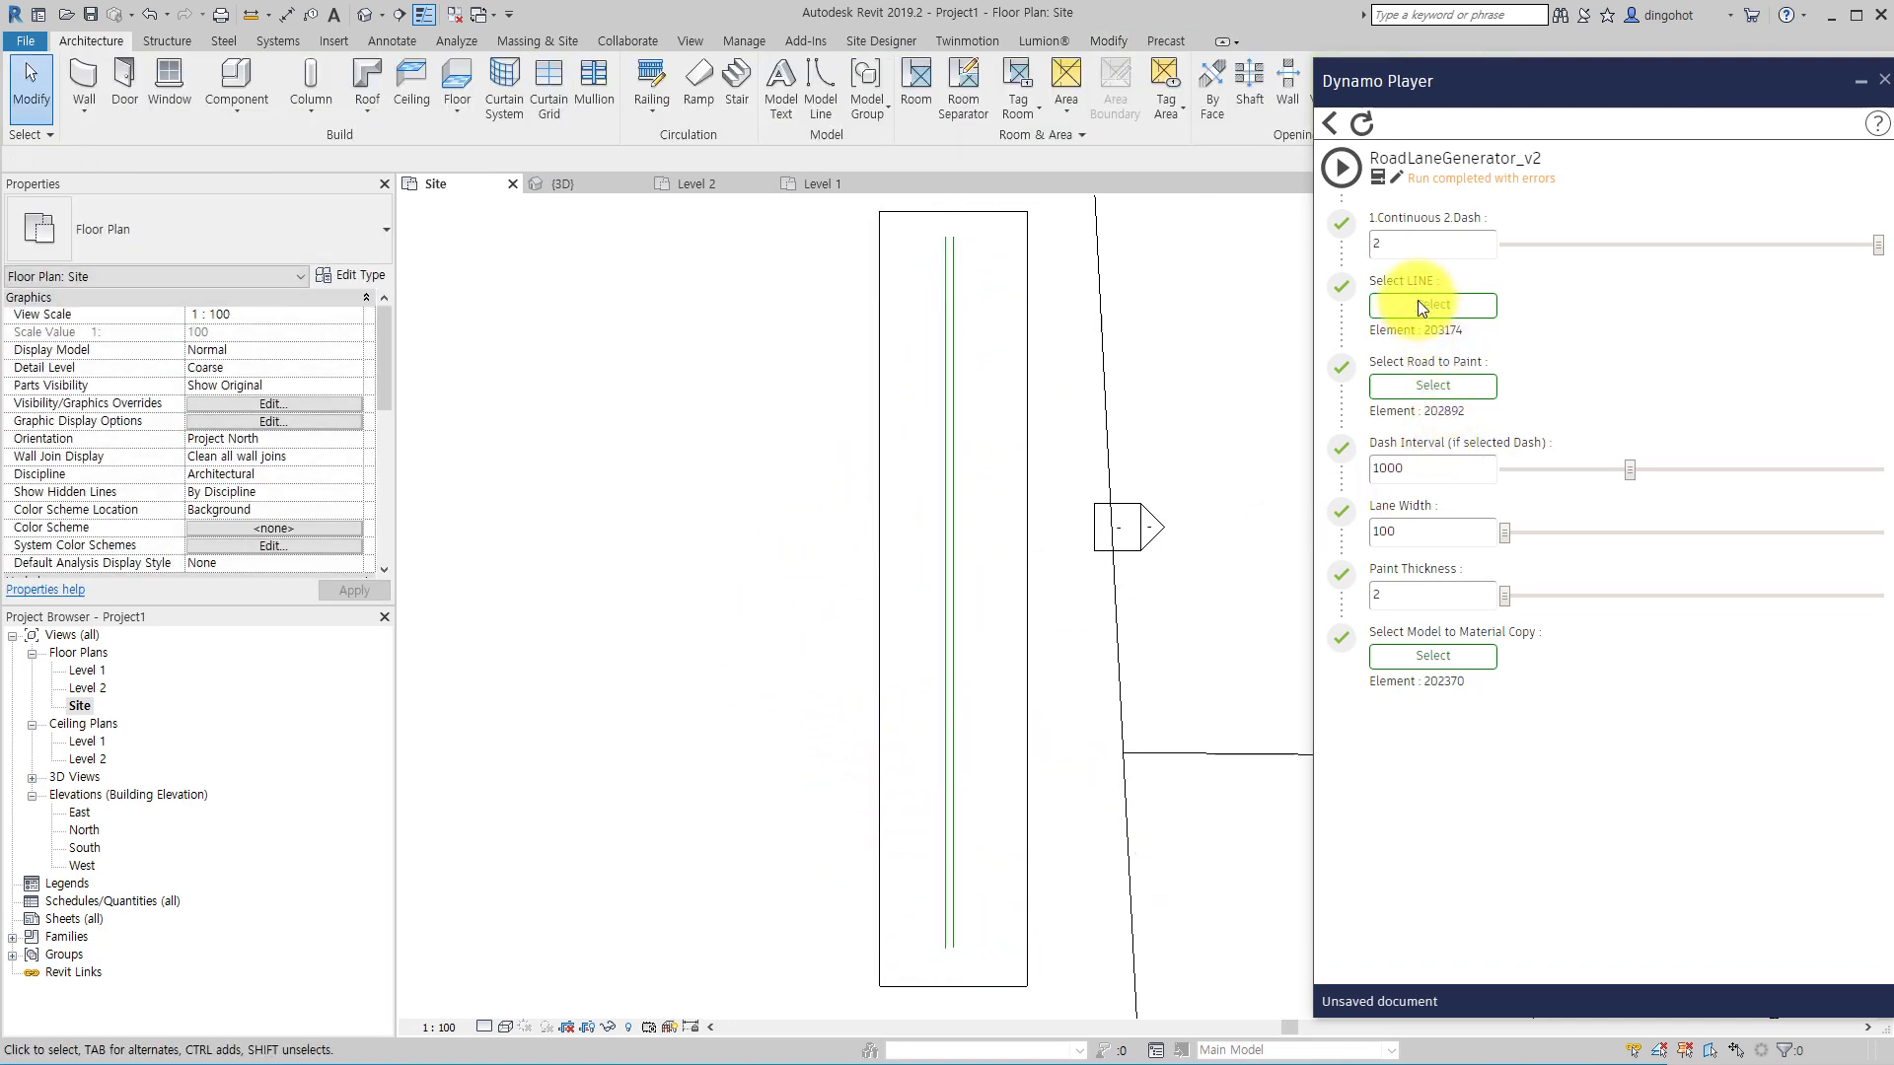
# - Select the right line of the pair as LINE and its floor as the road, set the lane type to 1 (continuous), and run RoadLaneGenerator_v2
pyautogui.click(1420, 303)
pyautogui.click(953, 459)
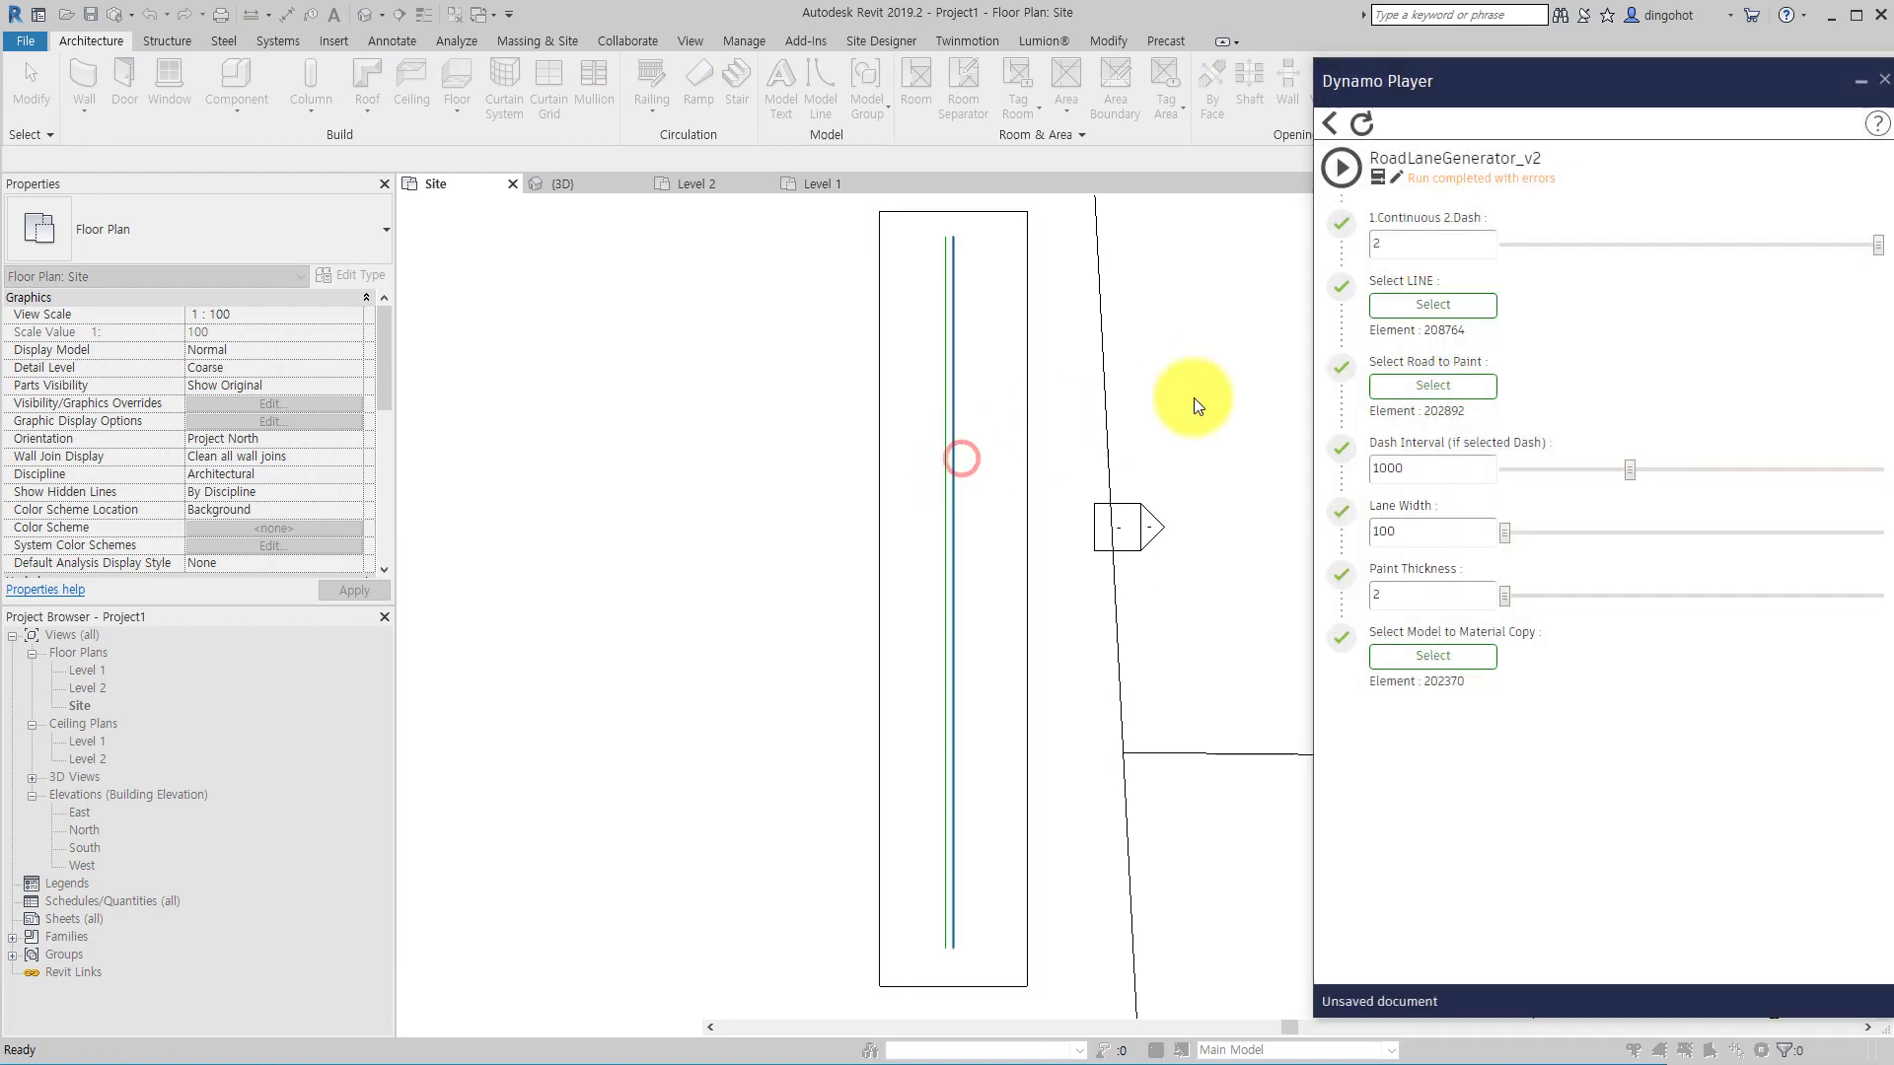
pyautogui.click(1422, 388)
pyautogui.click(1010, 441)
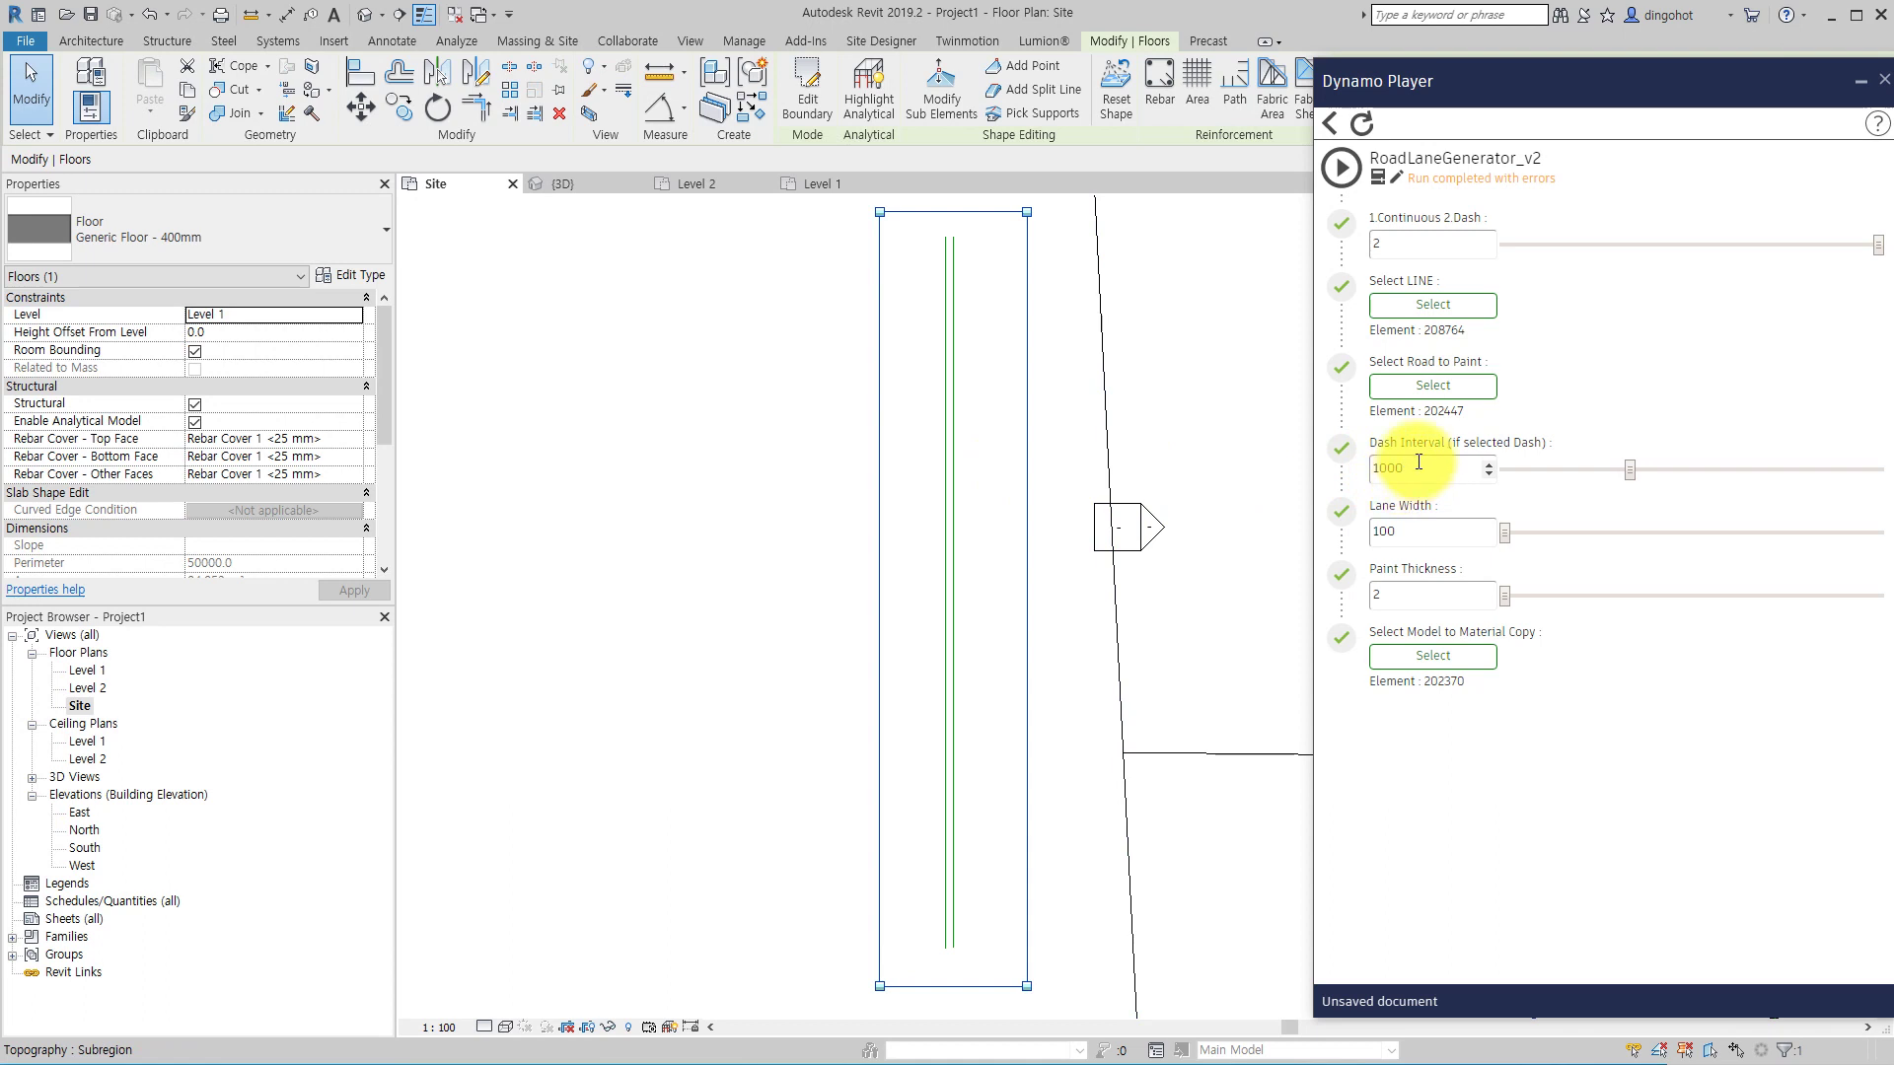
pyautogui.click(1396, 243)
pyautogui.write('1')
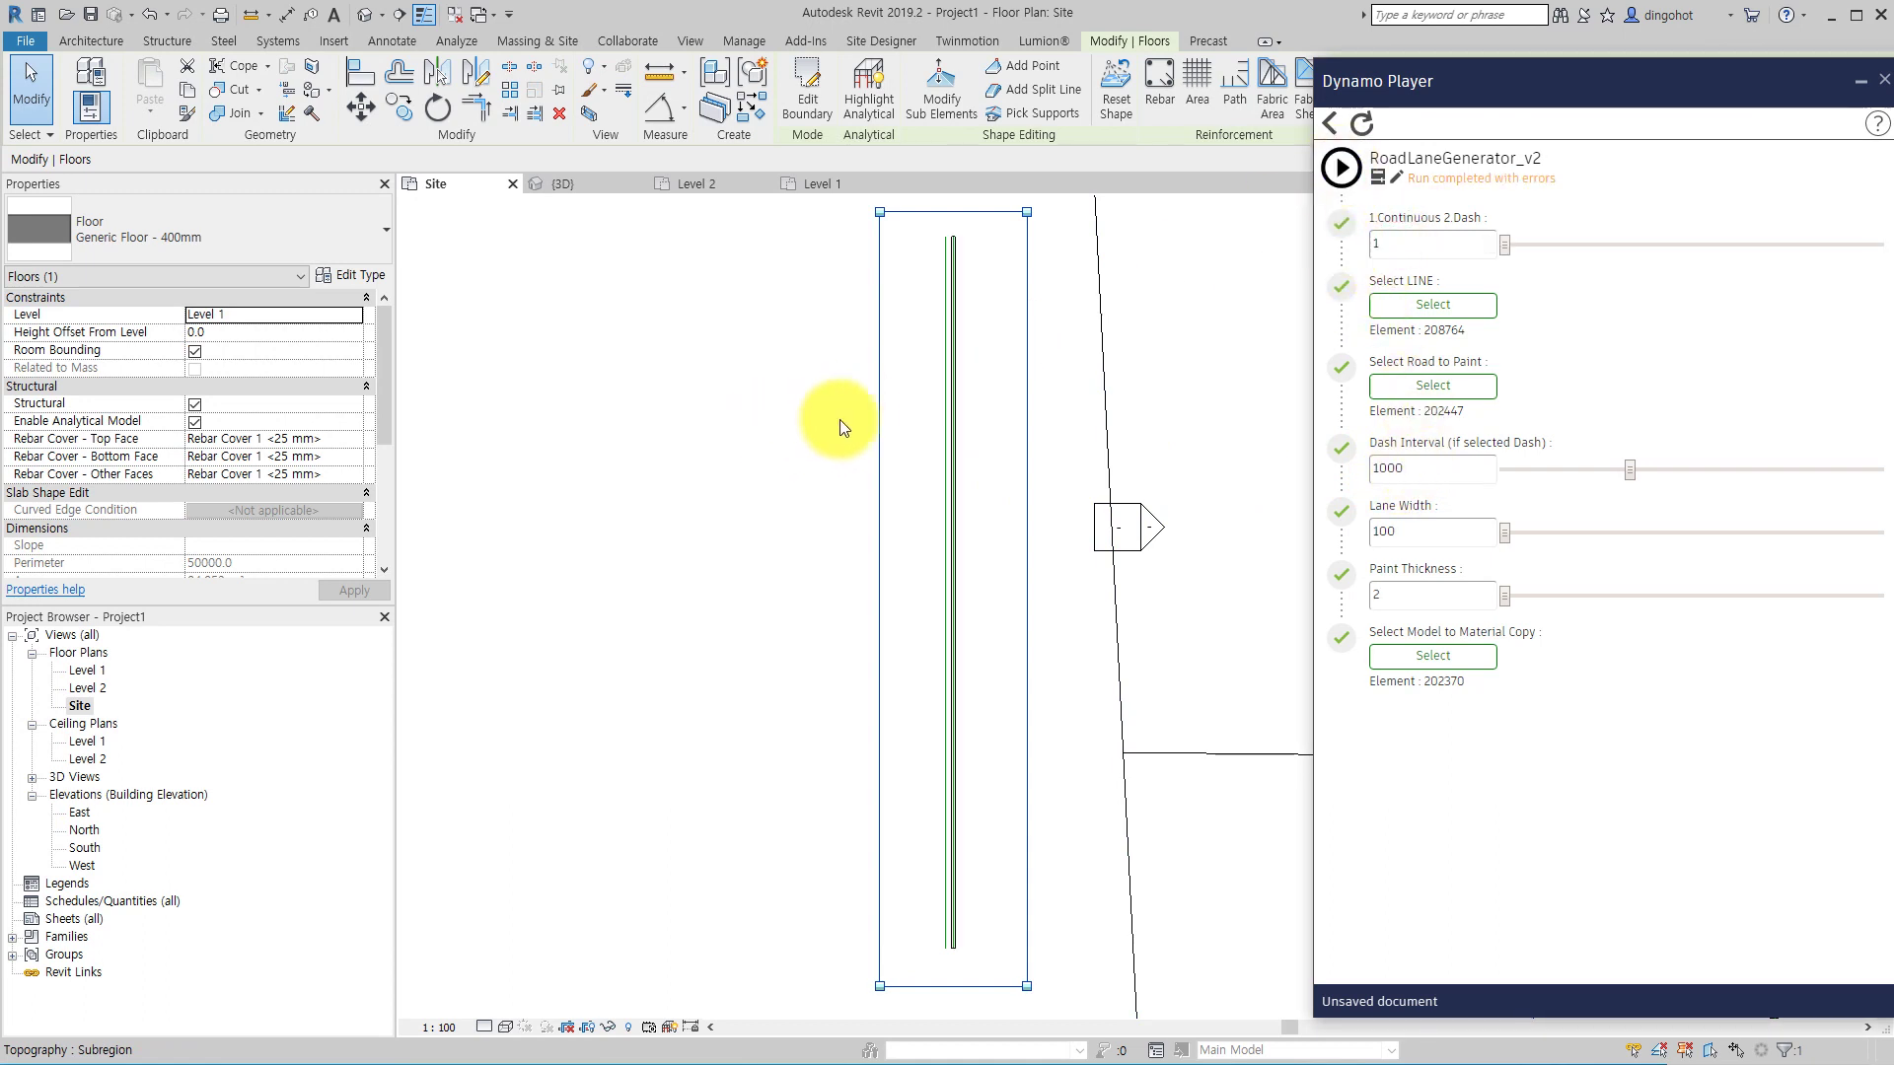
# - Select the left line of the pair as LINE, run RoadLaneGenerator_v2, and check both continuous lanes in the 3D view
pyautogui.click(1433, 304)
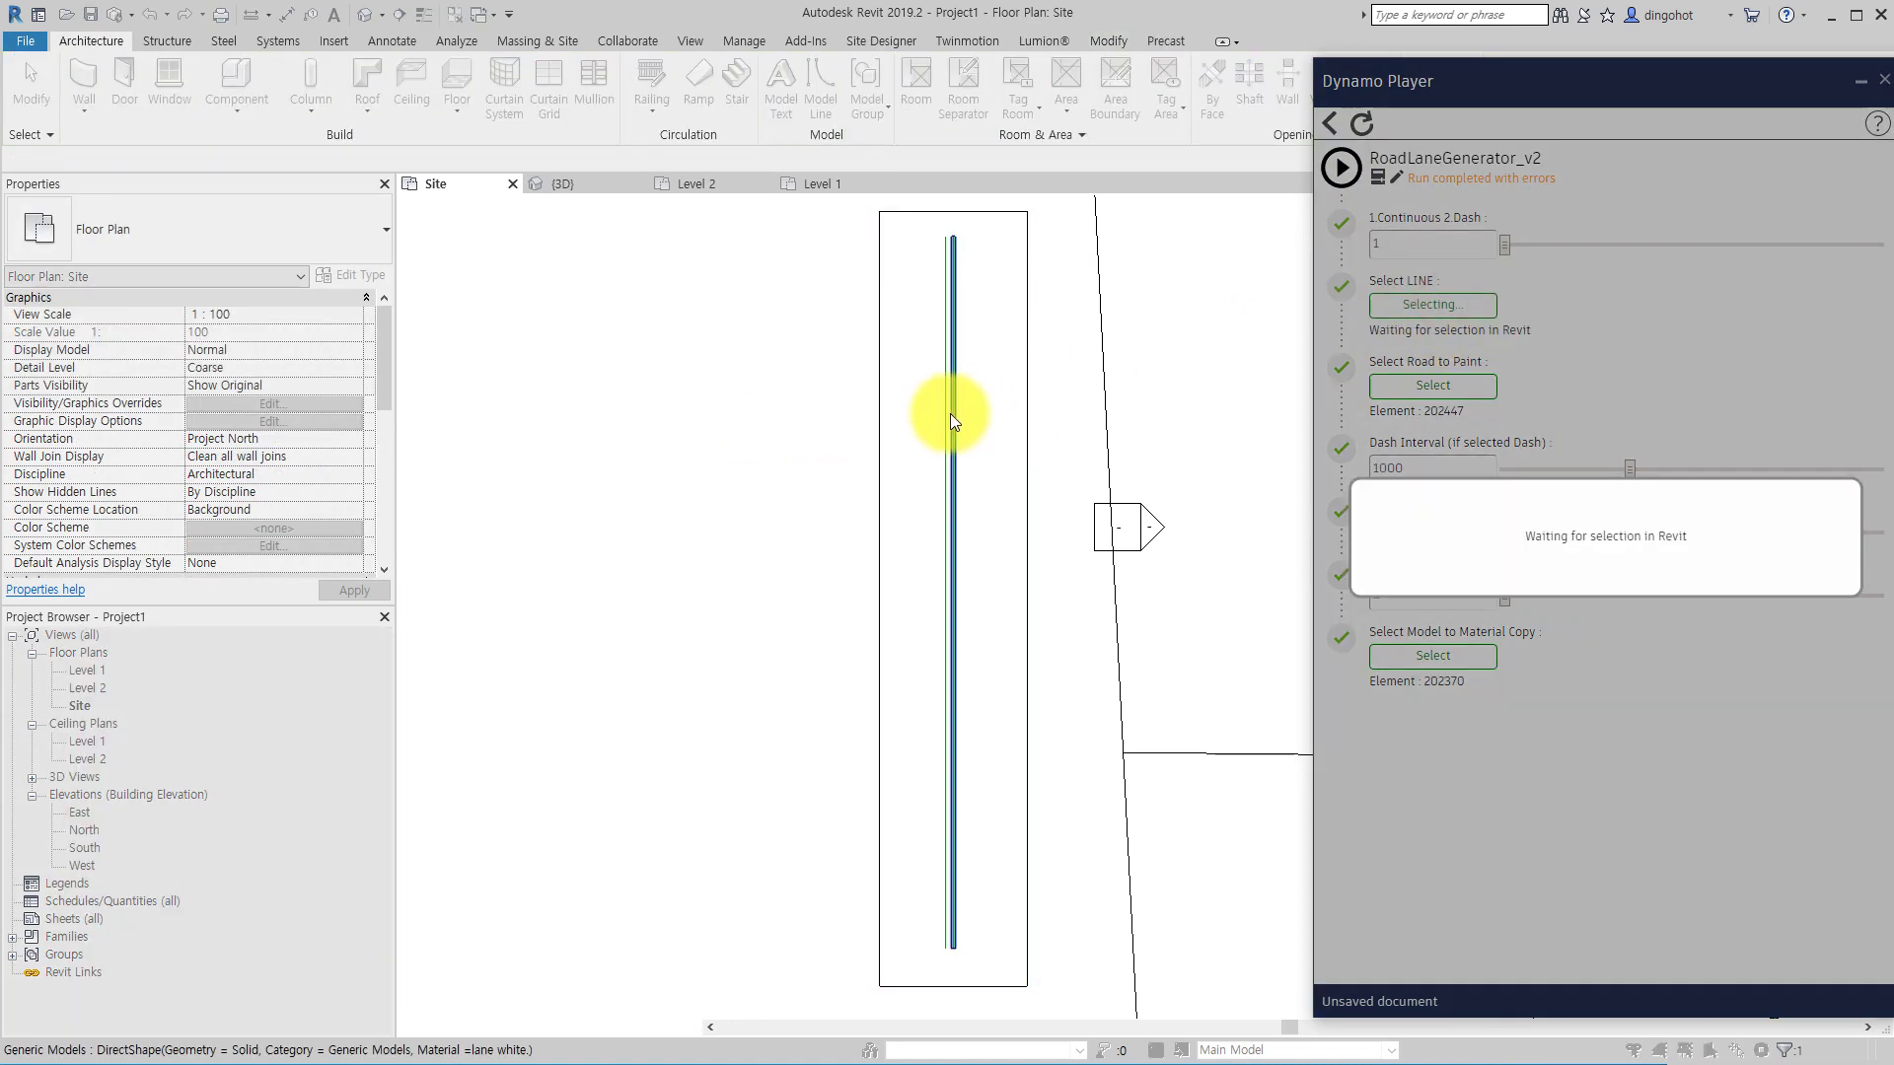
pyautogui.click(952, 416)
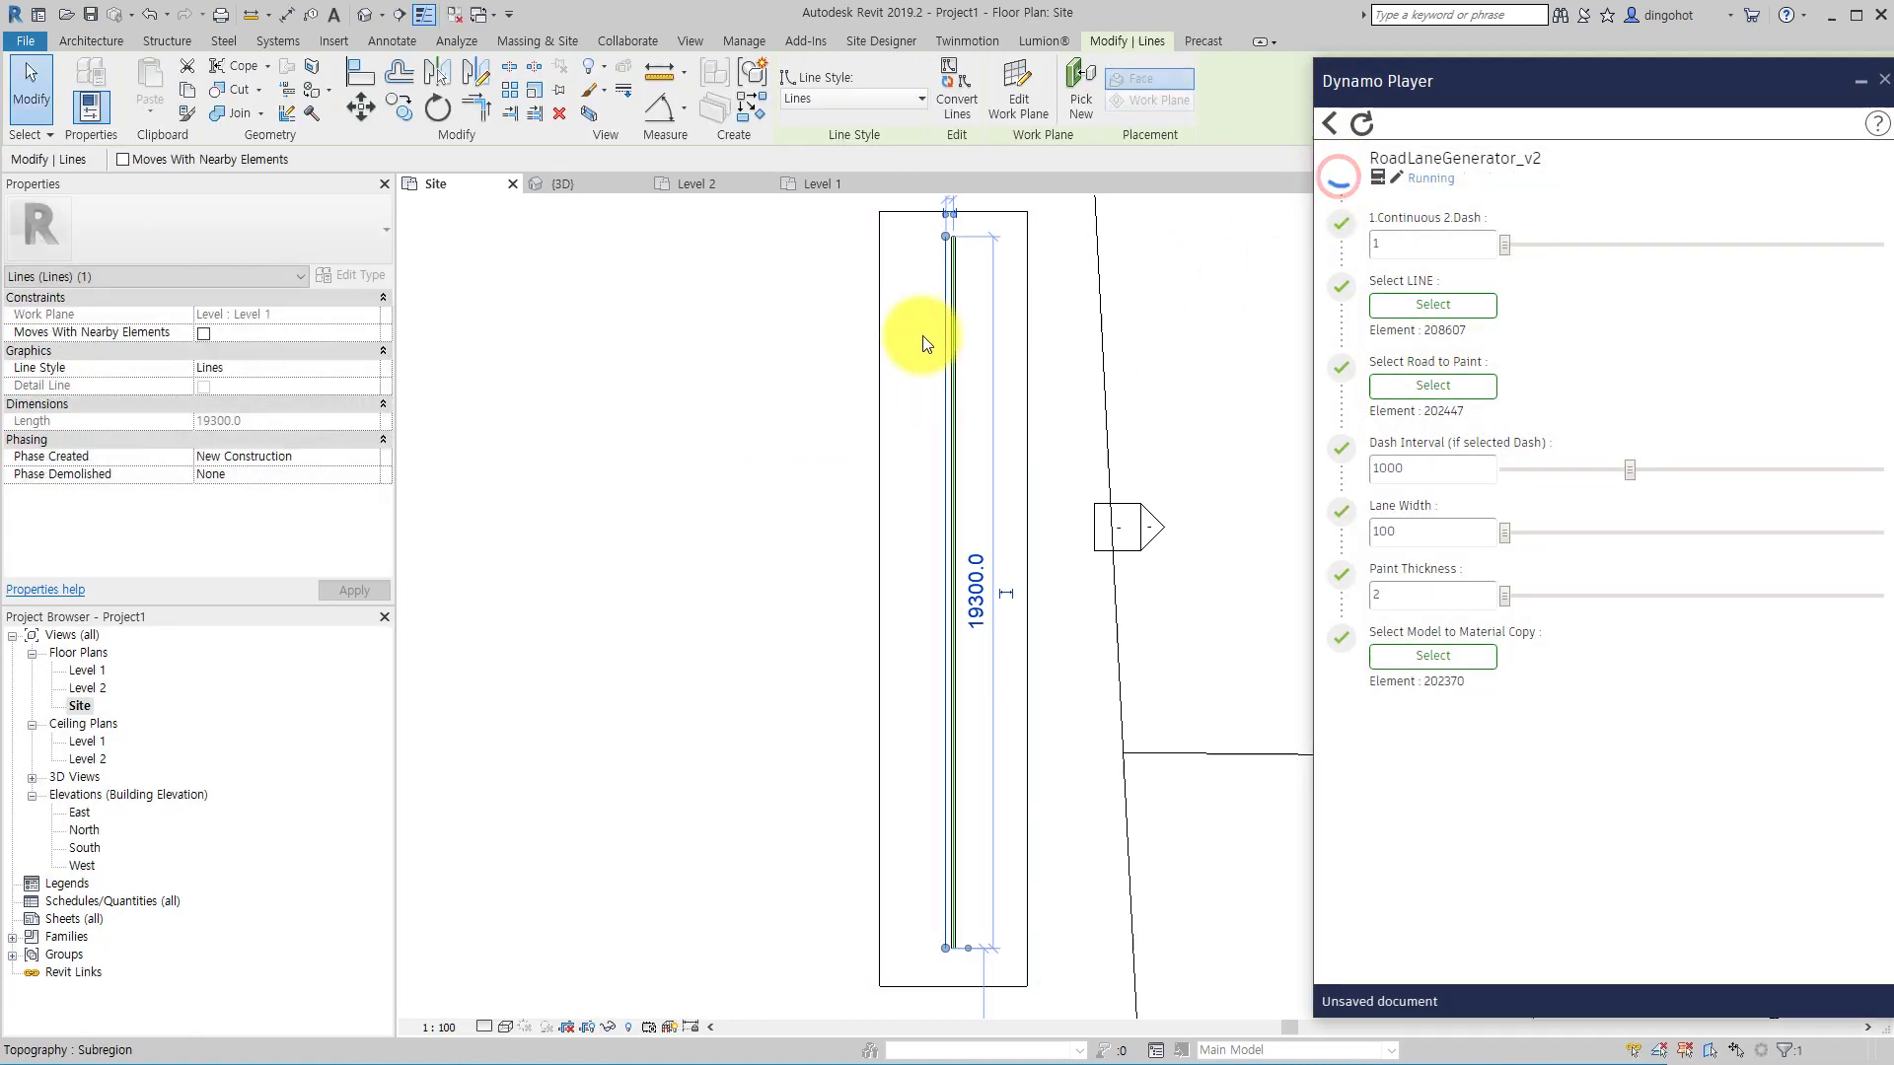
pyautogui.click(367, 13)
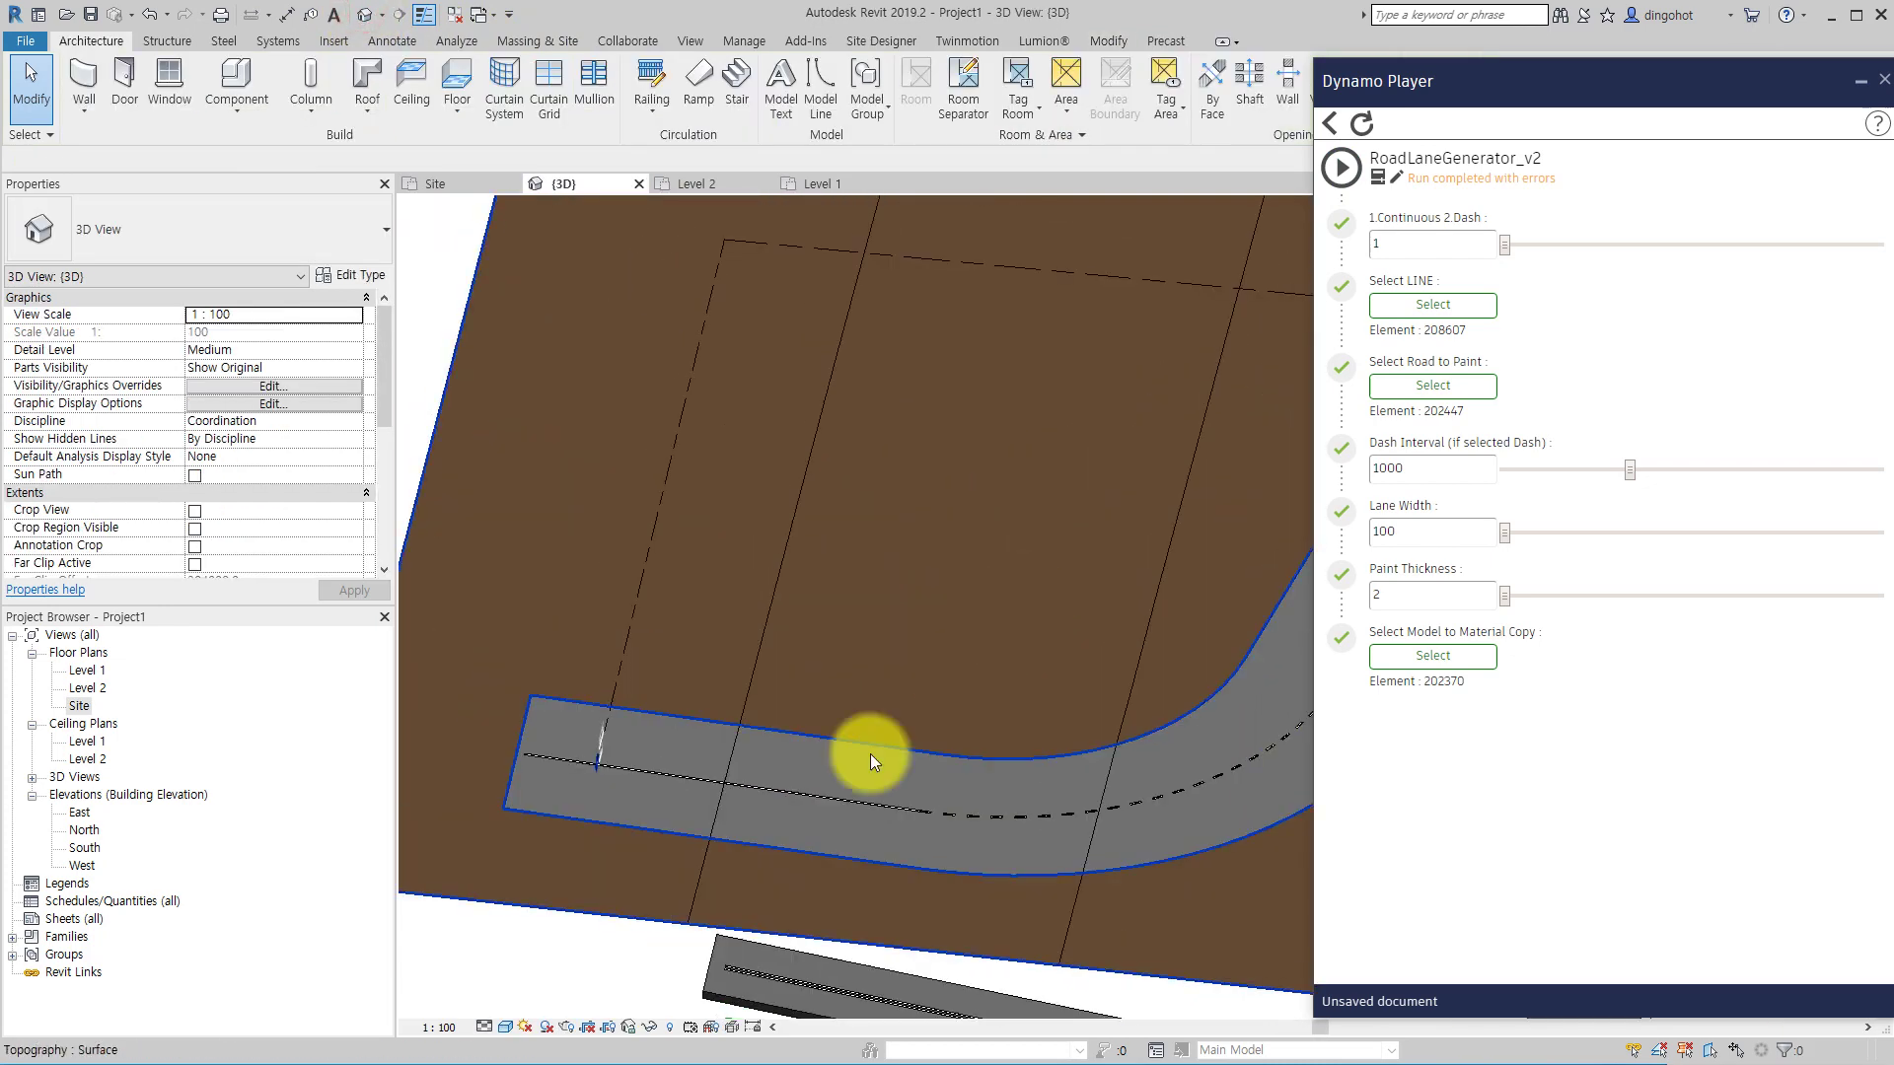
pyautogui.moveTo(954, 680); pyautogui.dragTo(782, 283, button='middle')
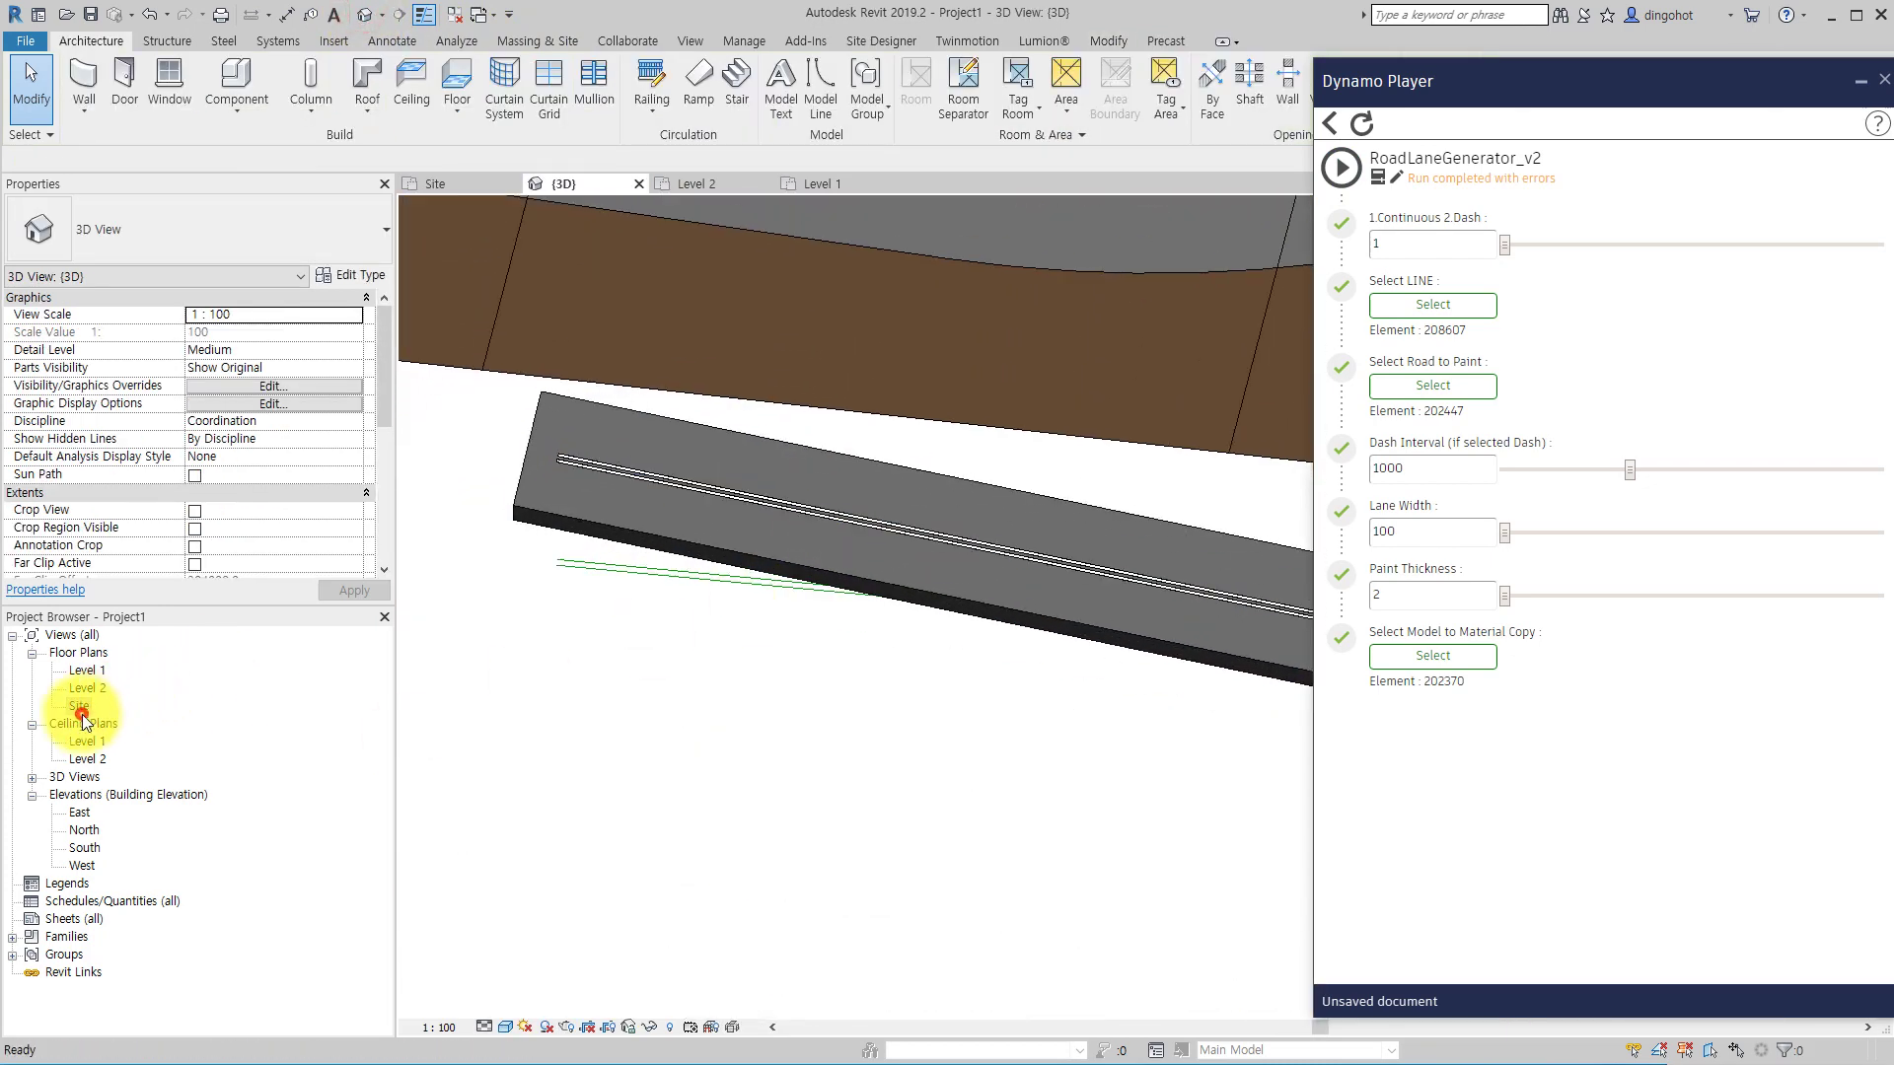
# - In the Site floor plan, draw a third vertical model line about 19300 mm long, about 1000 mm beside the right continuous lane
pyautogui.doubleClick(80, 706)
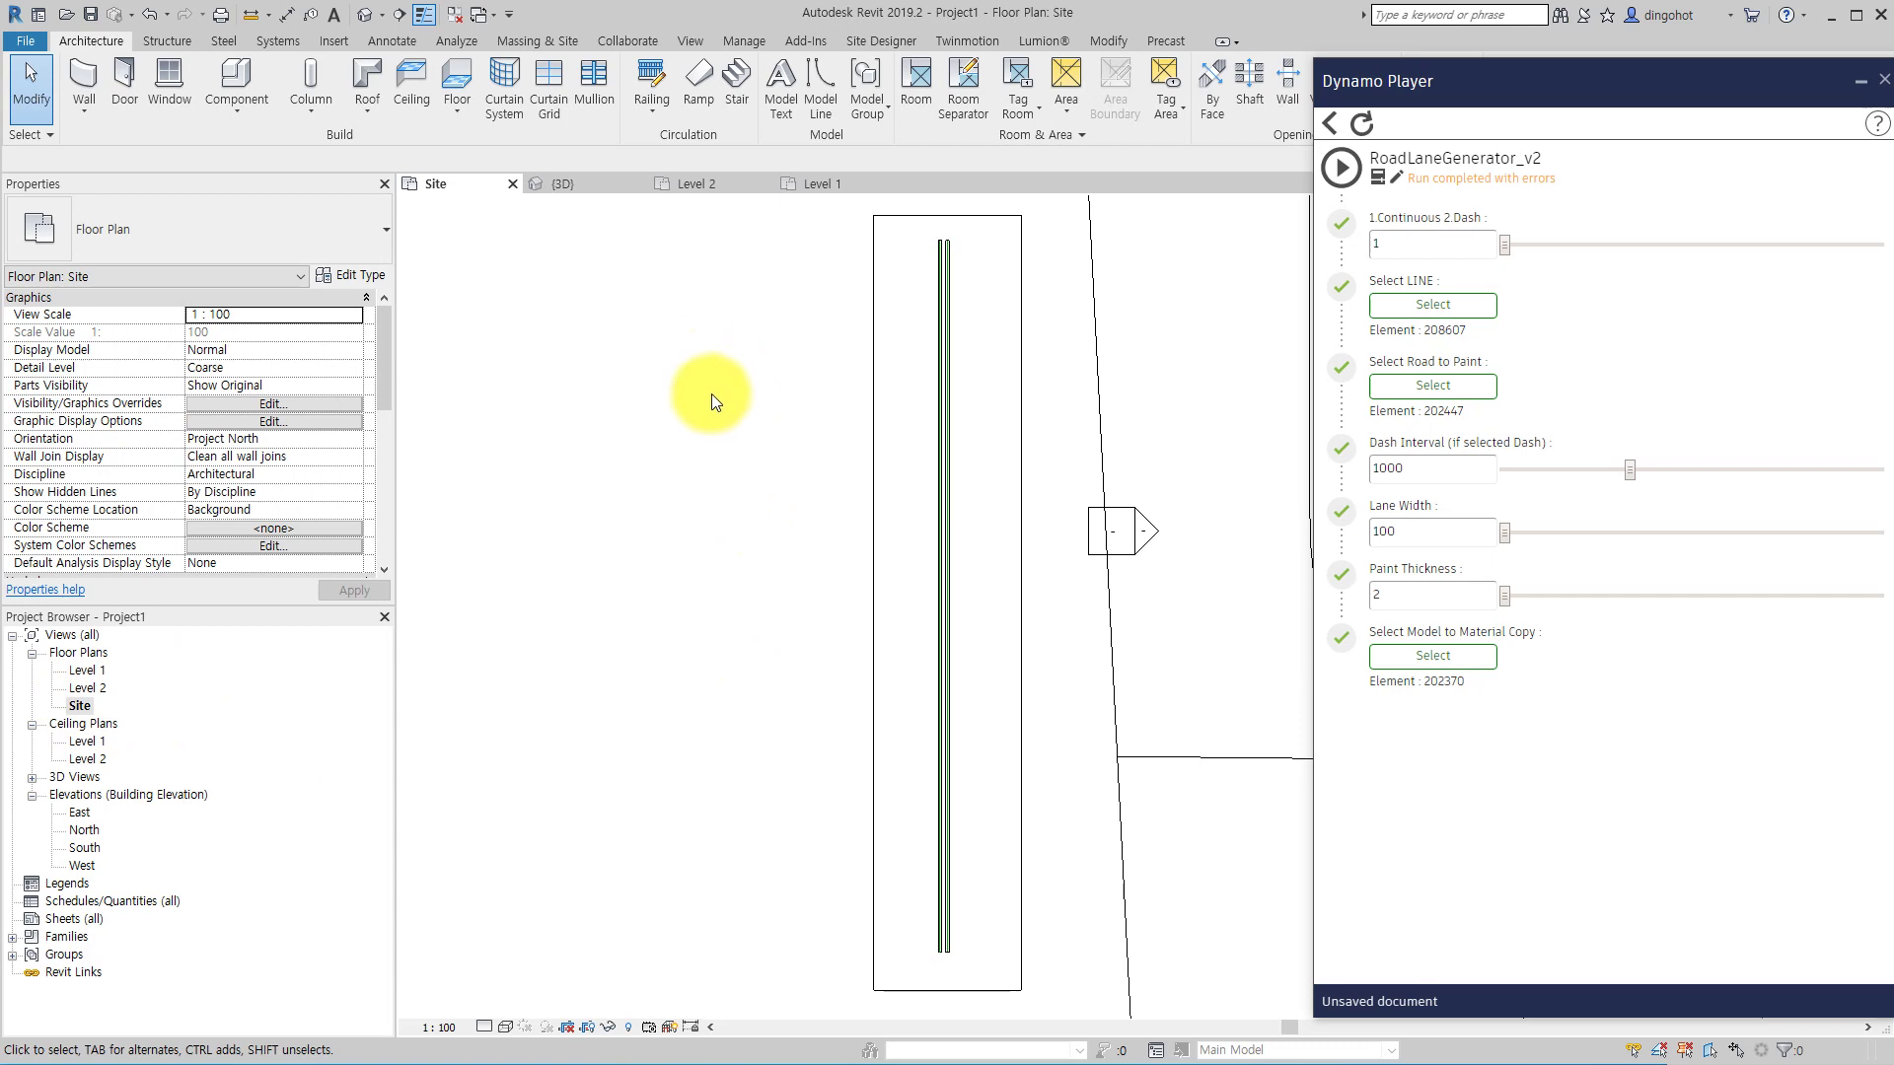
pyautogui.click(829, 81)
pyautogui.click(974, 251)
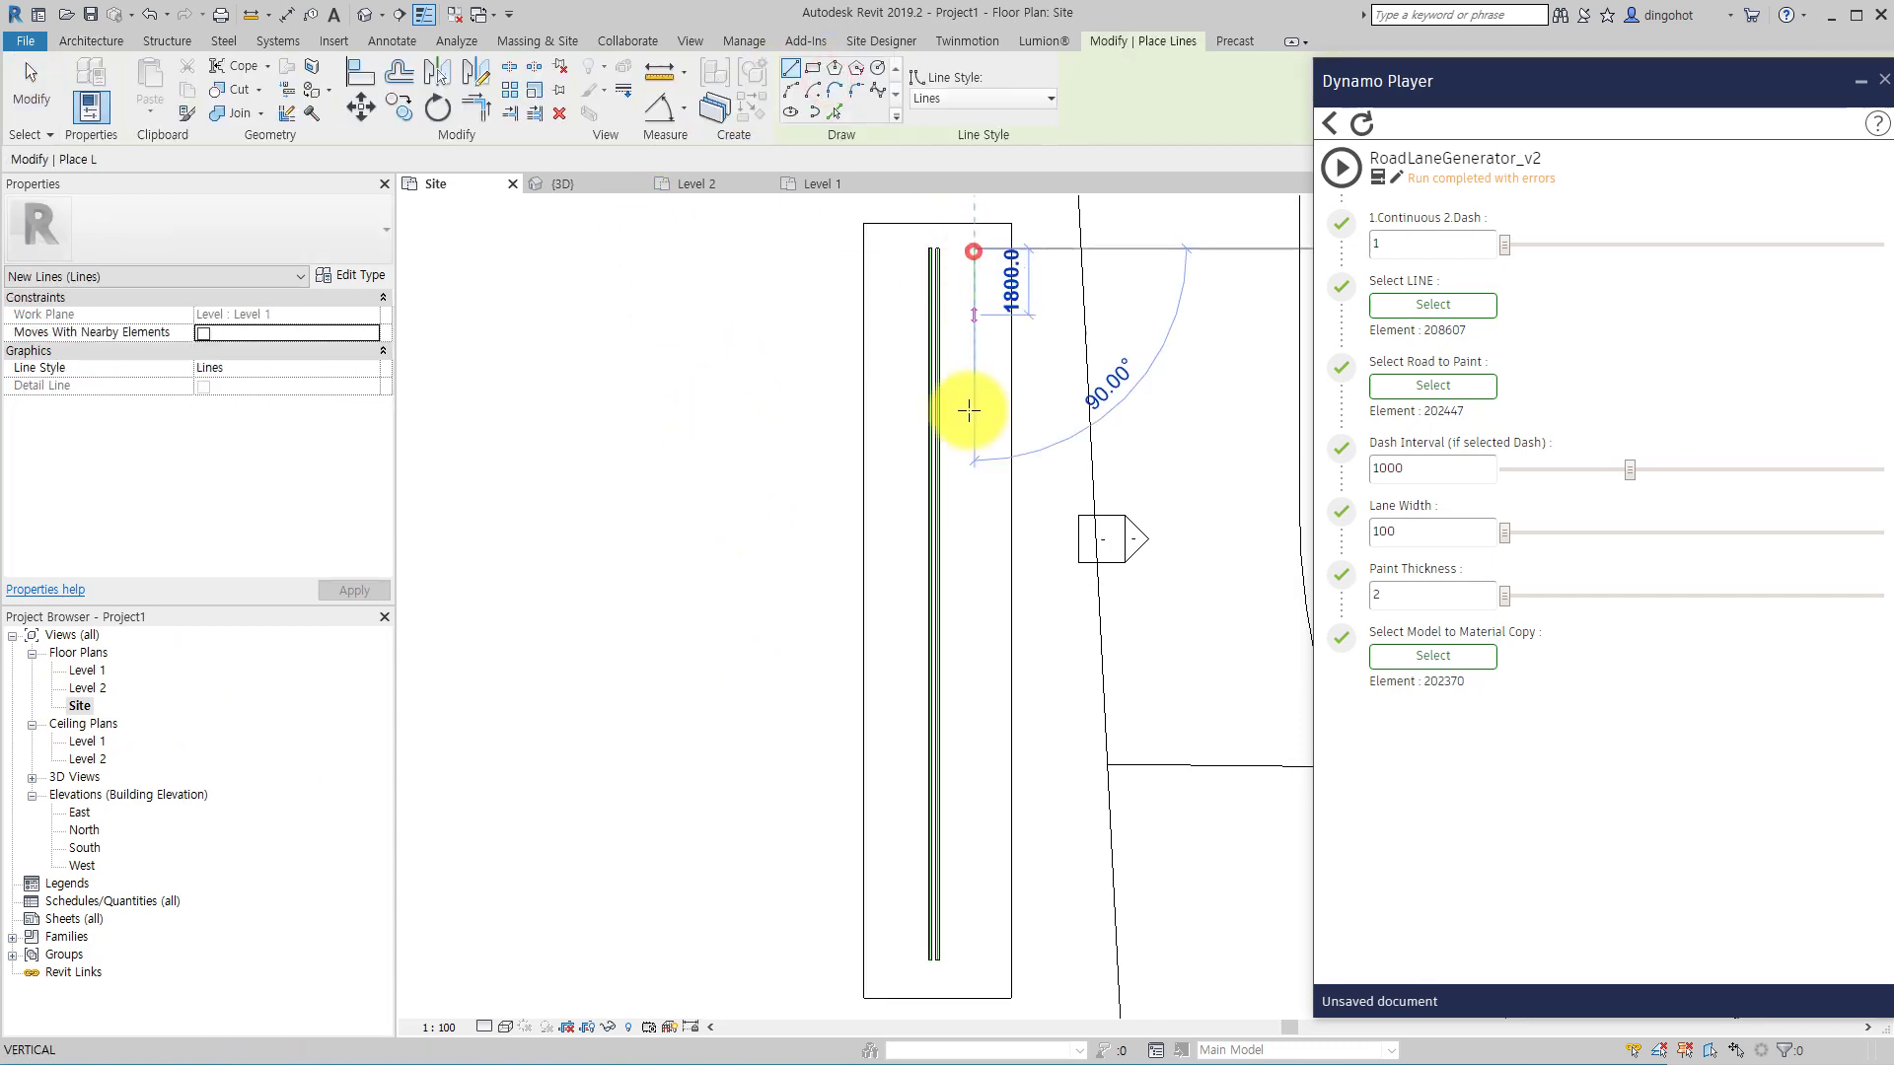
pyautogui.click(966, 955)
pyautogui.press('Escape')
pyautogui.press('Escape')
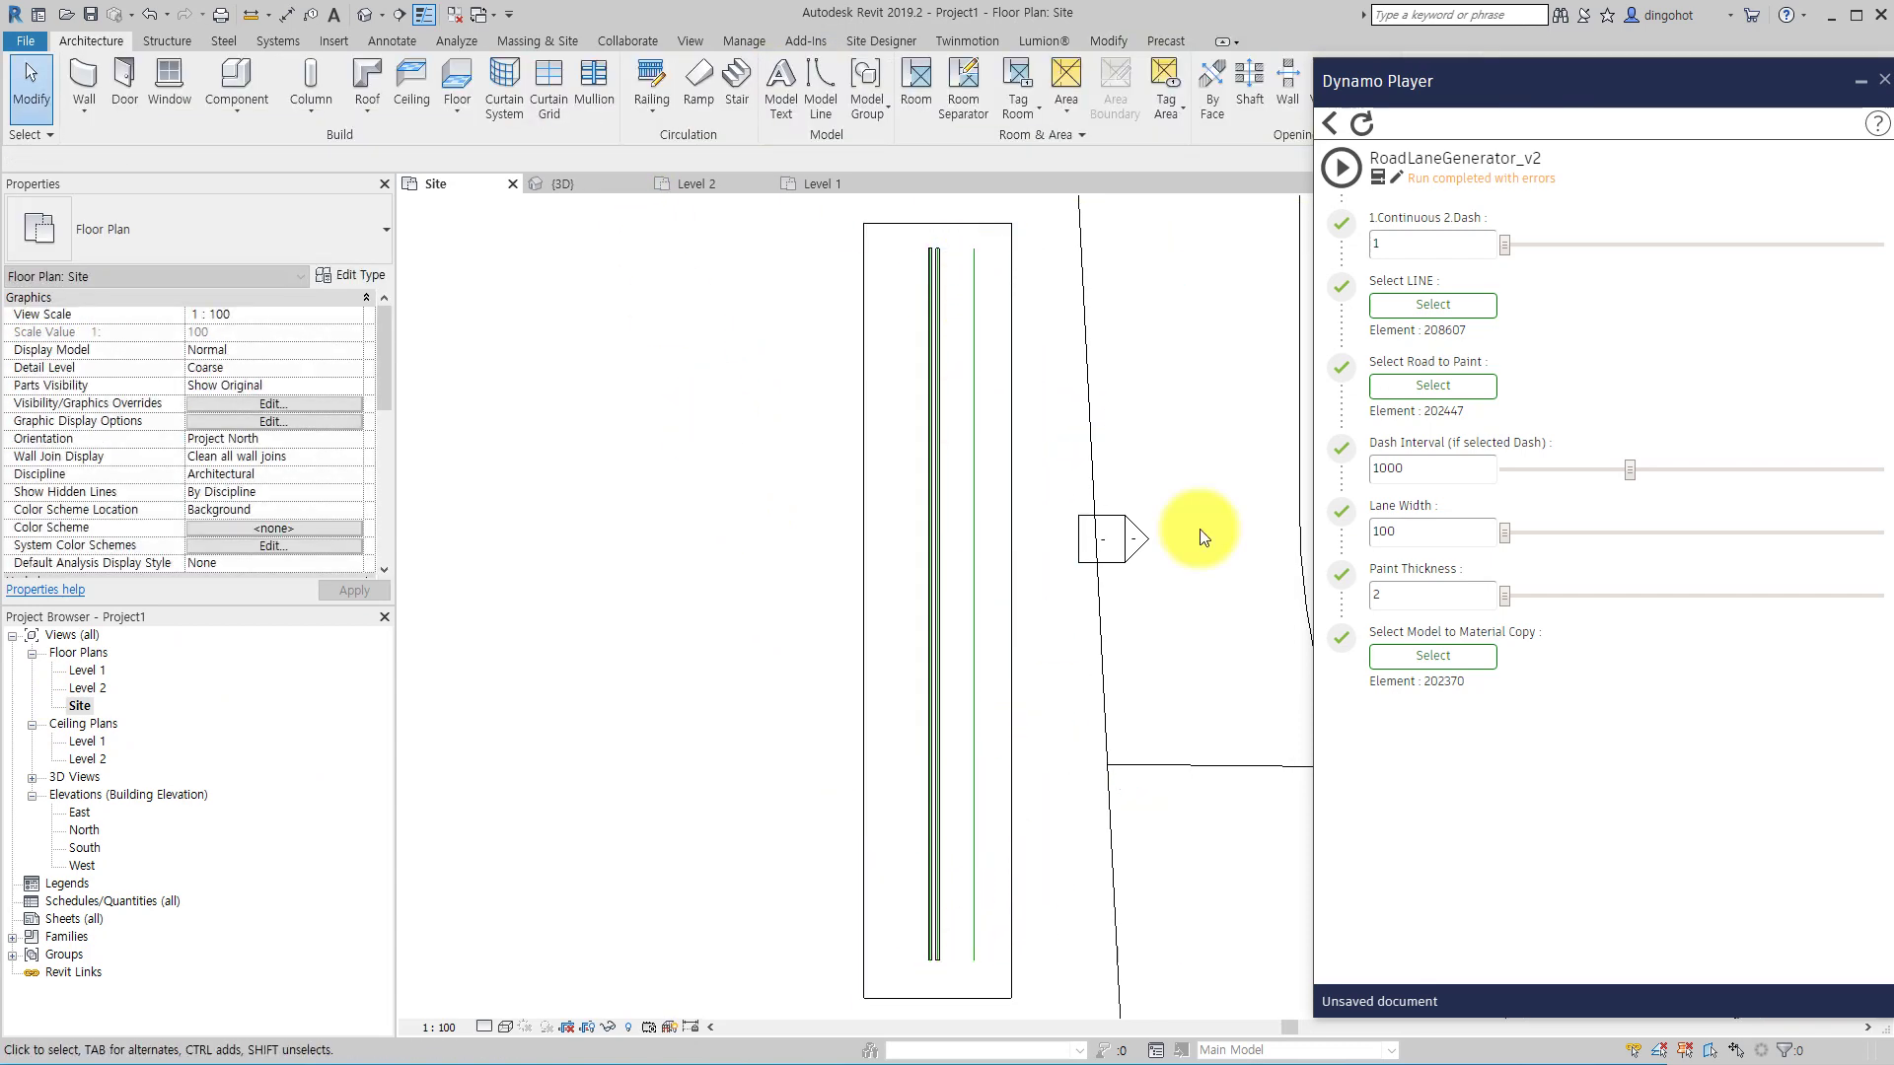
# - Set the lane type to 2 (dash), run RoadLaneGenerator_v2 with the current line selection, and check the floor in the 3D view
pyautogui.click(1396, 246)
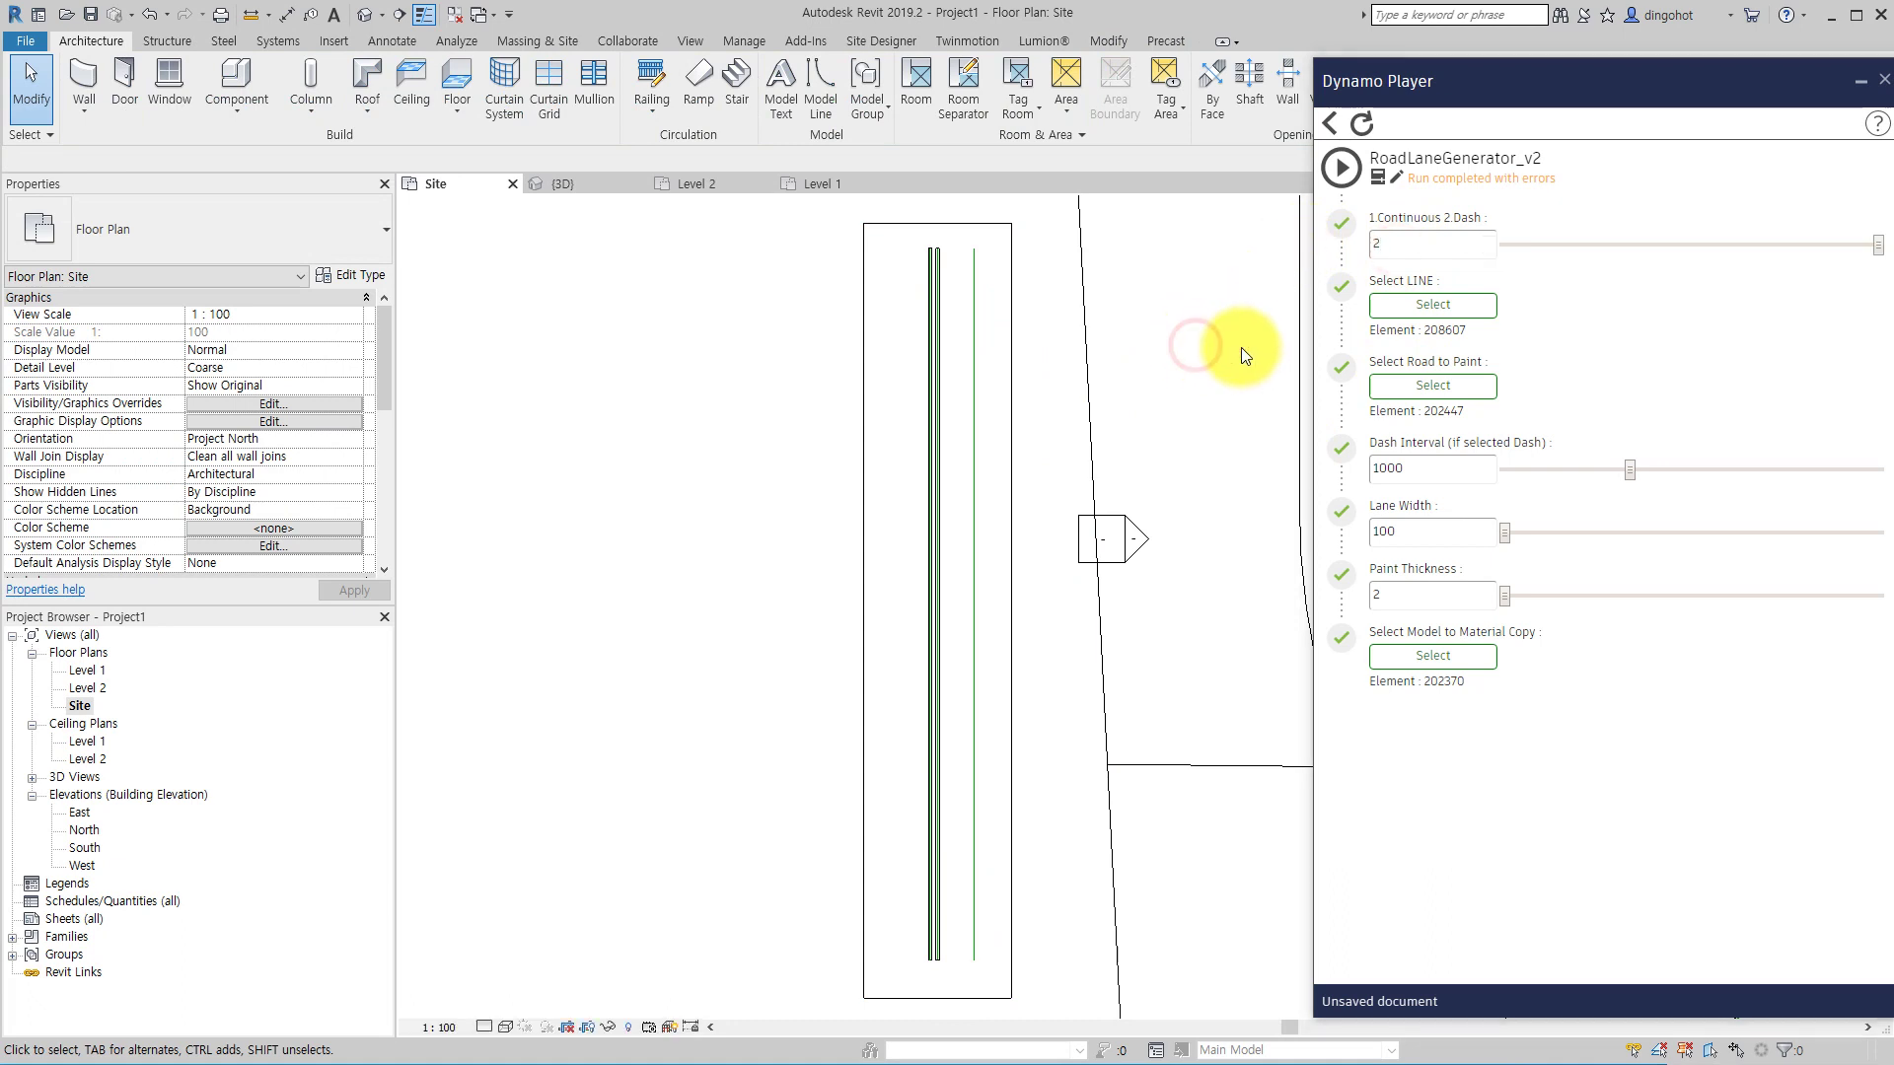
pyautogui.click(1340, 168)
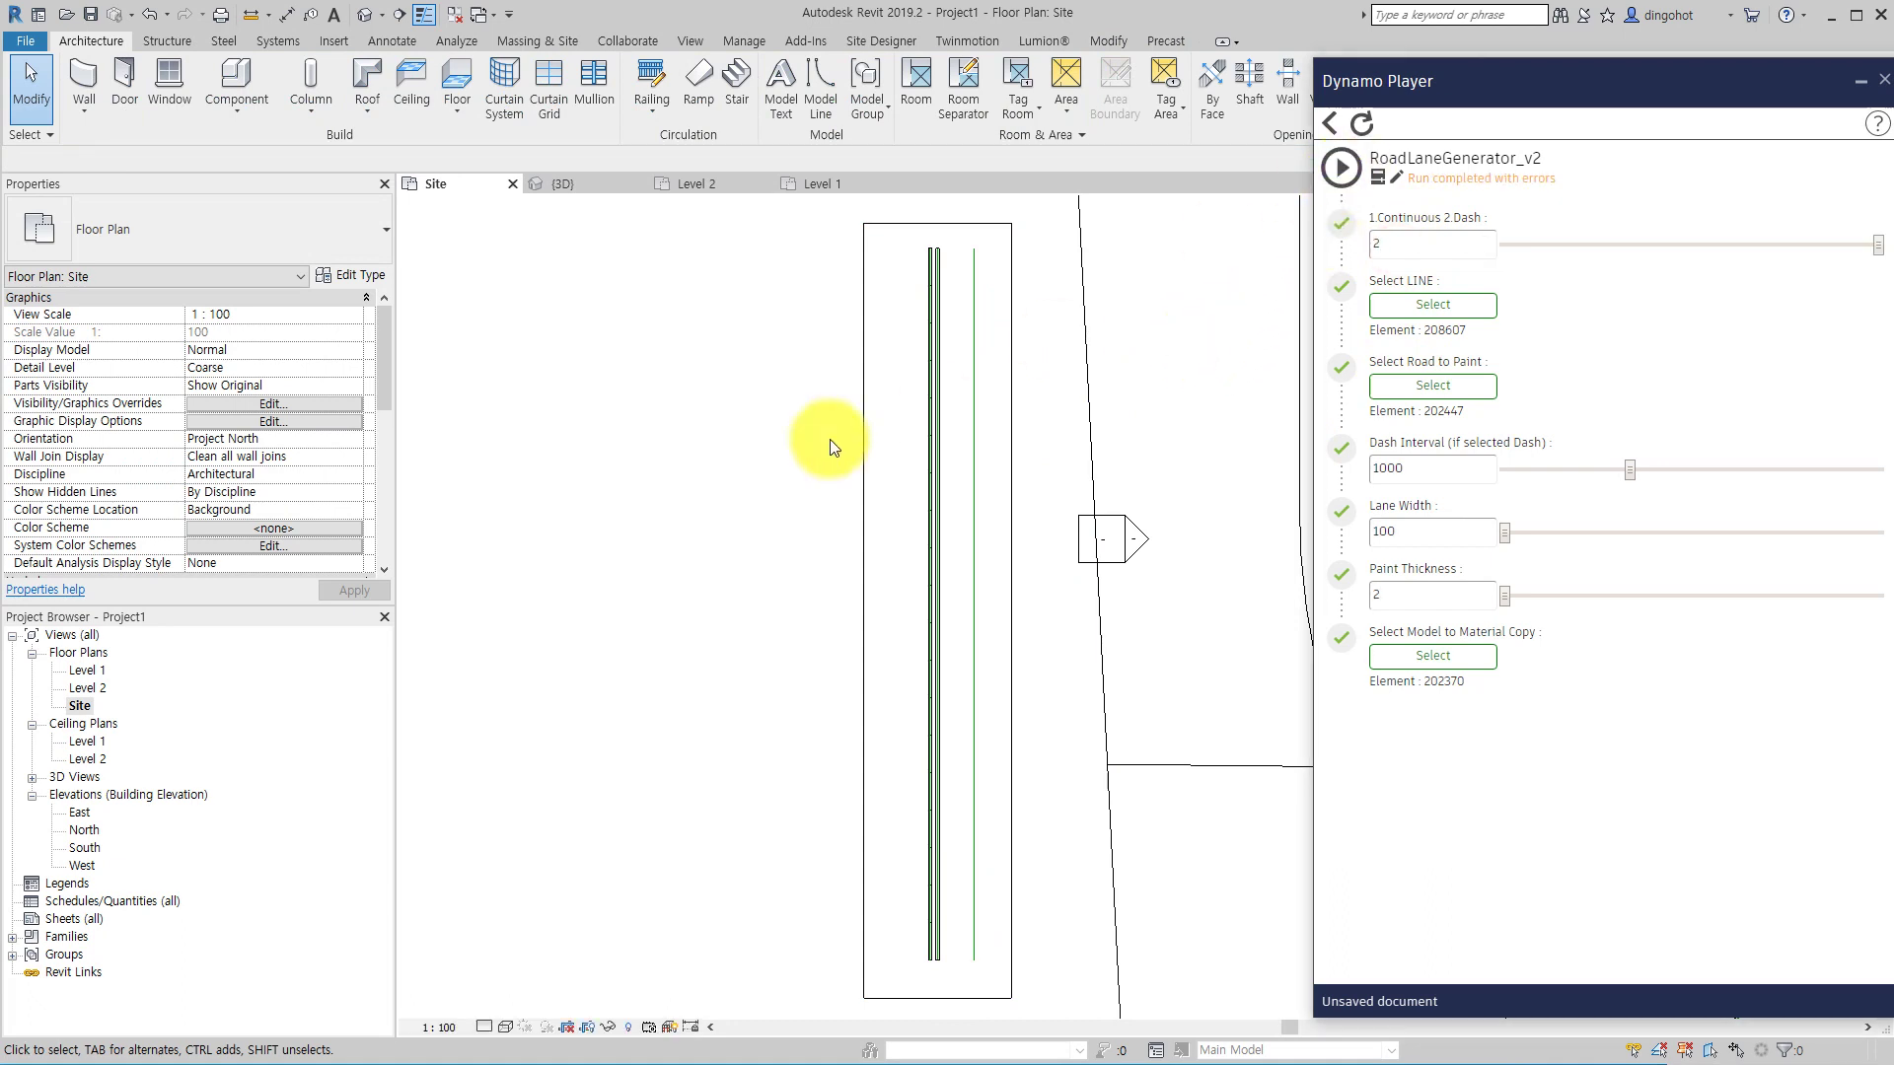
pyautogui.click(365, 14)
pyautogui.keyDown('shift'); pyautogui.moveTo(729, 714); pyautogui.dragTo(722, 710, button='middle'); pyautogui.keyUp('shift')
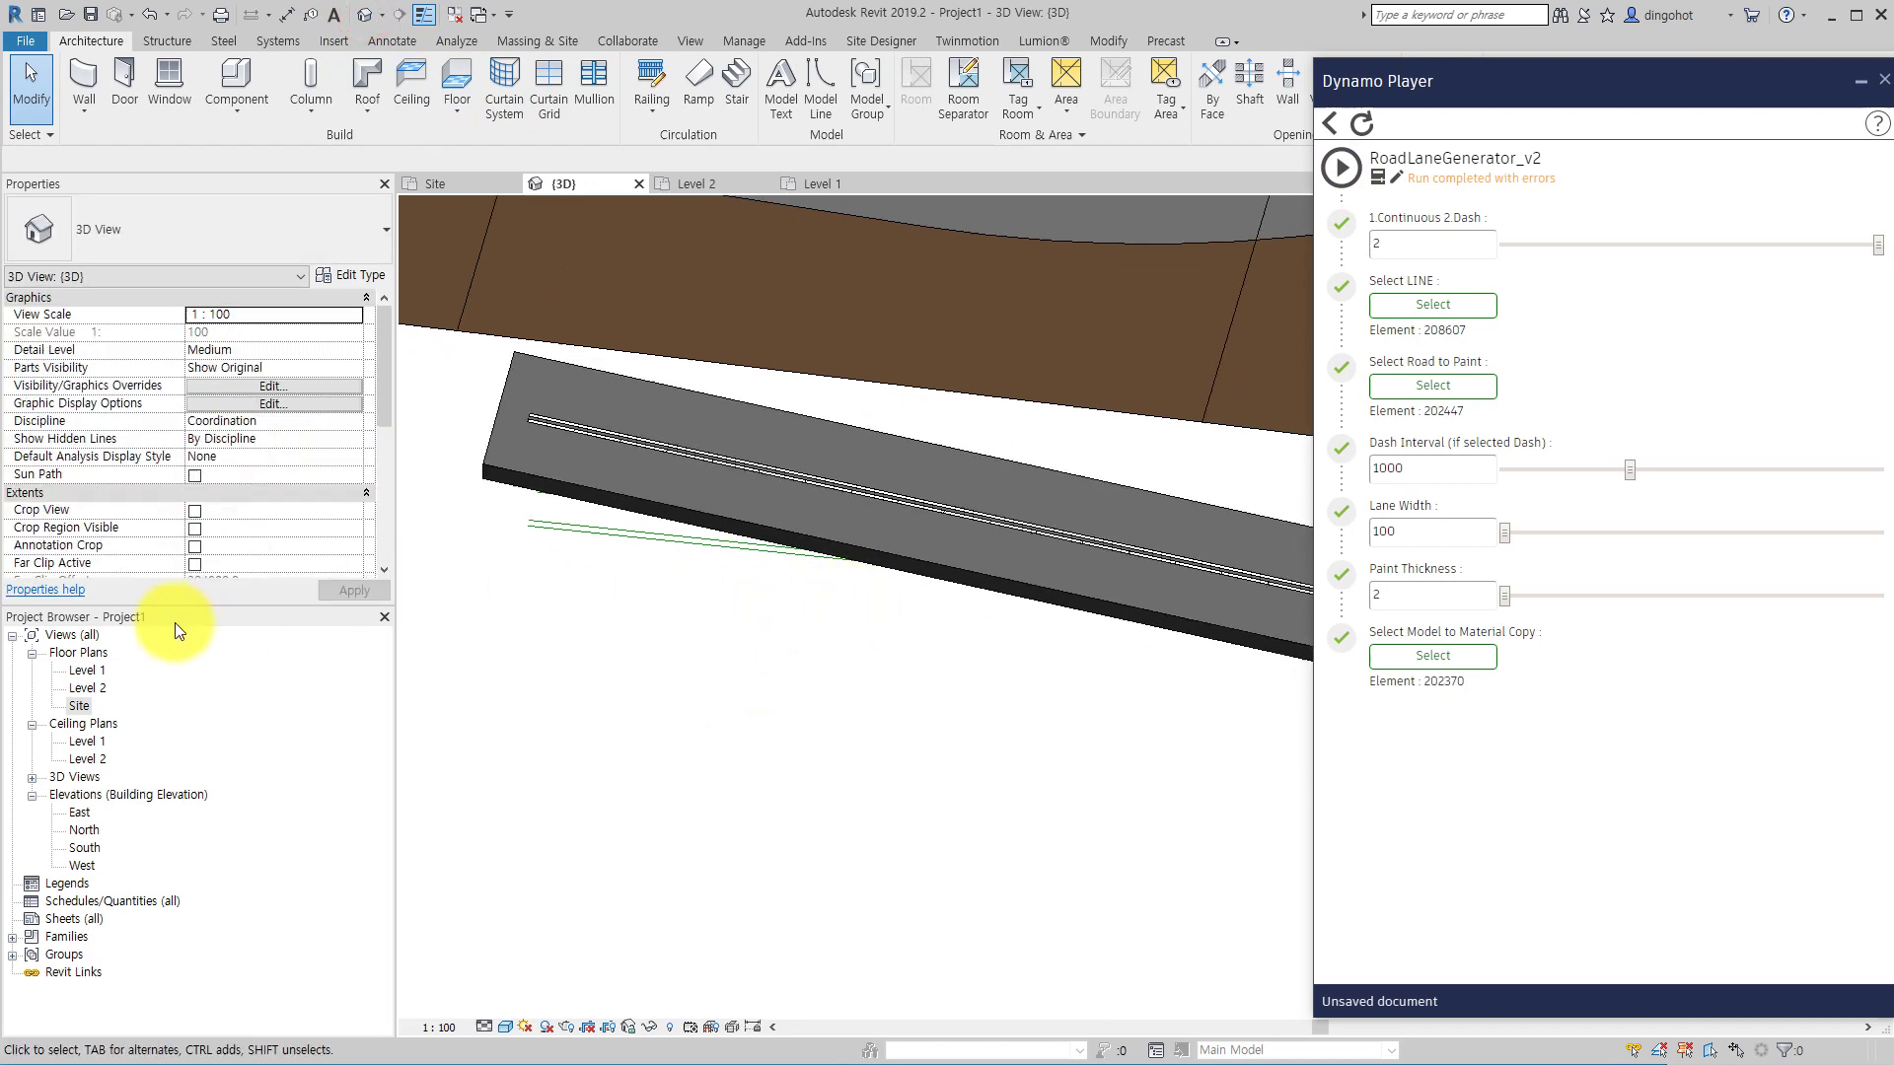
# - In the Site floor plan, select the third model line as LINE and its floor as the road, and run RoadLaneGenerator_v2
pyautogui.doubleClick(79, 706)
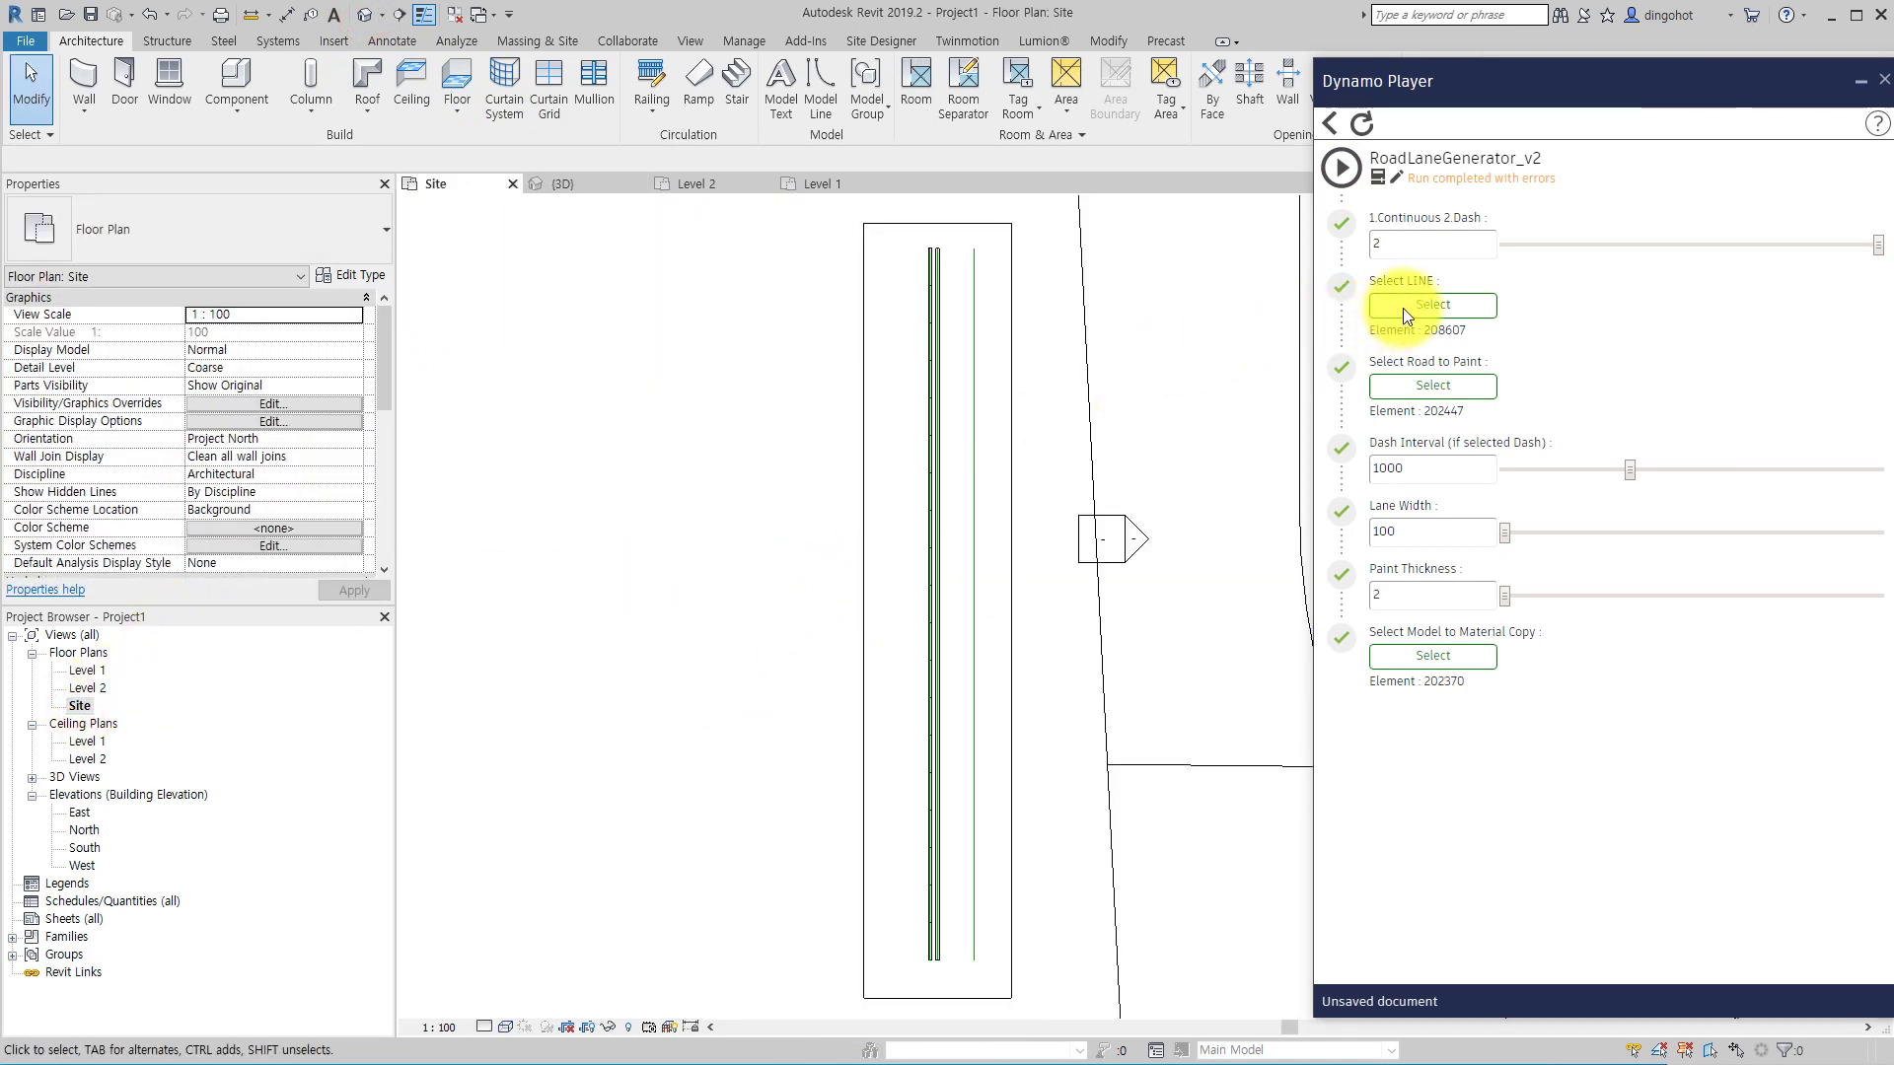
pyautogui.click(1402, 308)
pyautogui.click(979, 381)
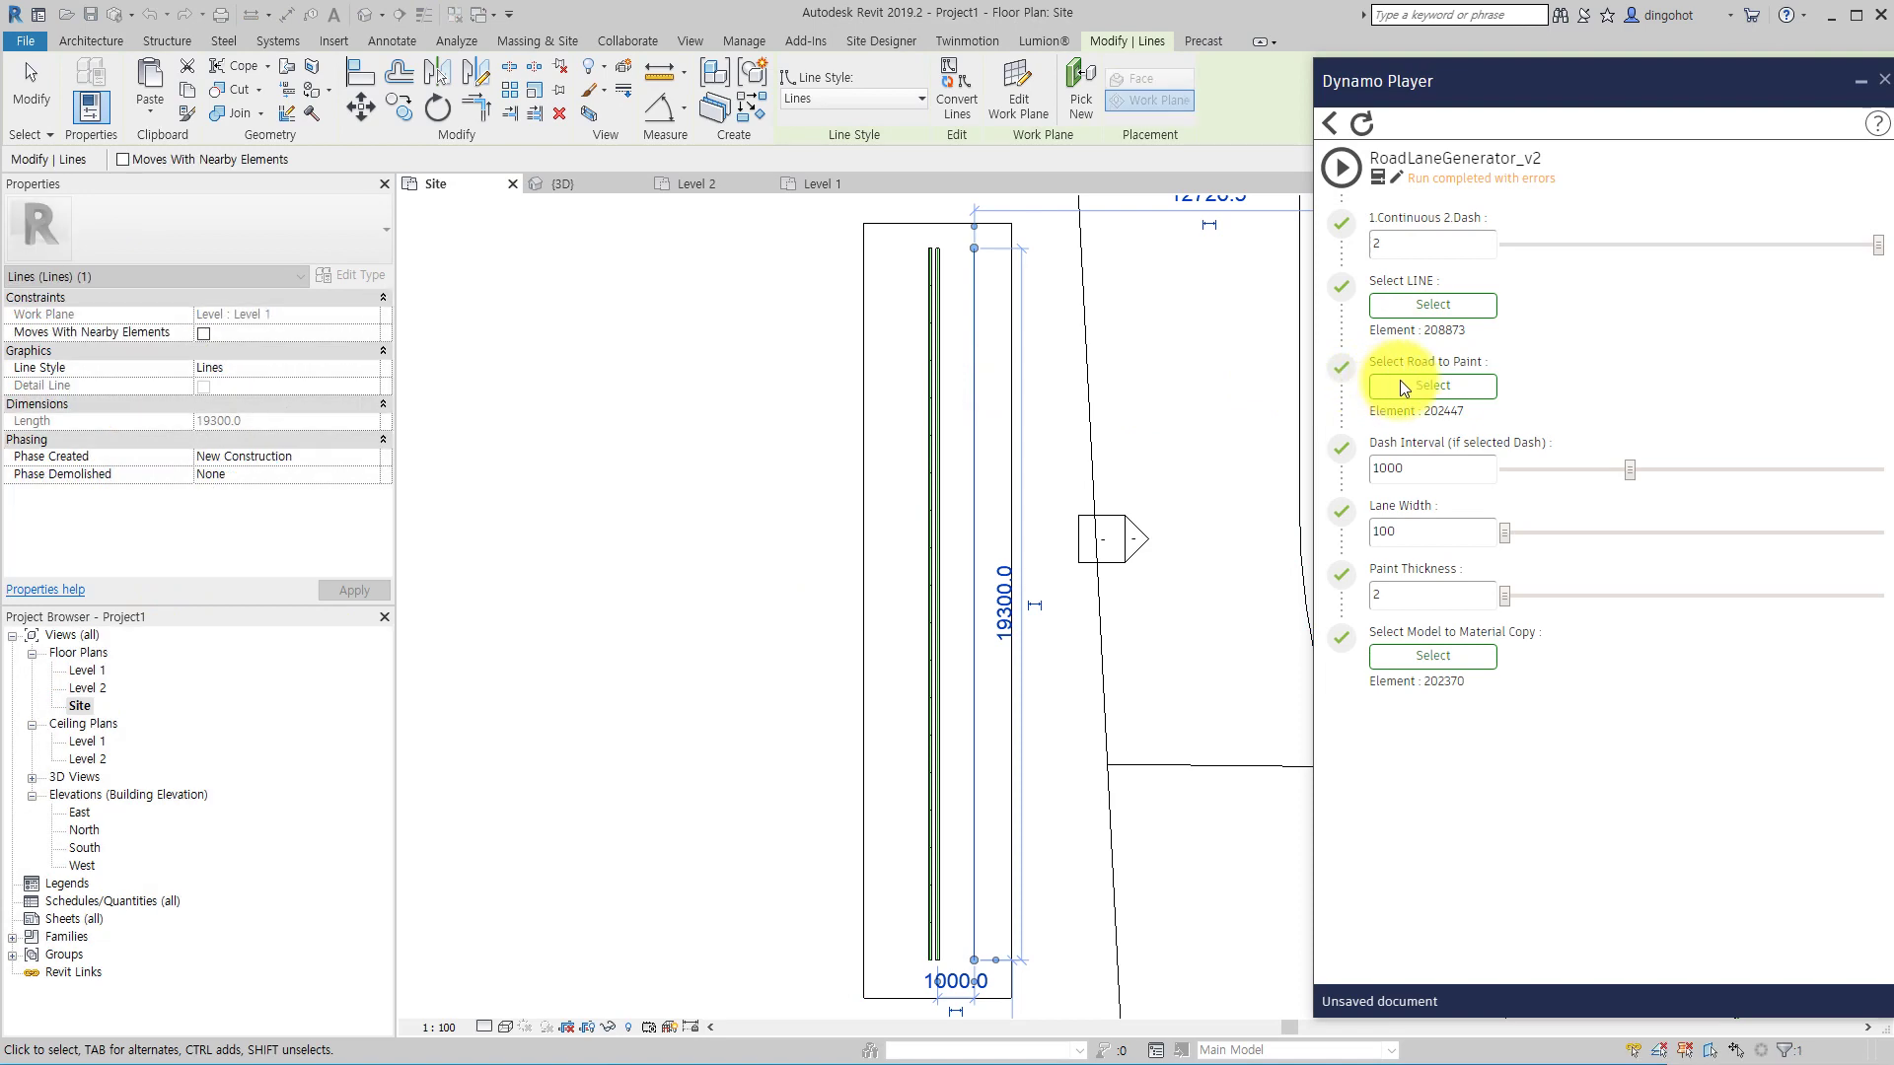
pyautogui.click(1423, 385)
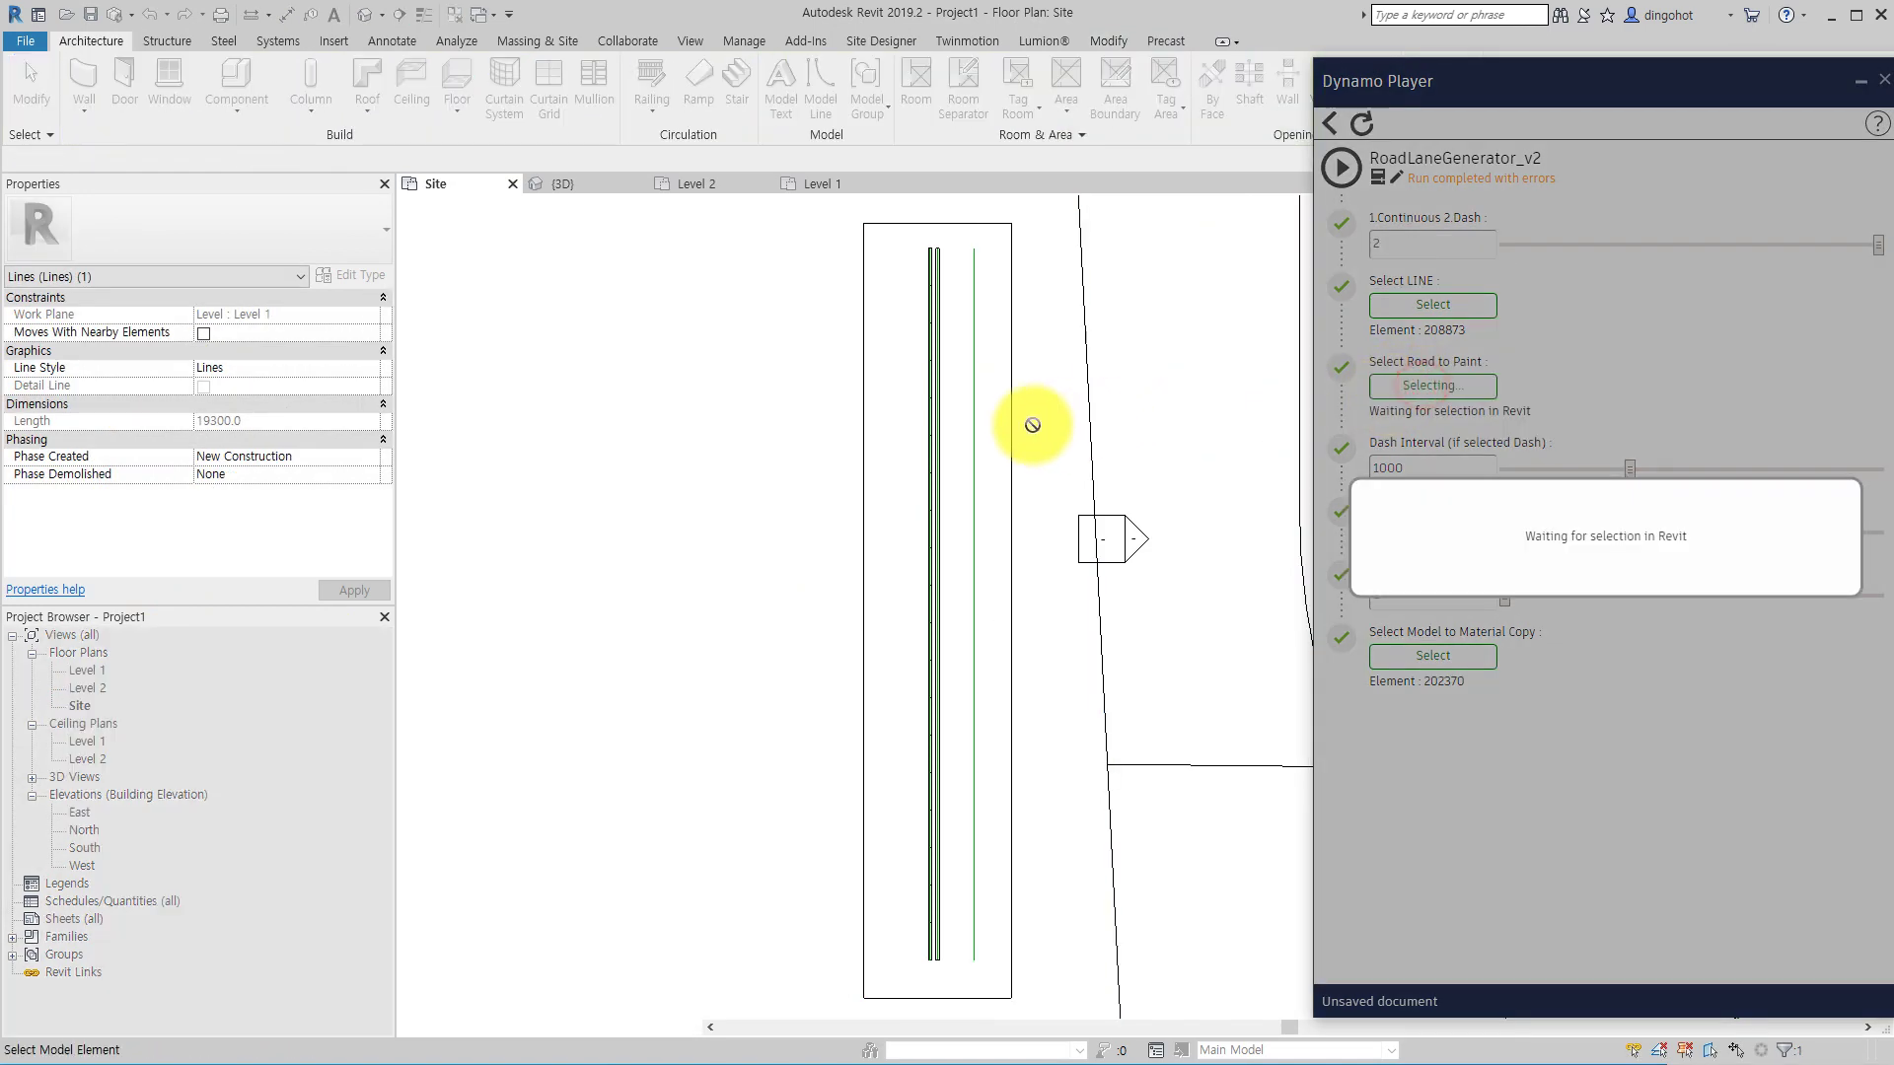
pyautogui.click(1008, 424)
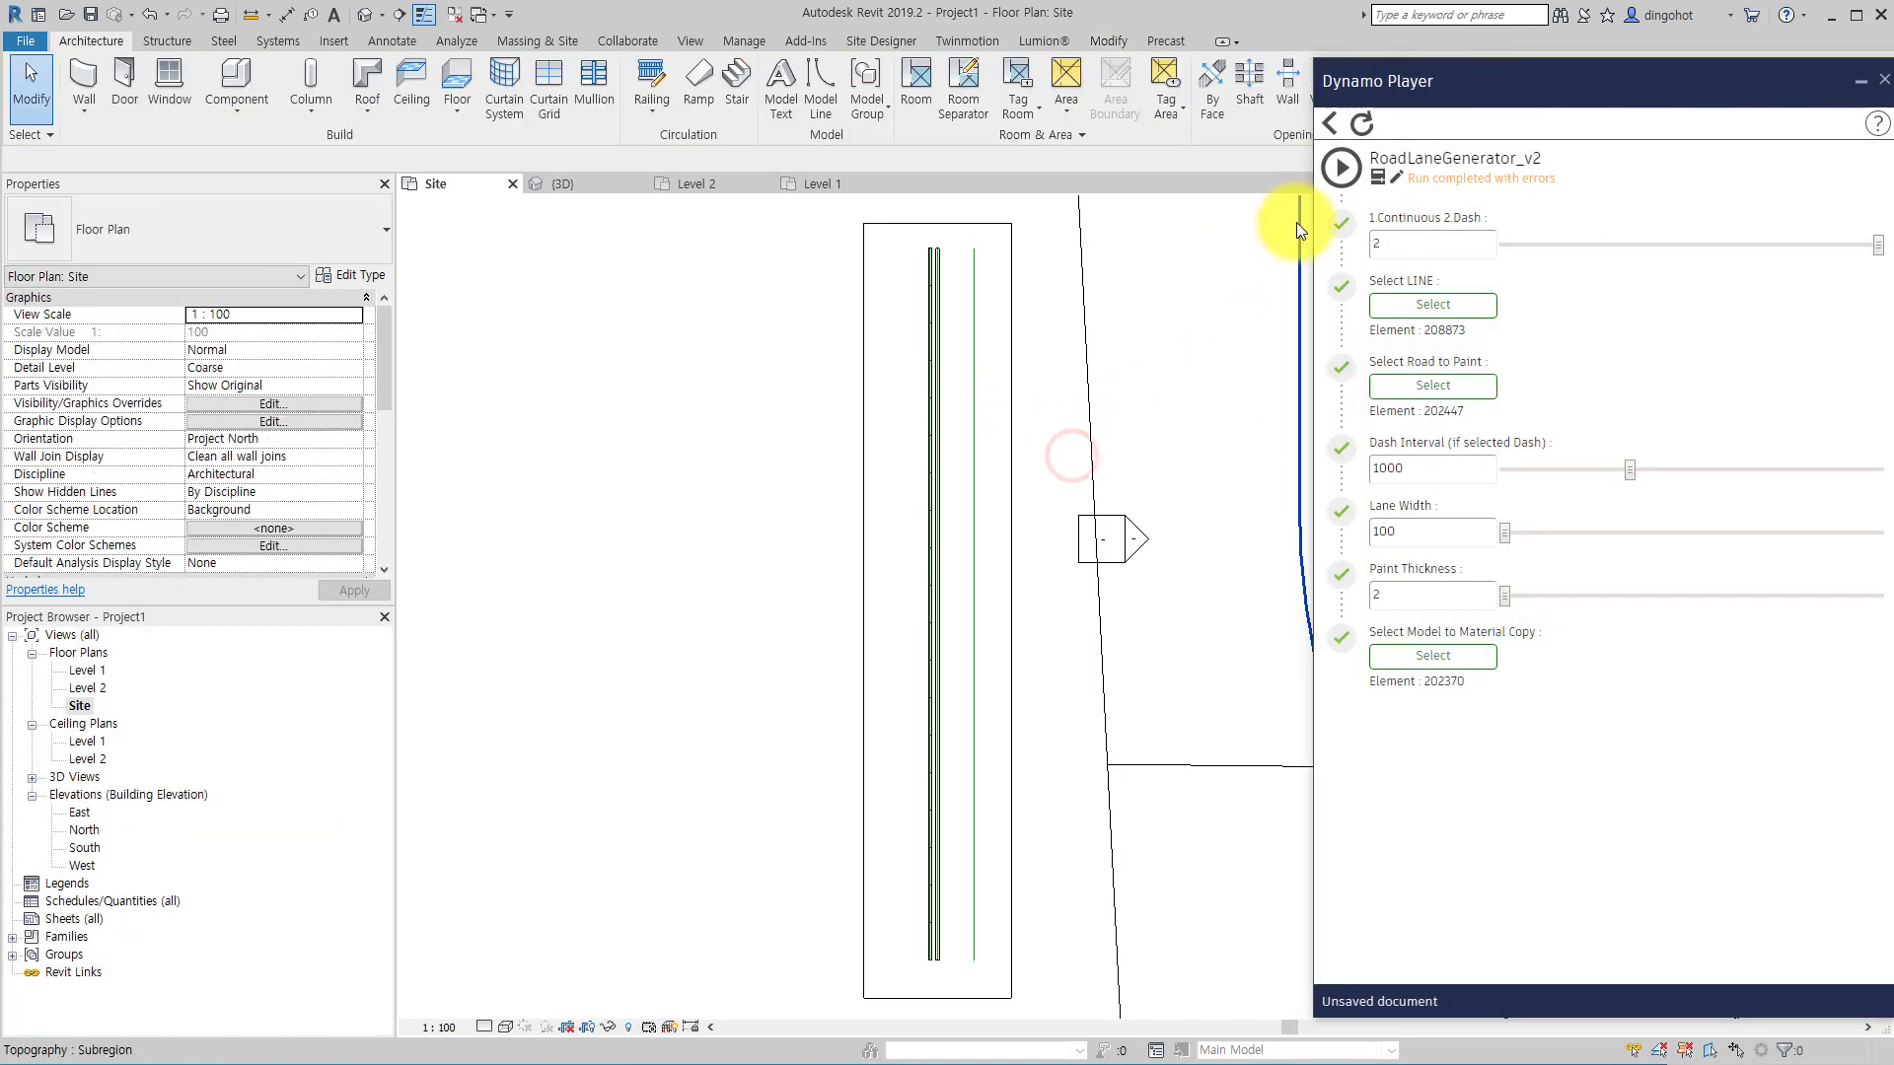
pyautogui.click(1340, 168)
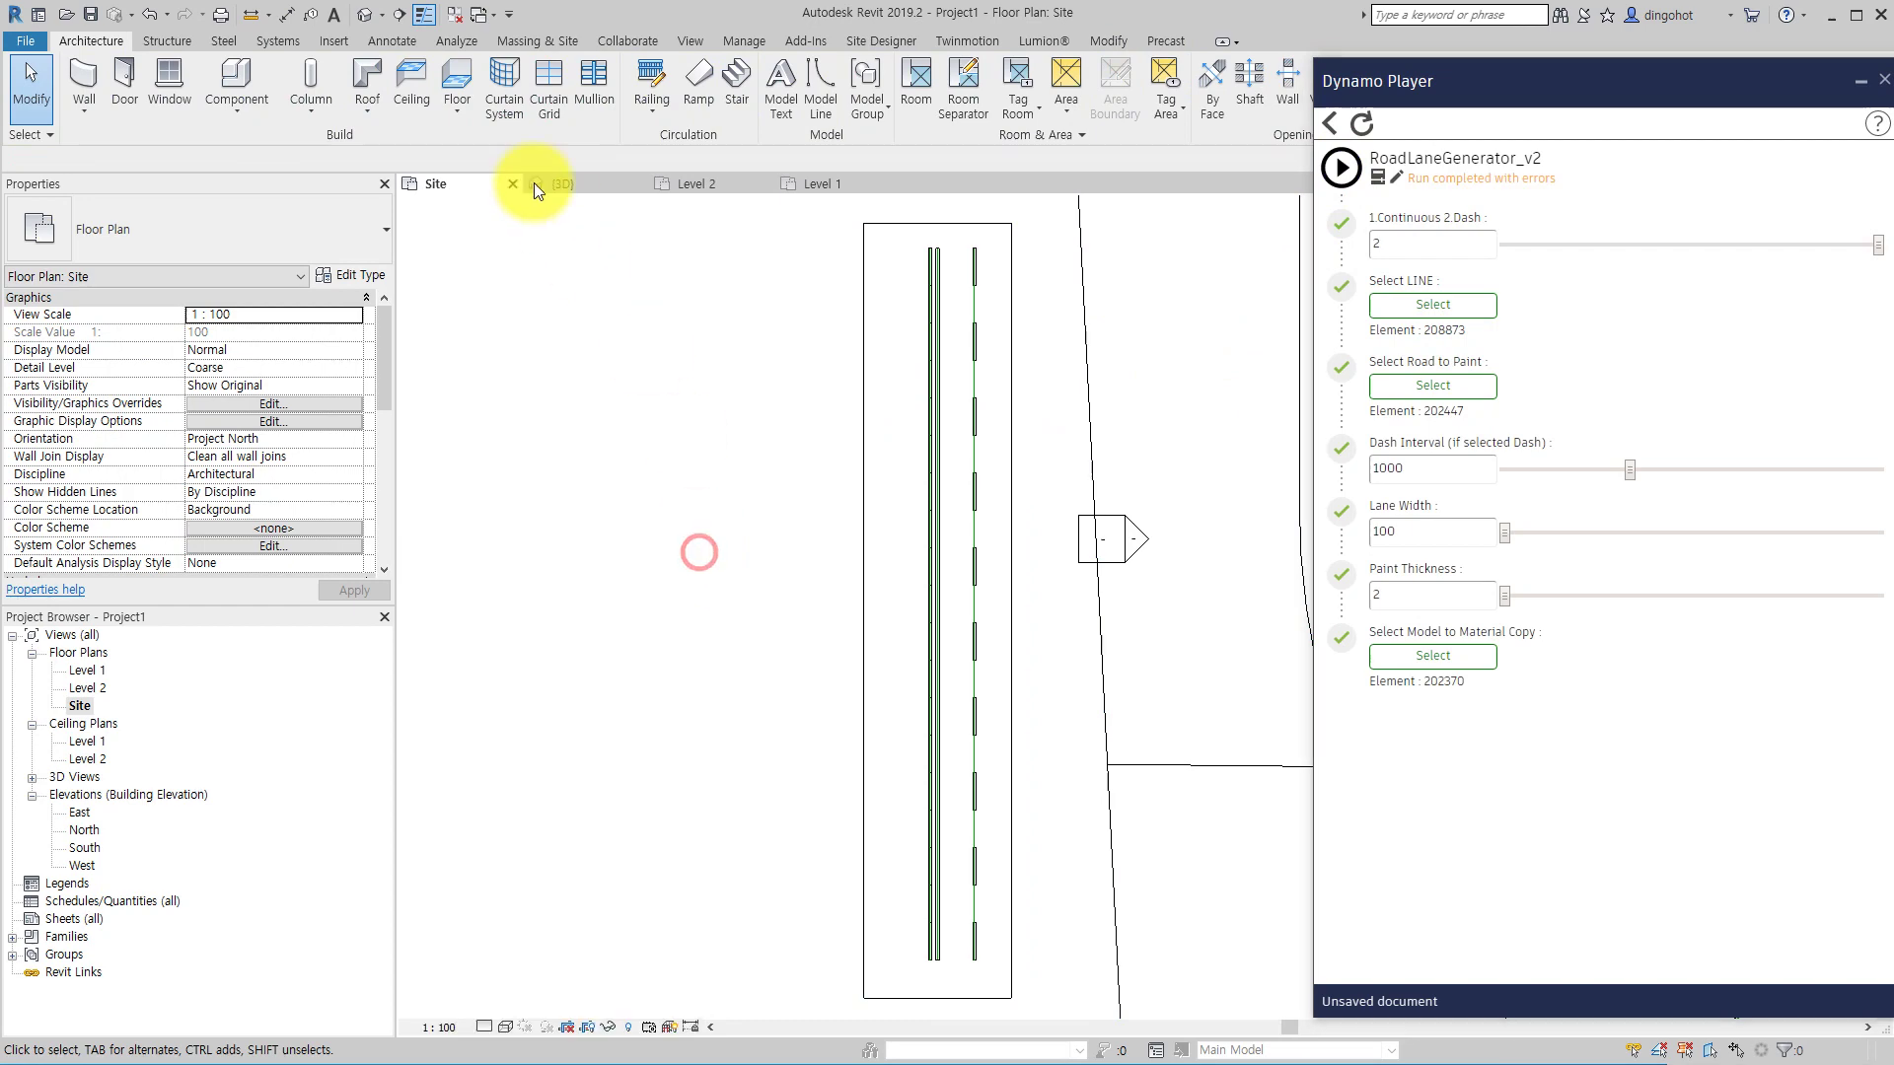
# - Examine the white lanes on the narrow floor and the curved road's lanes in the 3D view
pyautogui.click(364, 16)
pyautogui.keyDown('shift'); pyautogui.moveTo(706, 762); pyautogui.dragTo(867, 753, button='middle'); pyautogui.keyUp('shift')
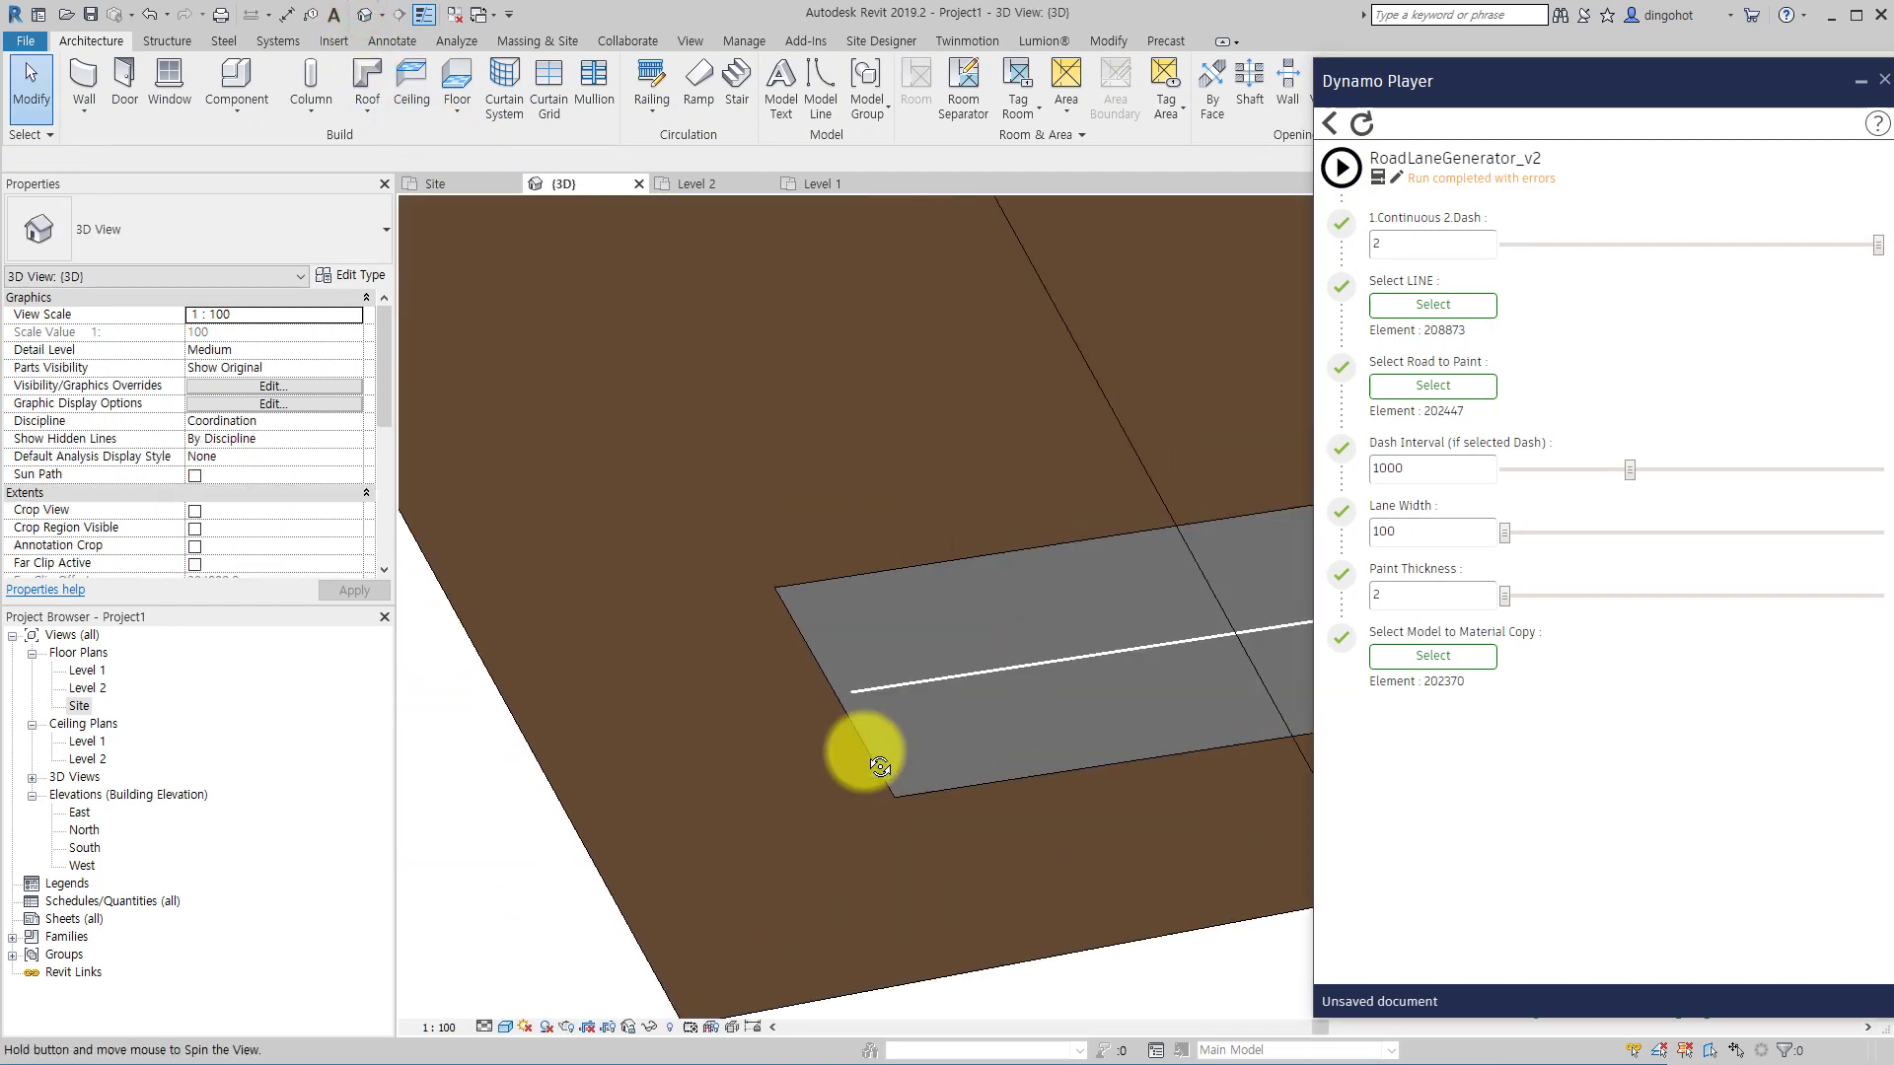
pyautogui.moveTo(802, 625); pyautogui.dragTo(262, 618, button='middle')
pyautogui.scroll(-3, 838, 814)
pyautogui.keyDown('shift'); pyautogui.moveTo(837, 814); pyautogui.dragTo(707, 1038, button='middle'); pyautogui.keyUp('shift')
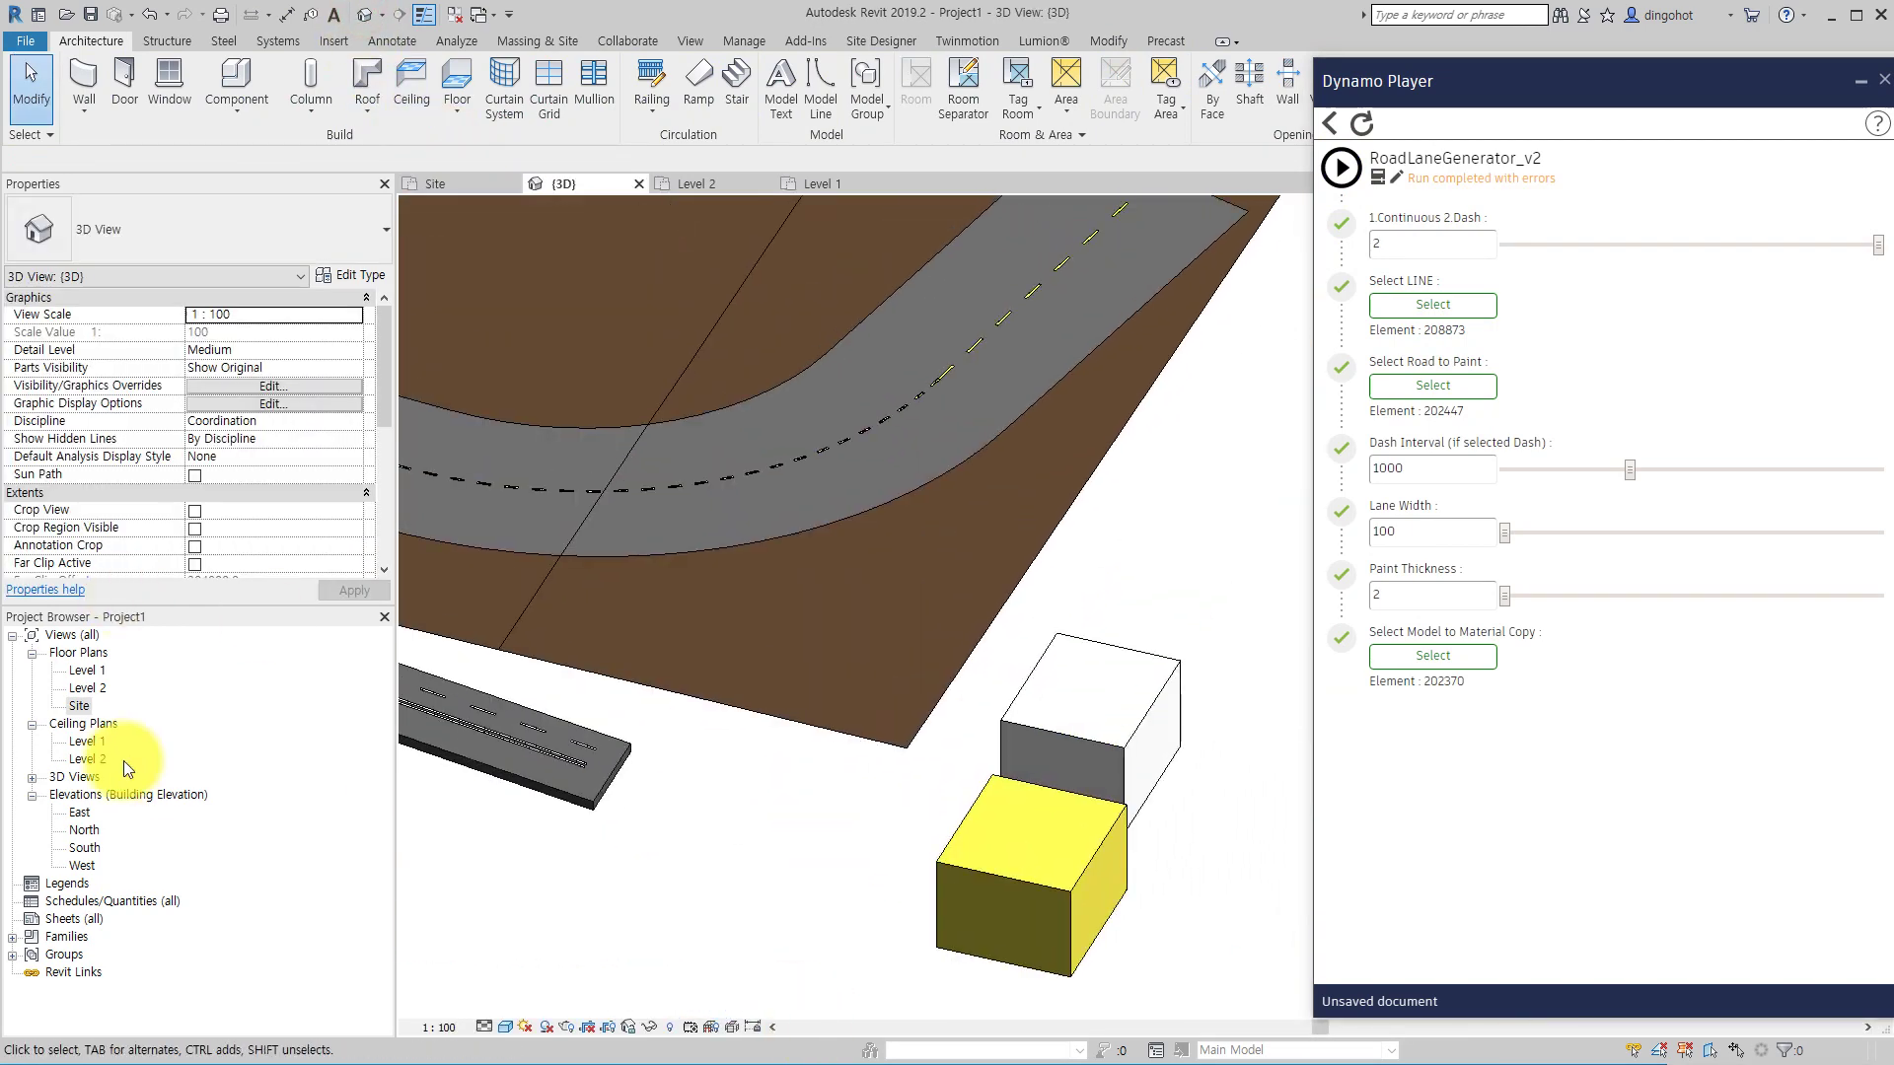
# - In the Site floor plan, draw a slanted model line about 27000 mm long on the terrain east of the curved road
pyautogui.doubleClick(86, 707)
pyautogui.scroll(2, 1059, 743)
pyautogui.moveTo(1060, 742); pyautogui.dragTo(732, 764, button='middle')
pyautogui.click(819, 91)
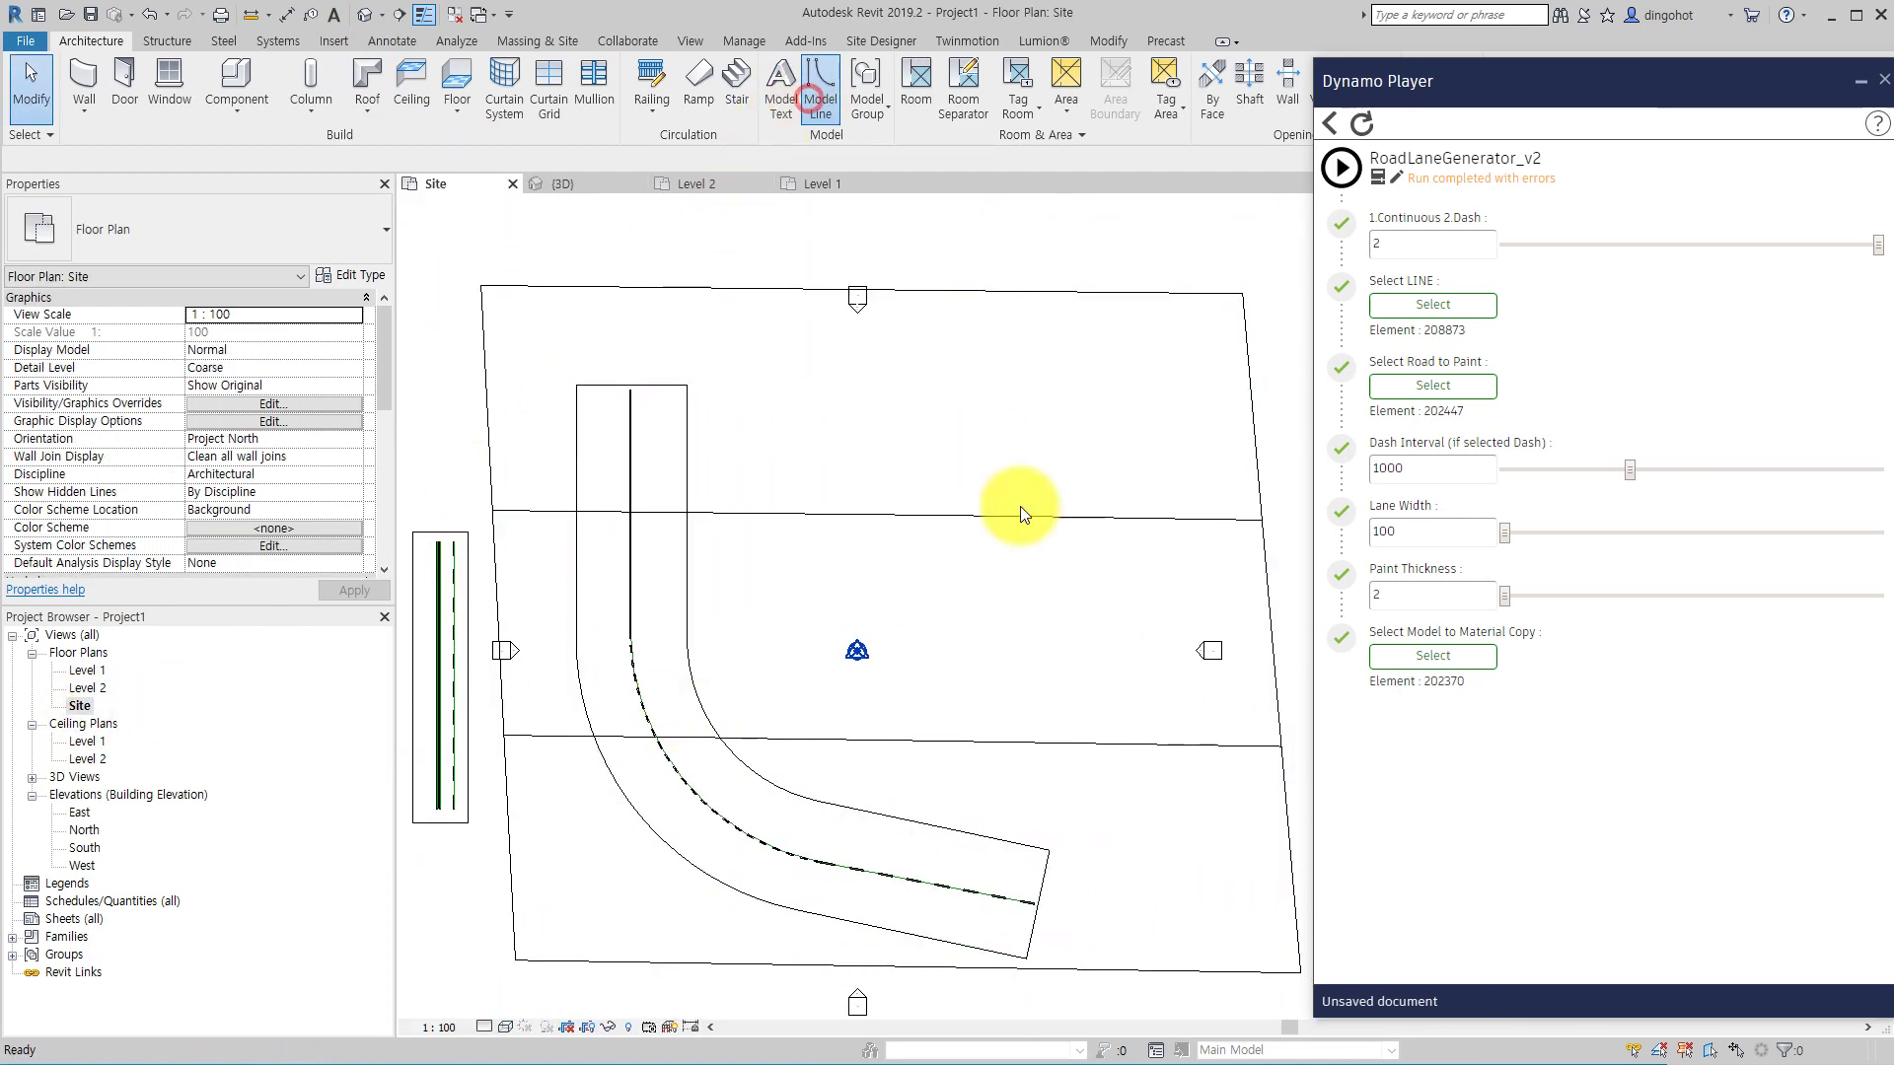
pyautogui.click(981, 361)
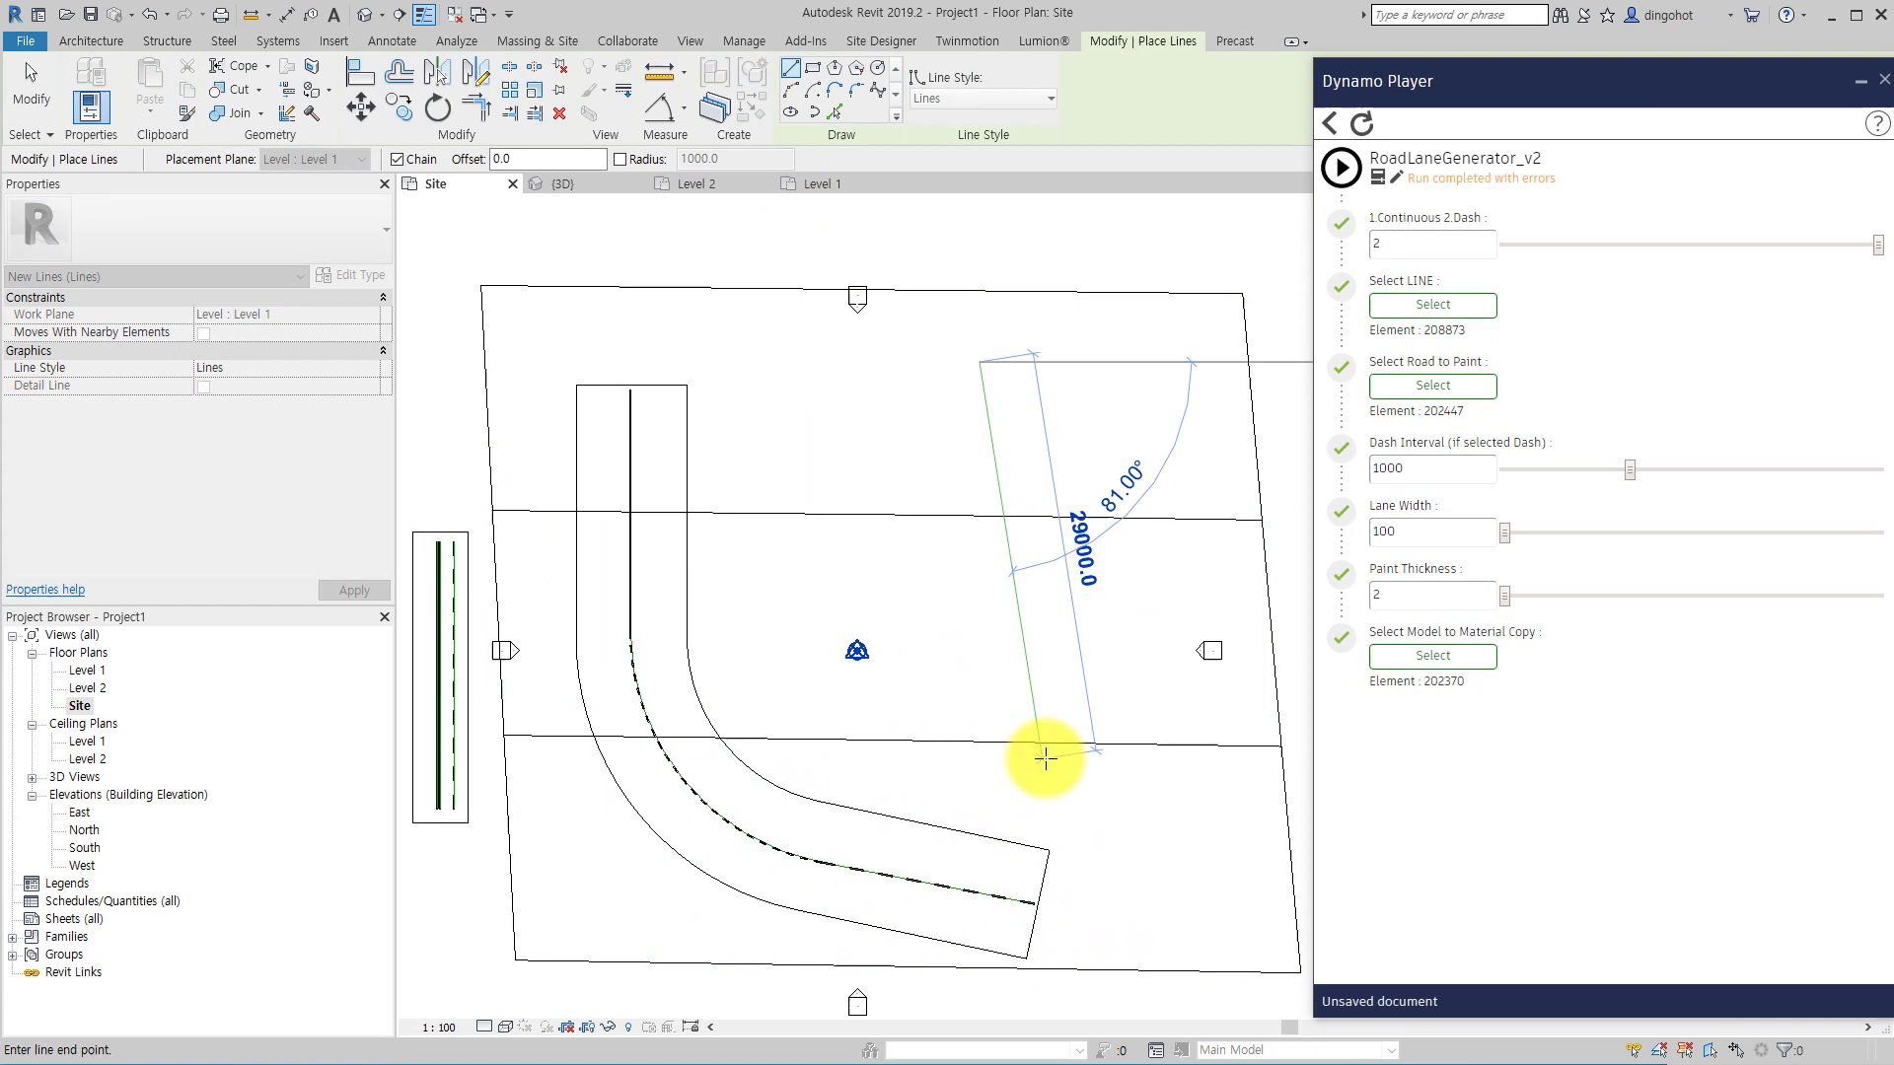
pyautogui.click(1038, 732)
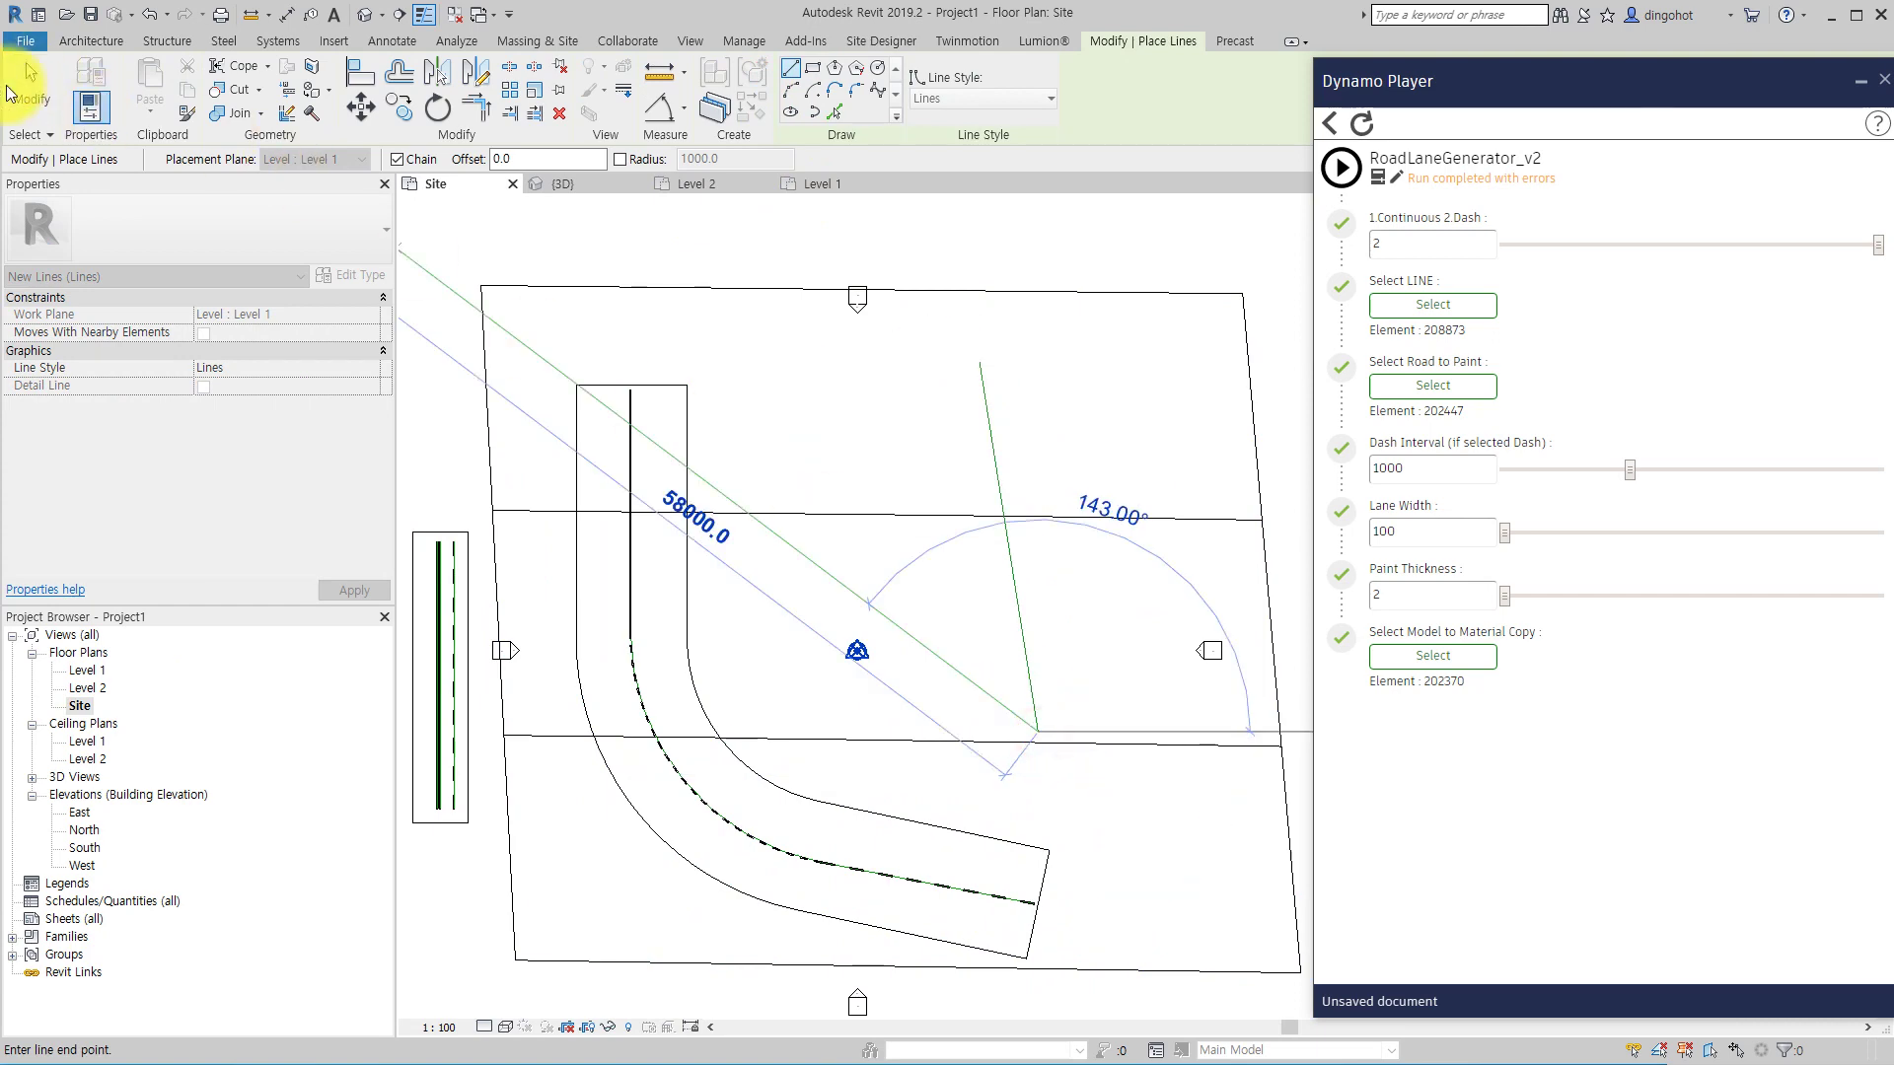
pyautogui.click(31, 94)
# - With Site Designer, locate a two-lane curb-and-gutter Sample Street along the slanted line, using it as existing host line, 1000 mm above the toposurface
pyautogui.click(887, 41)
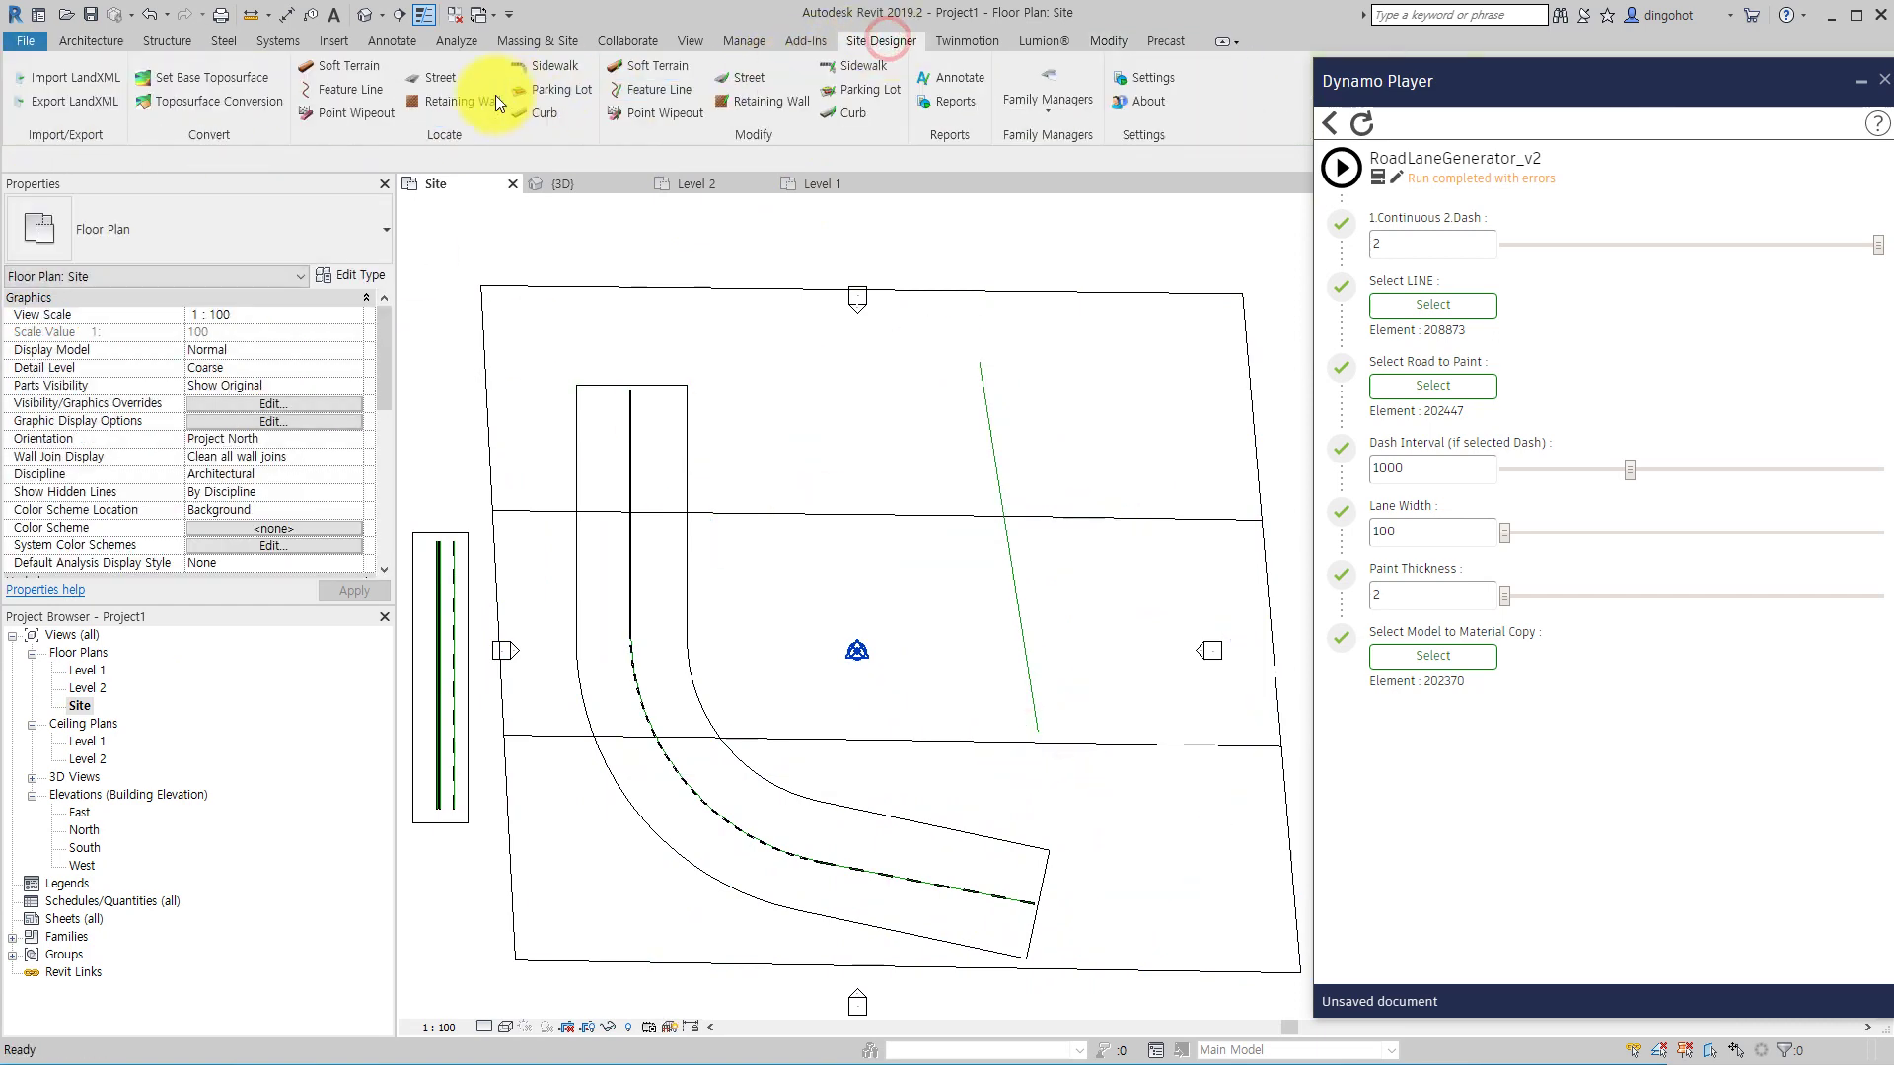
pyautogui.click(229, 80)
pyautogui.click(211, 172)
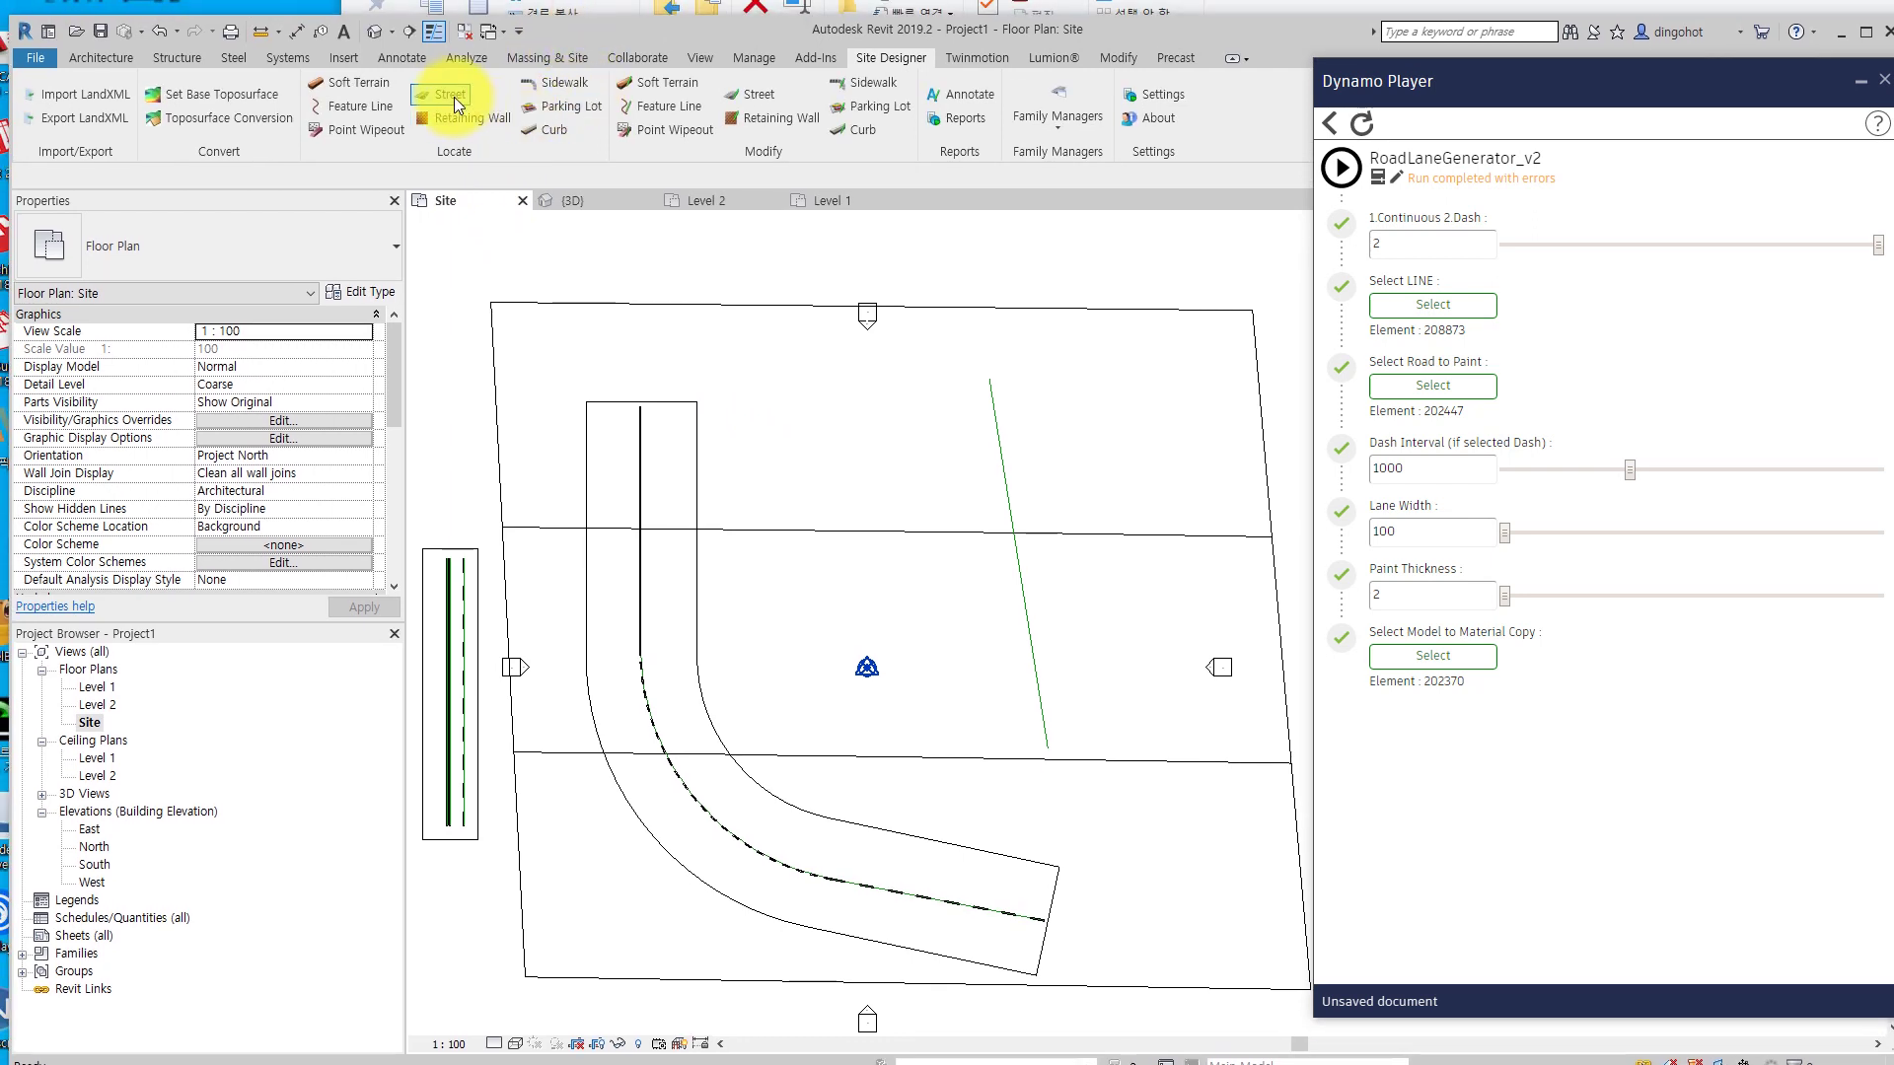
pyautogui.click(452, 97)
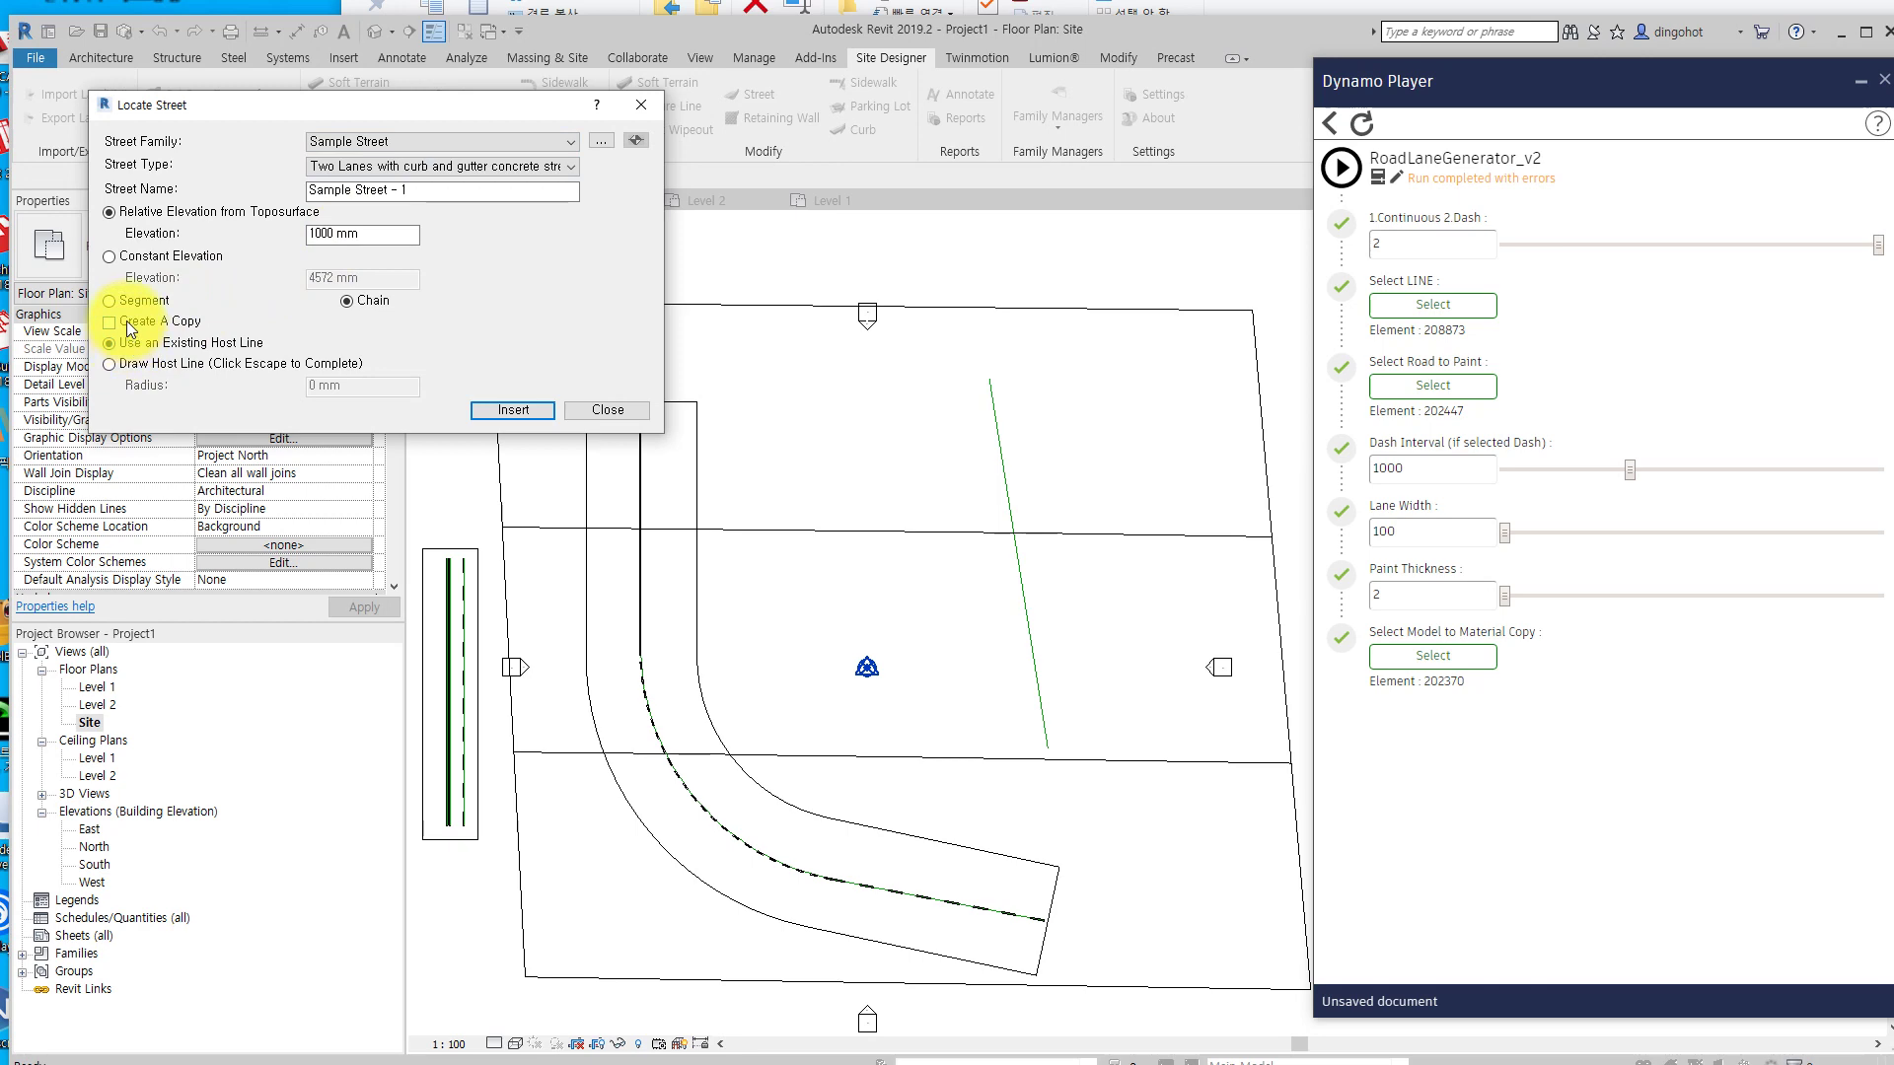
pyautogui.click(499, 407)
pyautogui.click(1010, 467)
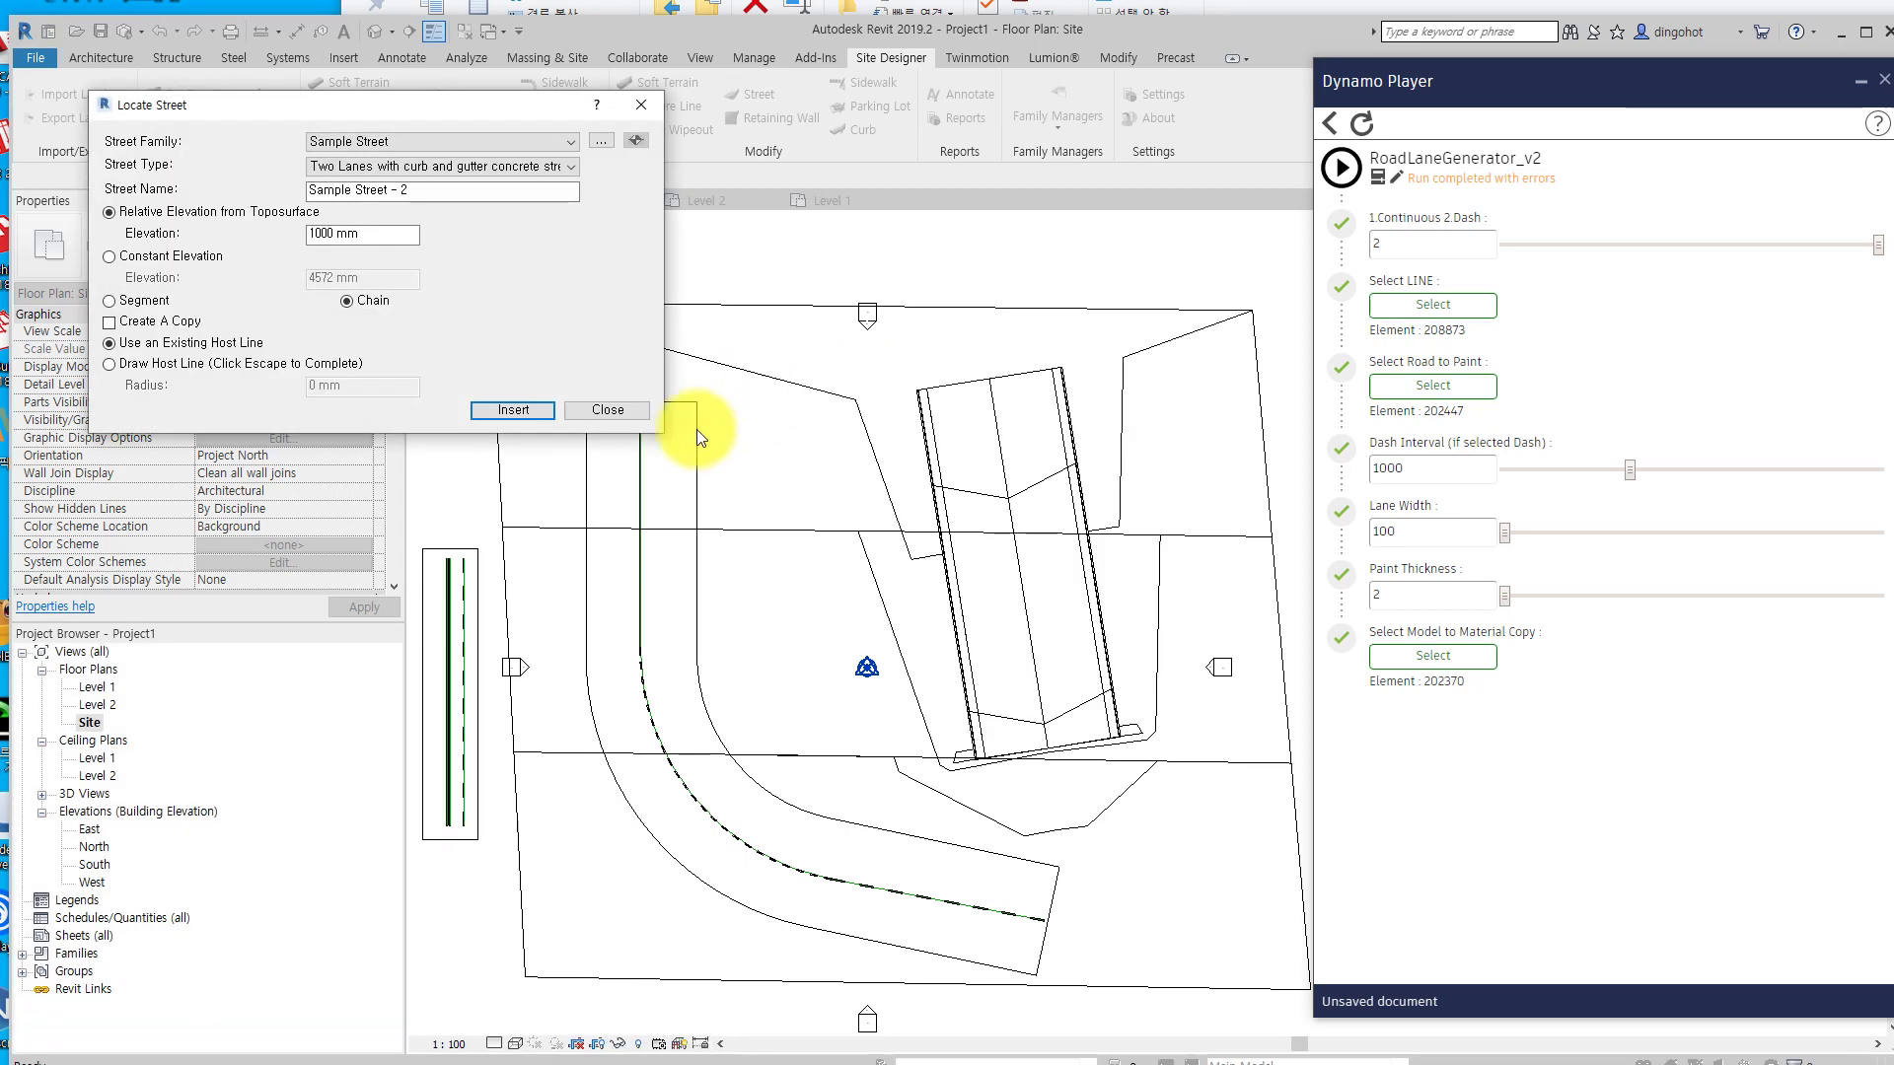
pyautogui.click(589, 412)
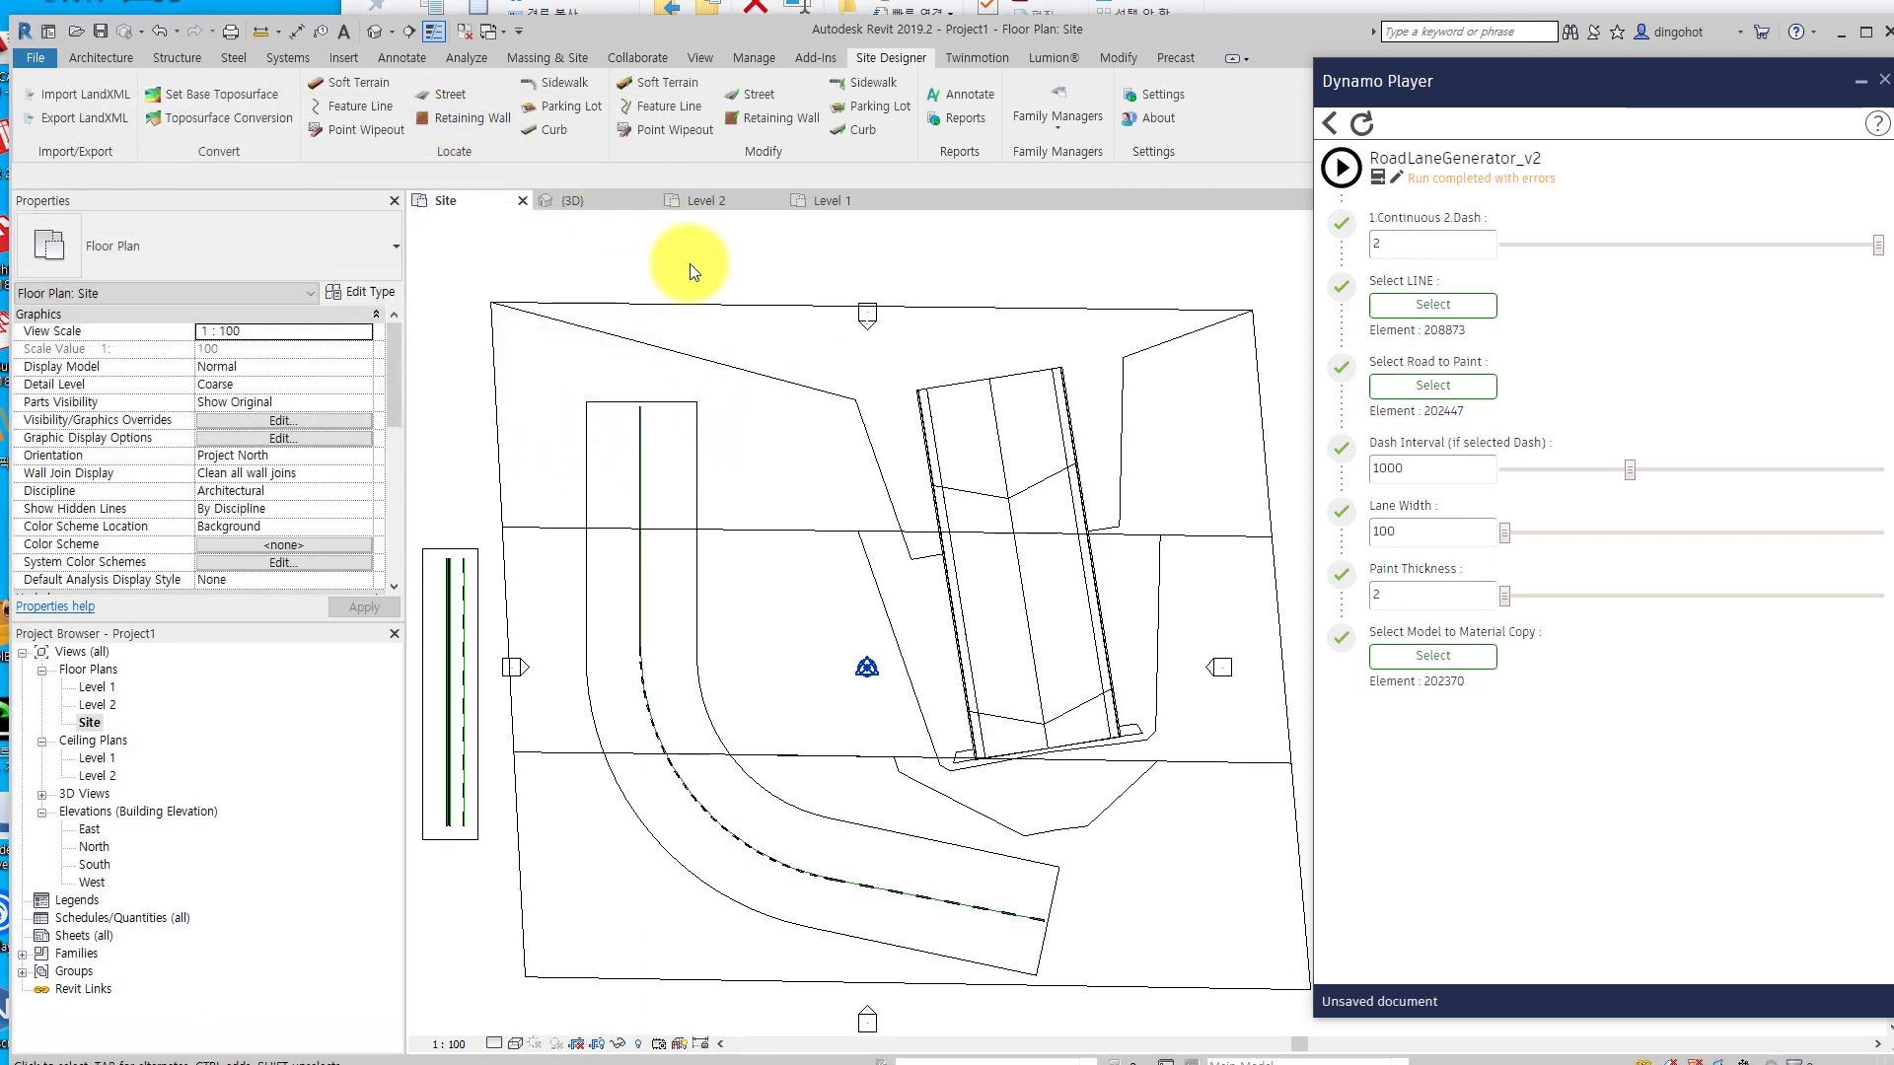
pyautogui.doubleClick(547, 25)
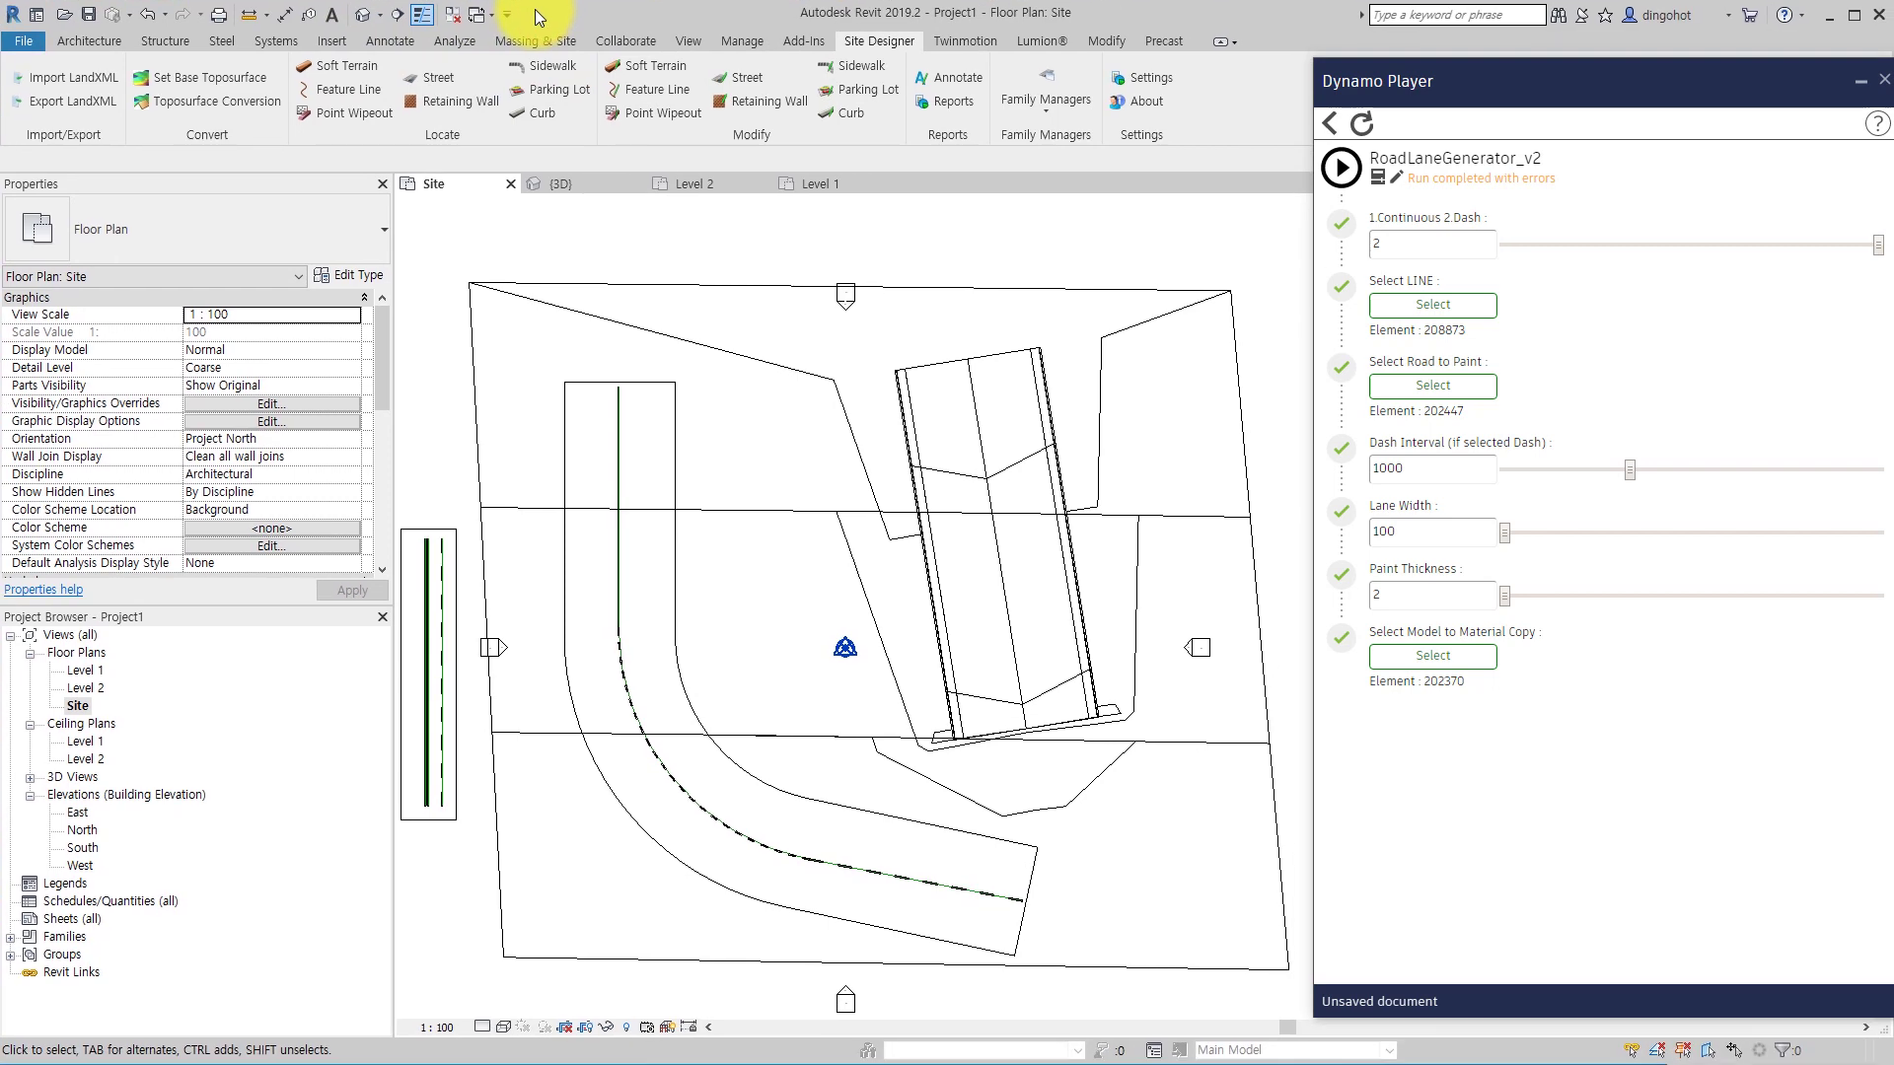
# - Inspect the new street in the 3D view and select its road surface
pyautogui.click(361, 22)
pyautogui.scroll(3, 698, 669)
pyautogui.scroll(-3, 838, 477)
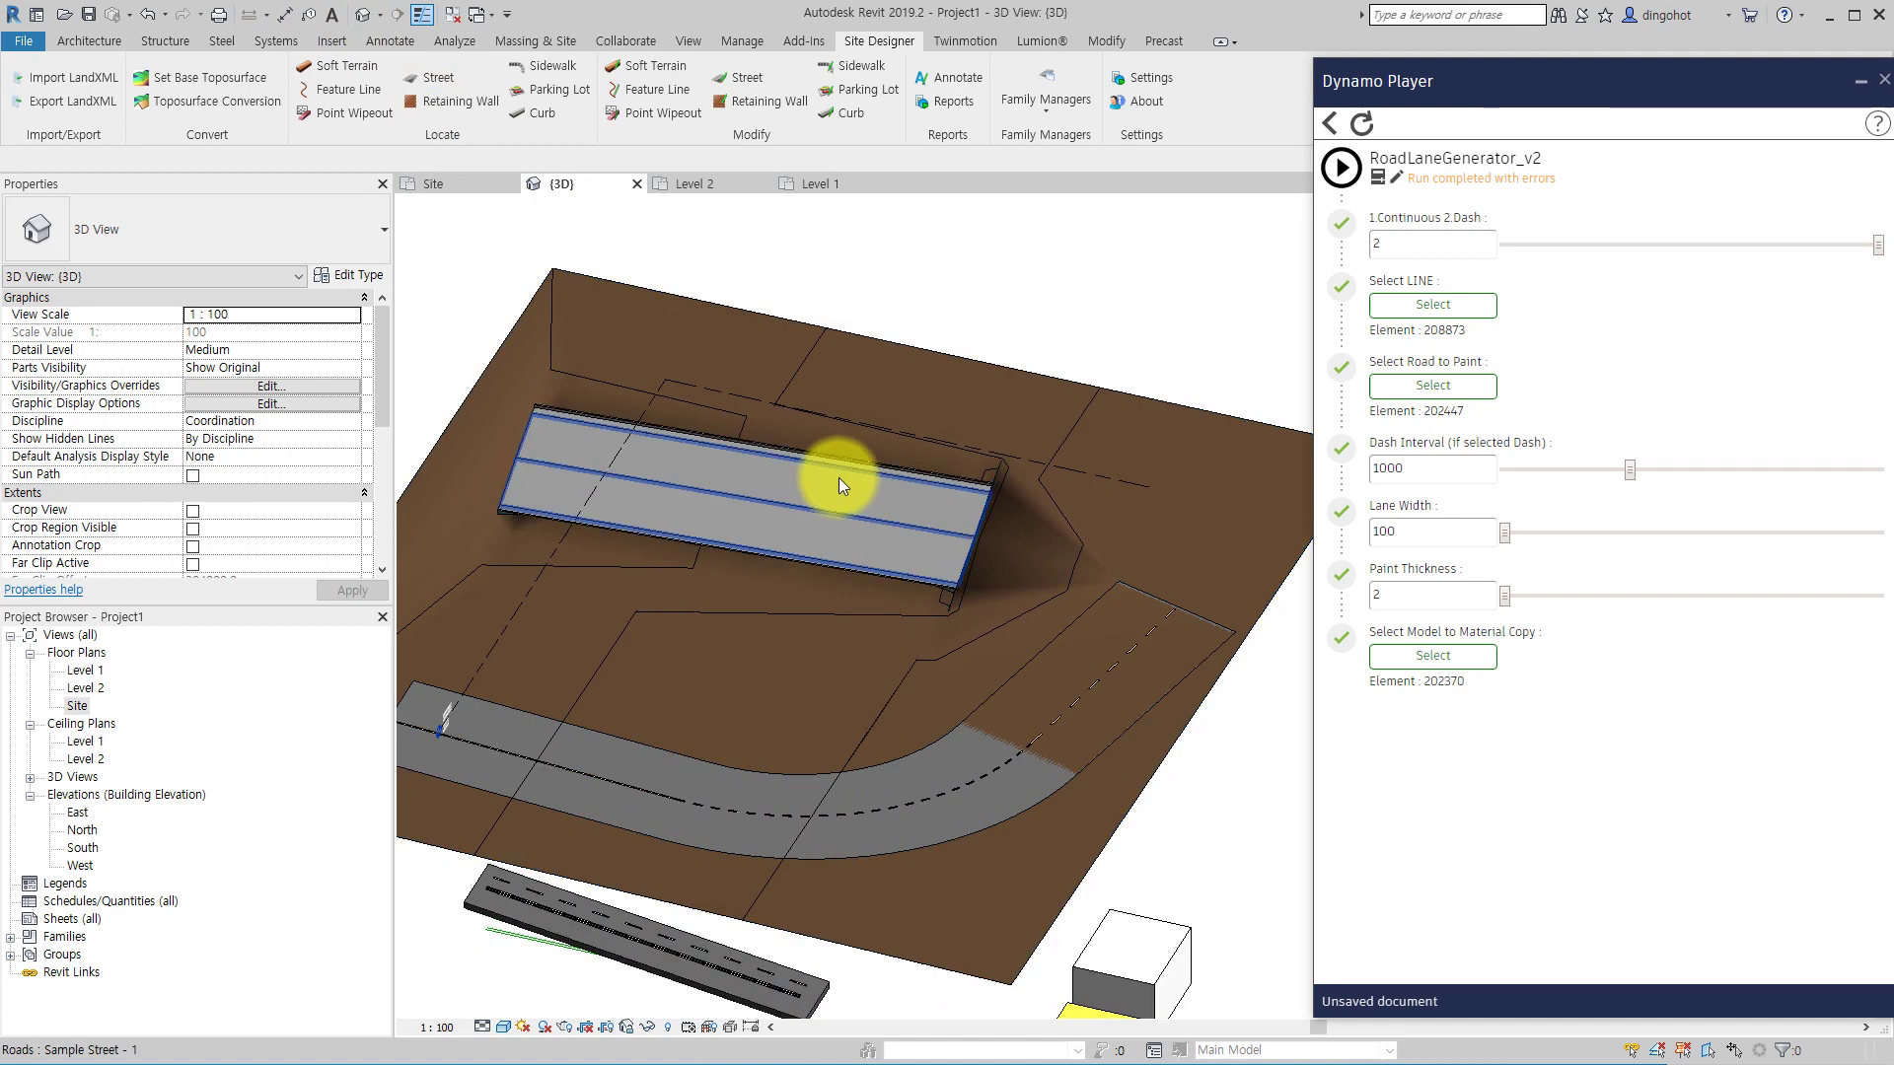
pyautogui.click(838, 477)
pyautogui.scroll(3, 921, 539)
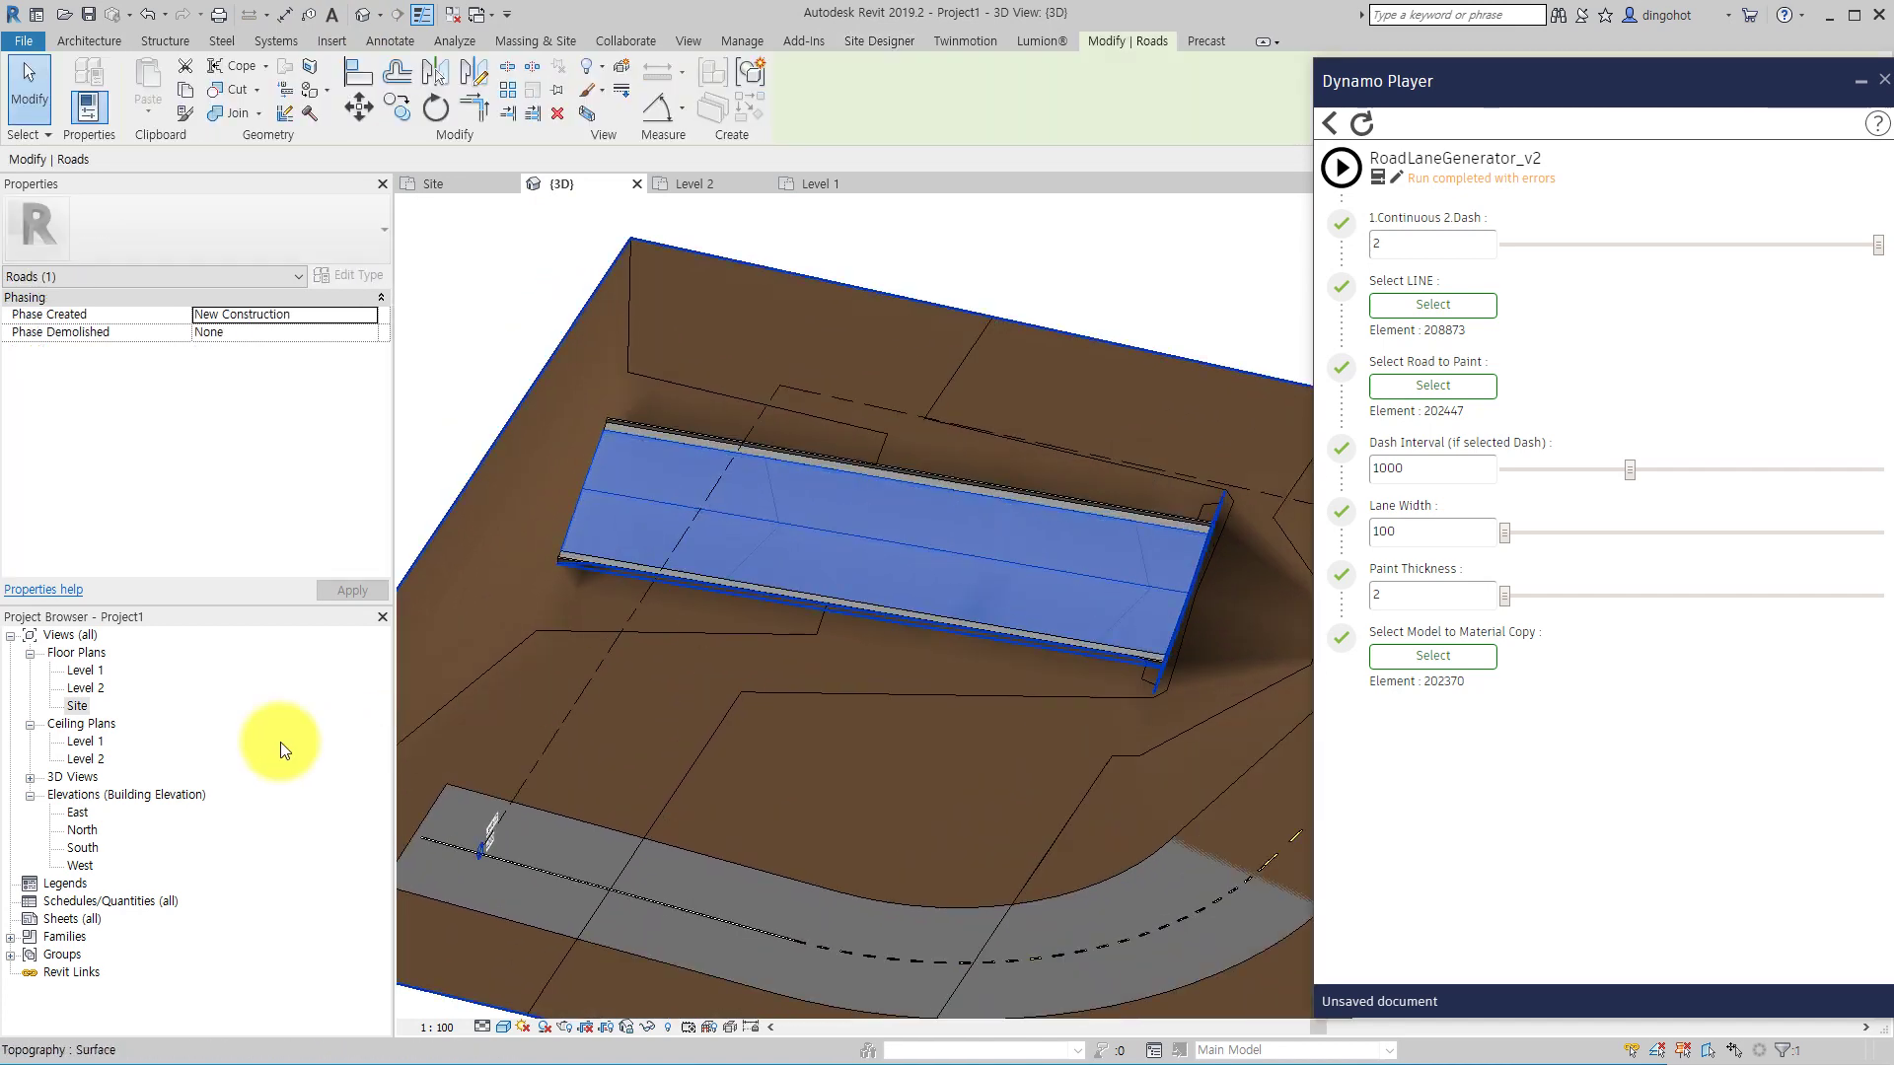
# - In the Site floor plan, create model lines offset 100 mm on both sides of the street's centreline by picking it
pyautogui.doubleClick(80, 709)
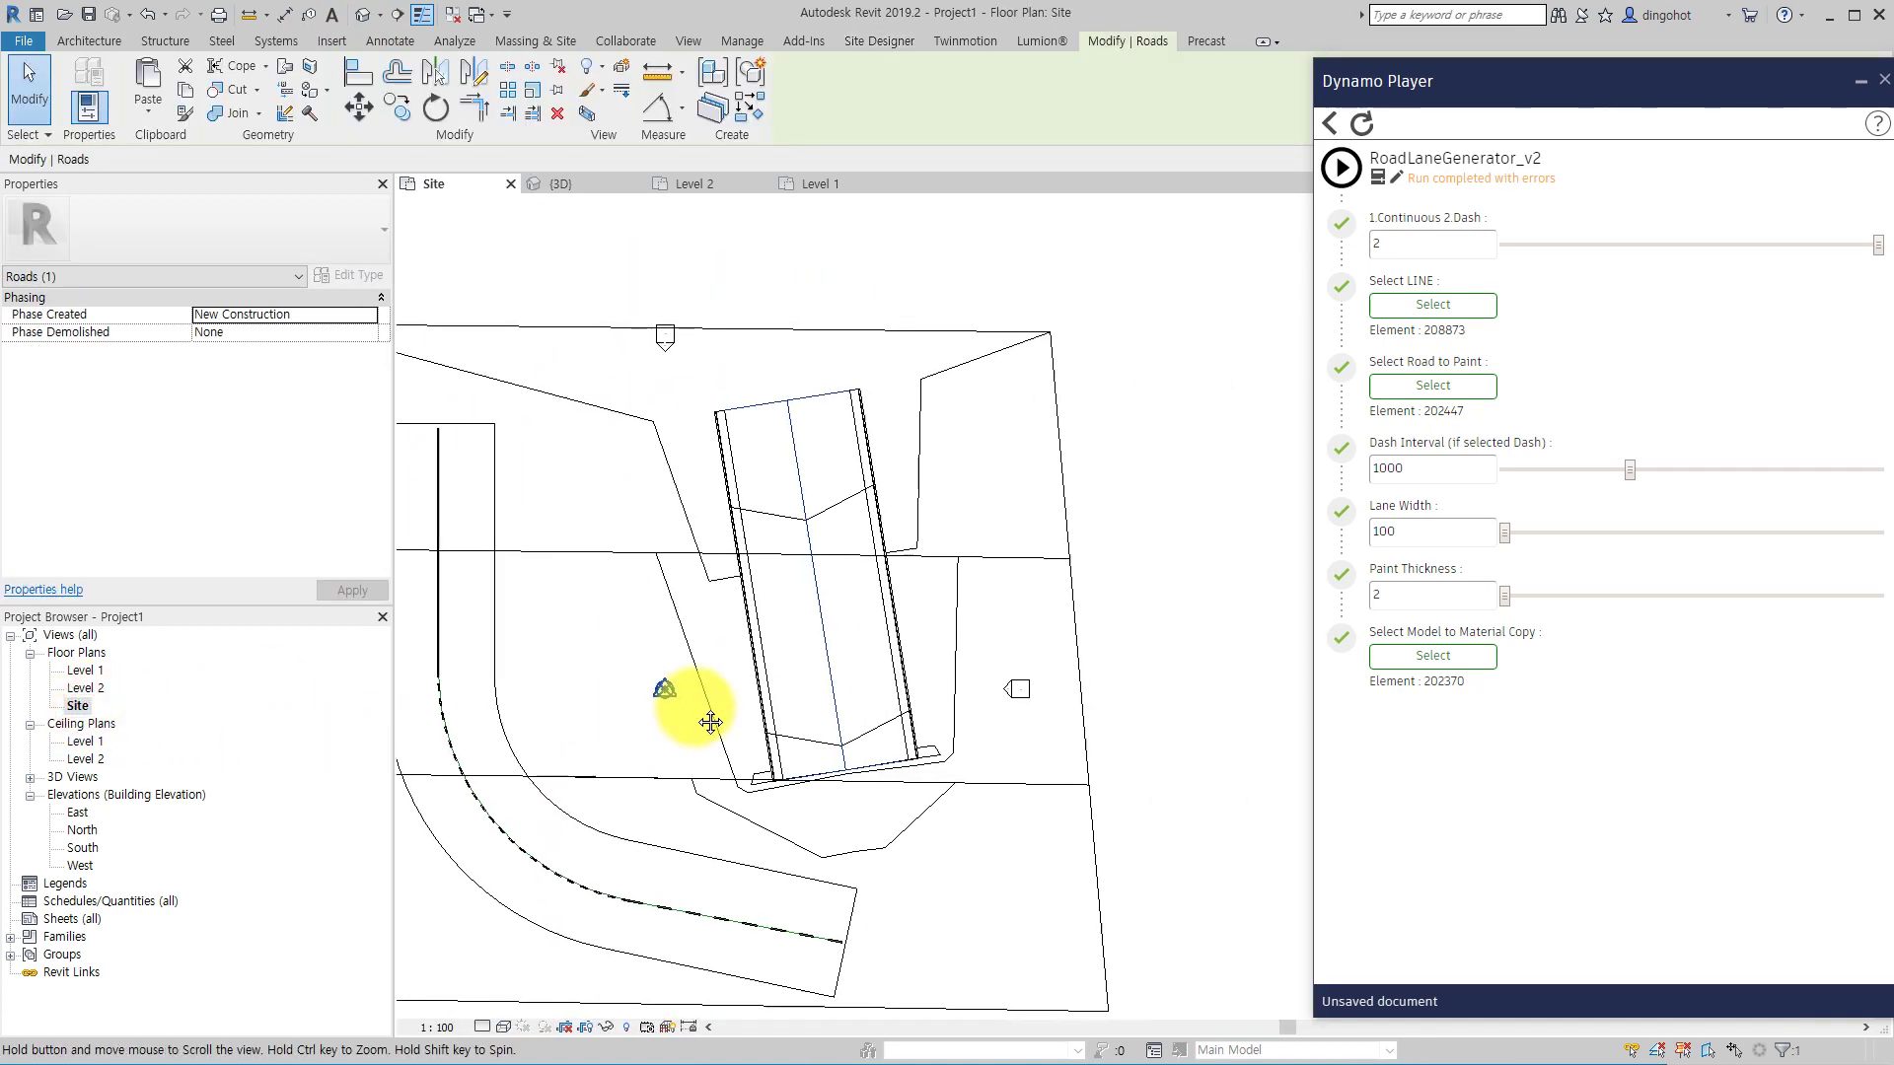
pyautogui.scroll(3, 781, 702)
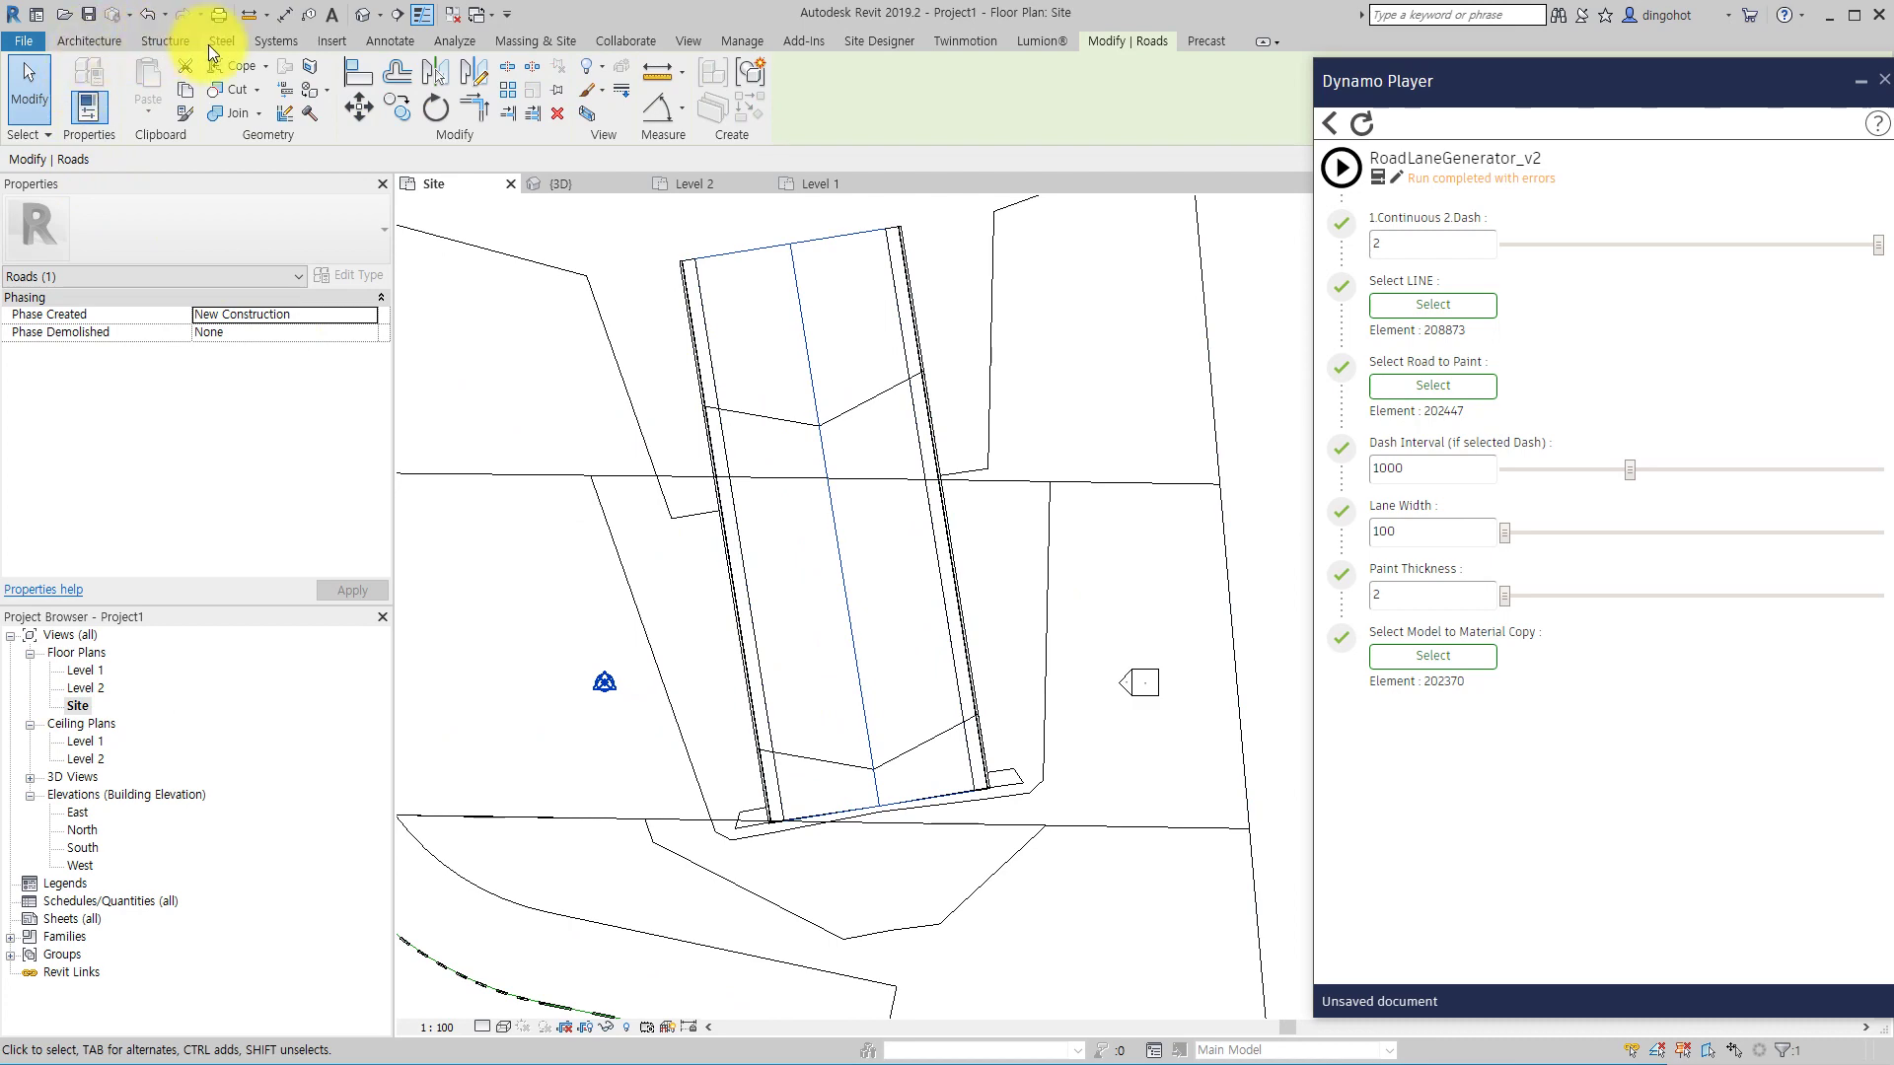
pyautogui.press('Escape')
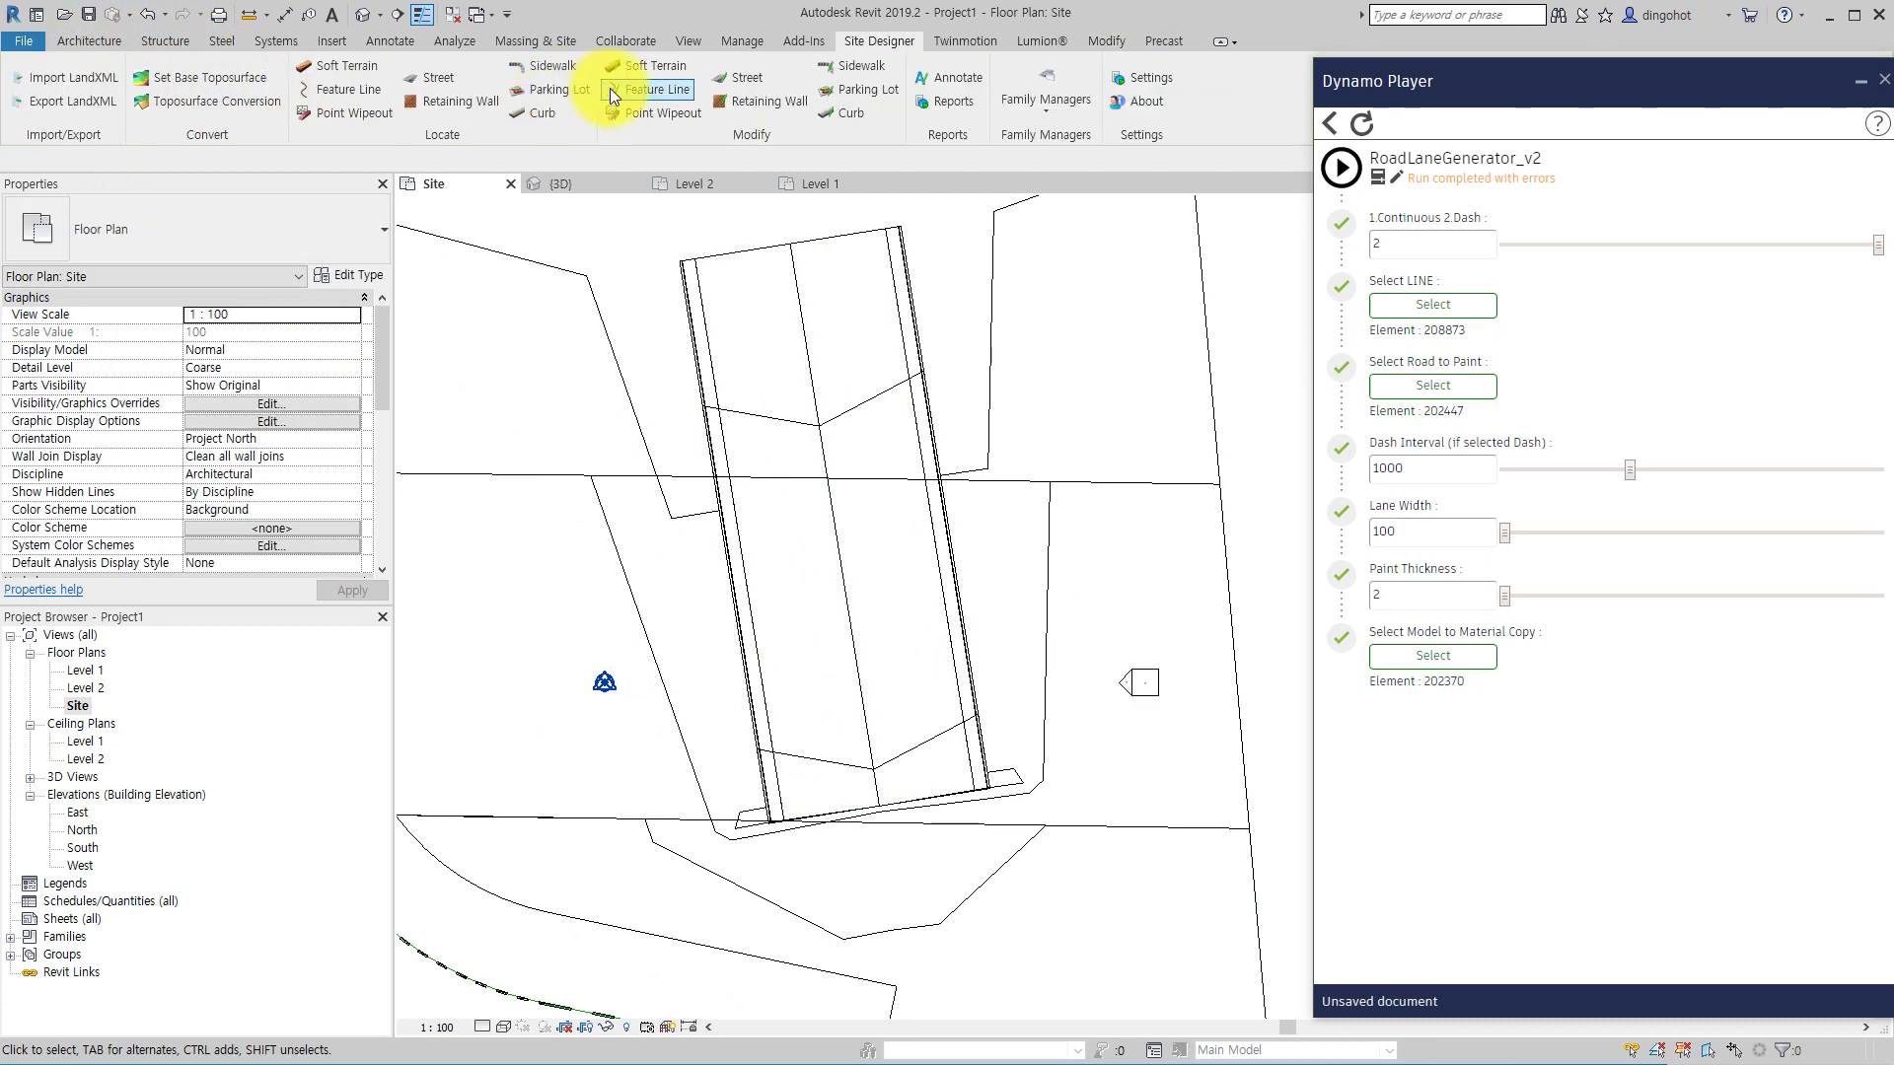
pyautogui.click(90, 41)
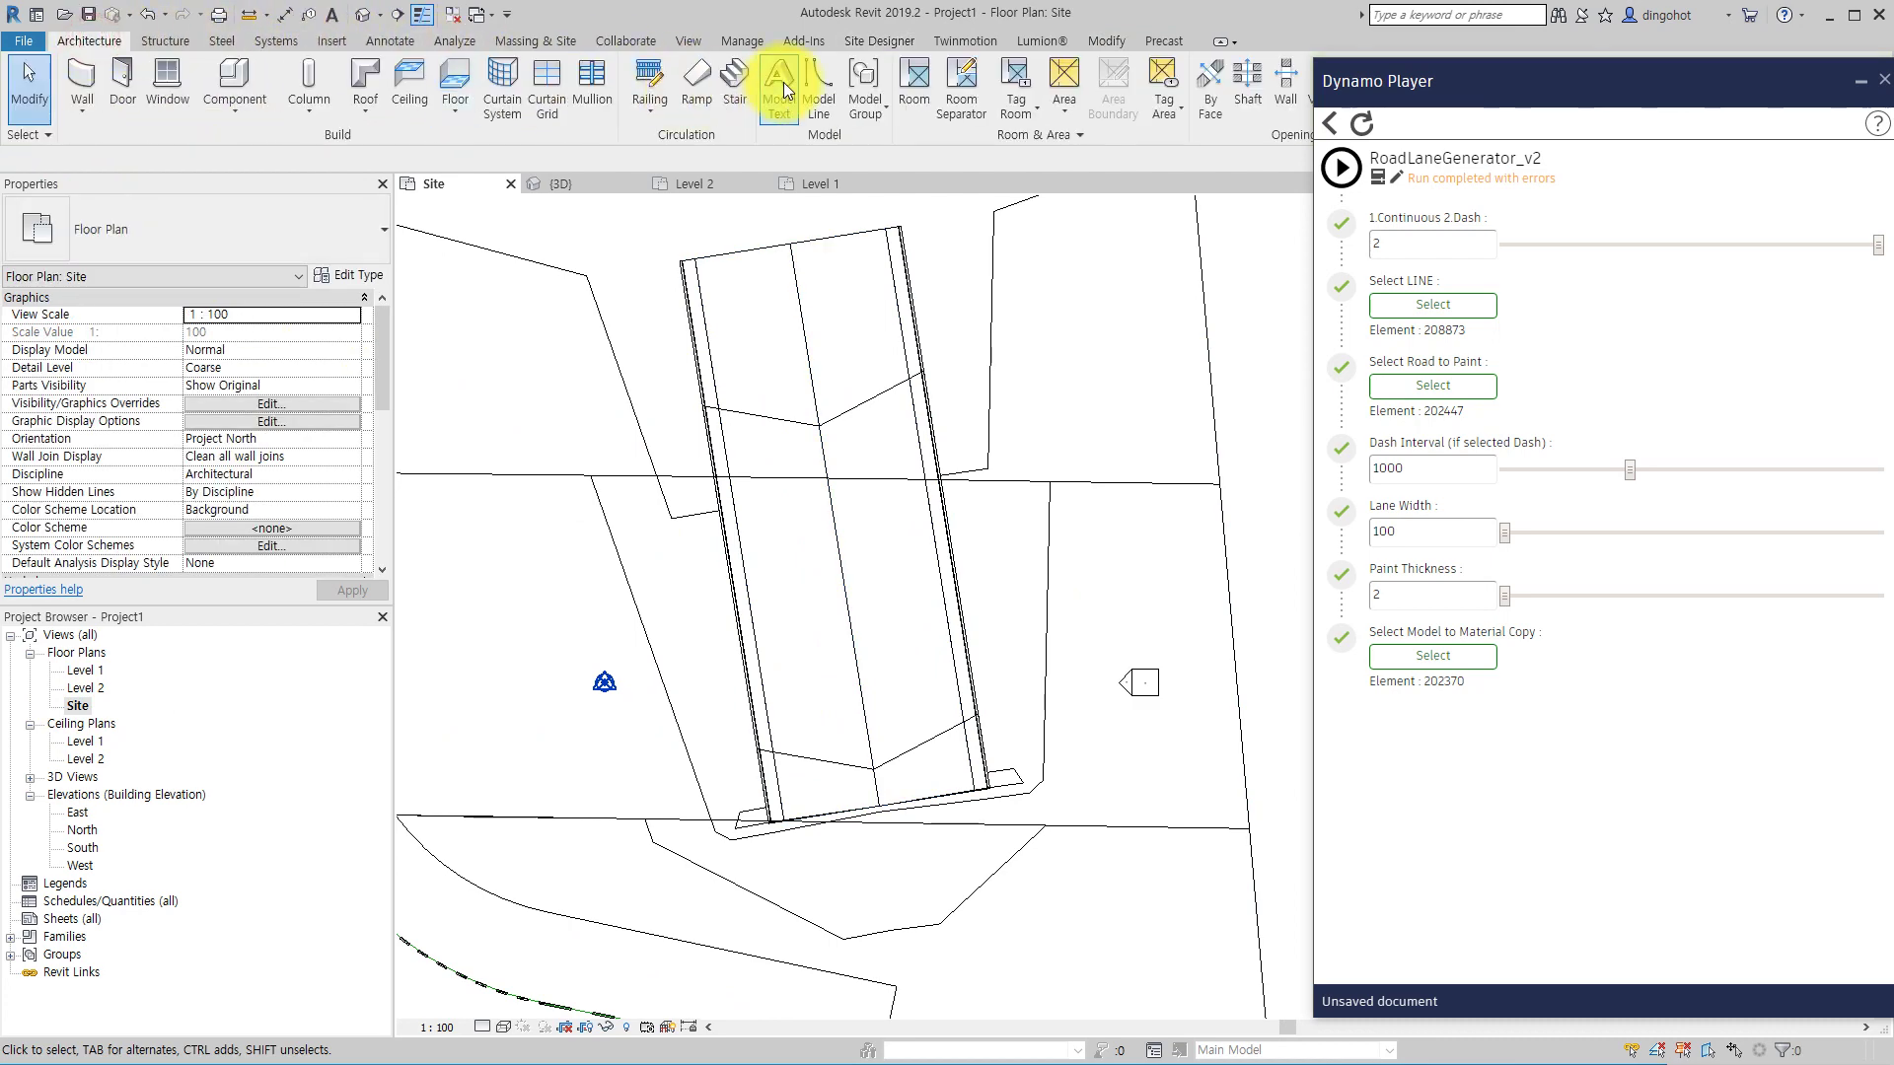
pyautogui.click(820, 93)
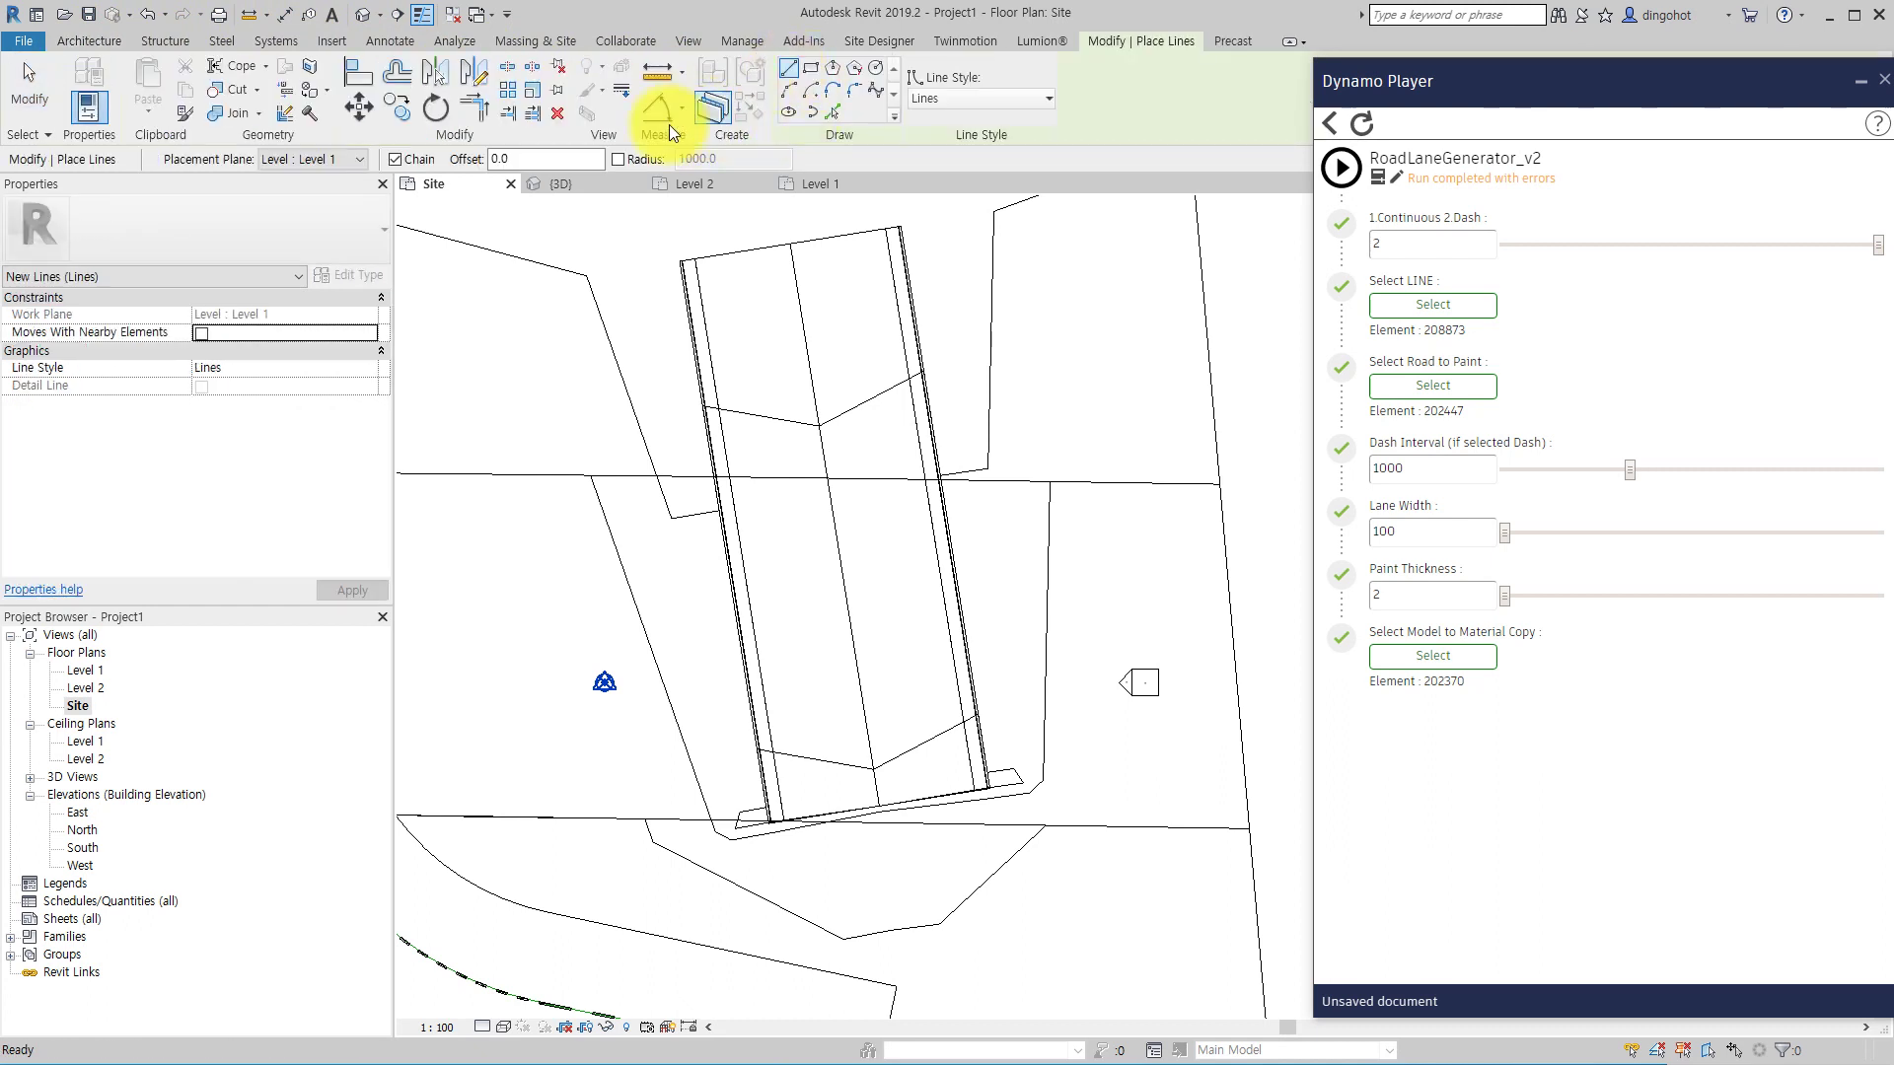
pyautogui.click(593, 156)
pyautogui.write('100')
pyautogui.press('Return')
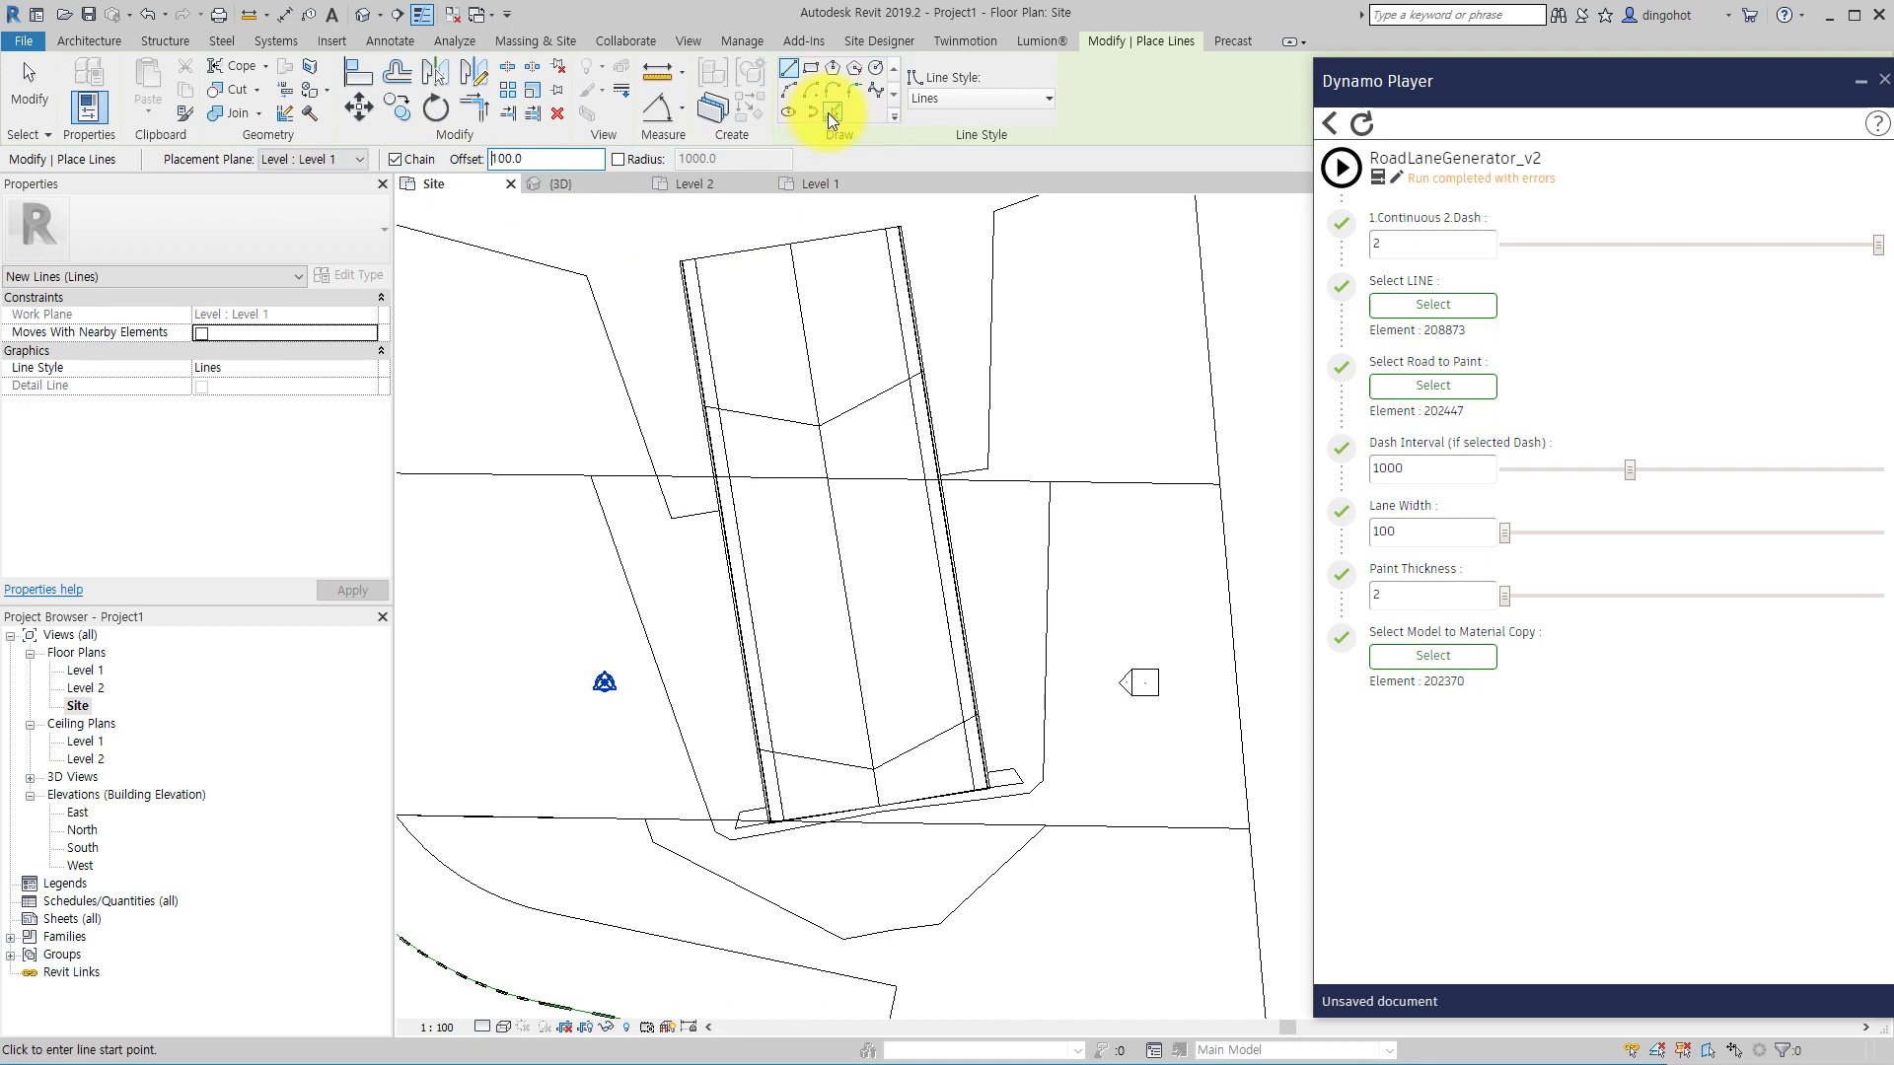
pyautogui.click(827, 113)
pyautogui.scroll(5, 819, 324)
pyautogui.click(779, 337)
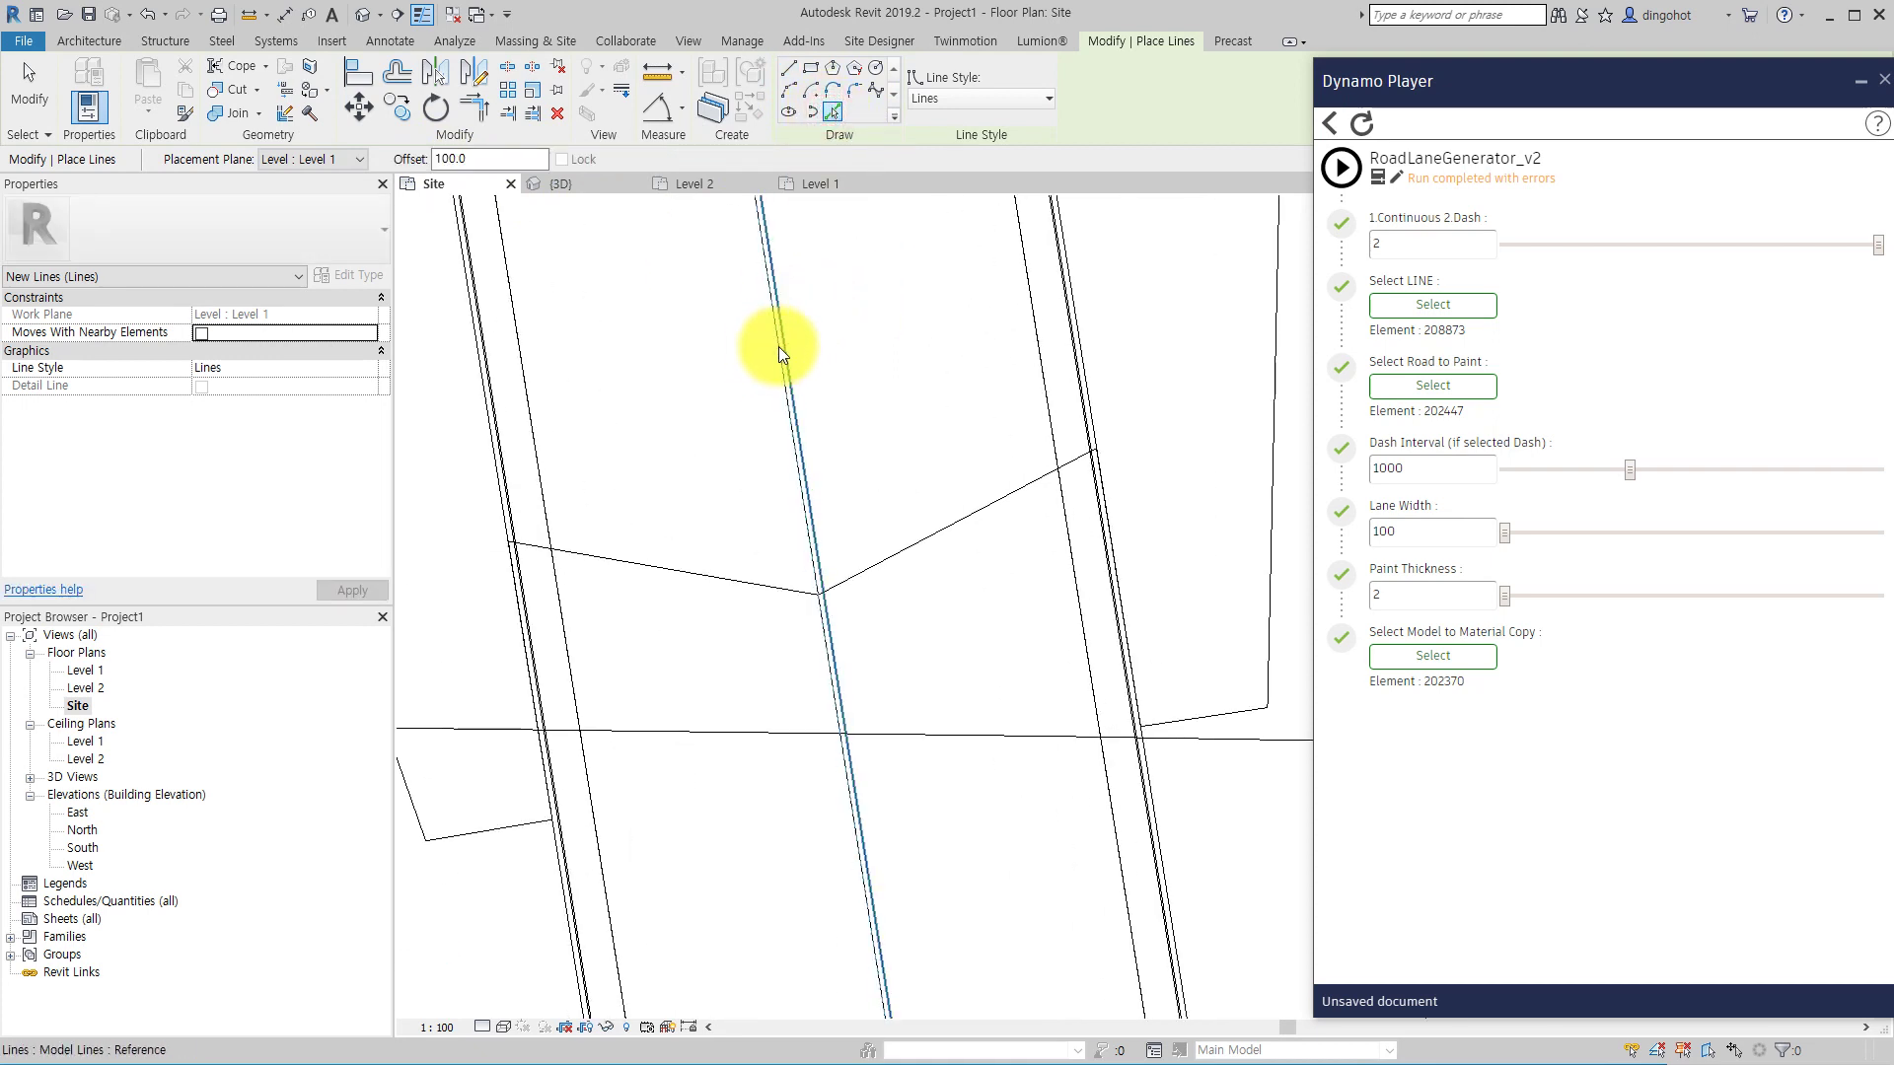
pyautogui.click(774, 352)
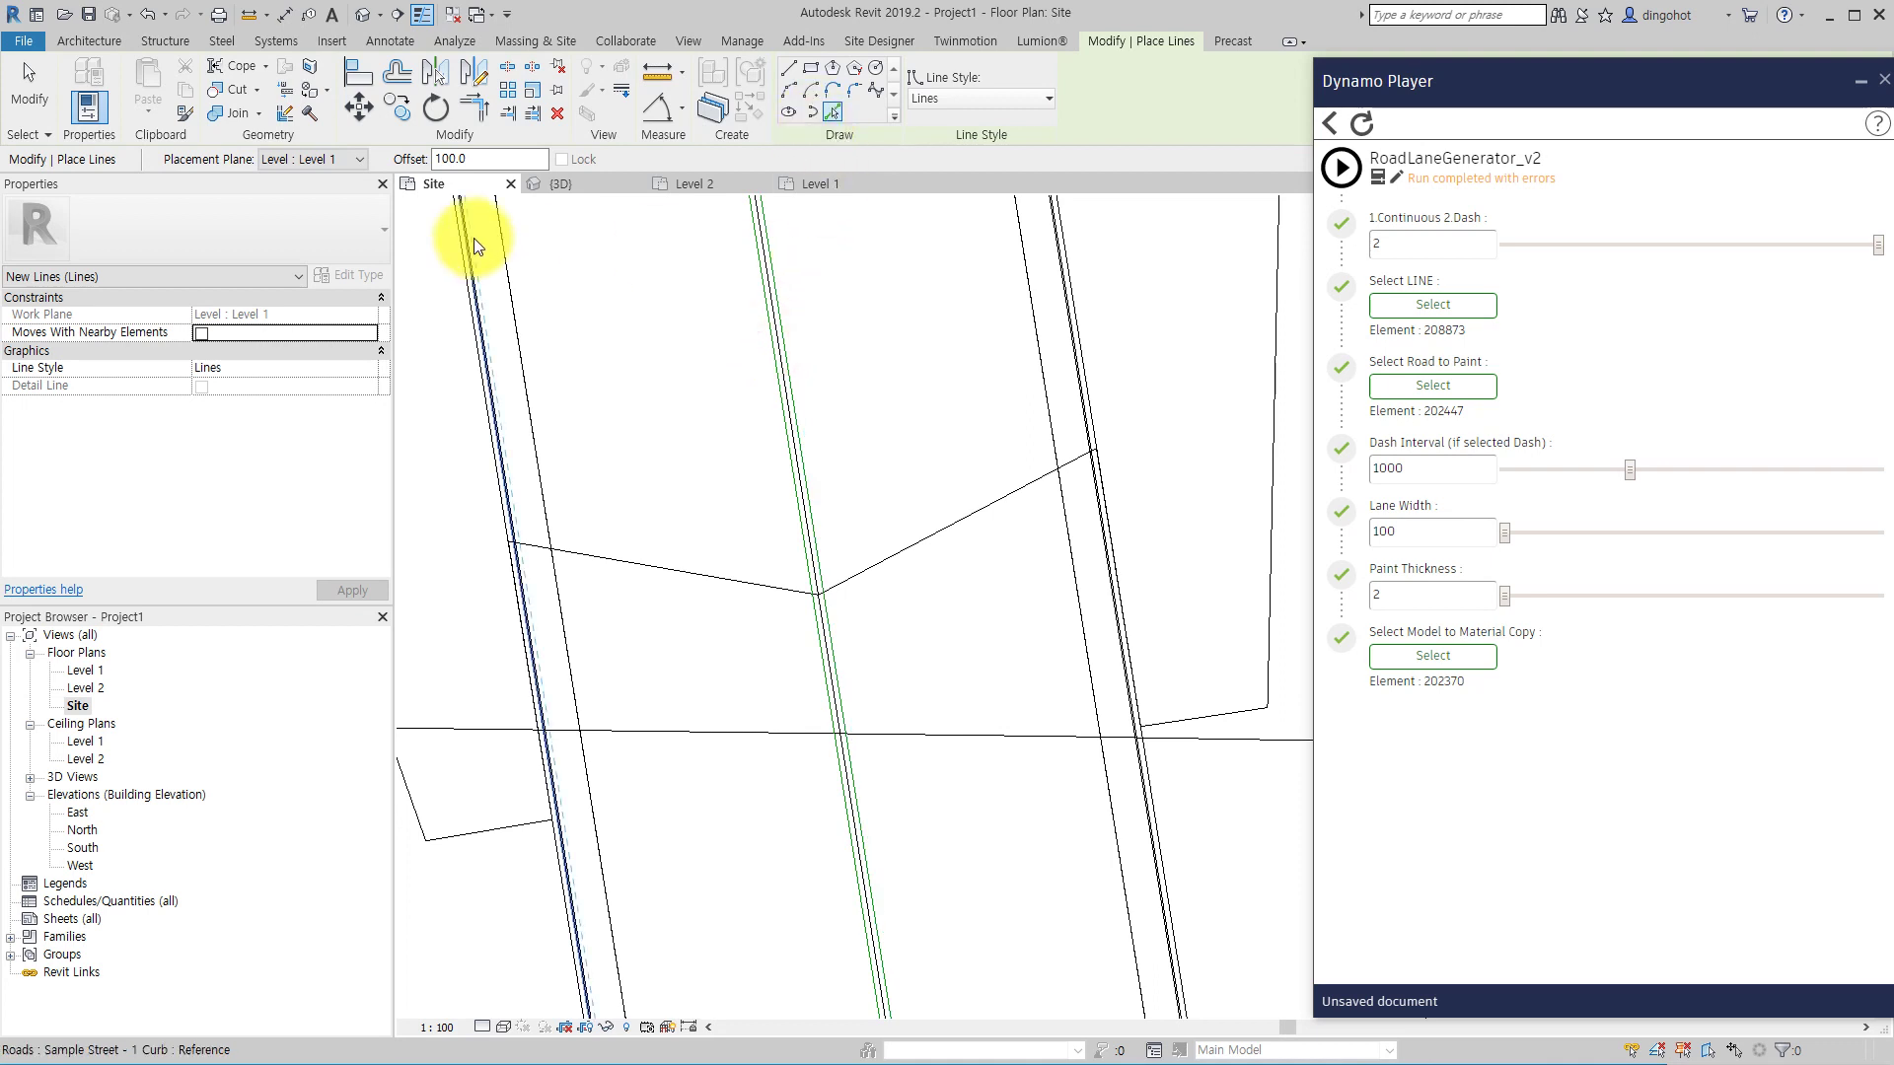
# - Create two more model lines offset 2500 mm outward from the pair of lines beside the street's centreline
pyautogui.write('3000')
pyautogui.press('Return')
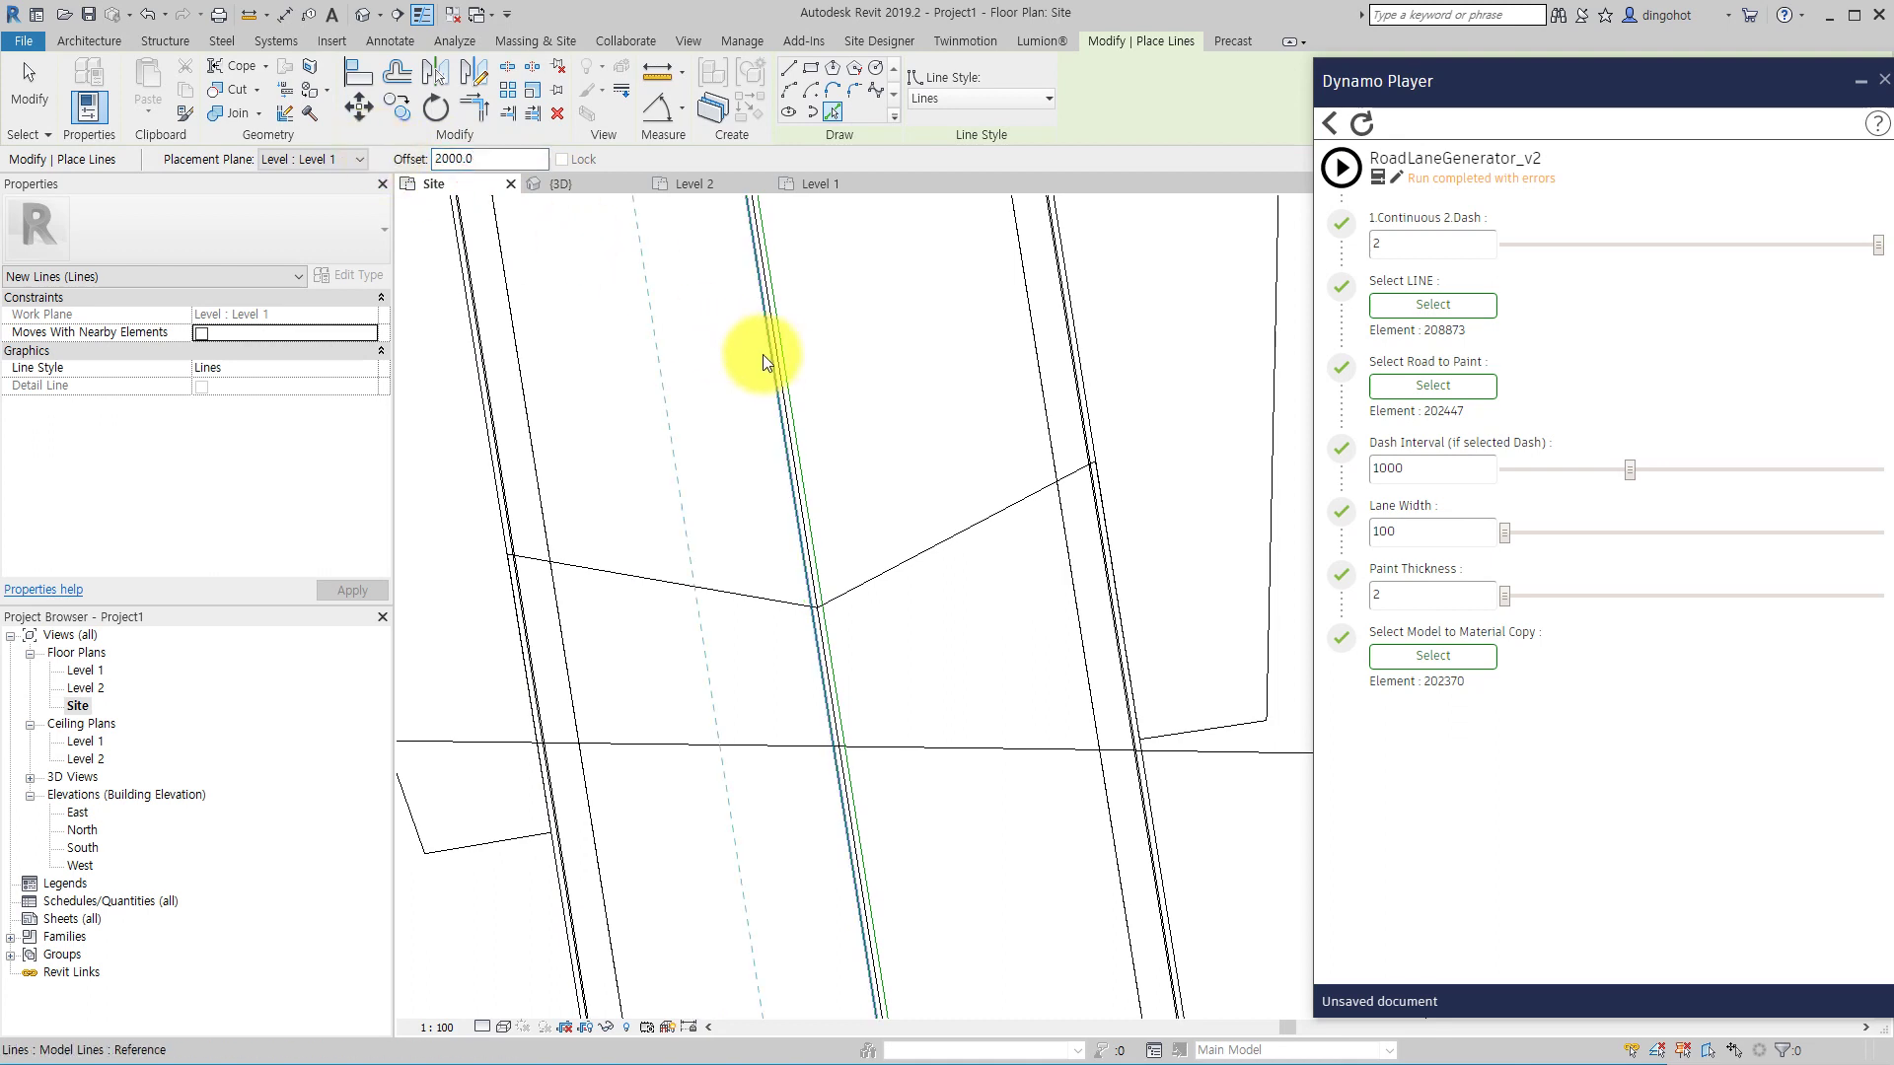
pyautogui.click(468, 159)
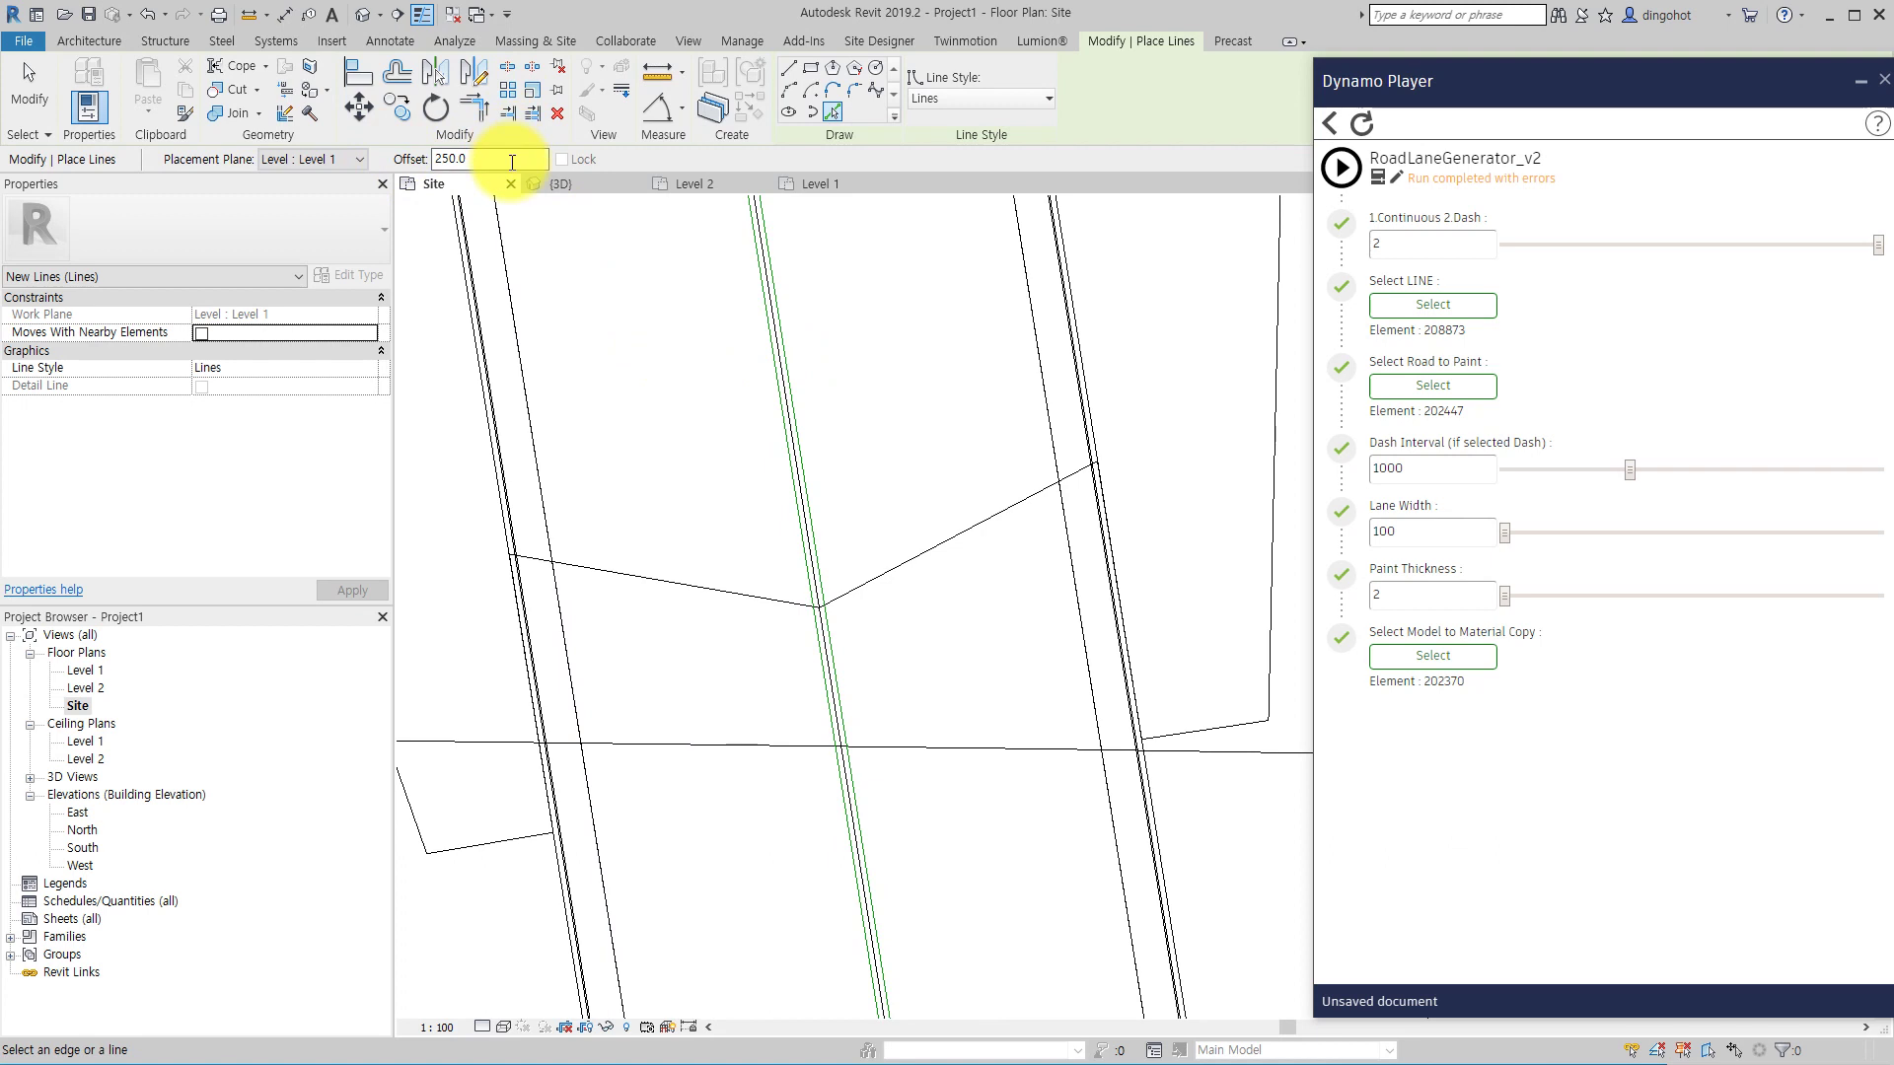
pyautogui.click(789, 339)
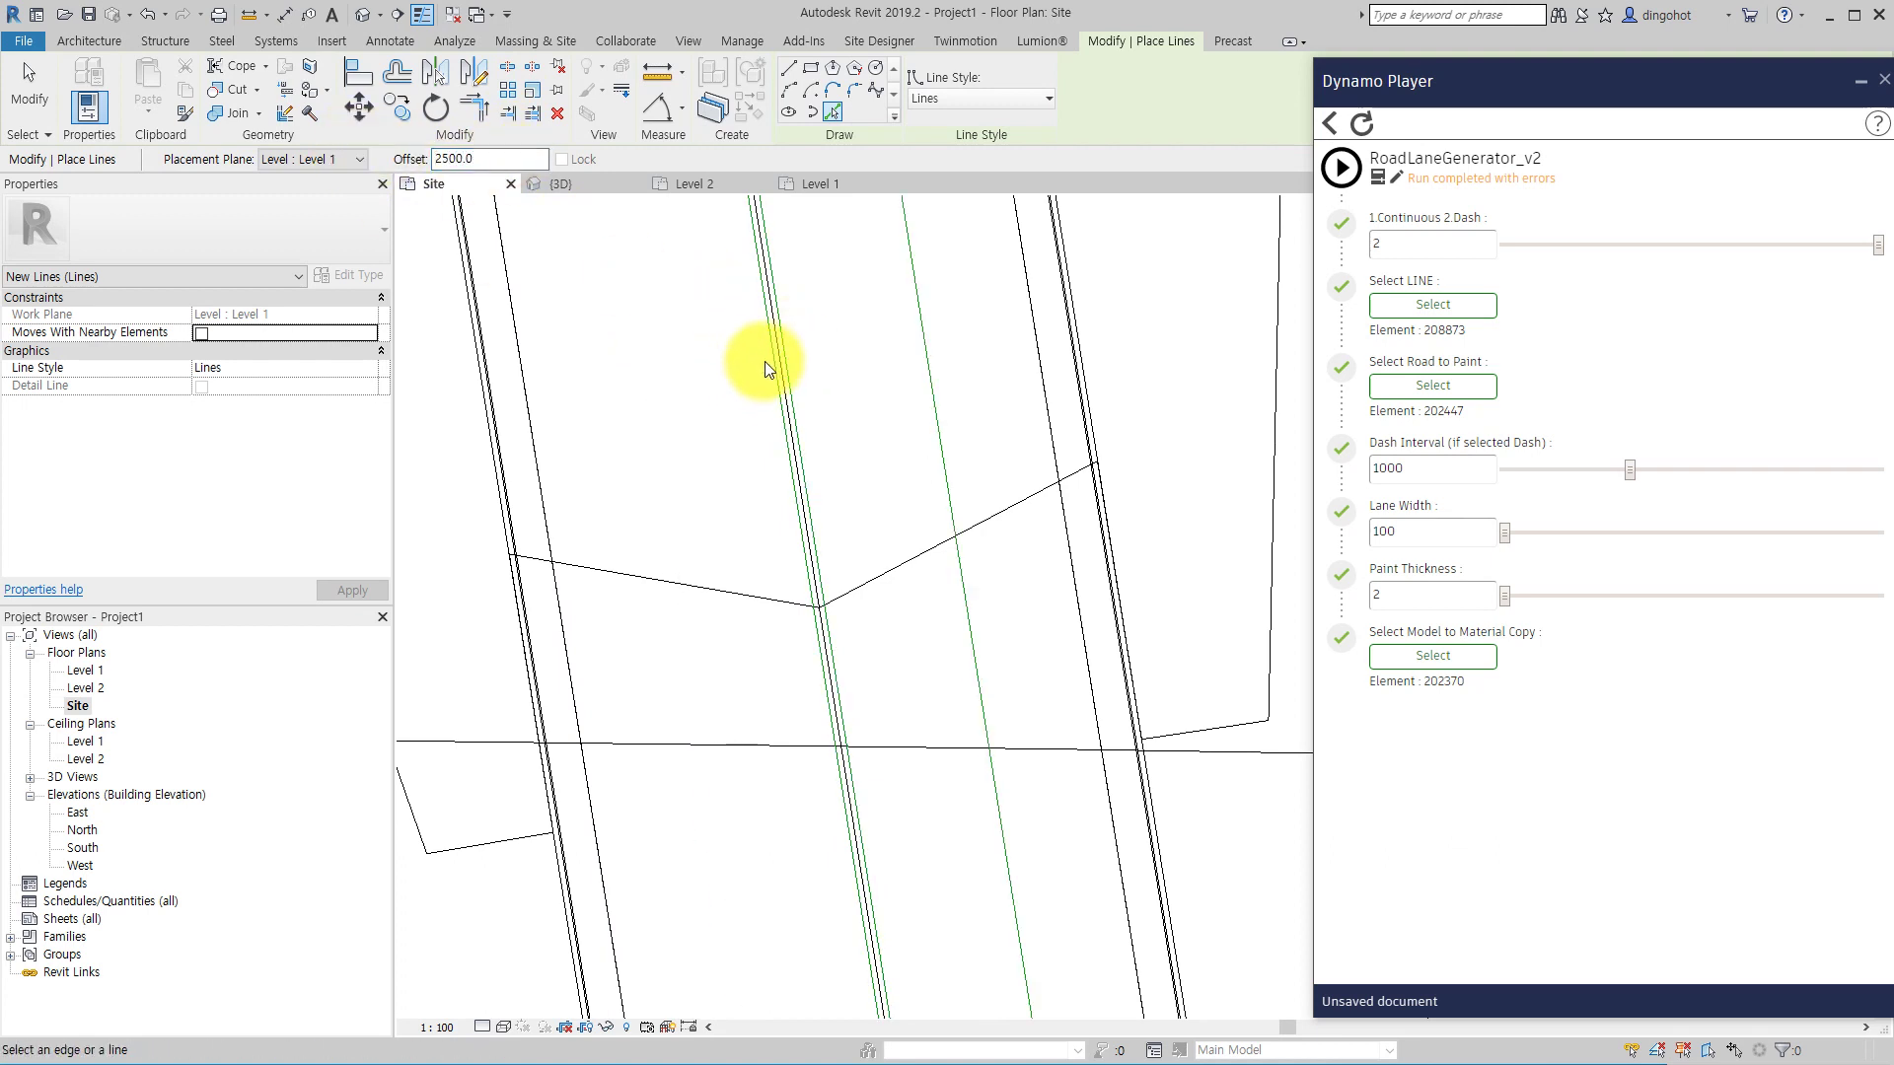
pyautogui.click(765, 362)
pyautogui.scroll(-2, 803, 512)
pyautogui.moveTo(714, 475); pyautogui.dragTo(718, 446, button='middle')
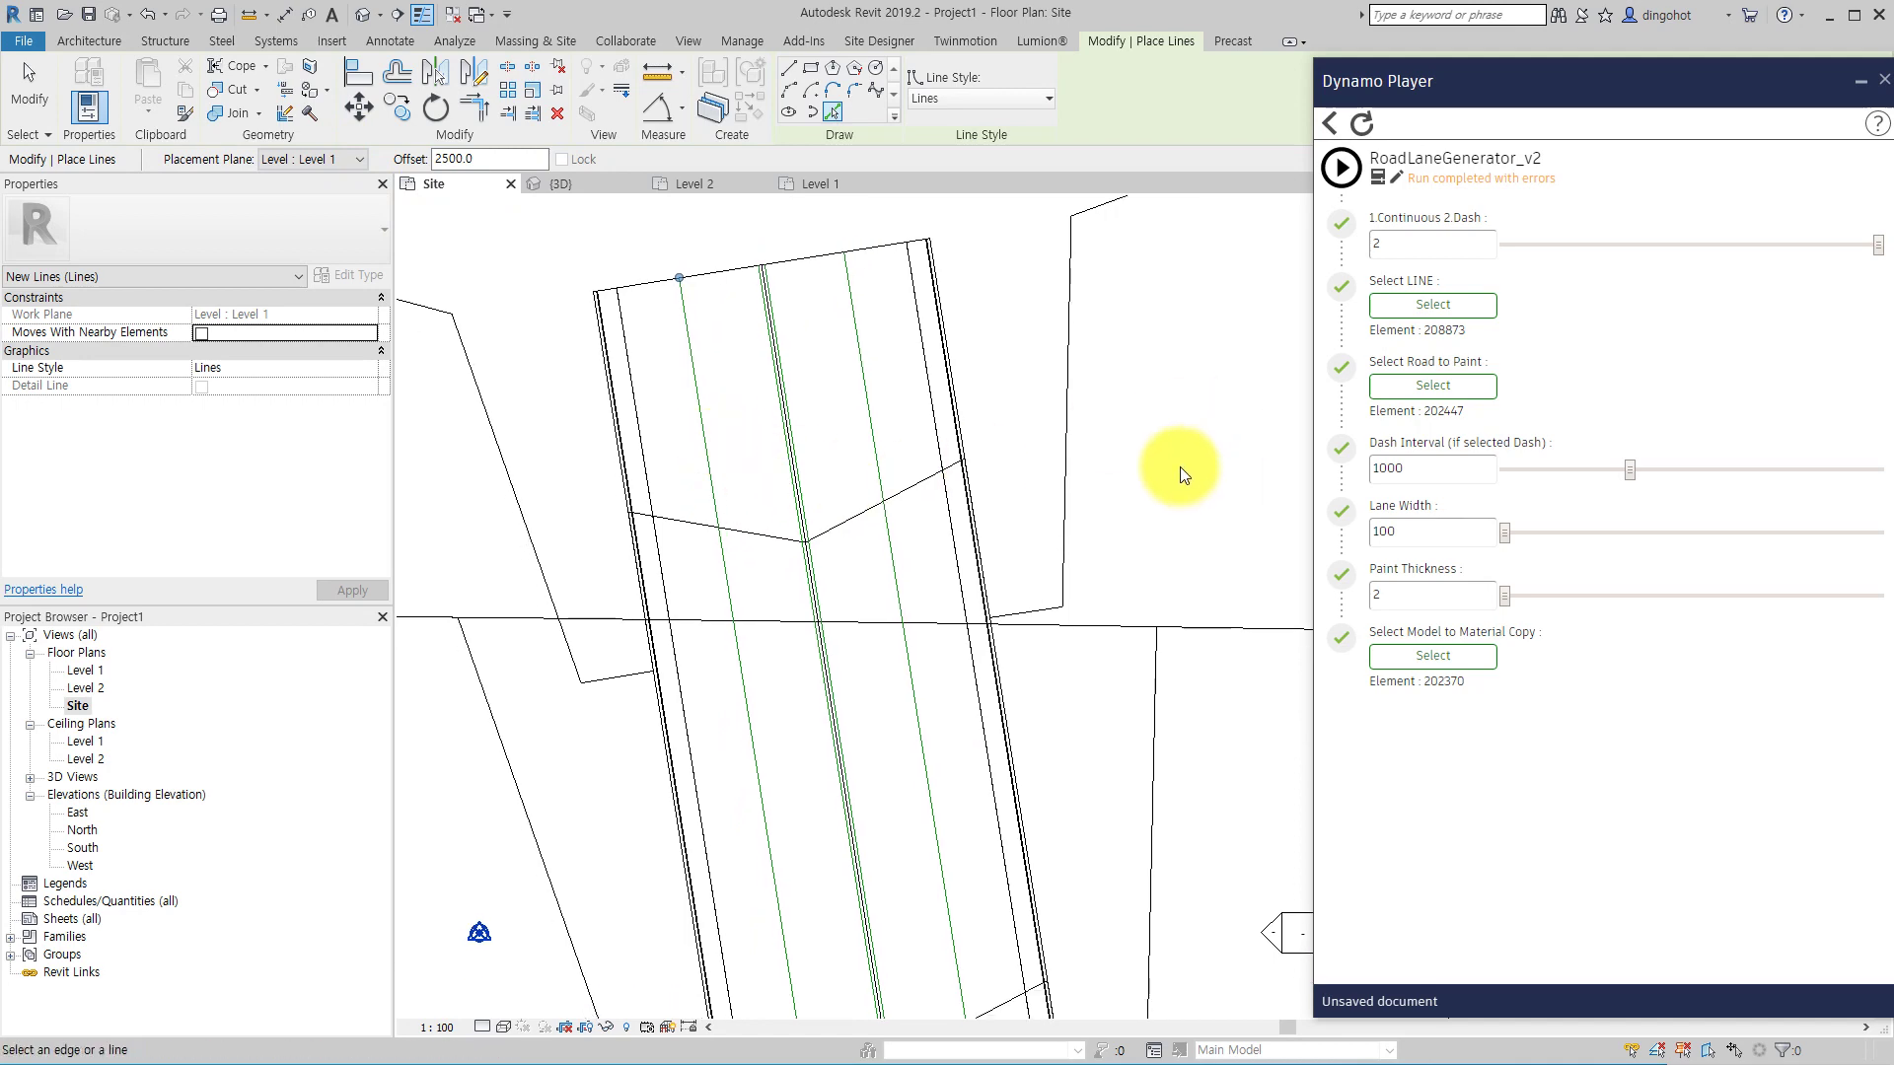
# - In the 3D view, select the yellow box as the Model to Material Copy for RoadLaneGenerator_v2
pyautogui.scroll(-2, 1169, 489)
pyautogui.click(365, 18)
pyautogui.keyDown('shift'); pyautogui.moveTo(854, 562); pyautogui.dragTo(710, 542, button='middle'); pyautogui.keyUp('shift')
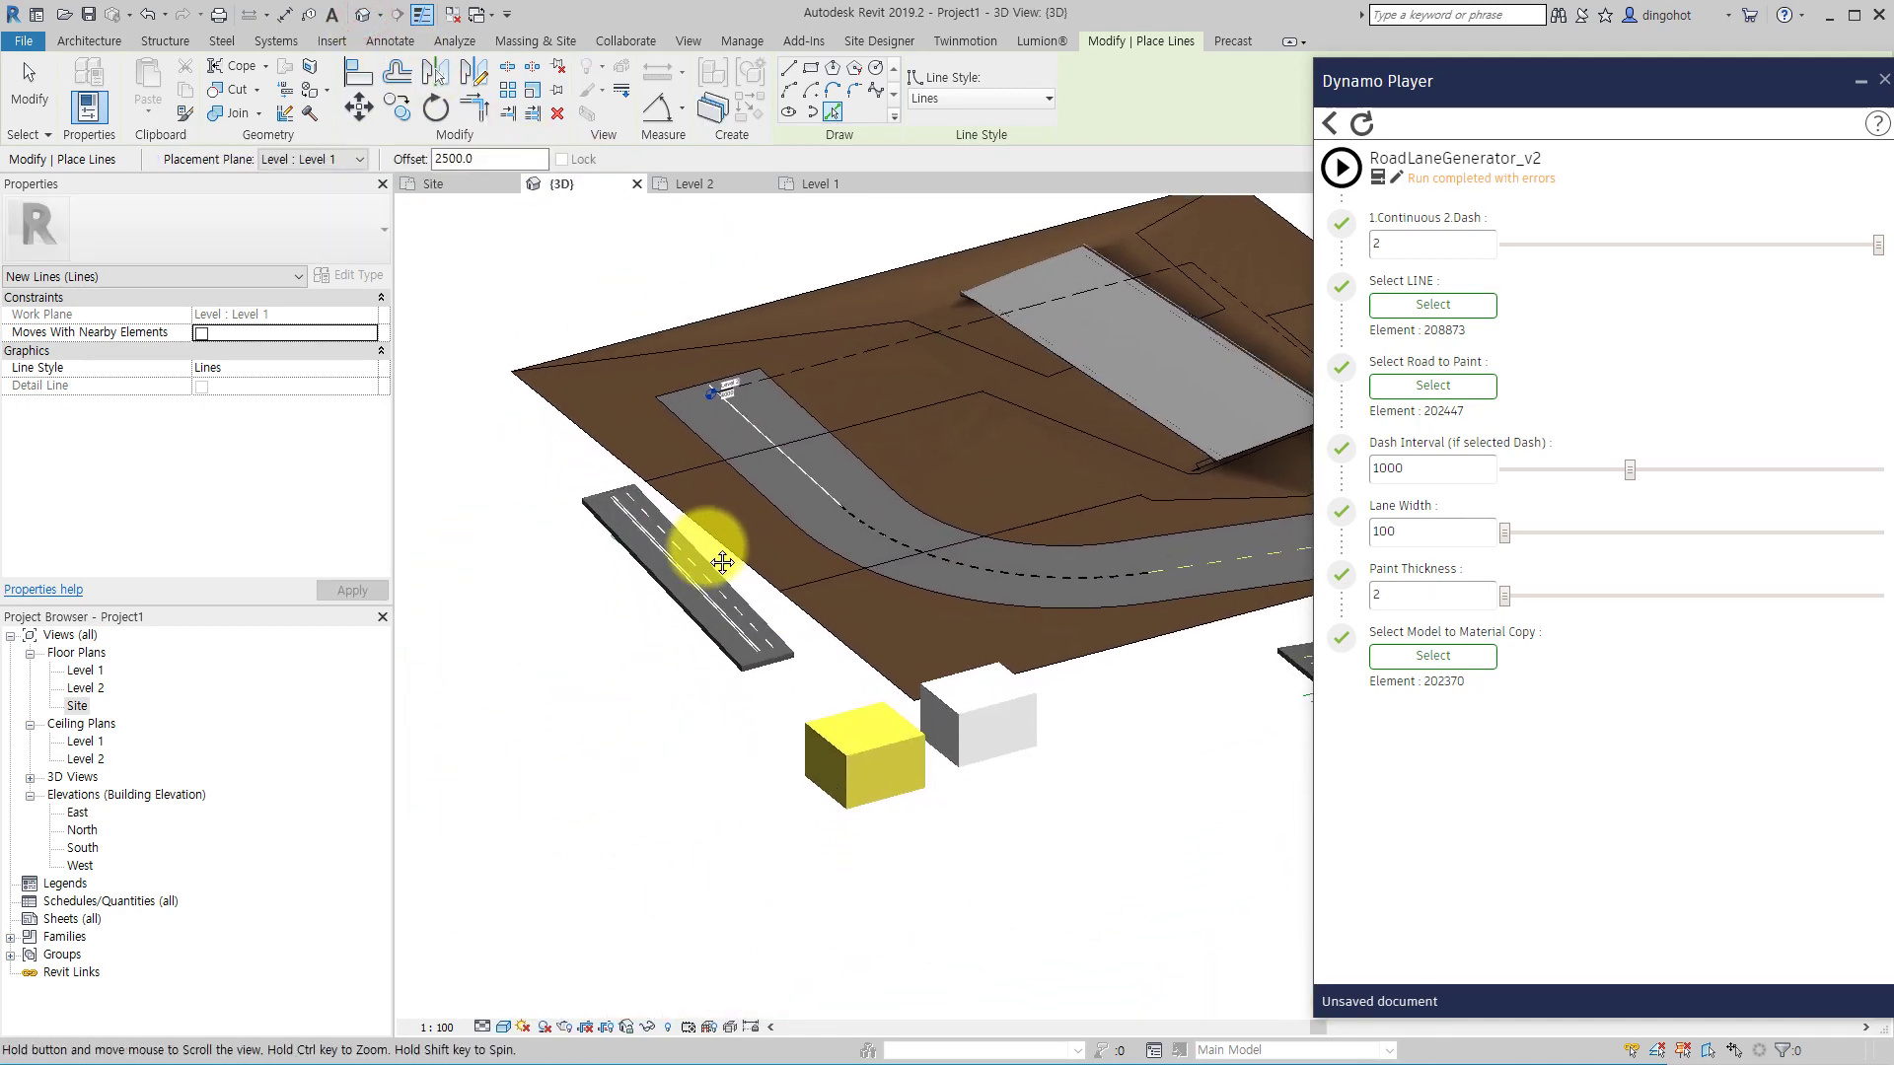
pyautogui.click(1430, 656)
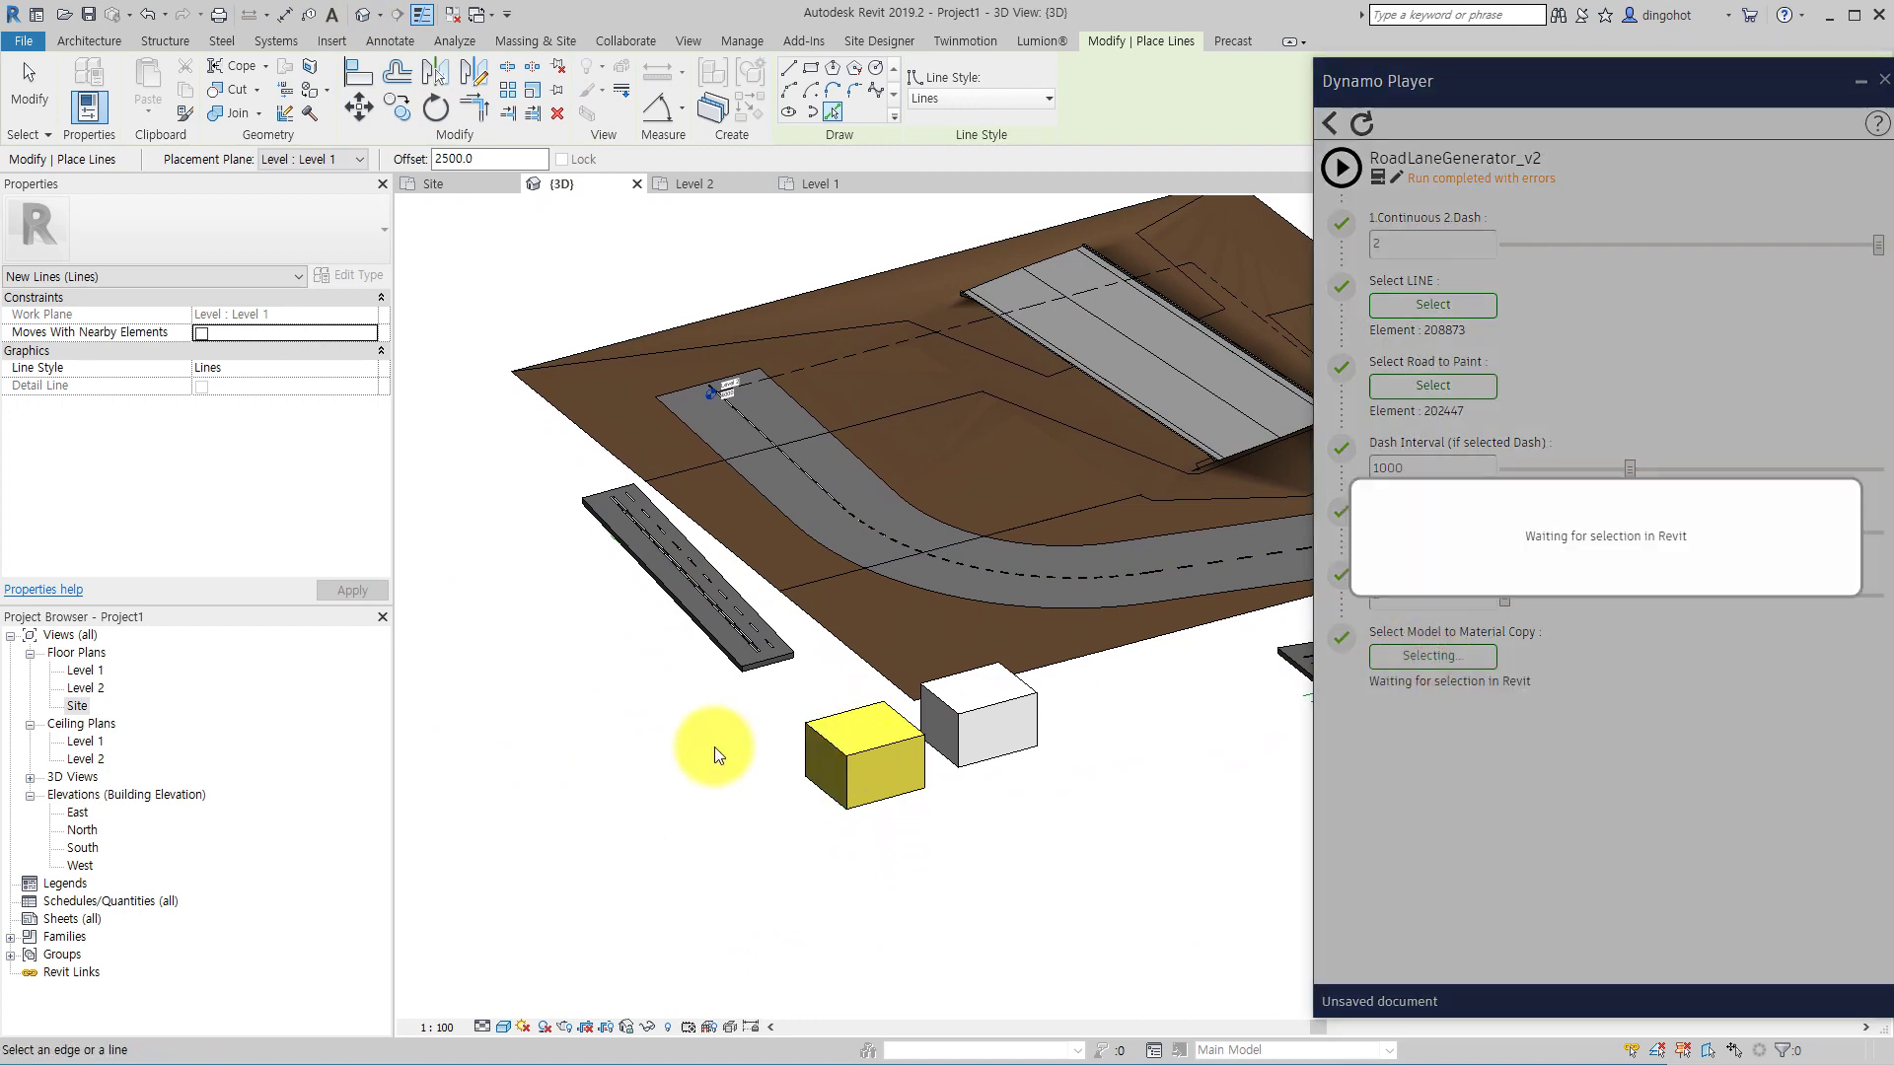
pyautogui.moveTo(758, 648); pyautogui.dragTo(760, 677, button='middle')
pyautogui.press('Escape')
pyautogui.moveTo(795, 747); pyautogui.dragTo(778, 754, button='middle')
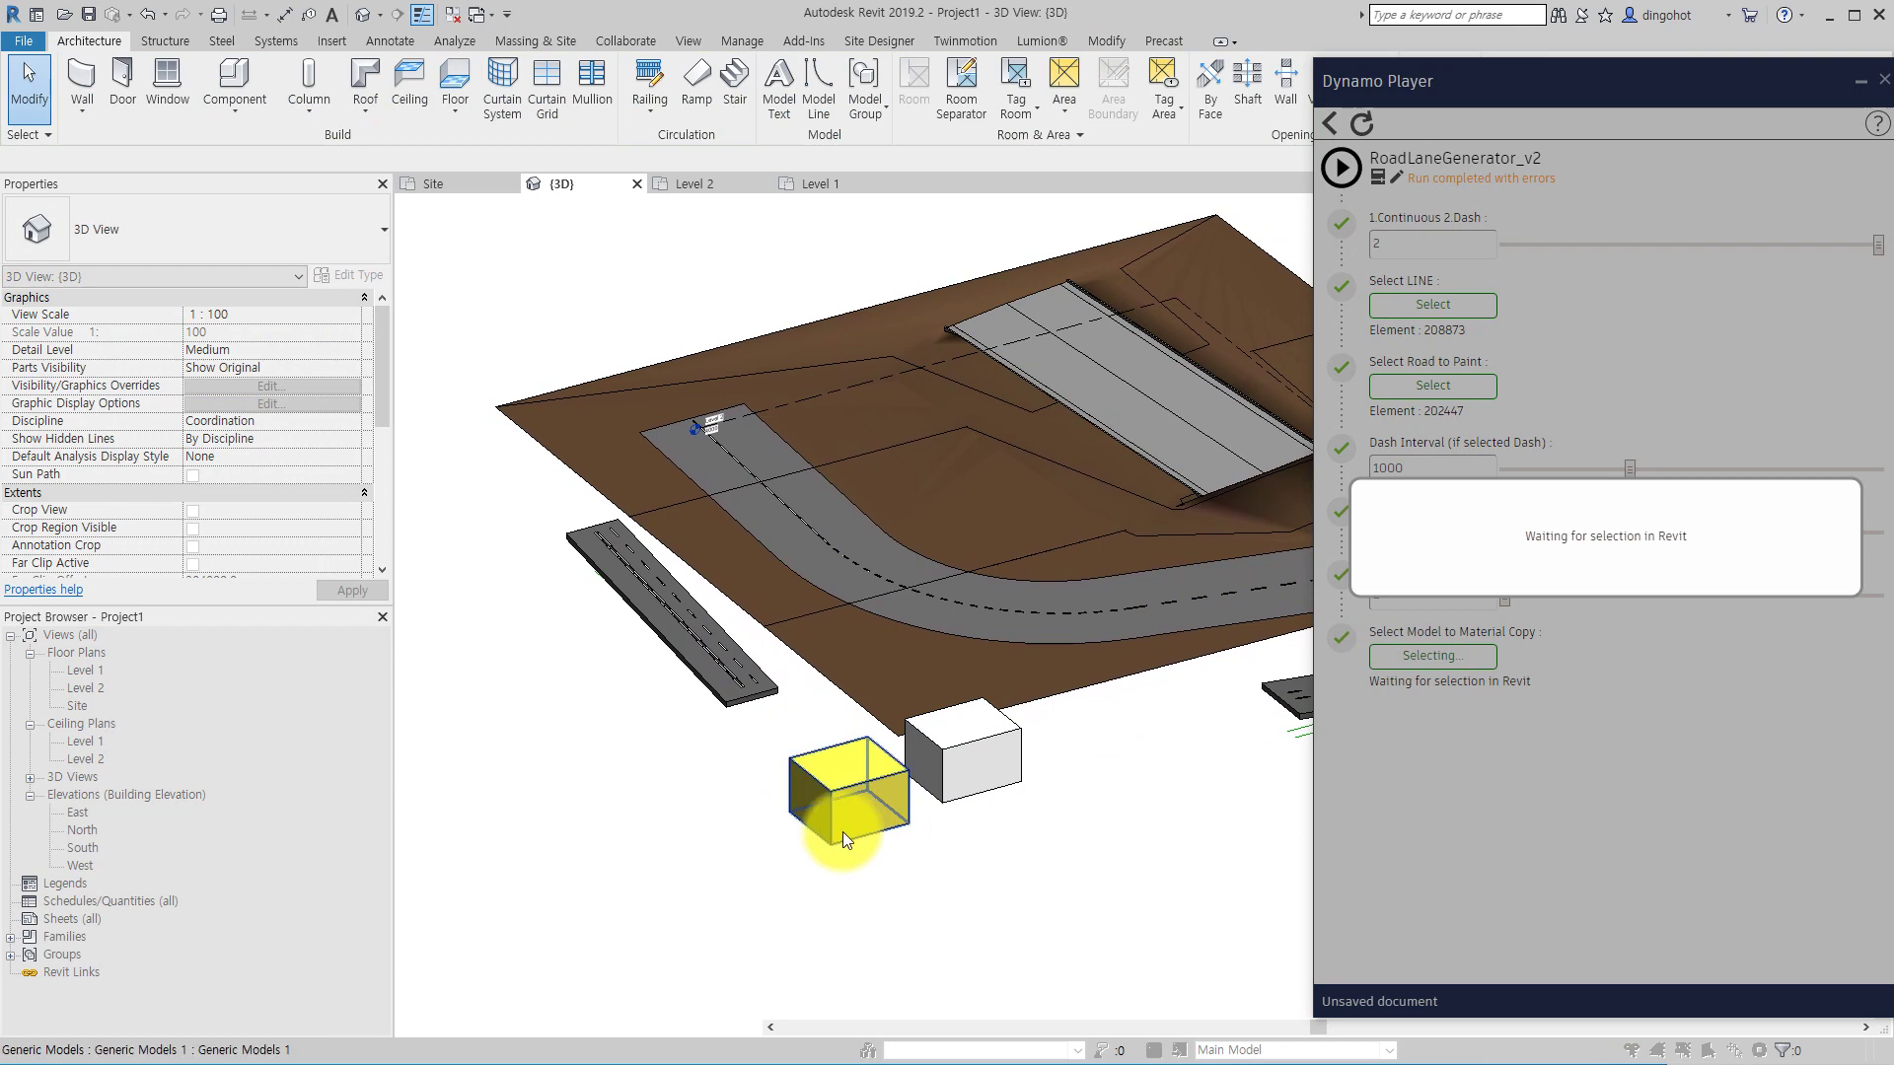
pyautogui.click(843, 831)
pyautogui.click(635, 811)
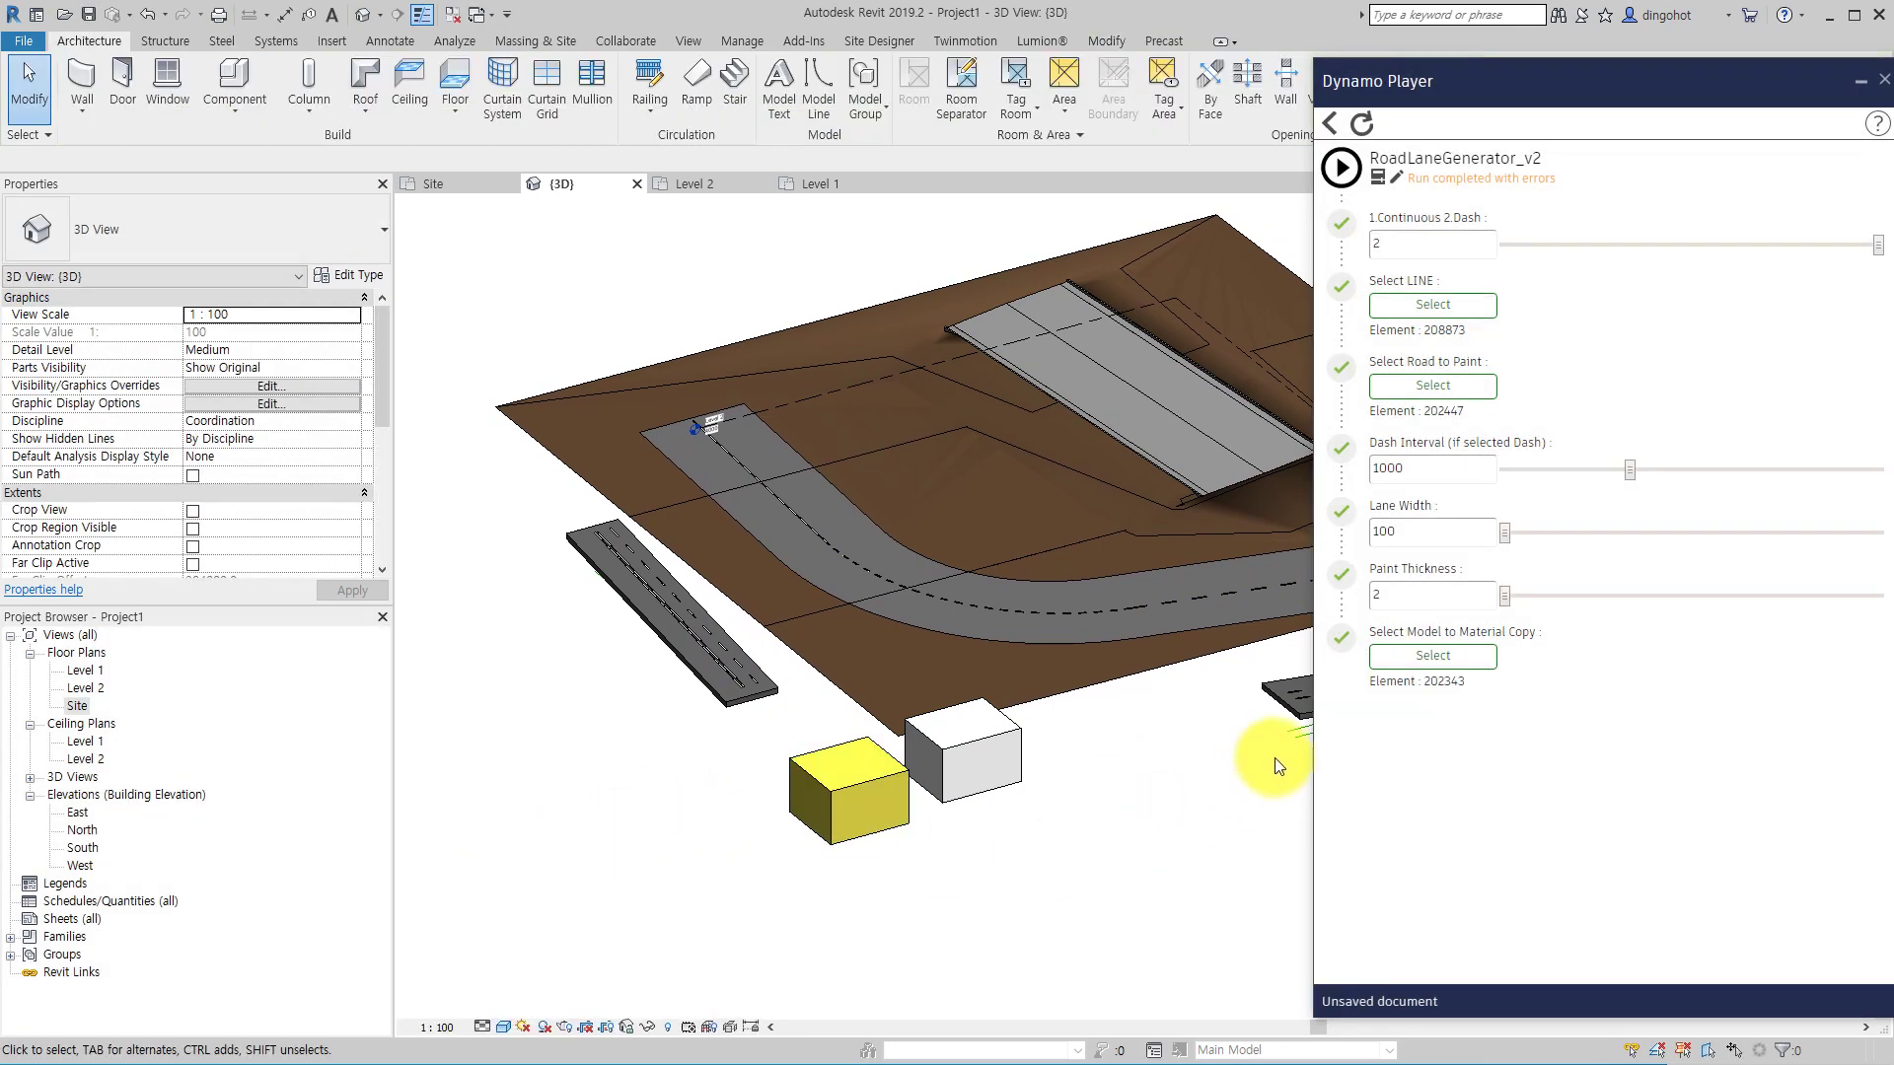
pyautogui.click(1387, 659)
pyautogui.click(802, 813)
pyautogui.click(669, 841)
# - In the Site floor plan, set the lane type to 1 (continuous) and select the model line just east of the street's centreline as LINE
pyautogui.doubleClick(74, 702)
pyautogui.scroll(-2, 886, 725)
pyautogui.scroll(3, 966, 629)
pyautogui.doubleClick(1405, 243)
pyautogui.write('1')
pyautogui.click(1405, 308)
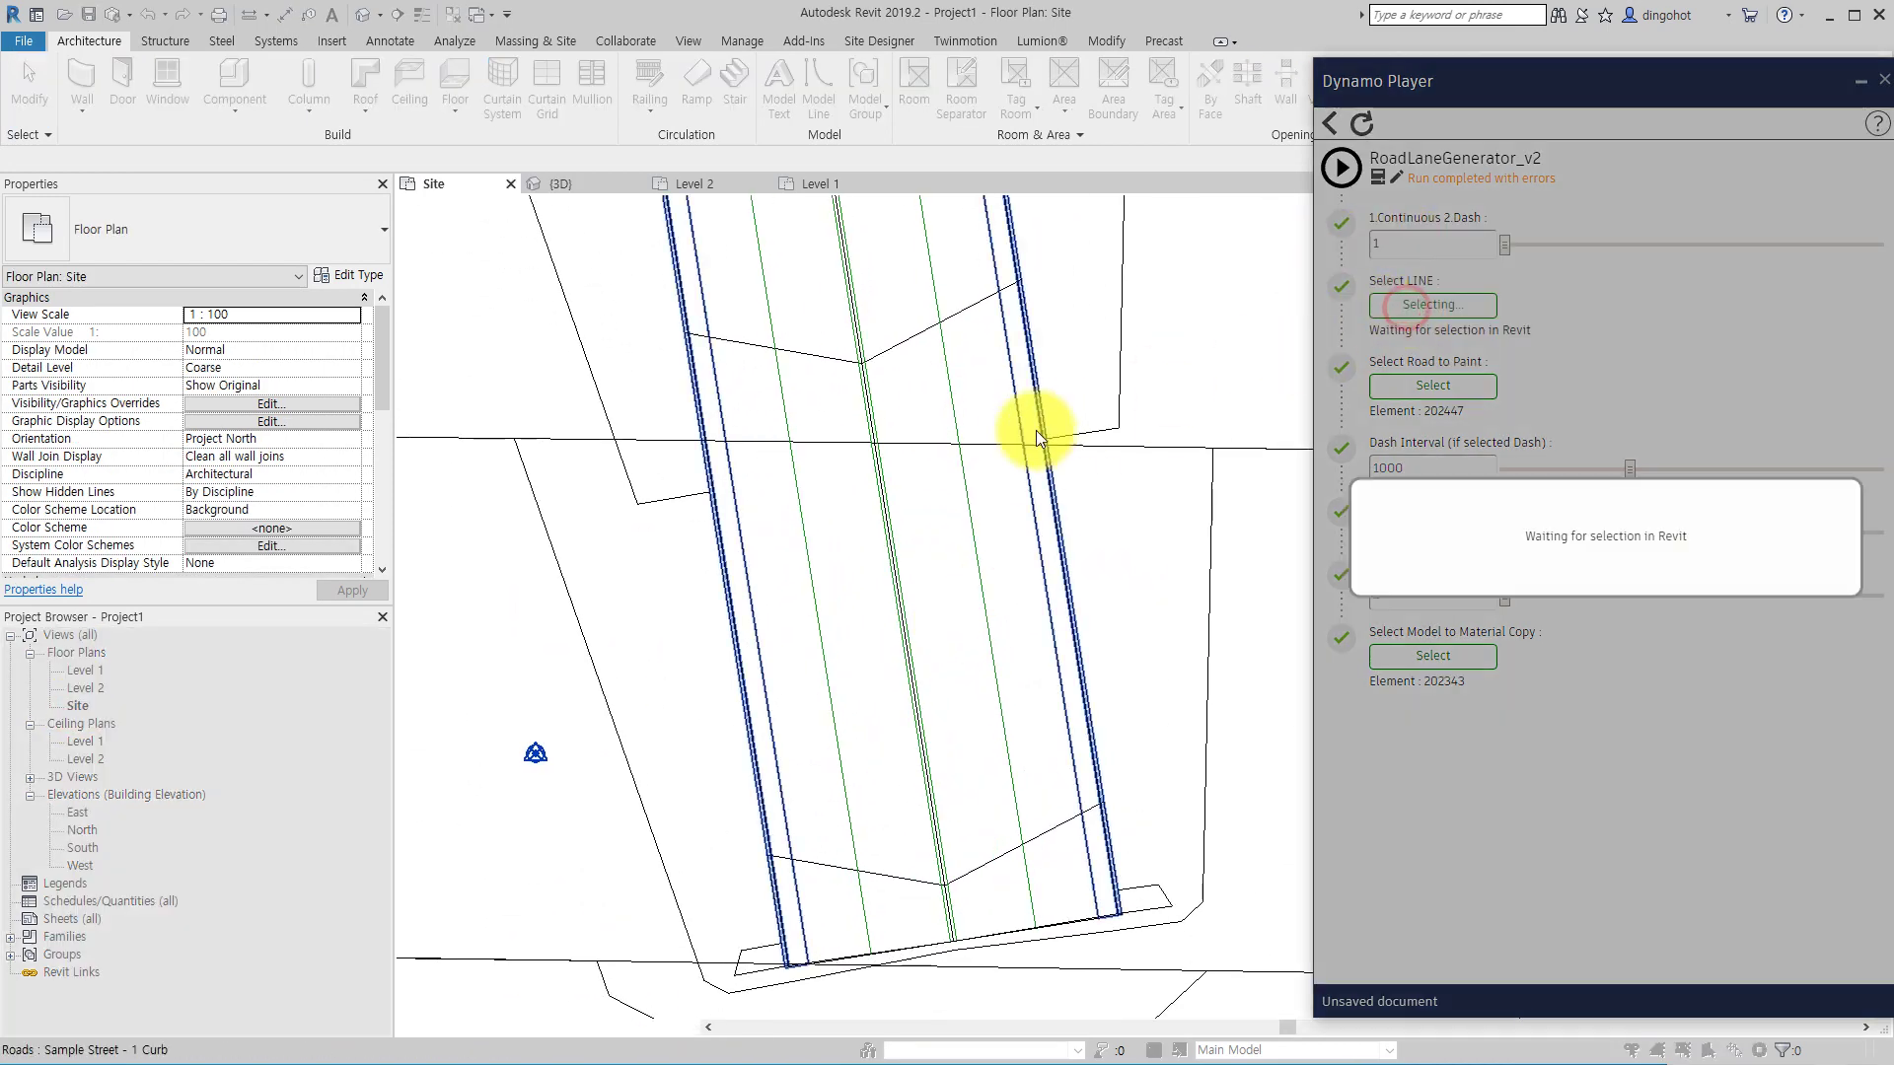
pyautogui.scroll(3, 874, 437)
pyautogui.click(874, 444)
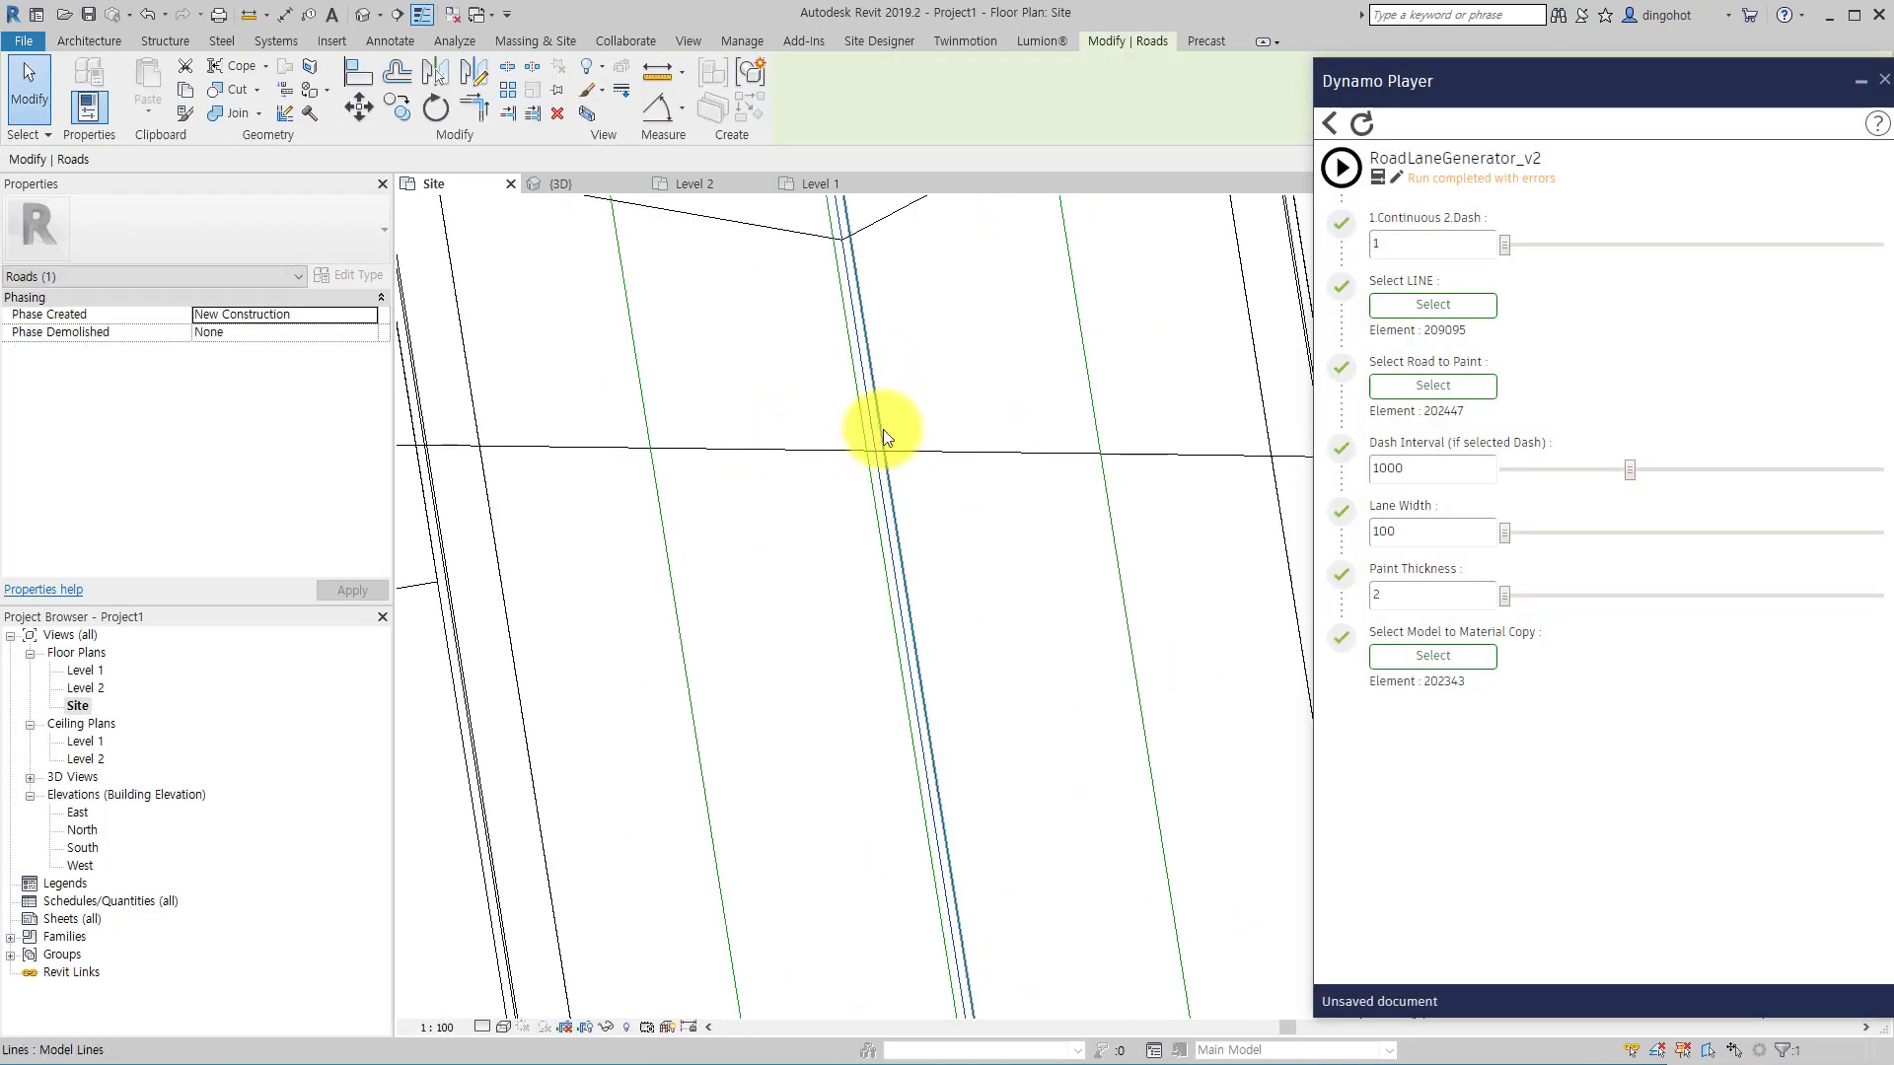
pyautogui.click(1447, 301)
pyautogui.click(878, 401)
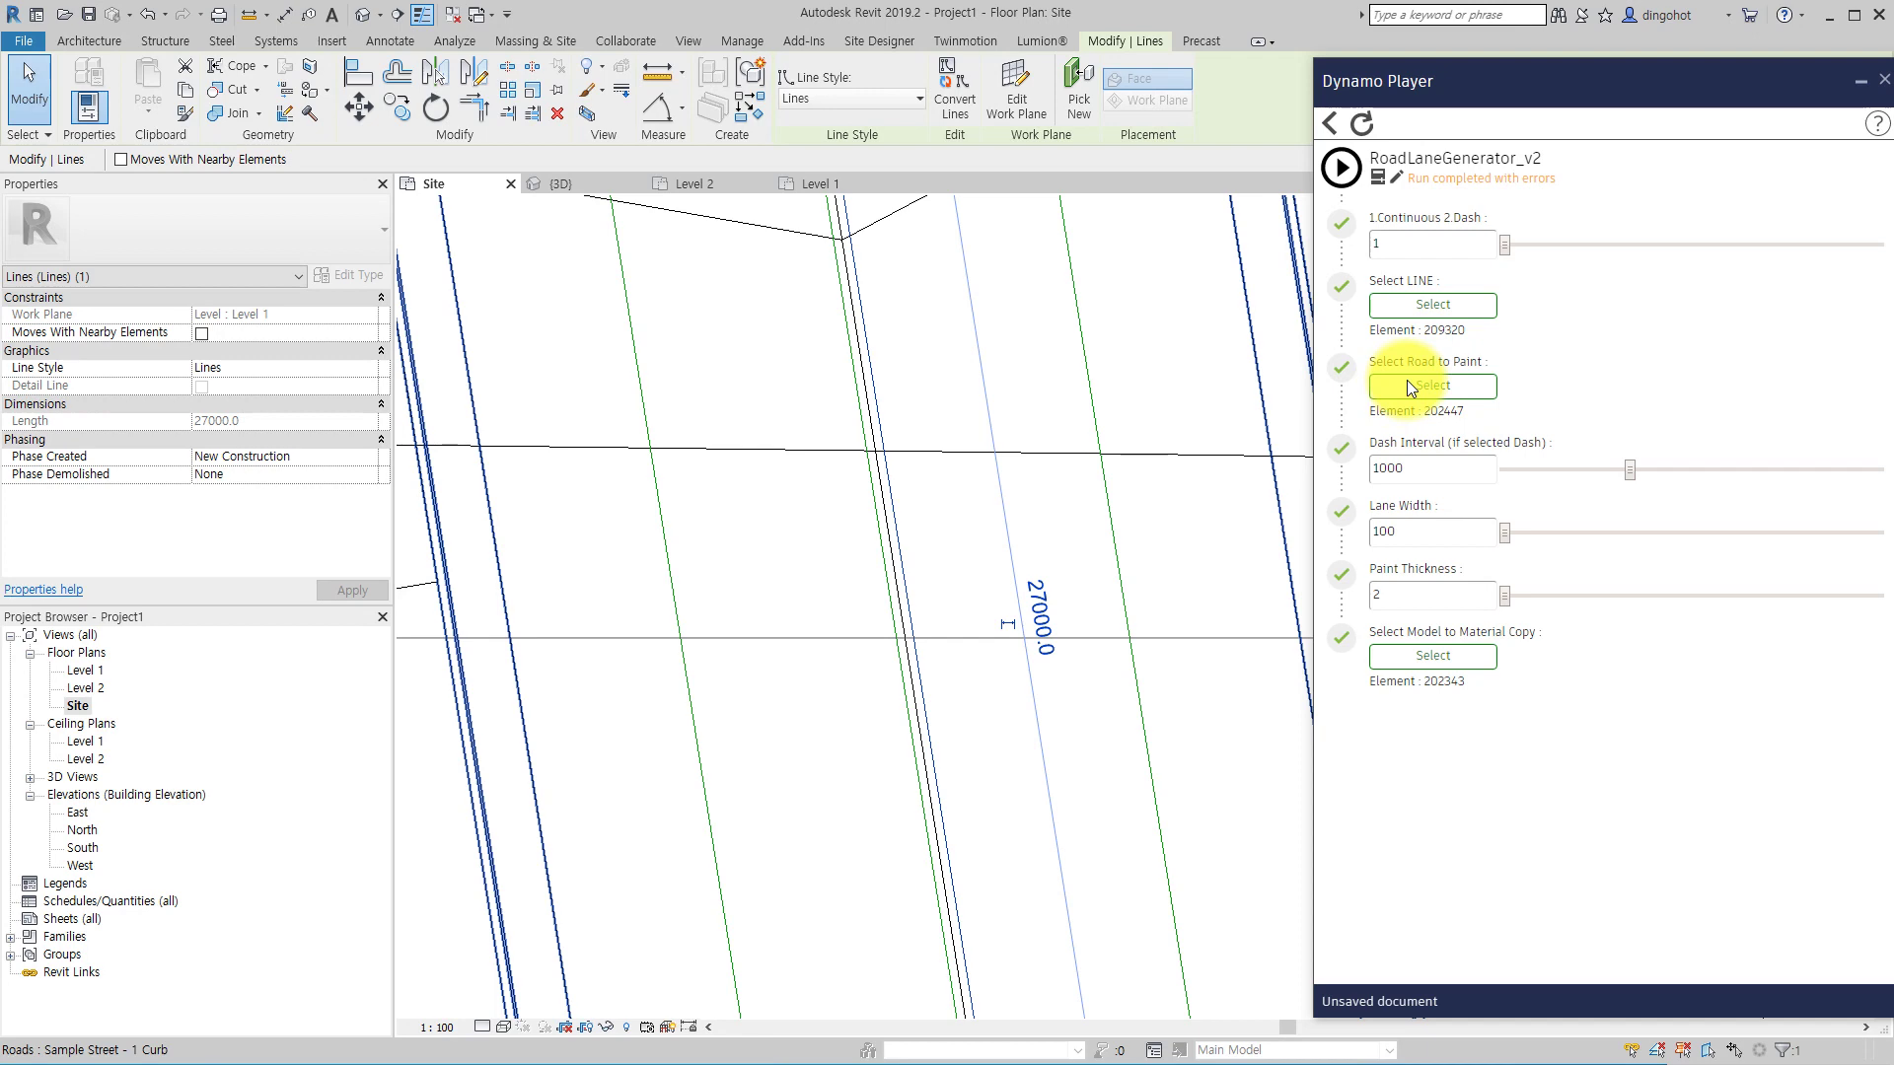
# - Select the street surface as Road to Paint and run RoadLaneGenerator_v2
pyautogui.click(1406, 382)
pyautogui.click(1011, 428)
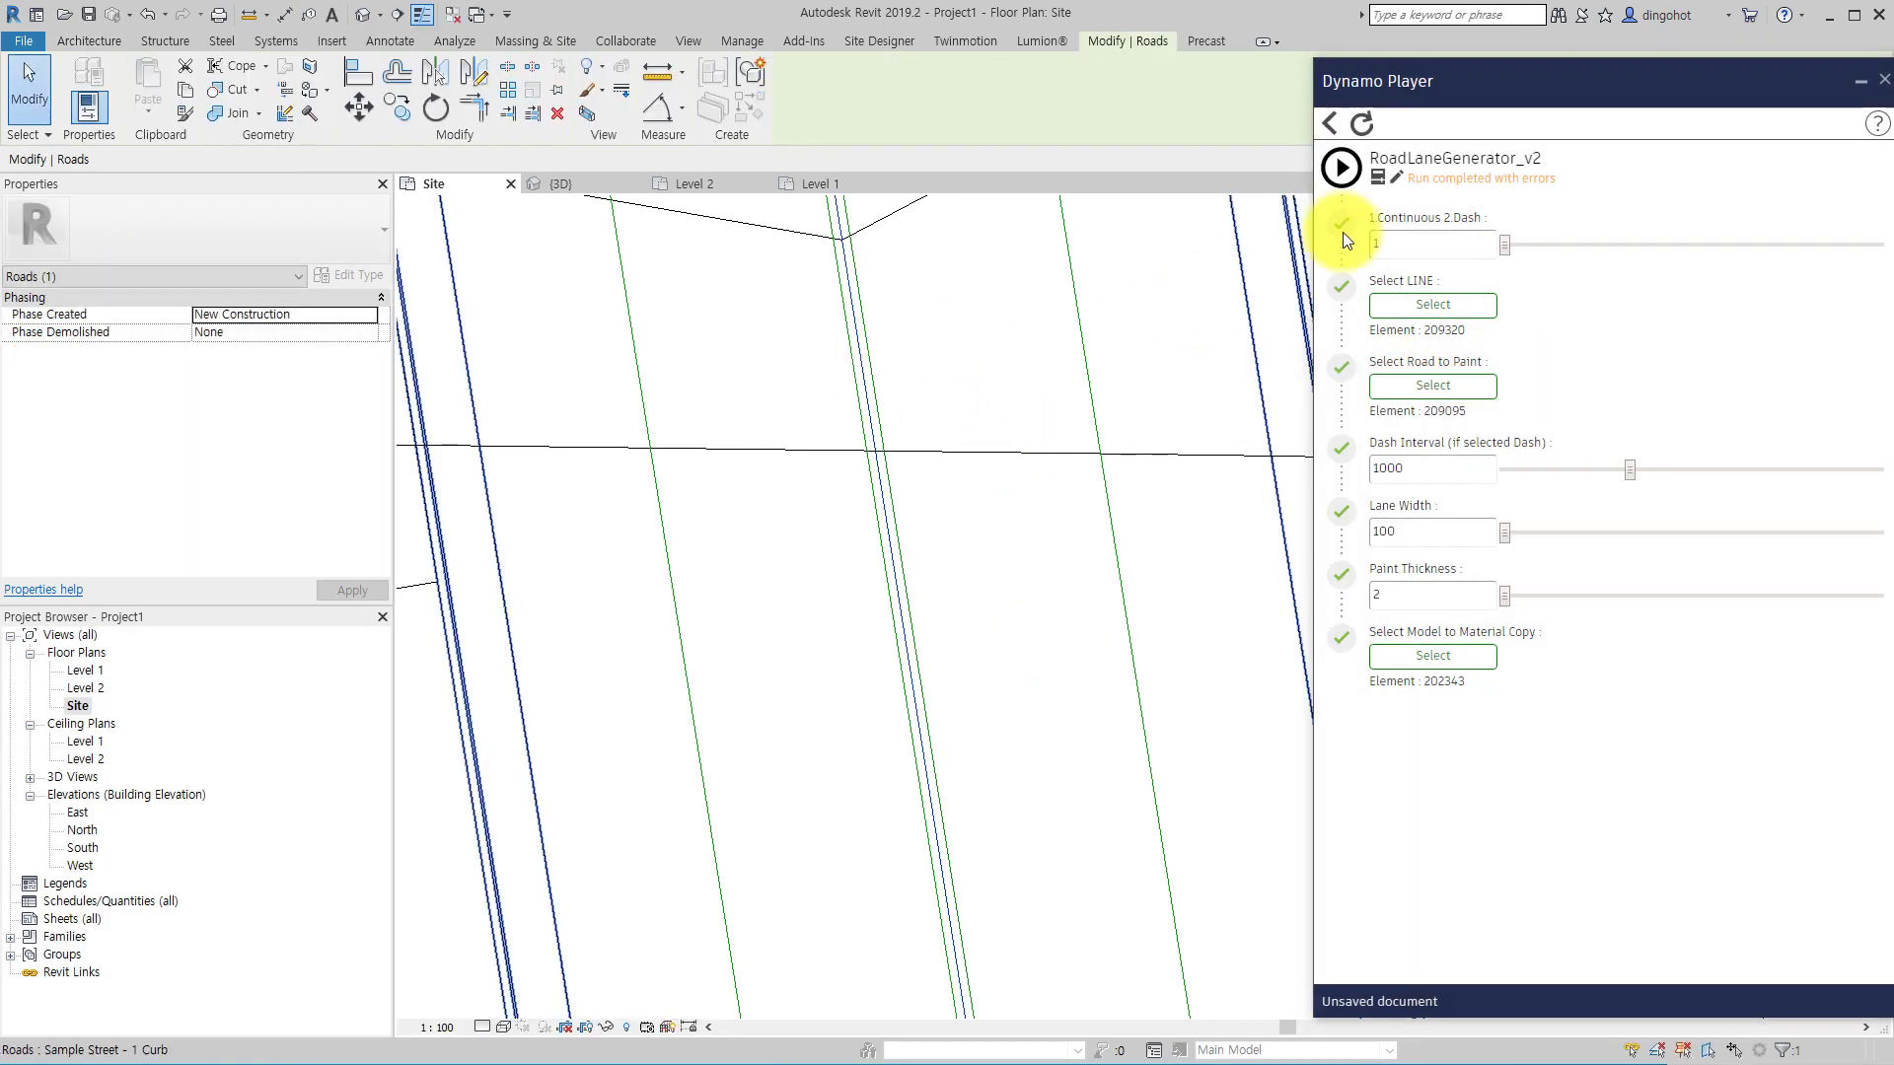
pyautogui.click(1343, 168)
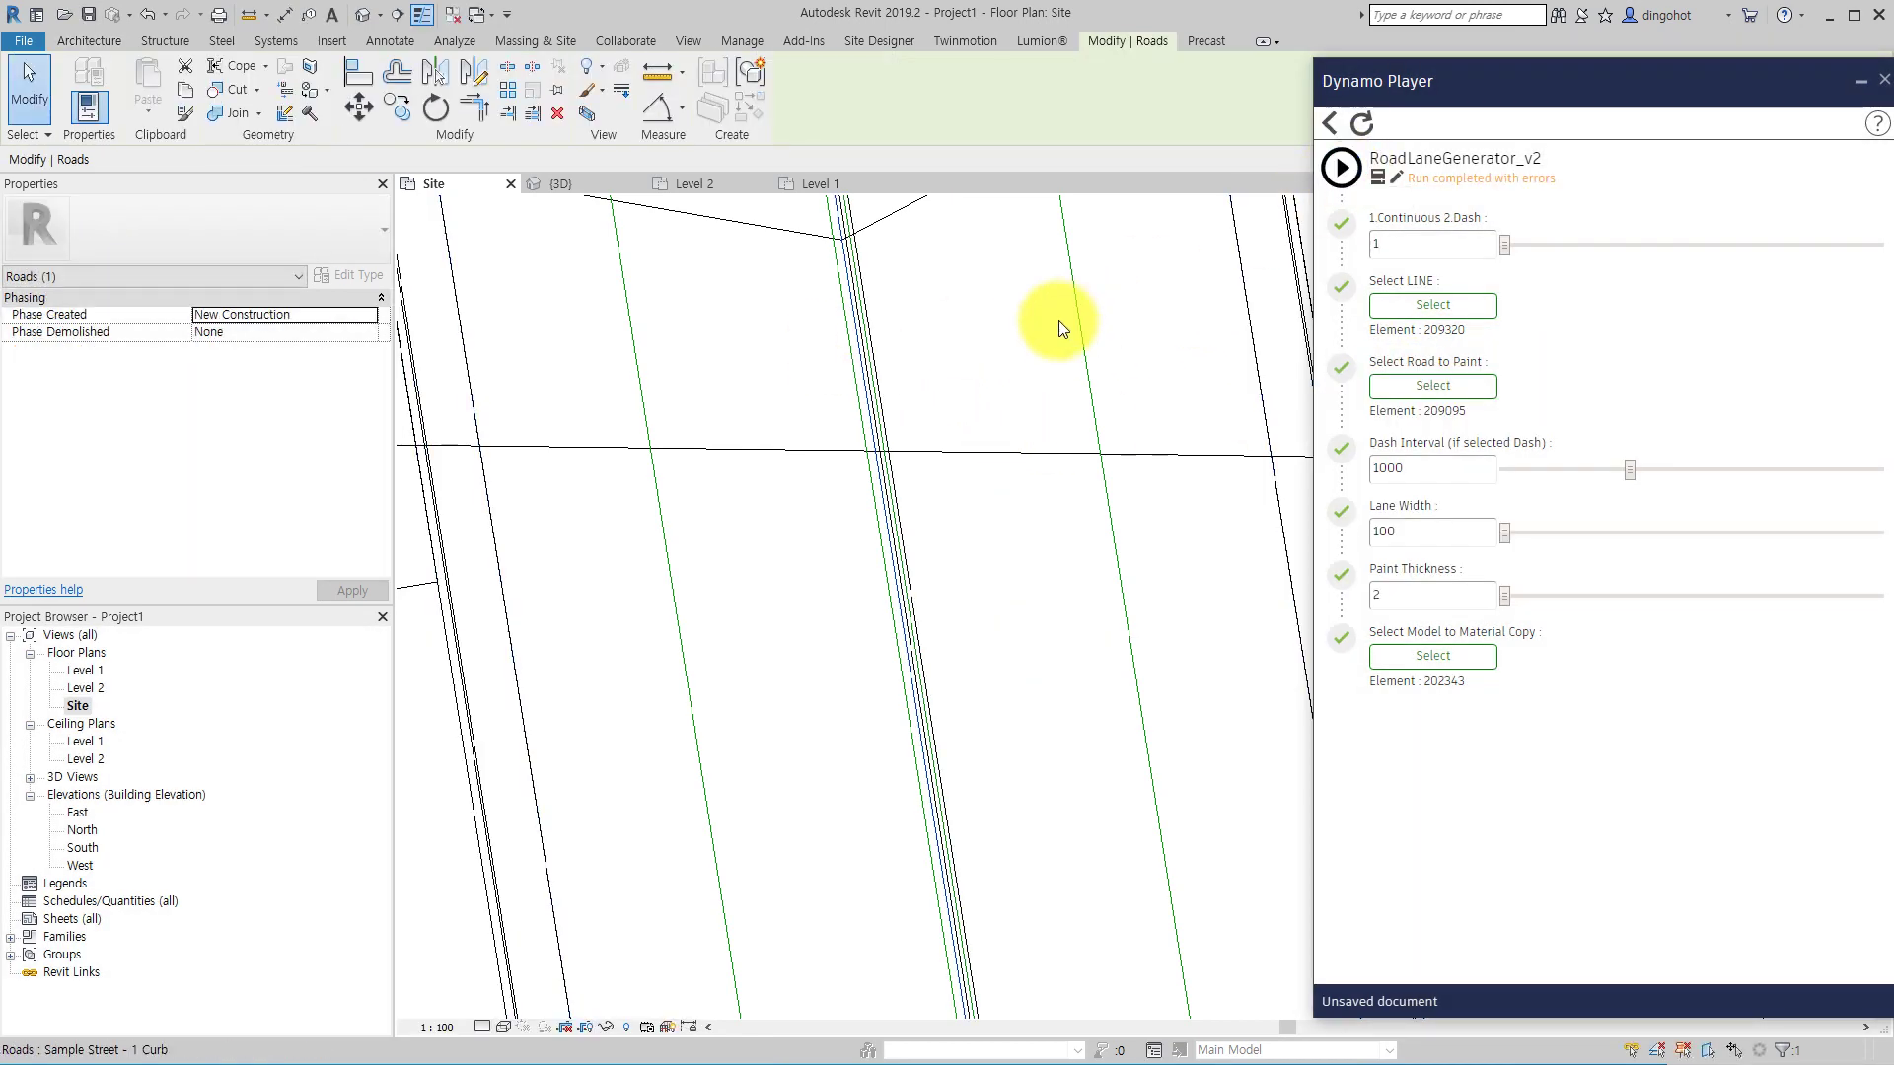
# - Select the model line just west of the street's centreline as LINE and run RoadLaneGenerator_v2 again
pyautogui.click(1398, 308)
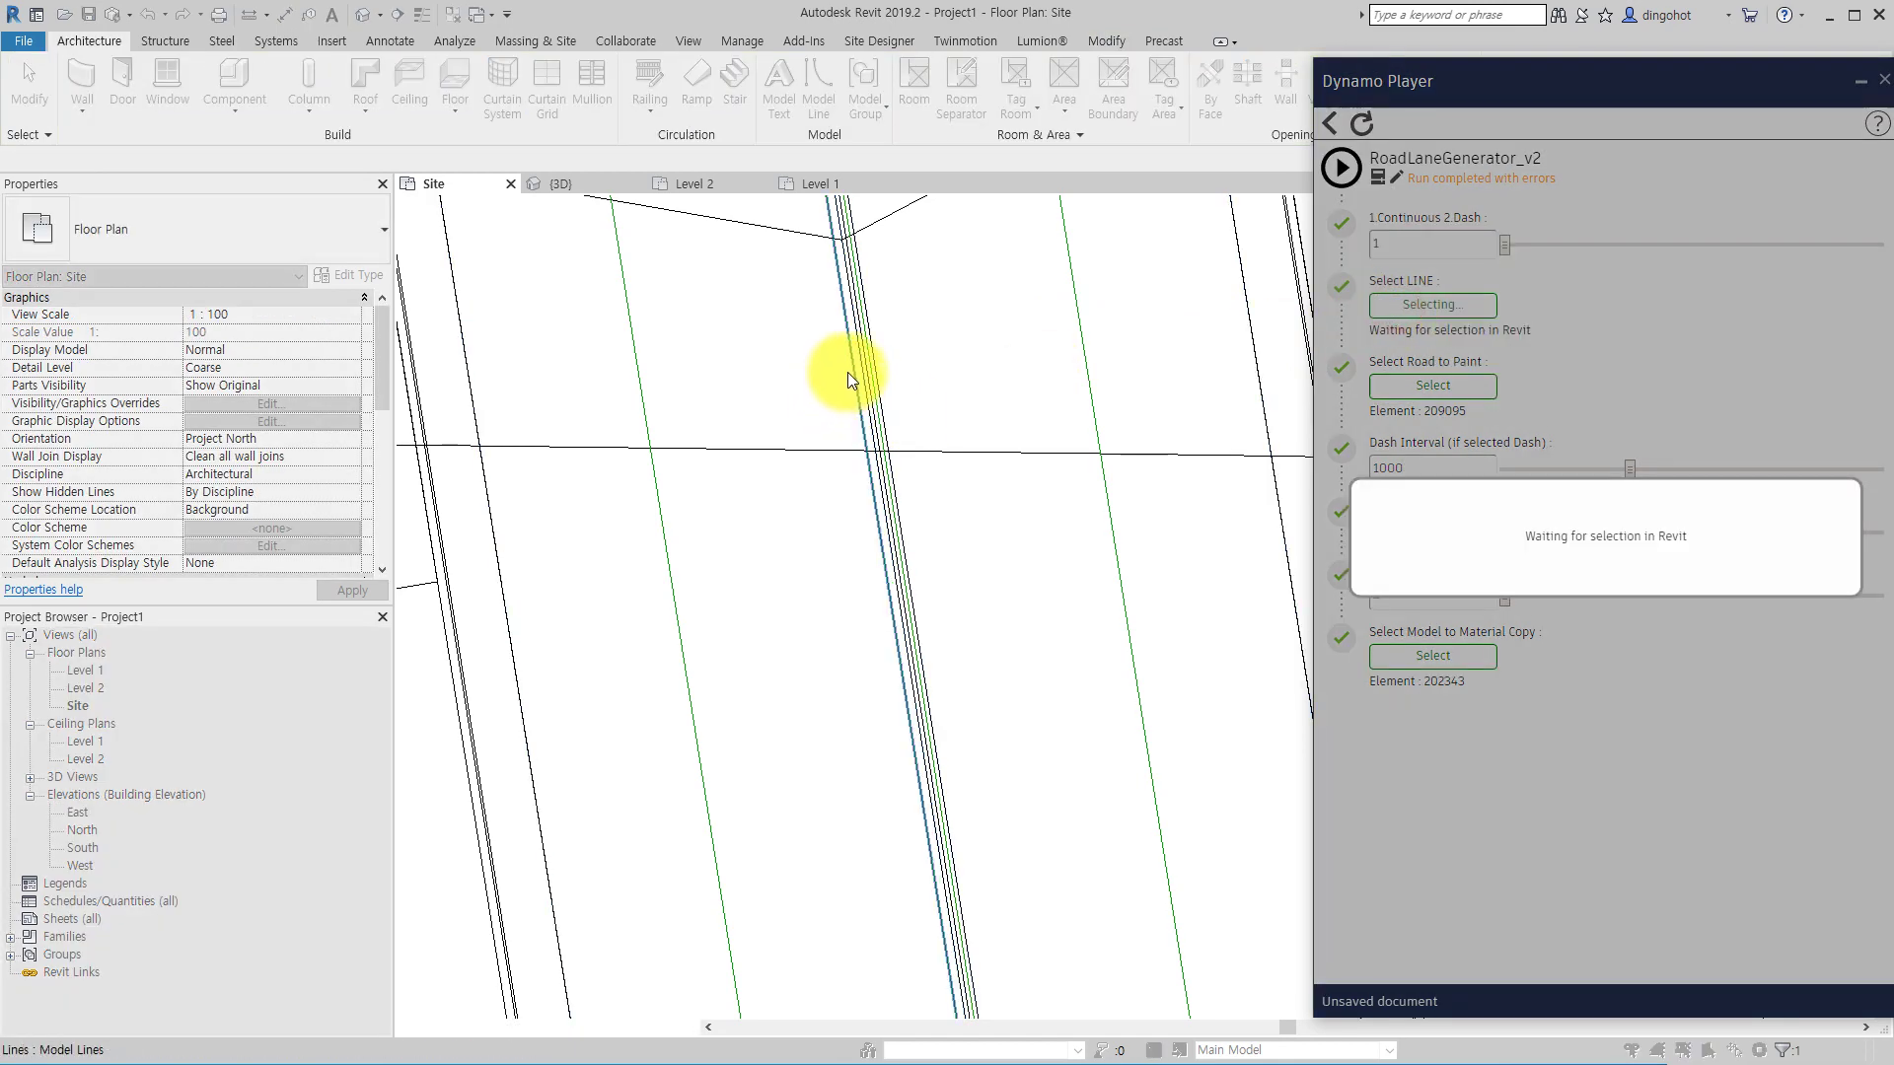
pyautogui.click(850, 369)
pyautogui.click(1343, 166)
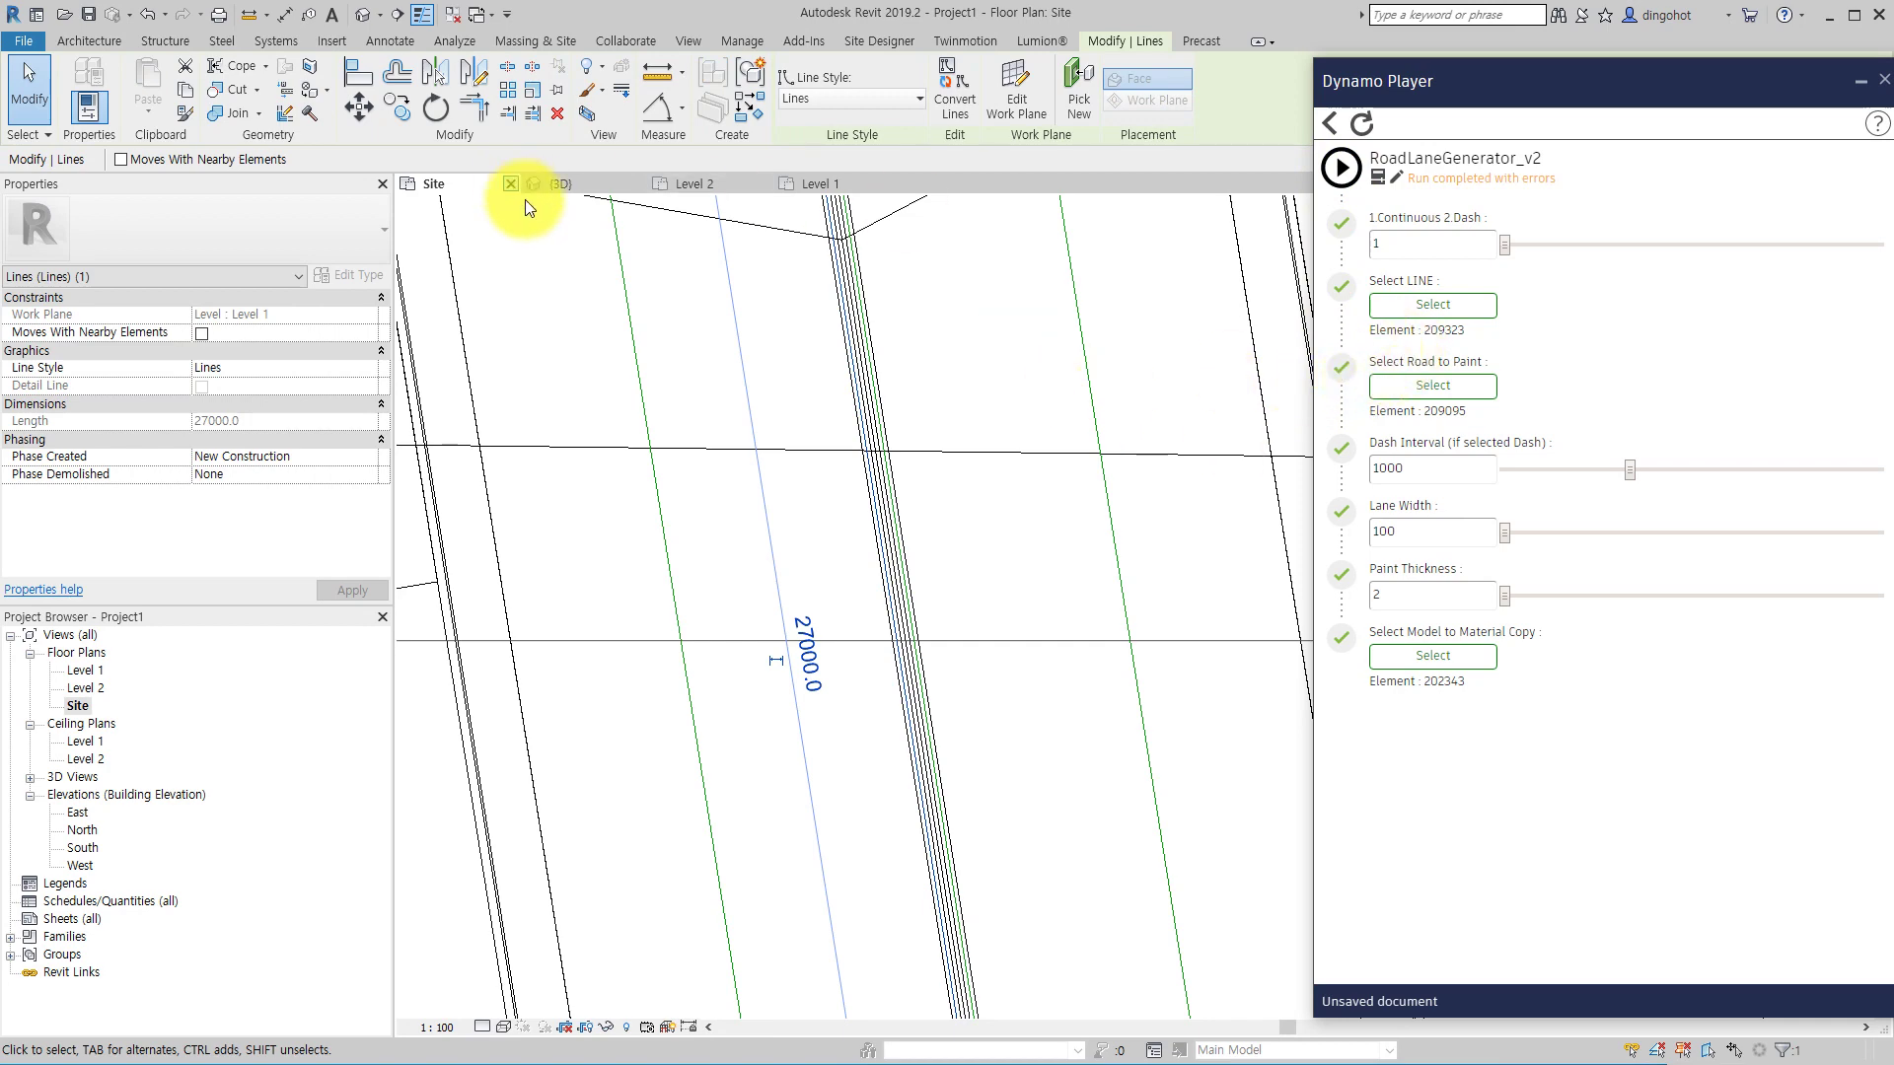
# - In the Site floor plan, select the model line midway across the street's eastern half as LINE
pyautogui.click(1399, 303)
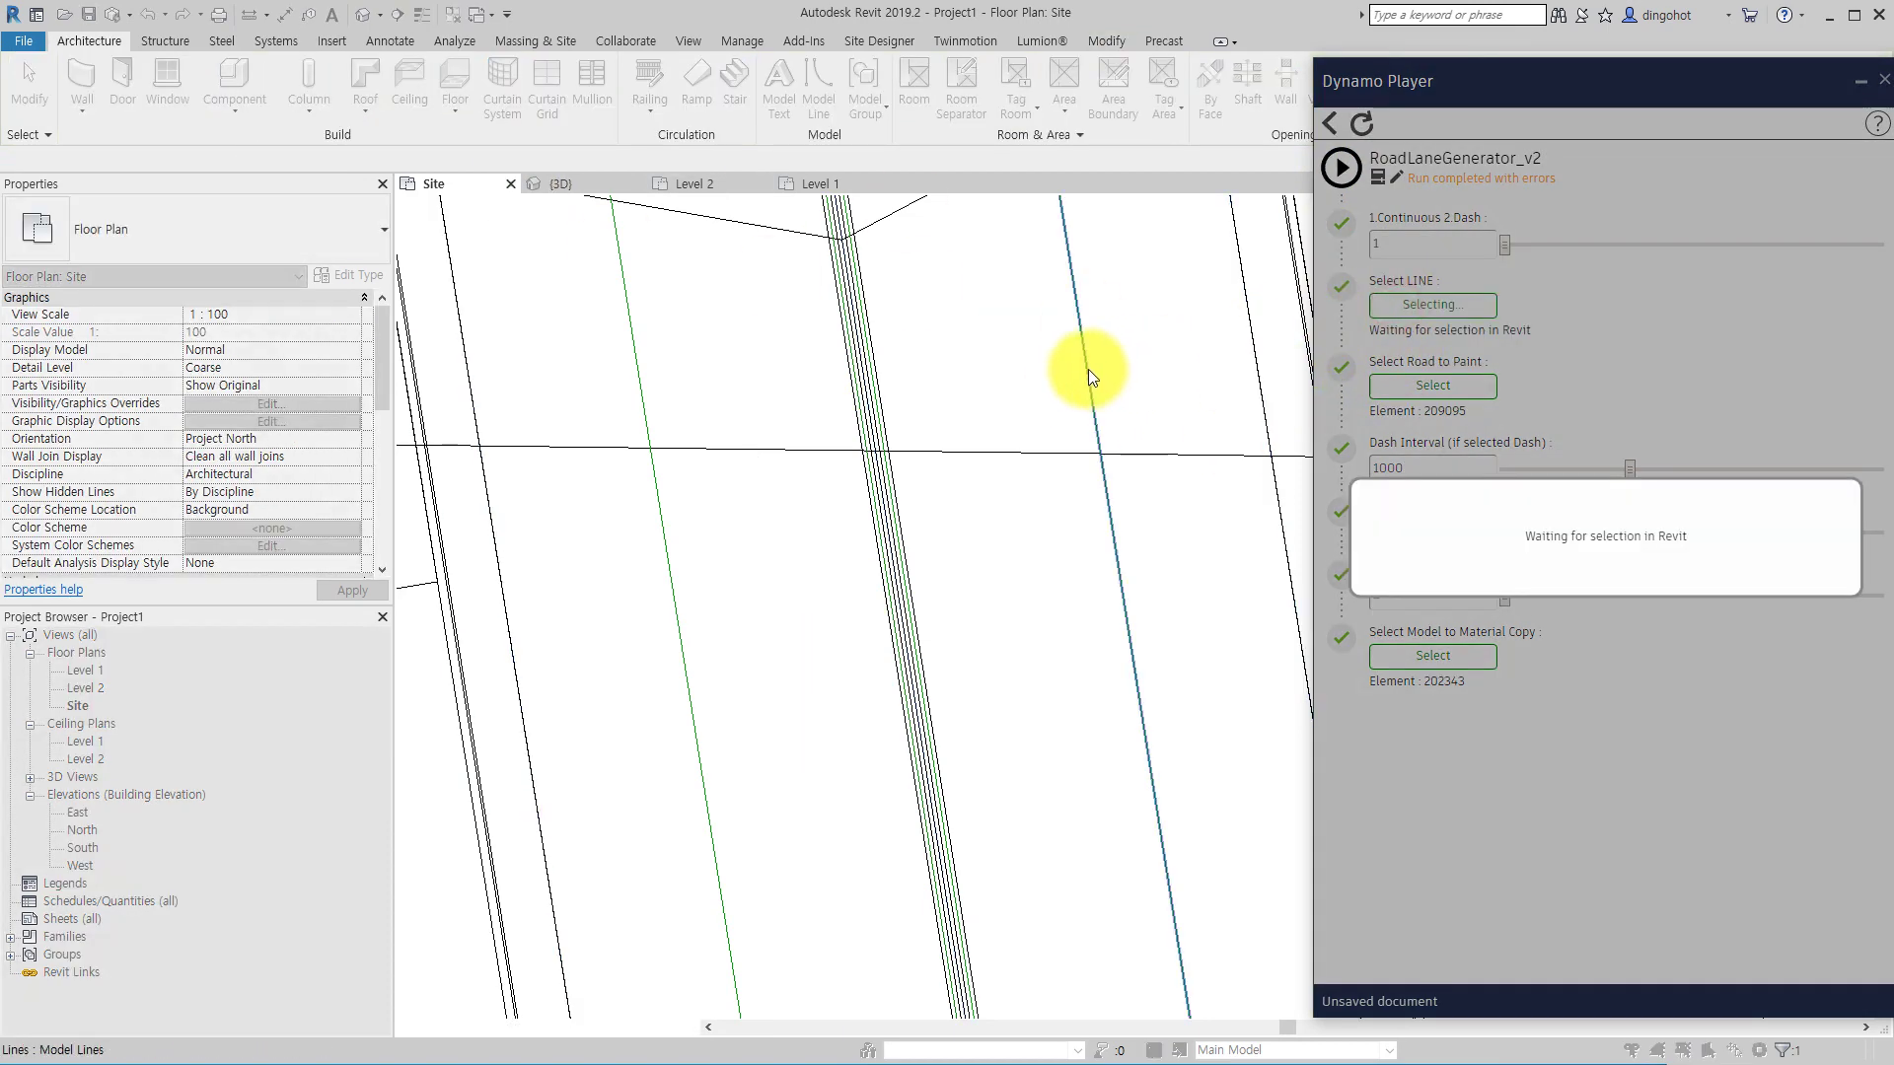
pyautogui.click(1087, 369)
pyautogui.scroll(-4, 1066, 691)
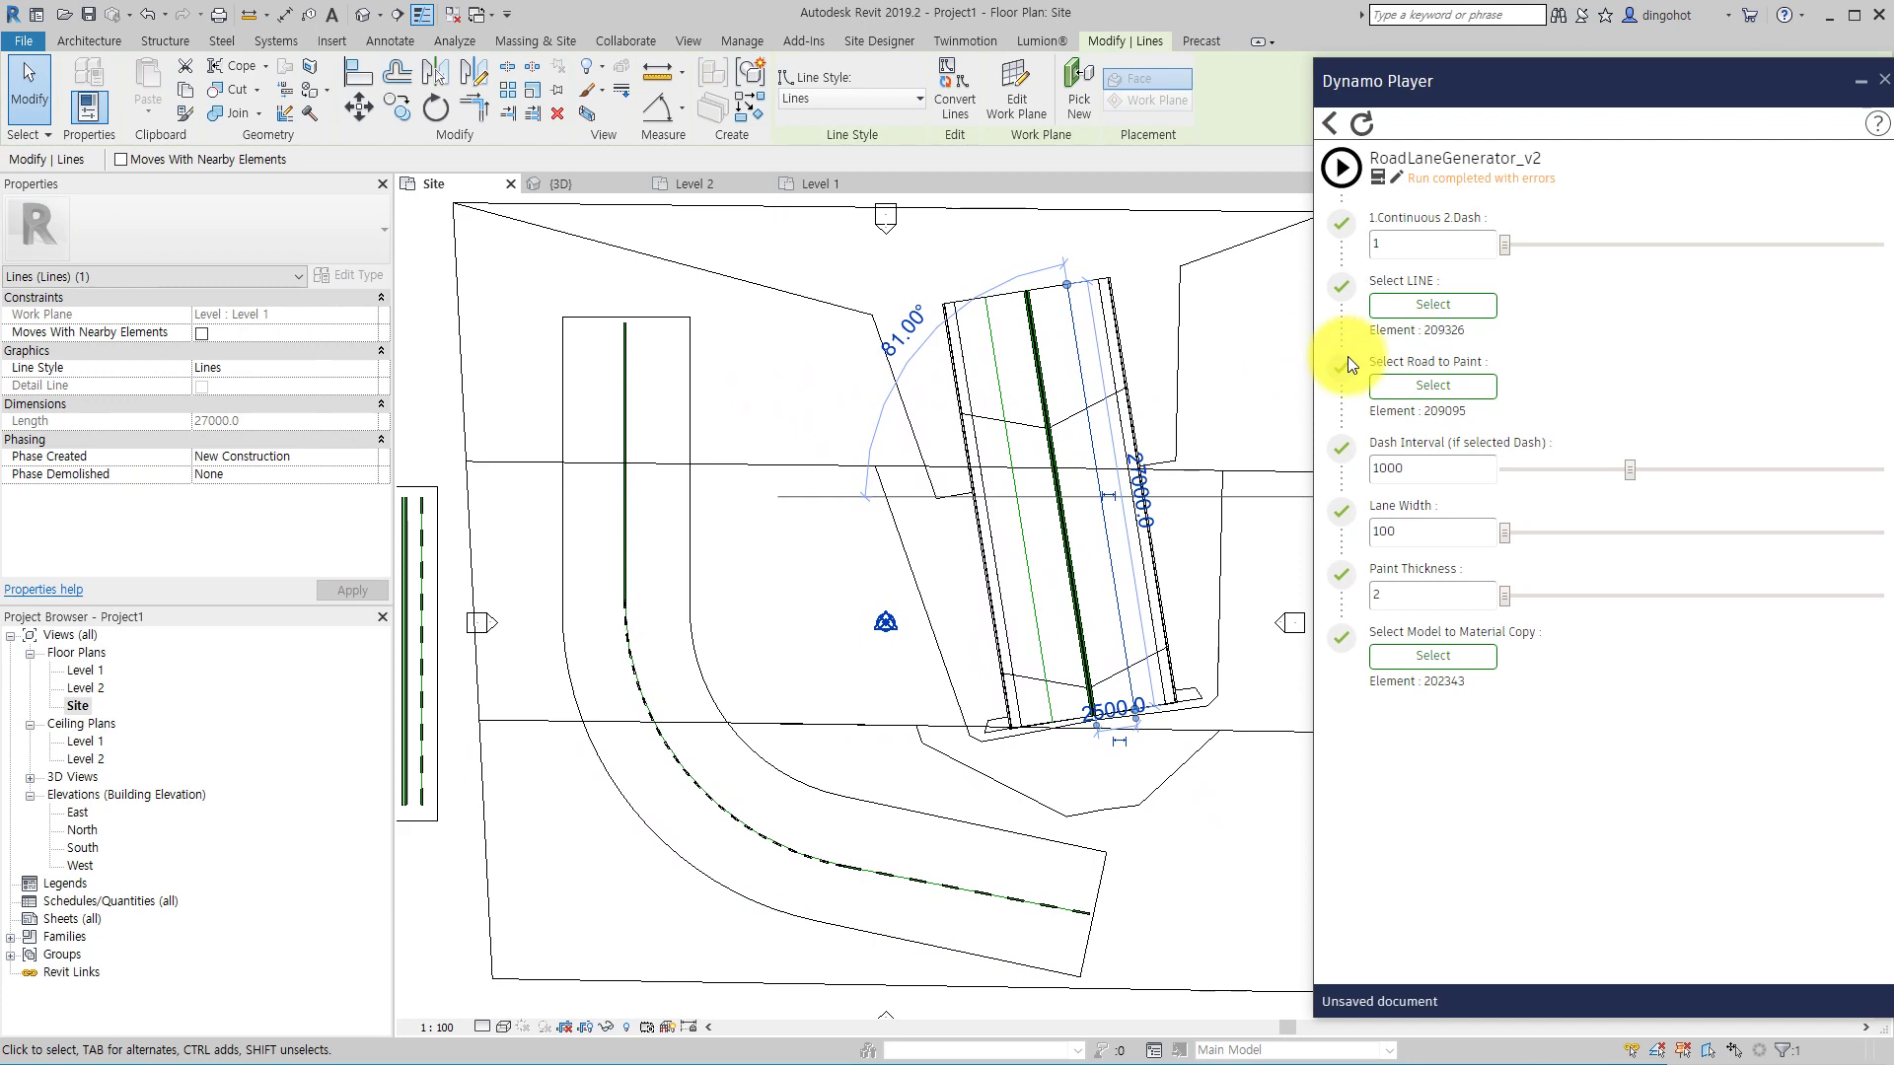
pyautogui.click(1408, 303)
pyautogui.click(1093, 429)
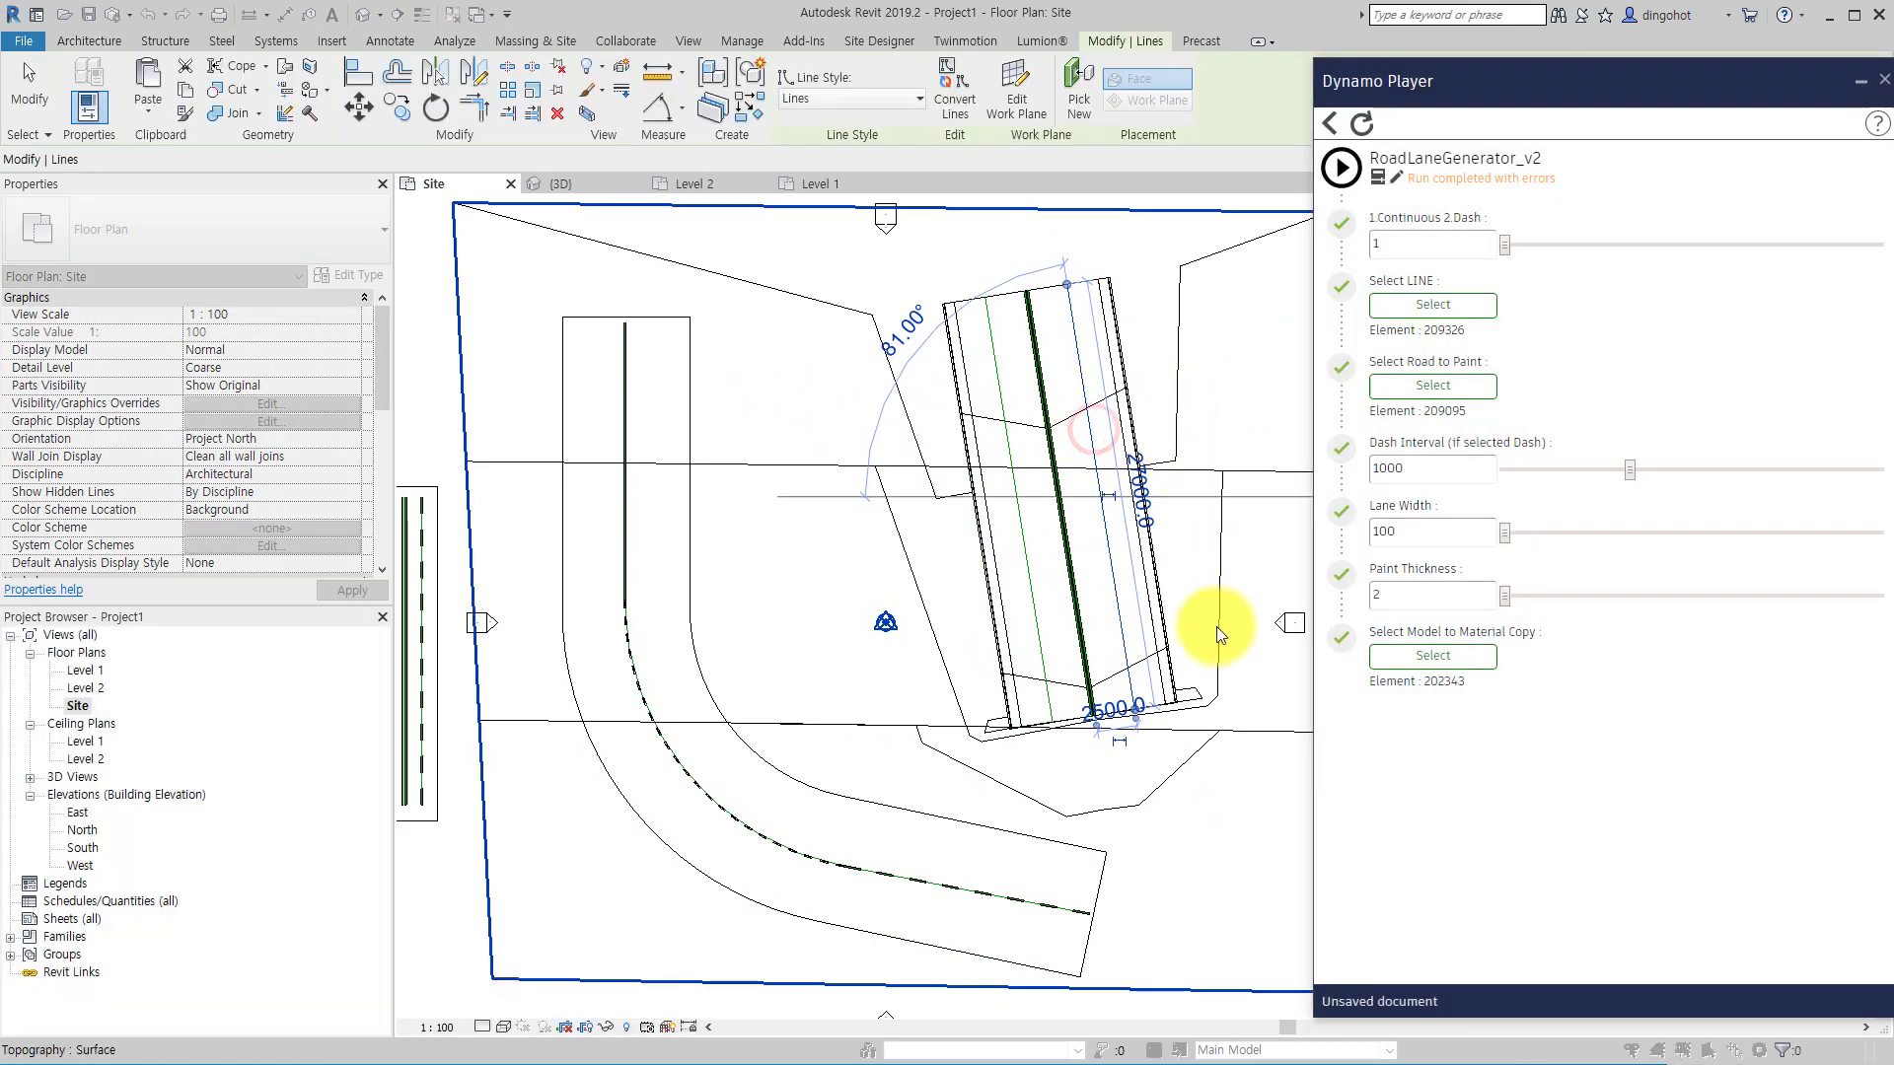
pyautogui.scroll(-2, 1223, 355)
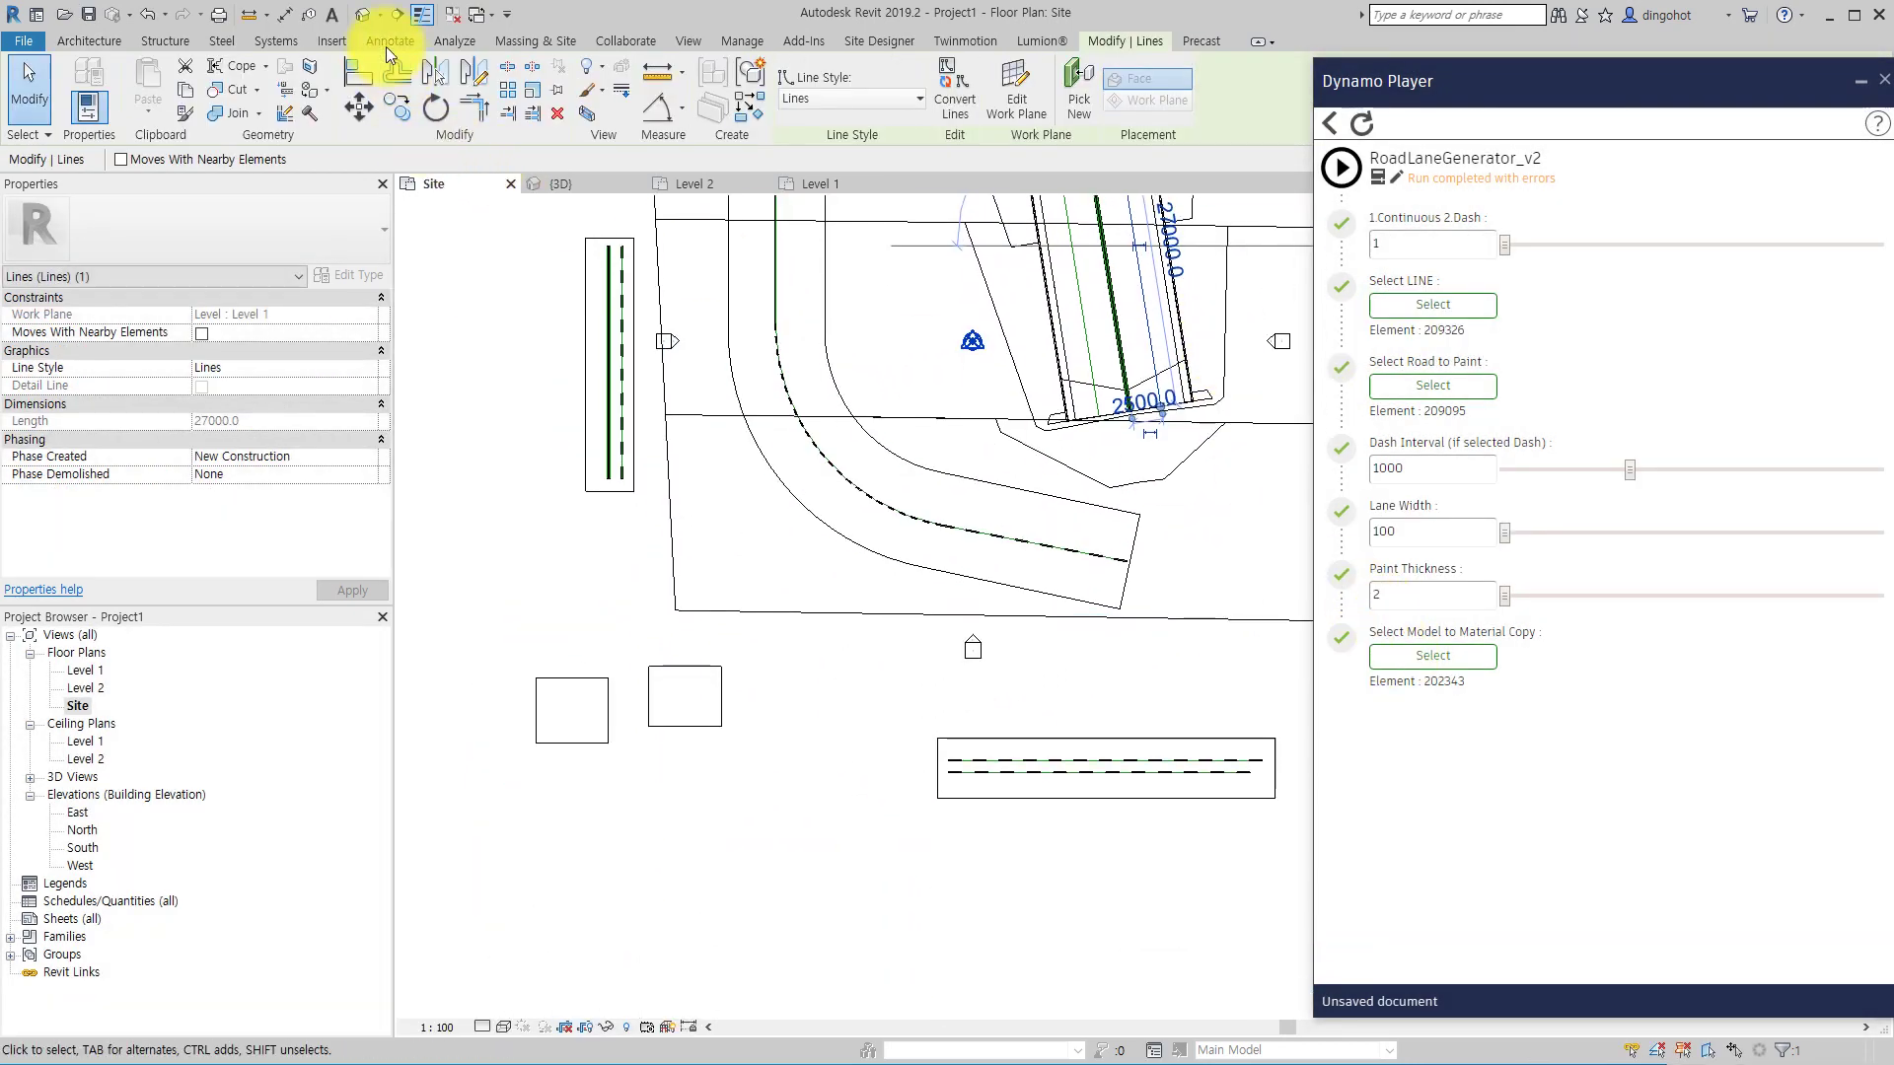
# - In the 3D view, select the white box as the Model to Material Copy for RoadLaneGenerator_v2
pyautogui.click(362, 16)
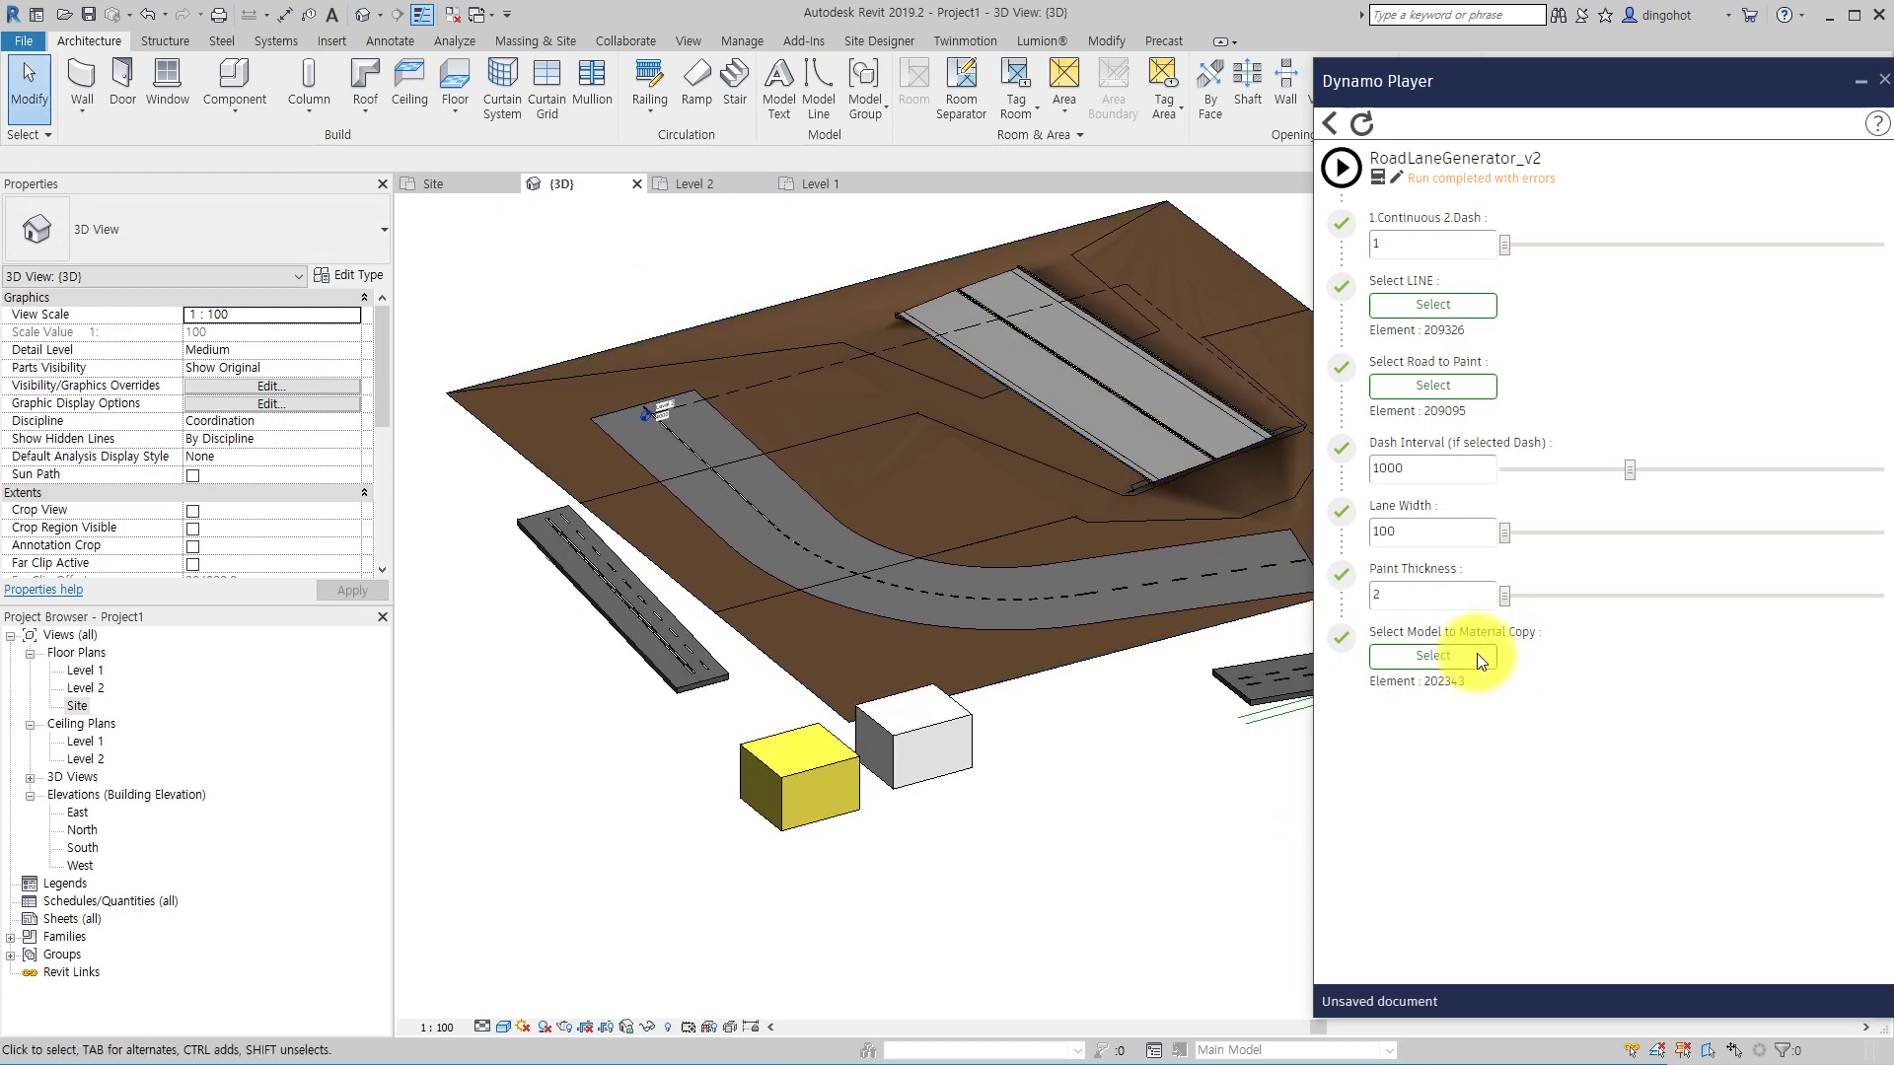
pyautogui.click(1462, 652)
pyautogui.click(962, 746)
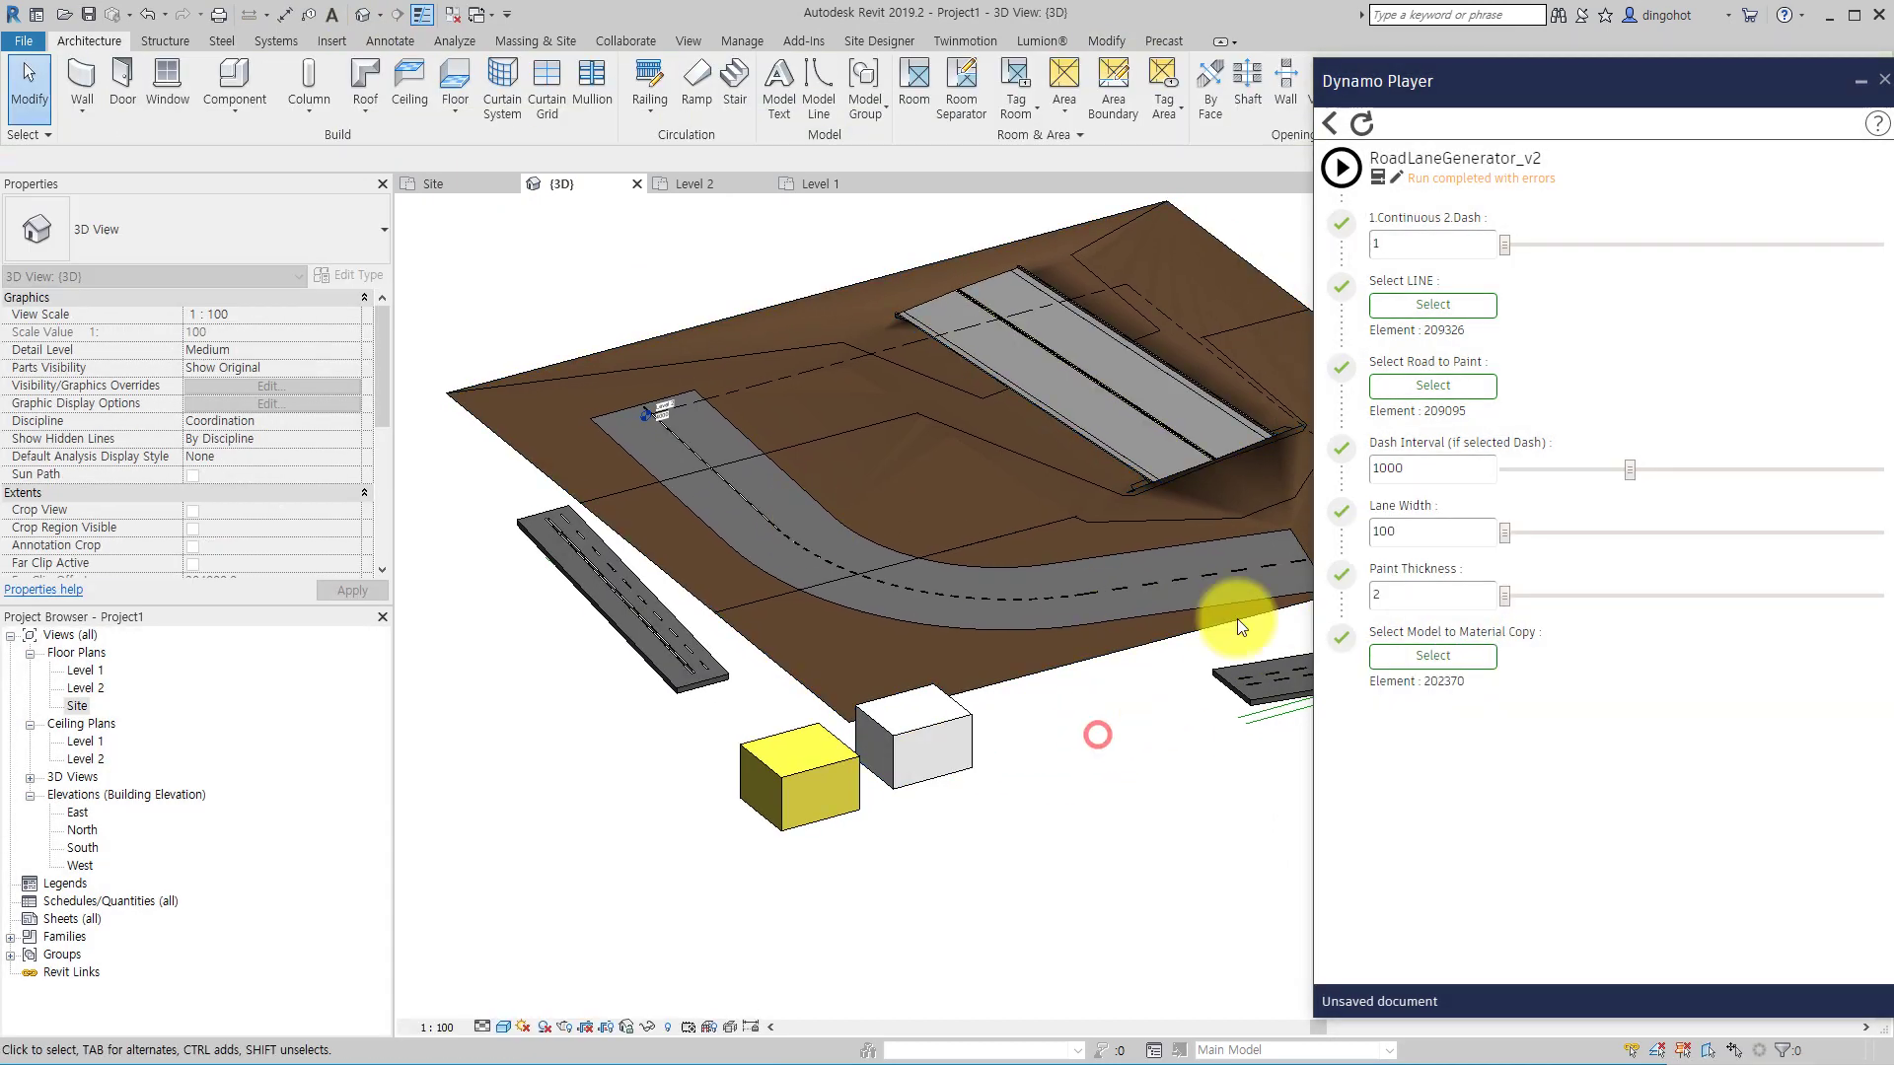
# - Run RoadLaneGenerator_v2 on the street's eastern line with the continuous lane type
pyautogui.click(1359, 173)
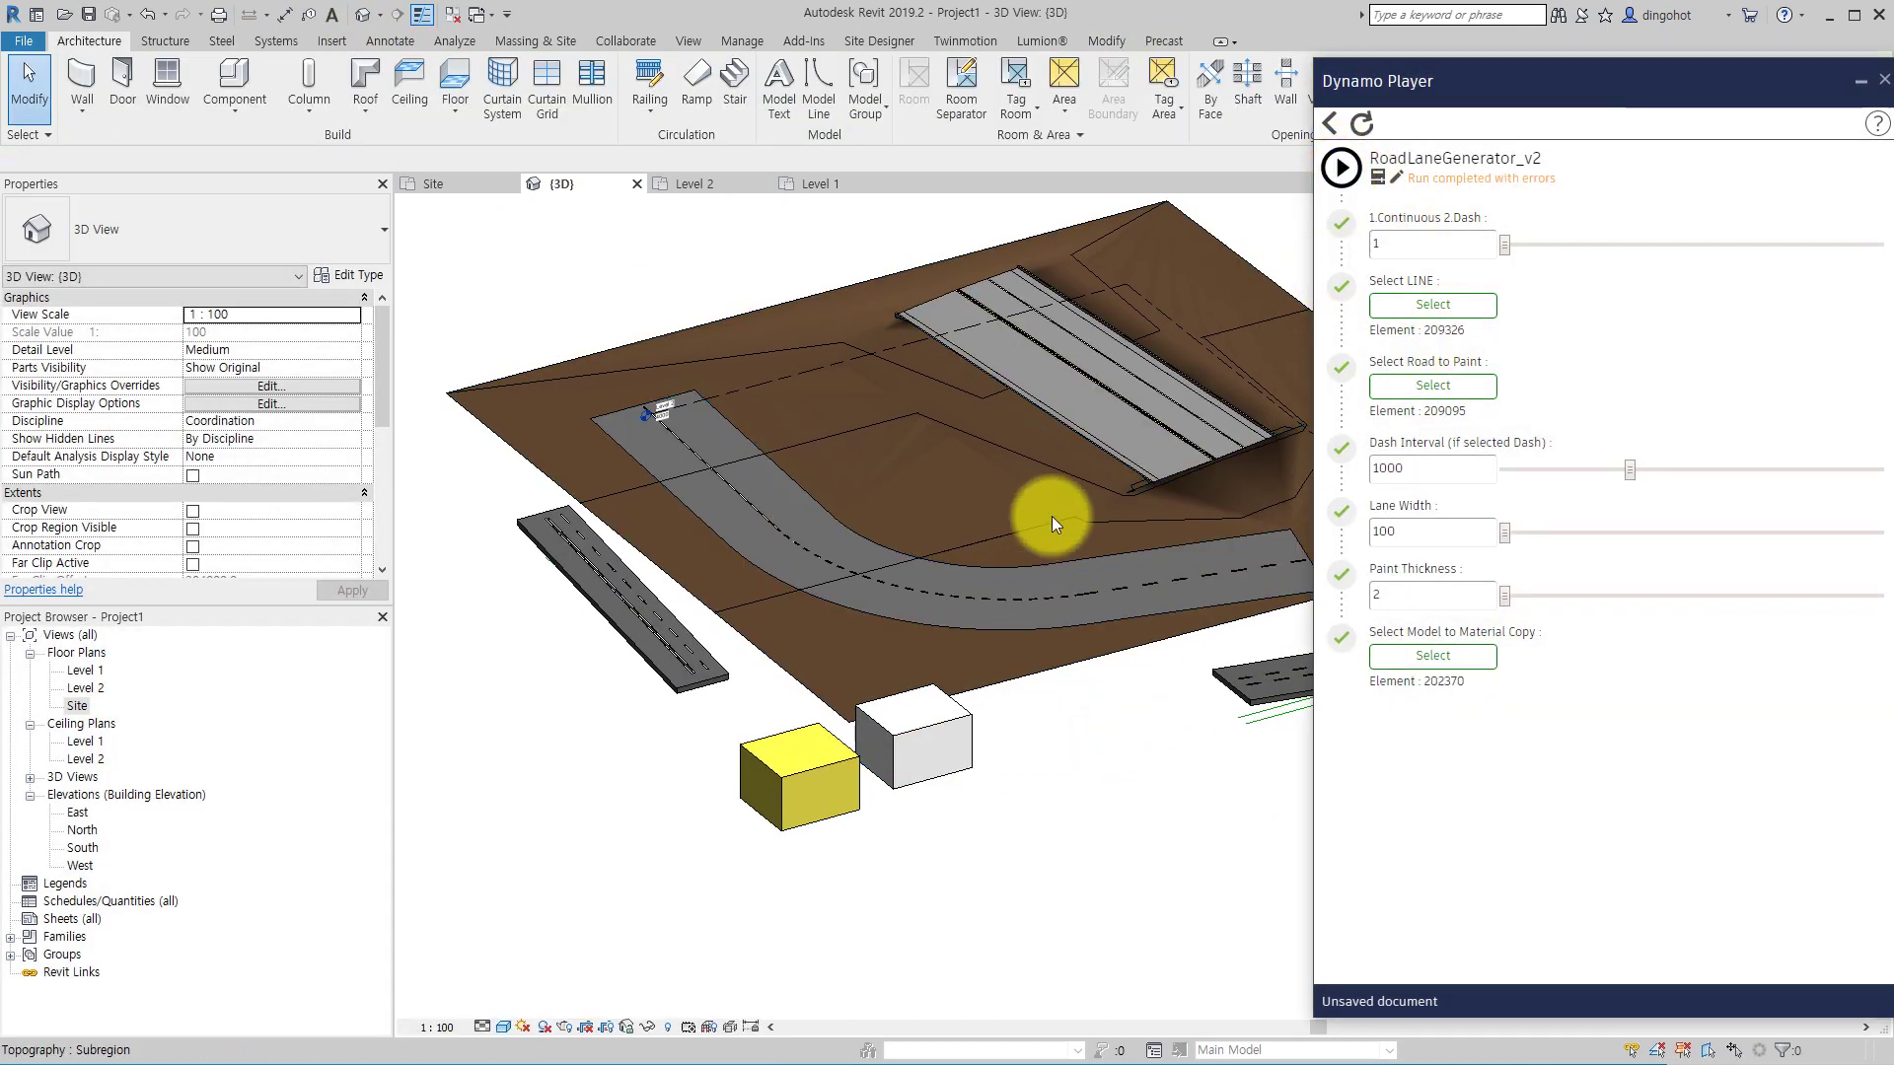
pyautogui.scroll(4, 1052, 509)
pyautogui.scroll(-5, 1075, 493)
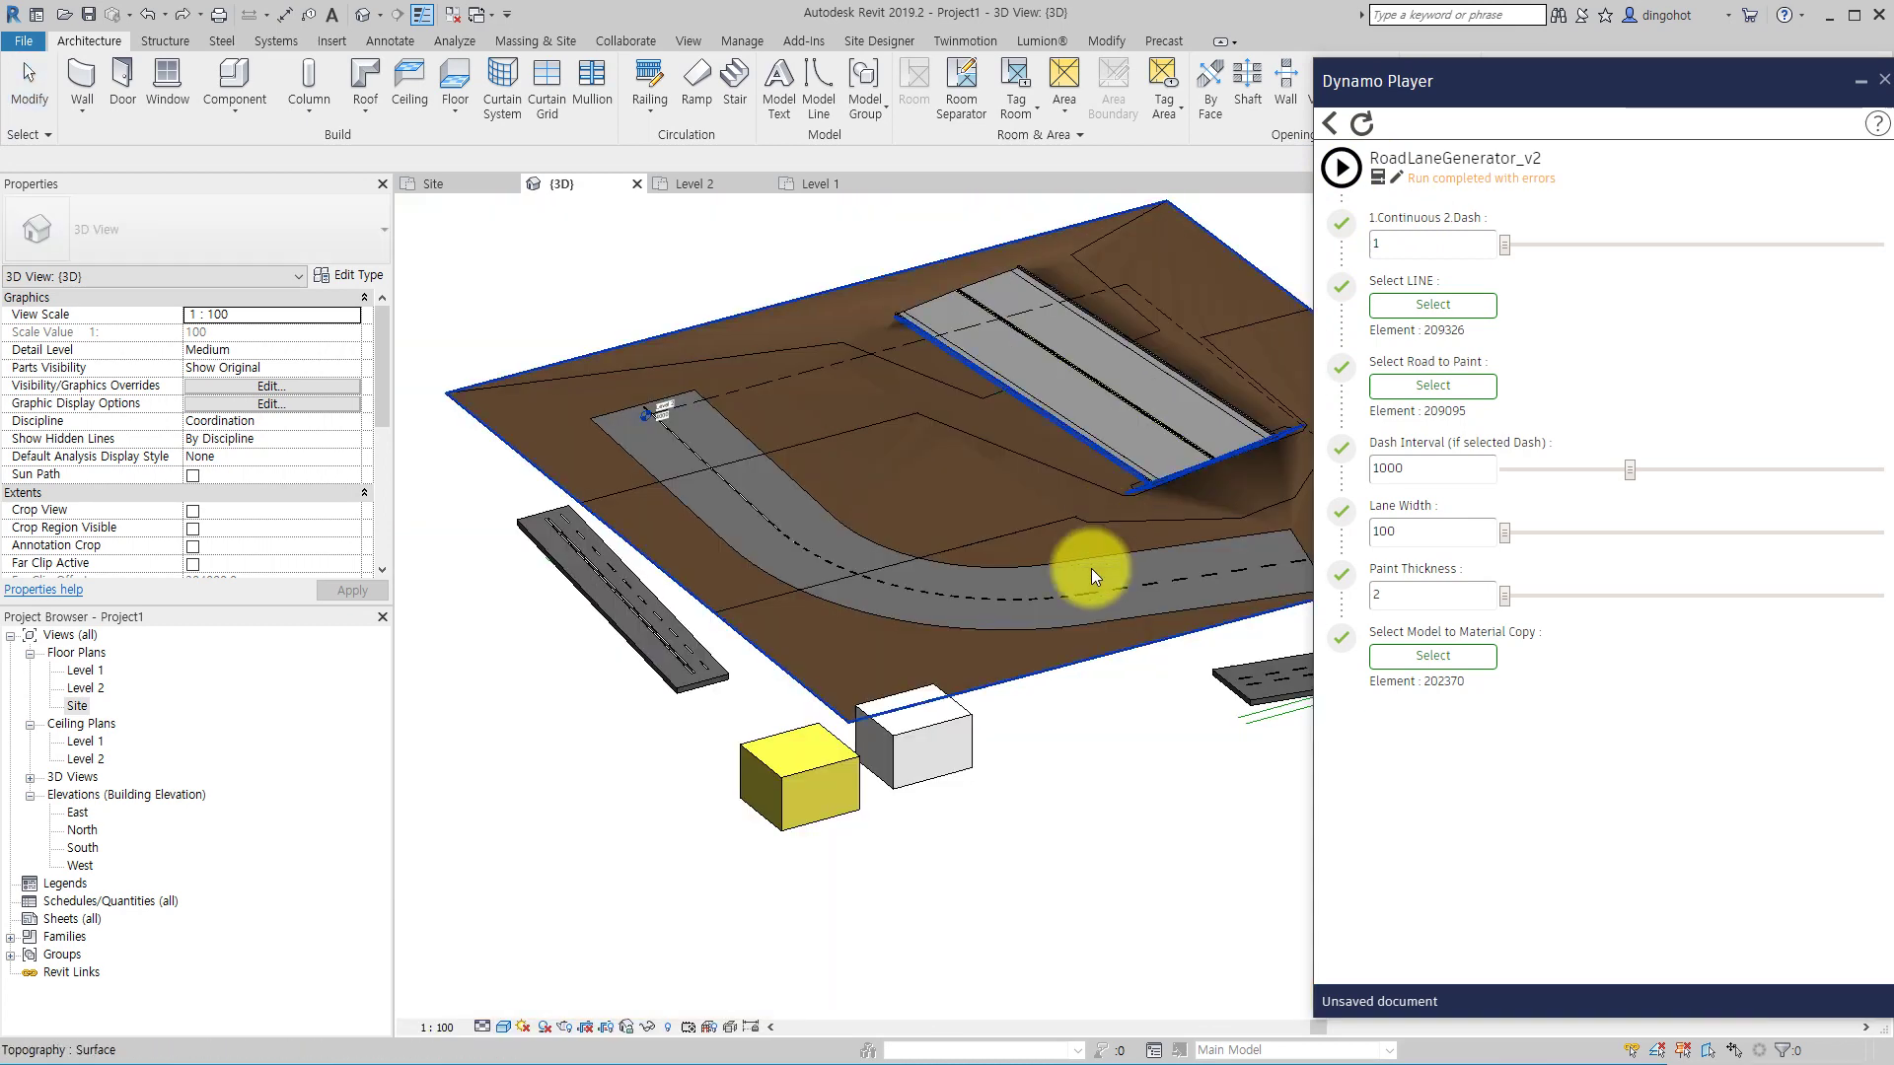
# - Set the lane type to 2 (dash) and run RoadLaneGenerator_v2 on the street's eastern line
pyautogui.click(1413, 246)
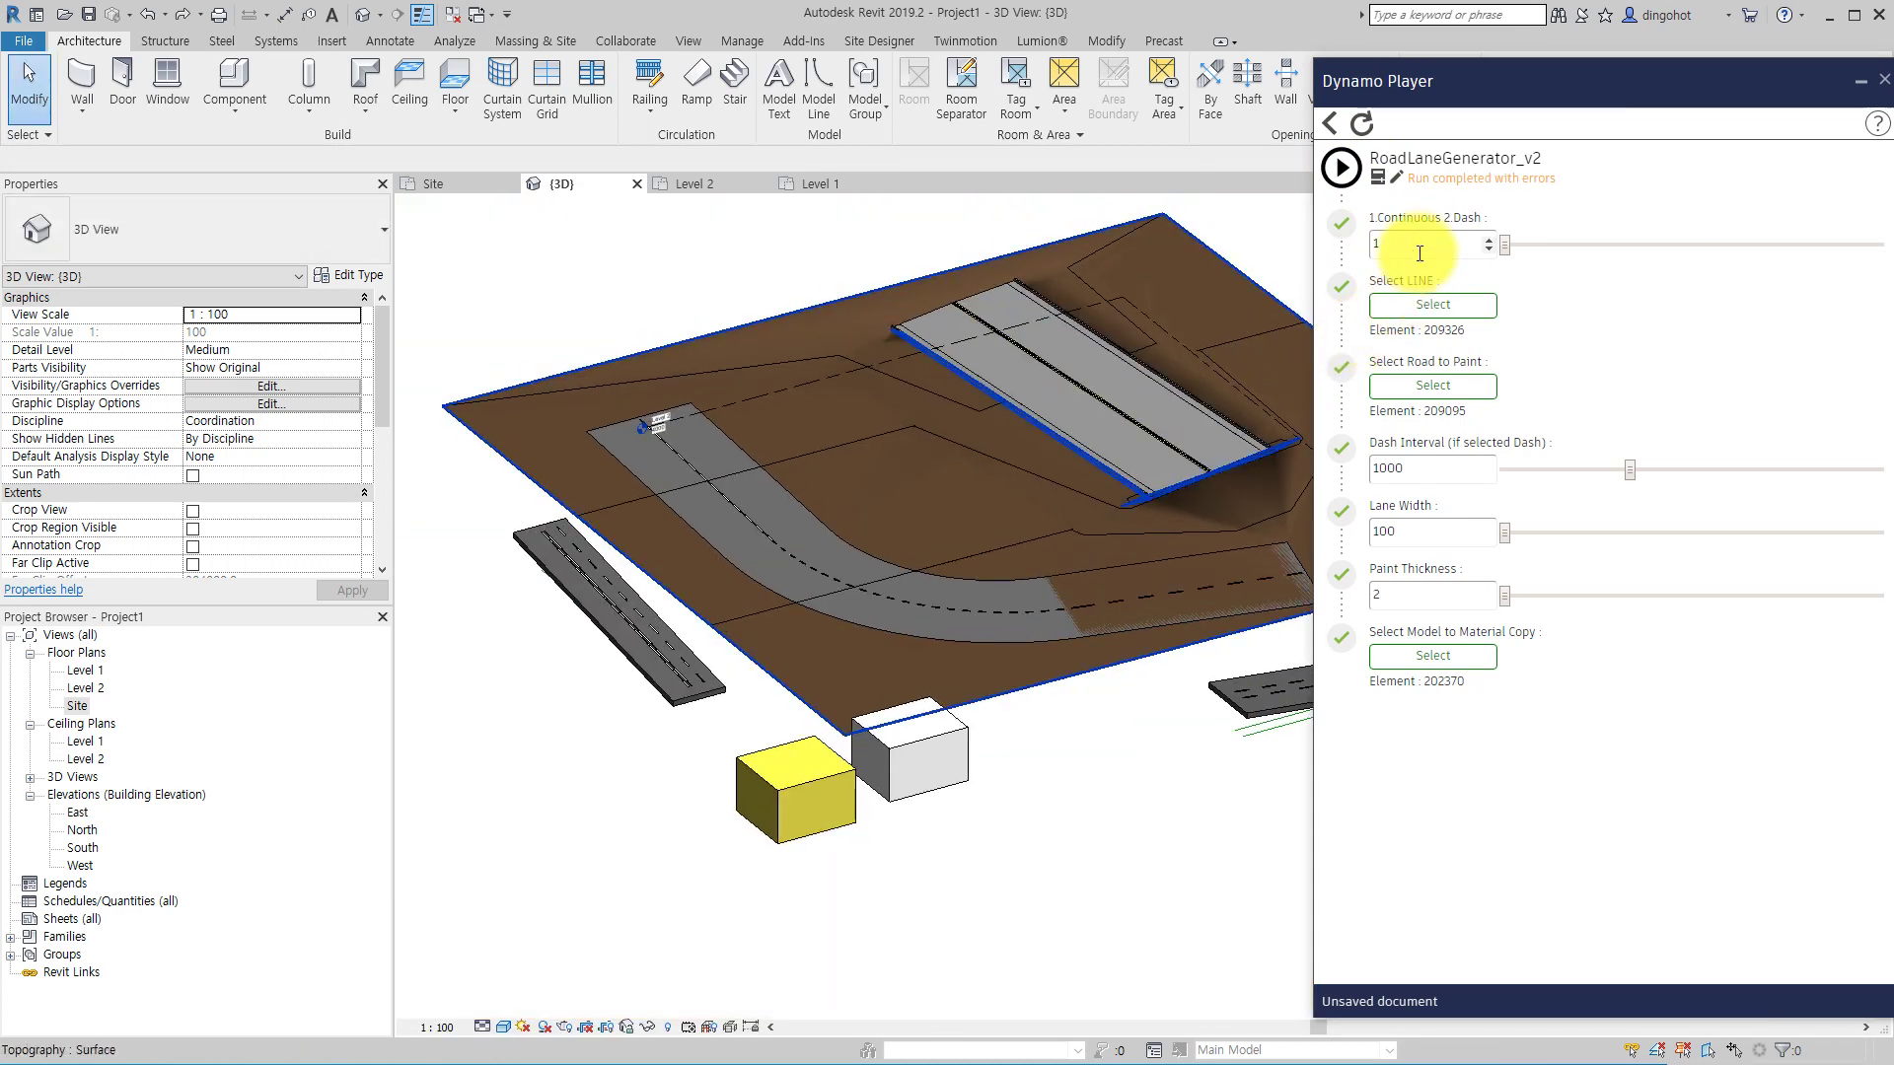
pyautogui.write('2')
pyautogui.click(1333, 170)
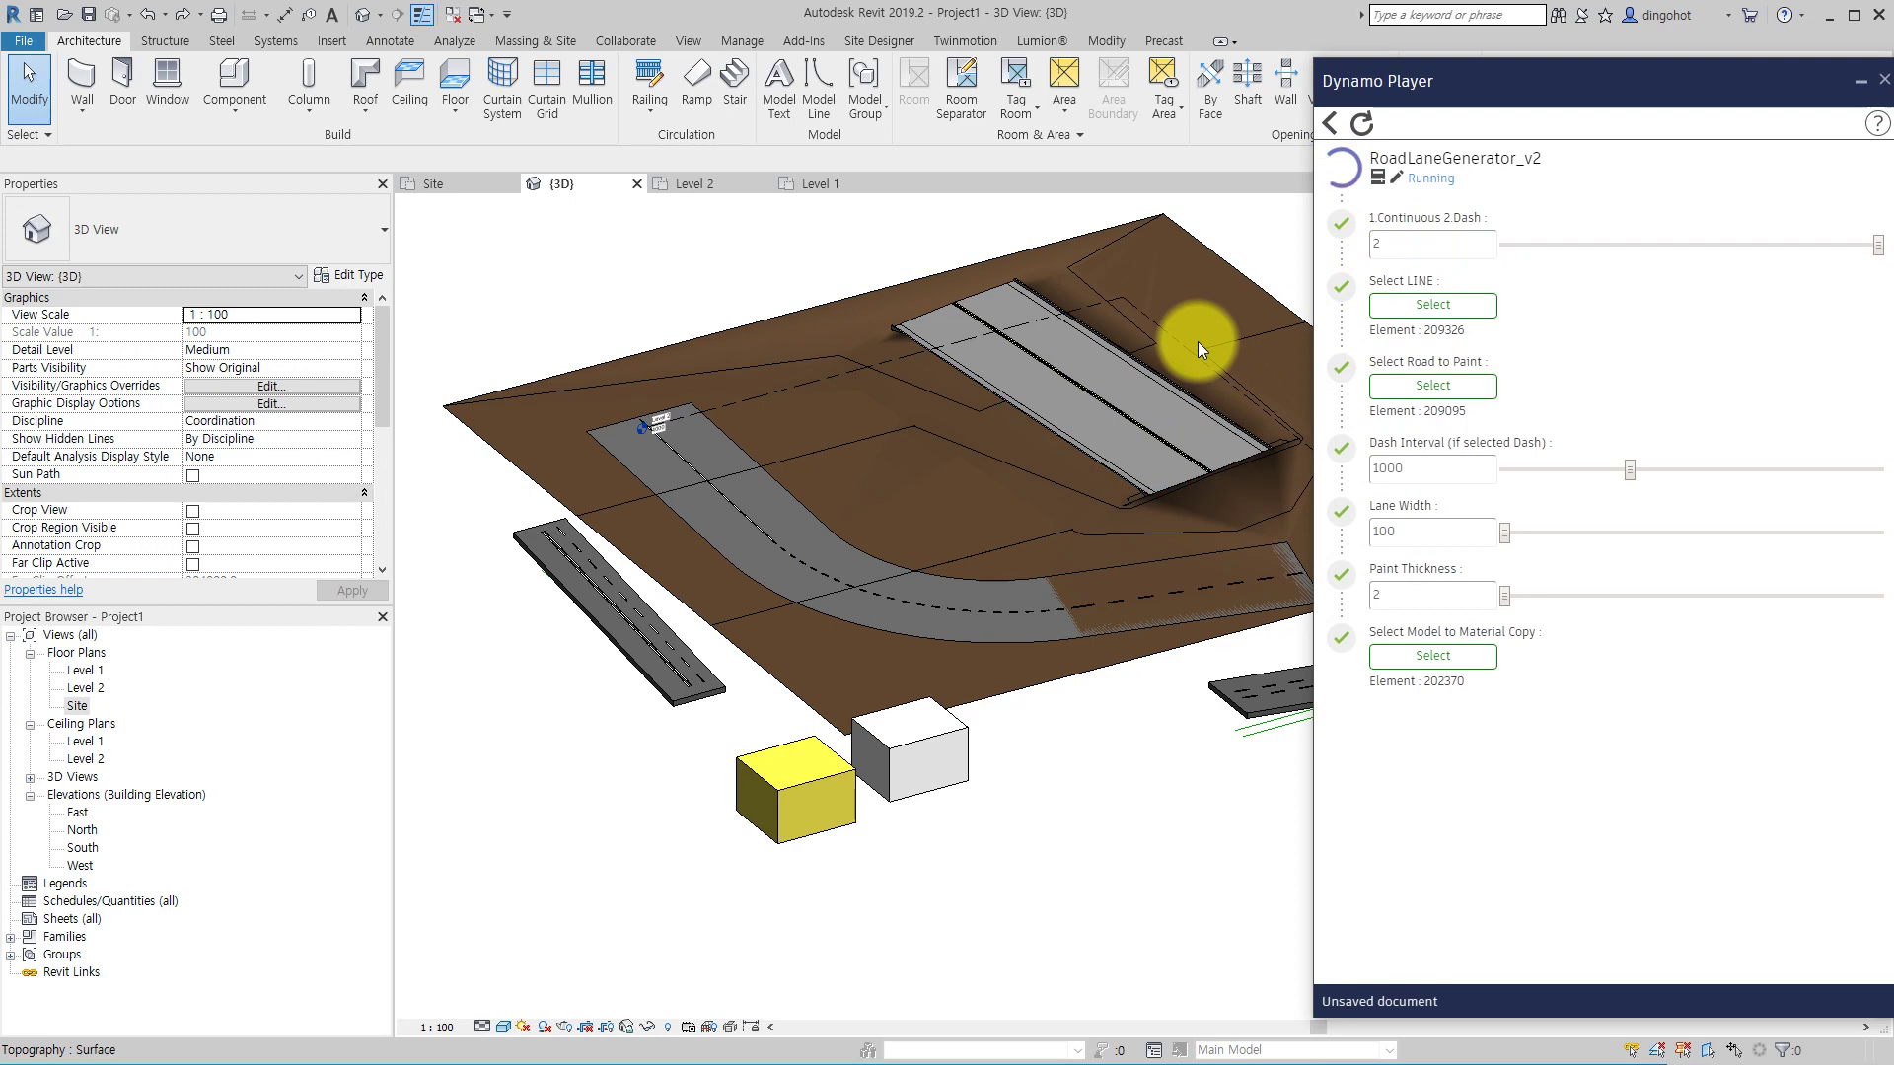
pyautogui.scroll(8, 1074, 600)
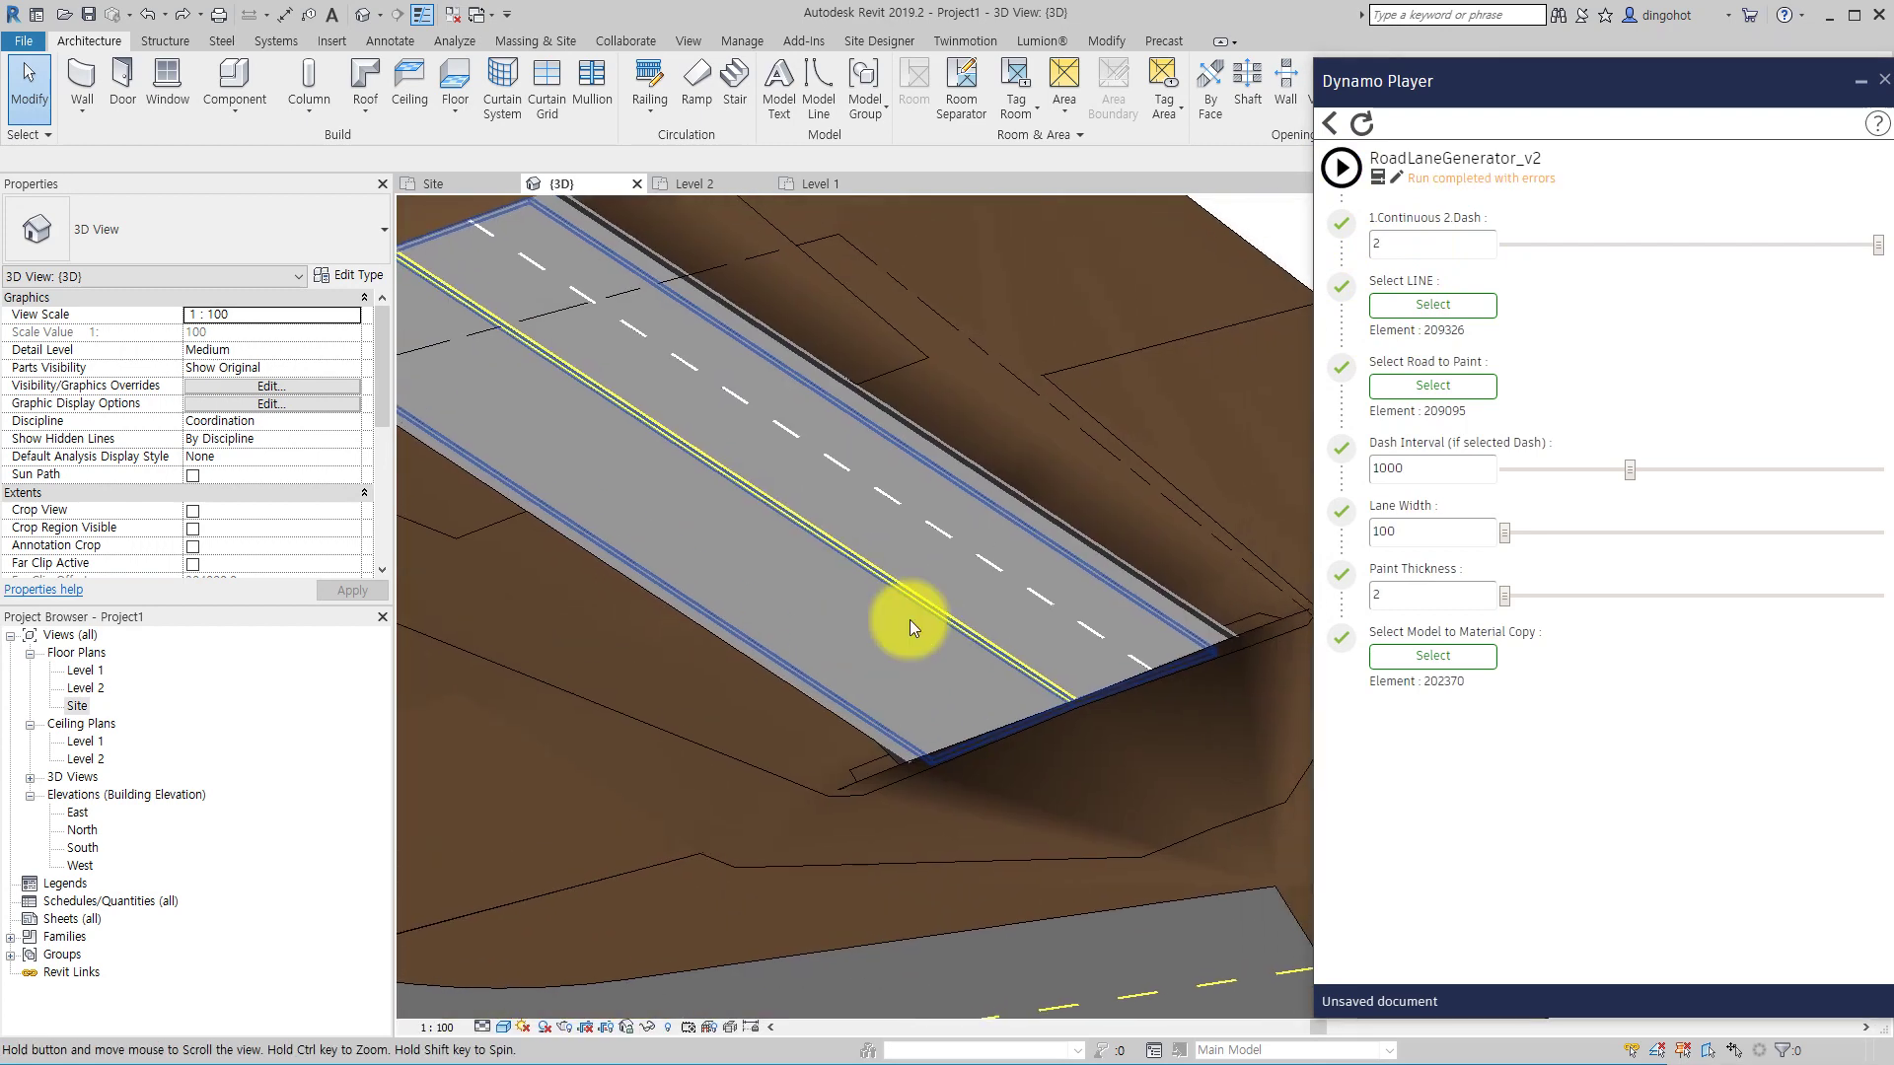
# - In the Site floor plan, select the model line midway across the street's western half as LINE and run RoadLaneGenerator_v2
pyautogui.doubleClick(75, 704)
pyautogui.scroll(5, 897, 617)
pyautogui.scroll(2, 897, 617)
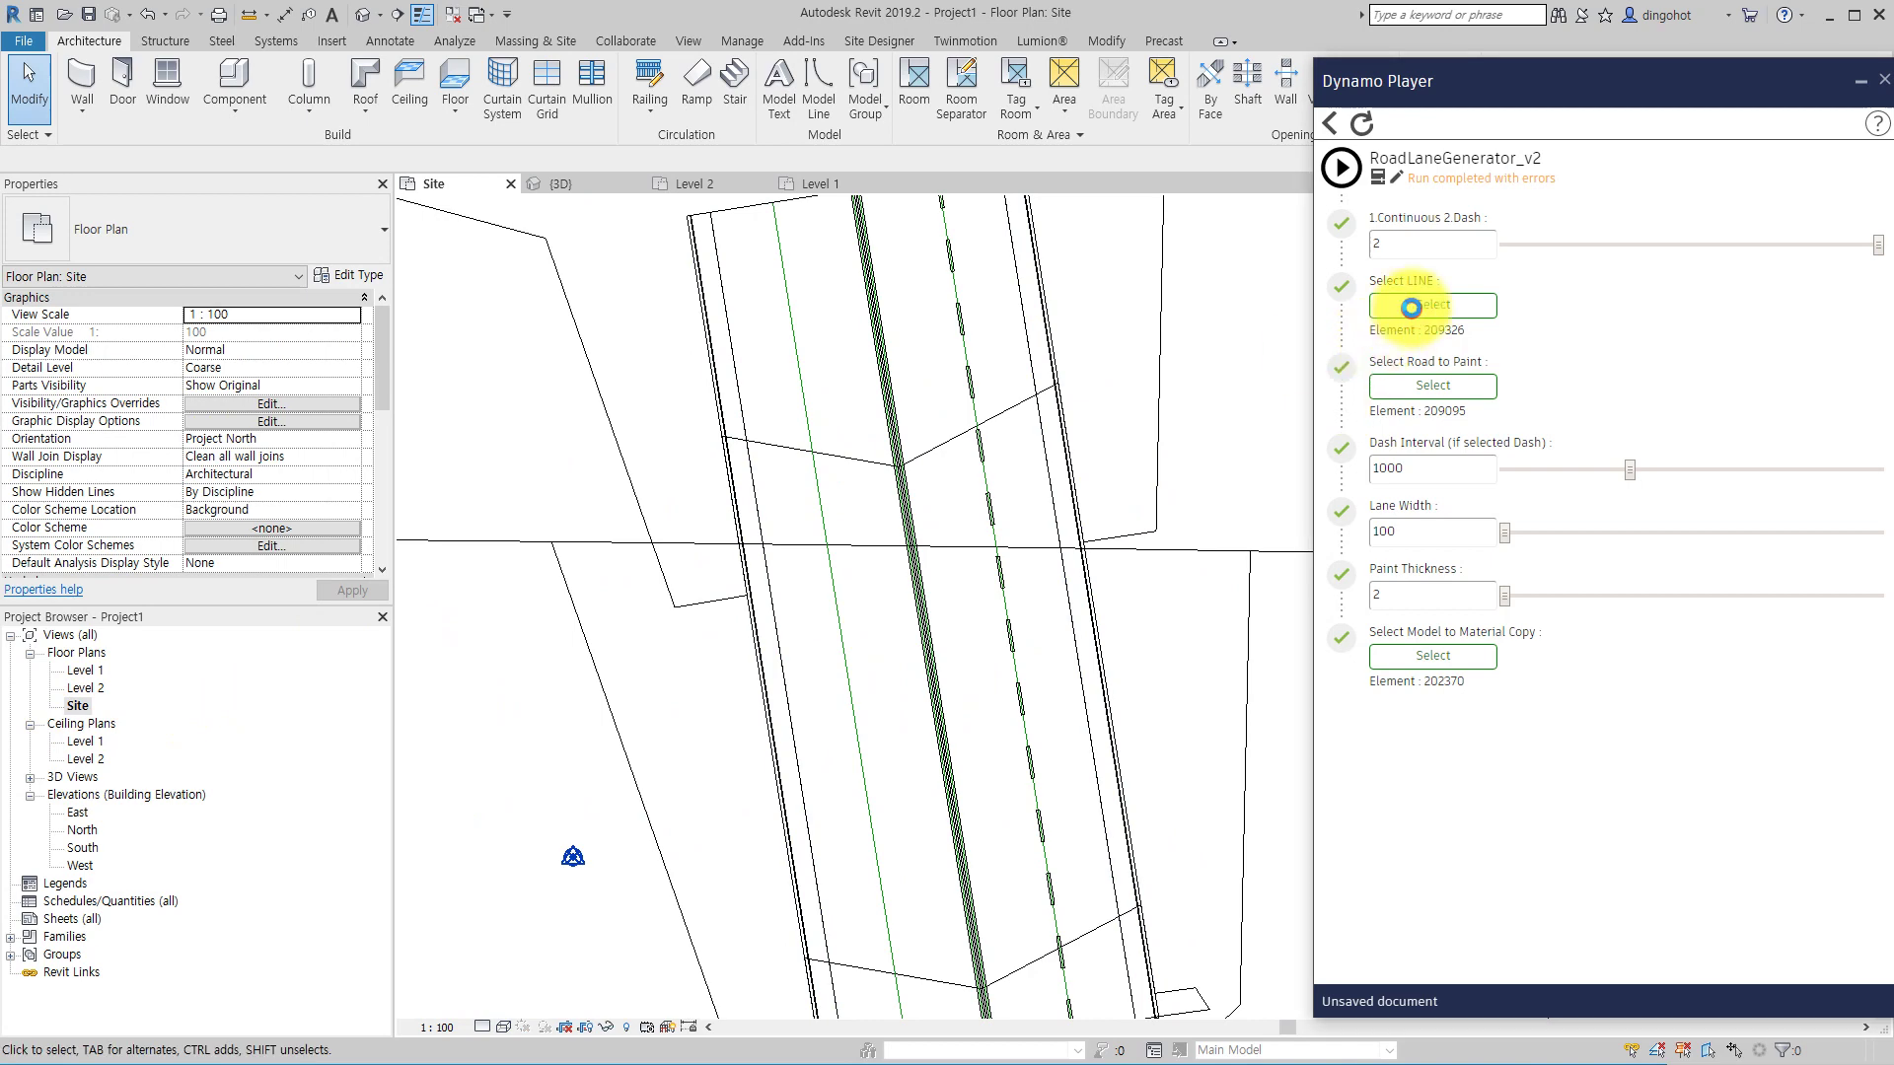
pyautogui.click(1411, 307)
pyautogui.click(826, 547)
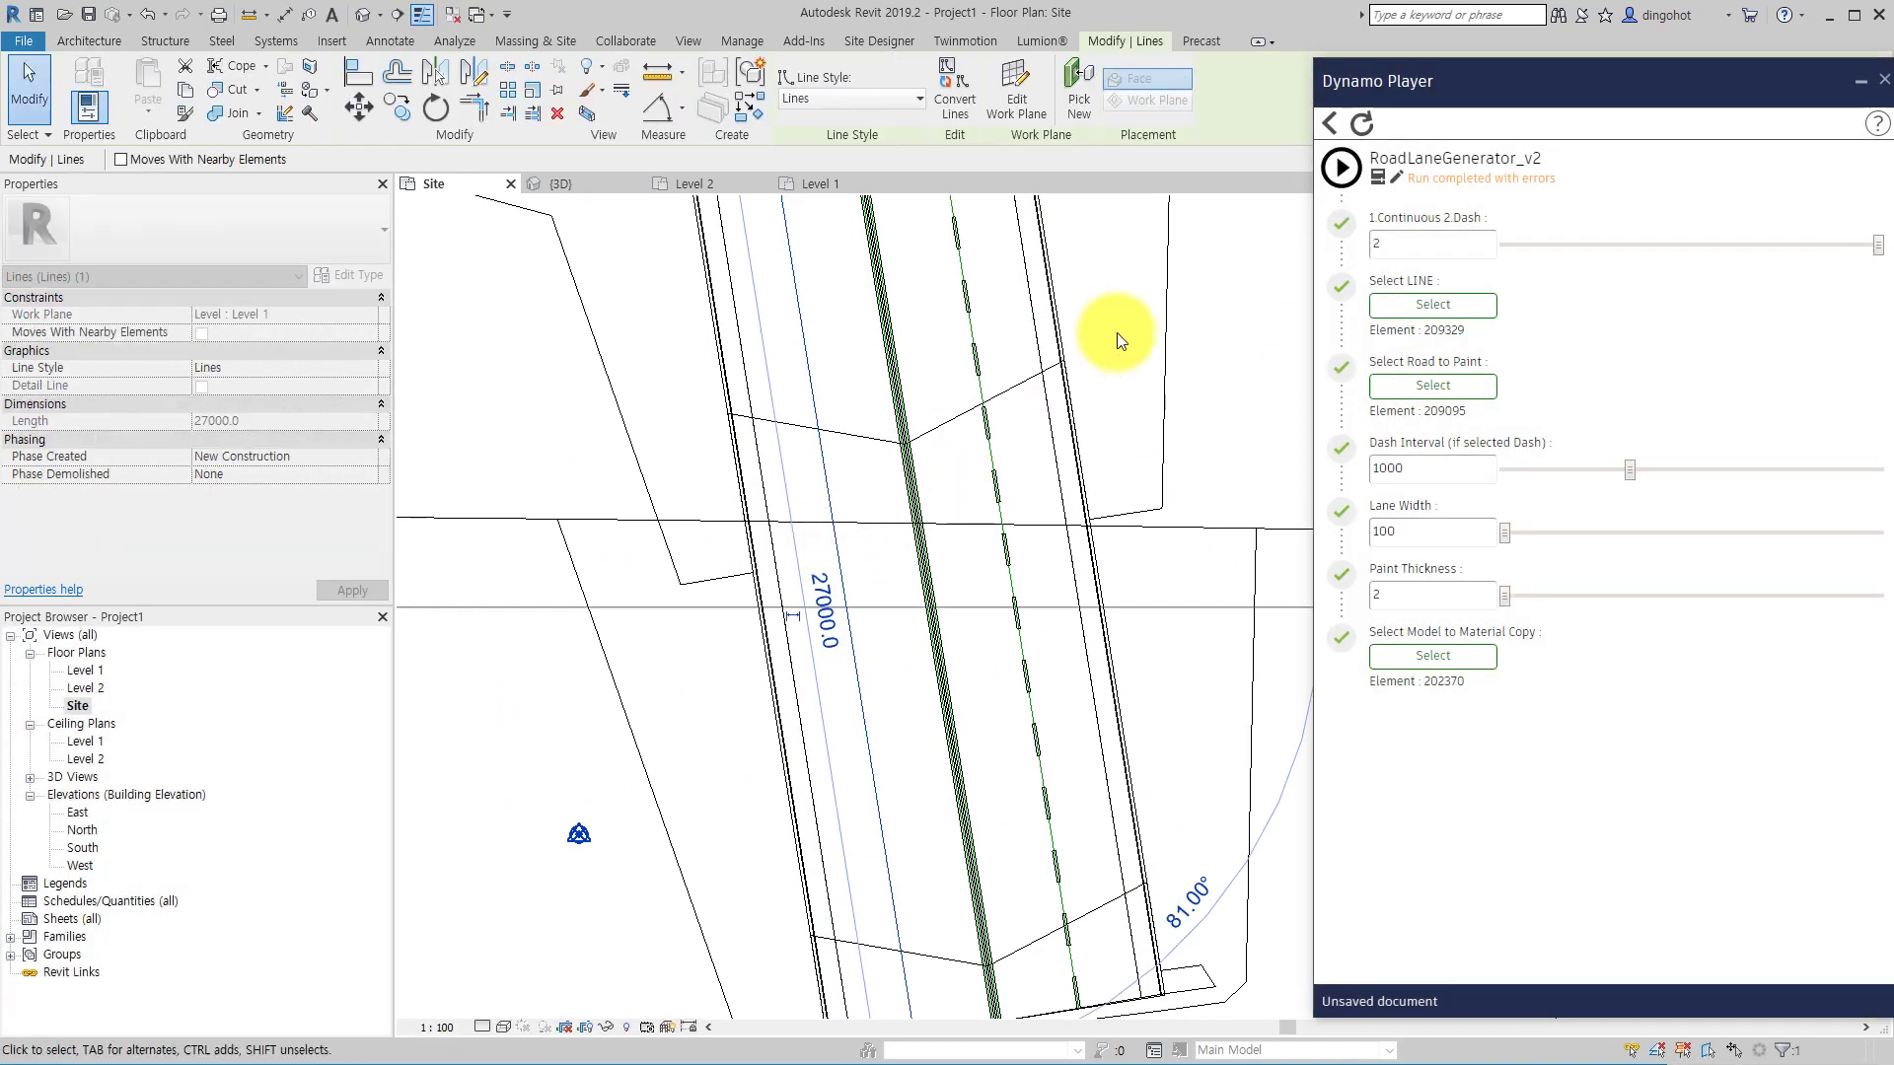
pyautogui.click(1340, 167)
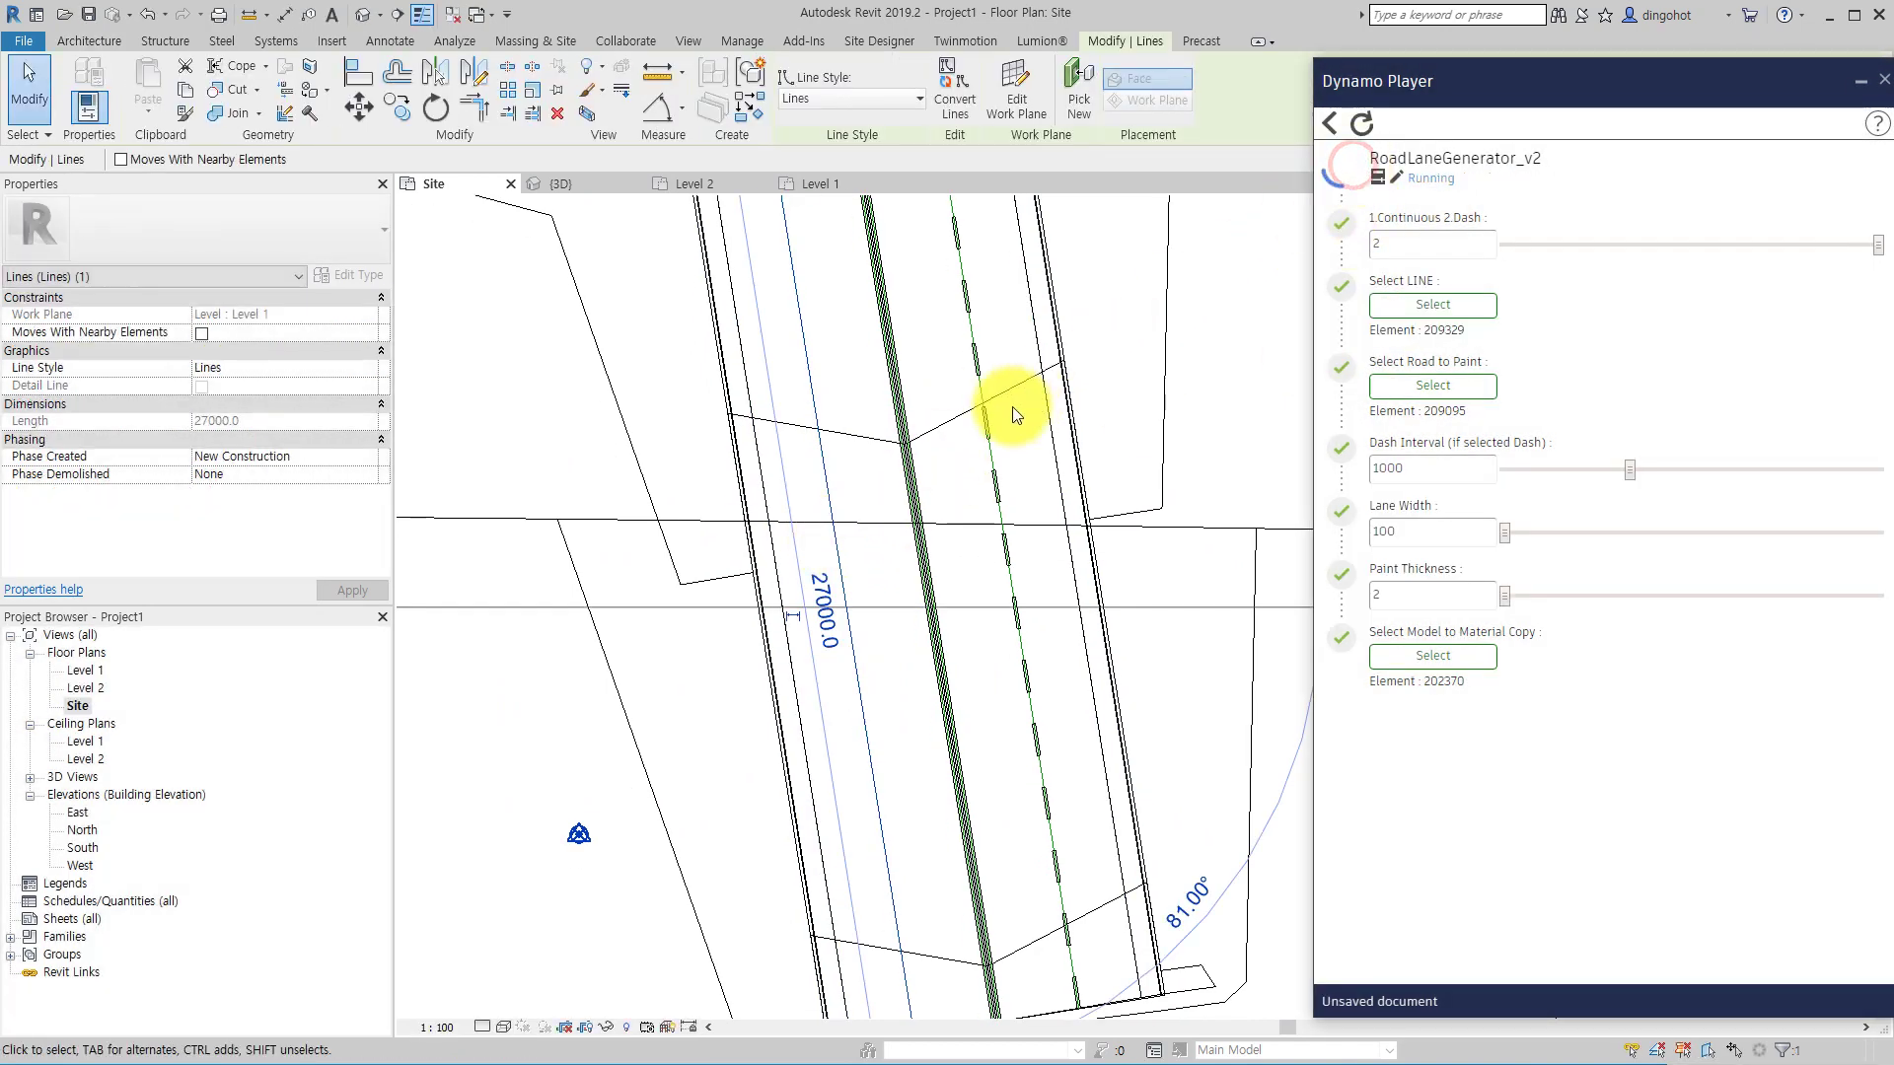
# - Inspect the street's painted lanes in the 3D view and close Dynamo Player
pyautogui.click(361, 16)
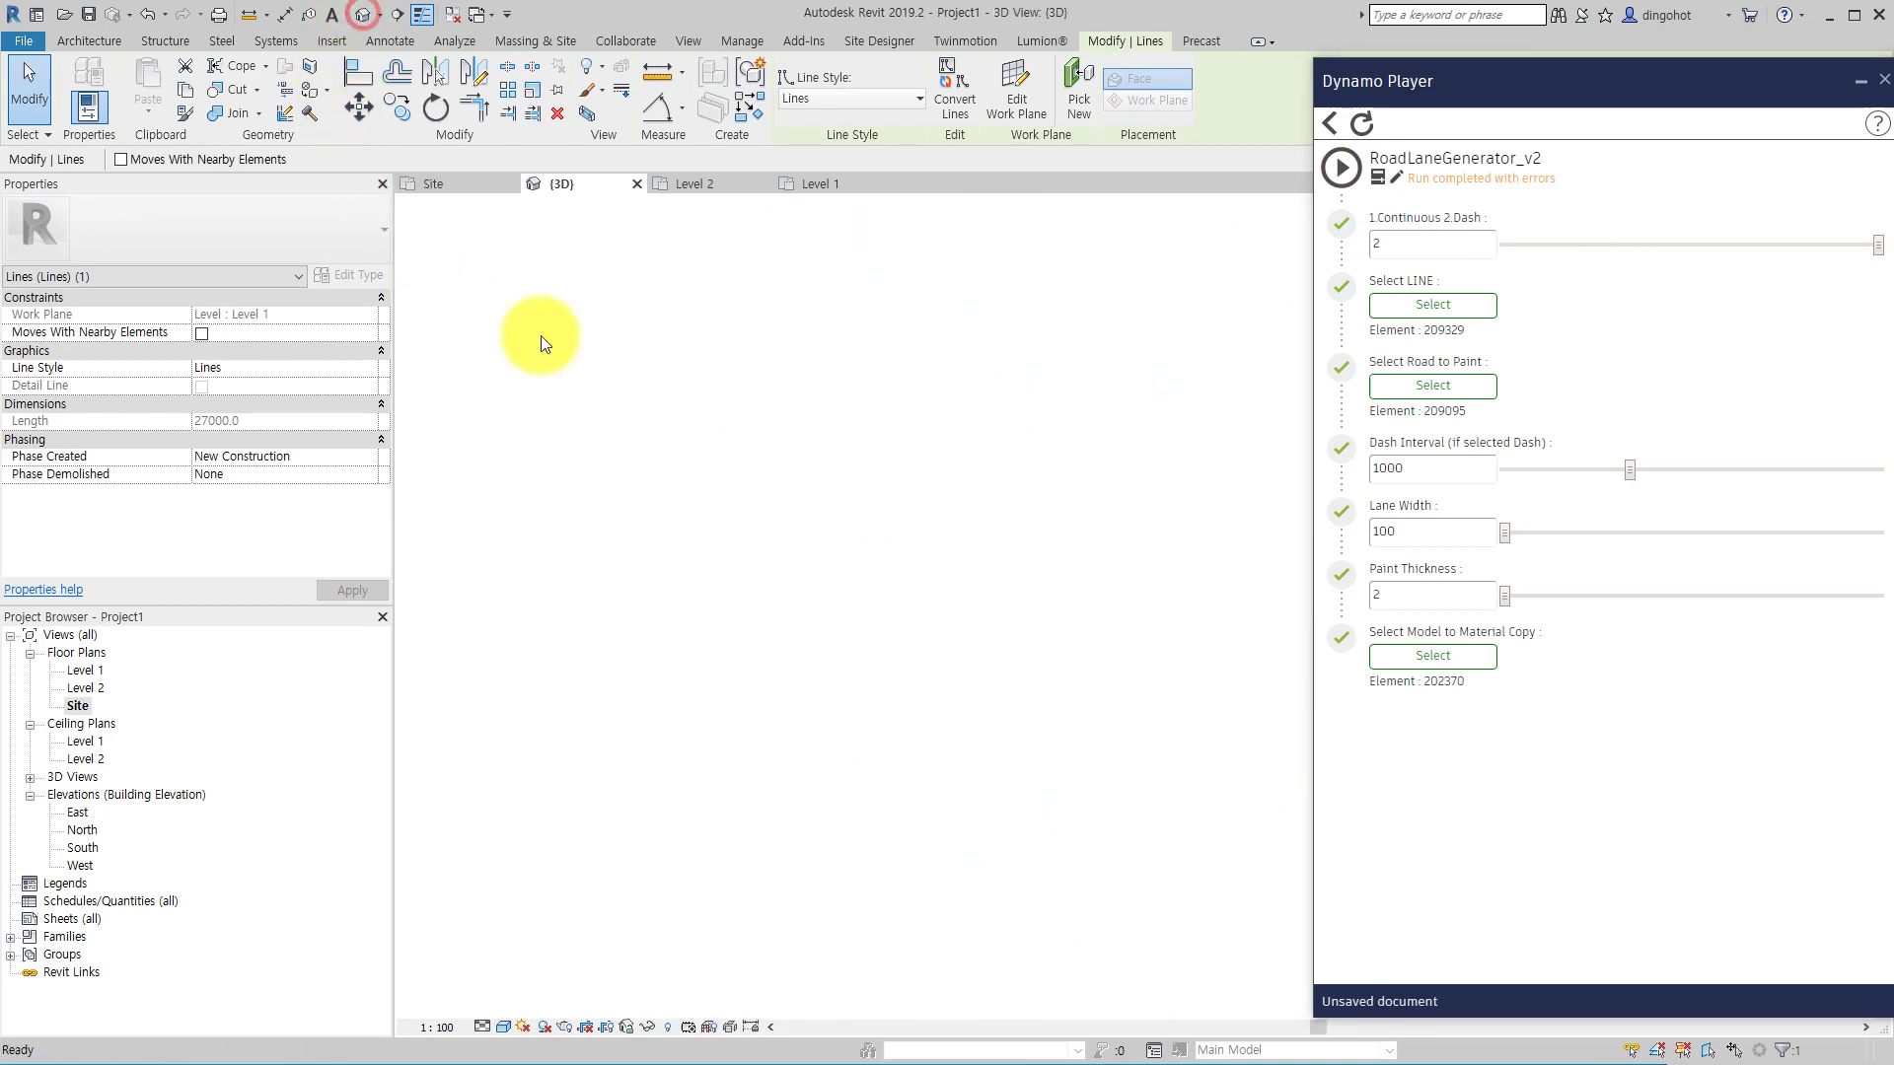
pyautogui.keyDown('shift'); pyautogui.moveTo(696, 659); pyautogui.dragTo(1347, 334, button='middle'); pyautogui.keyUp('shift')
pyautogui.keyDown('shift'); pyautogui.moveTo(1016, 577); pyautogui.dragTo(773, 879, button='middle'); pyautogui.keyUp('shift')
pyautogui.scroll(-4, 864, 683)
pyautogui.scroll(5, 760, 782)
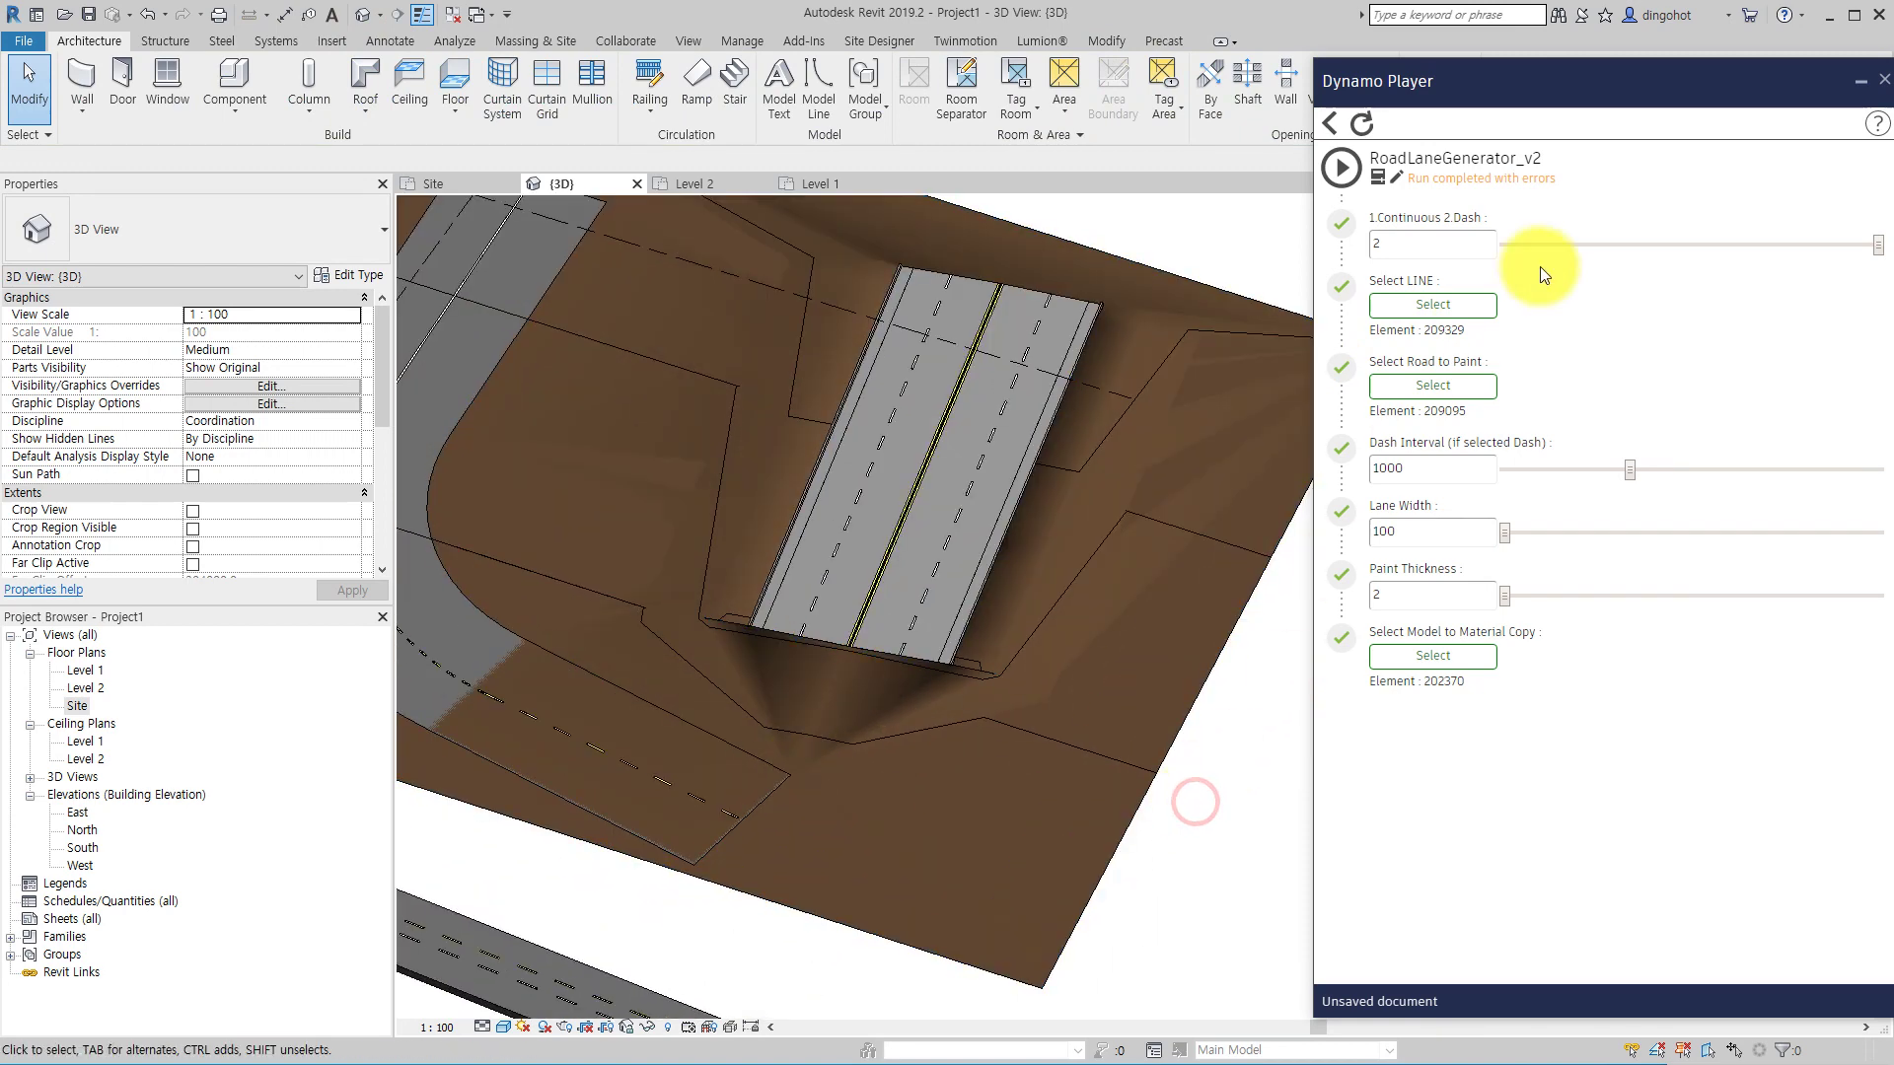
pyautogui.moveTo(1677, 79); pyautogui.dragTo(1488, 101)
pyautogui.click(1695, 99)
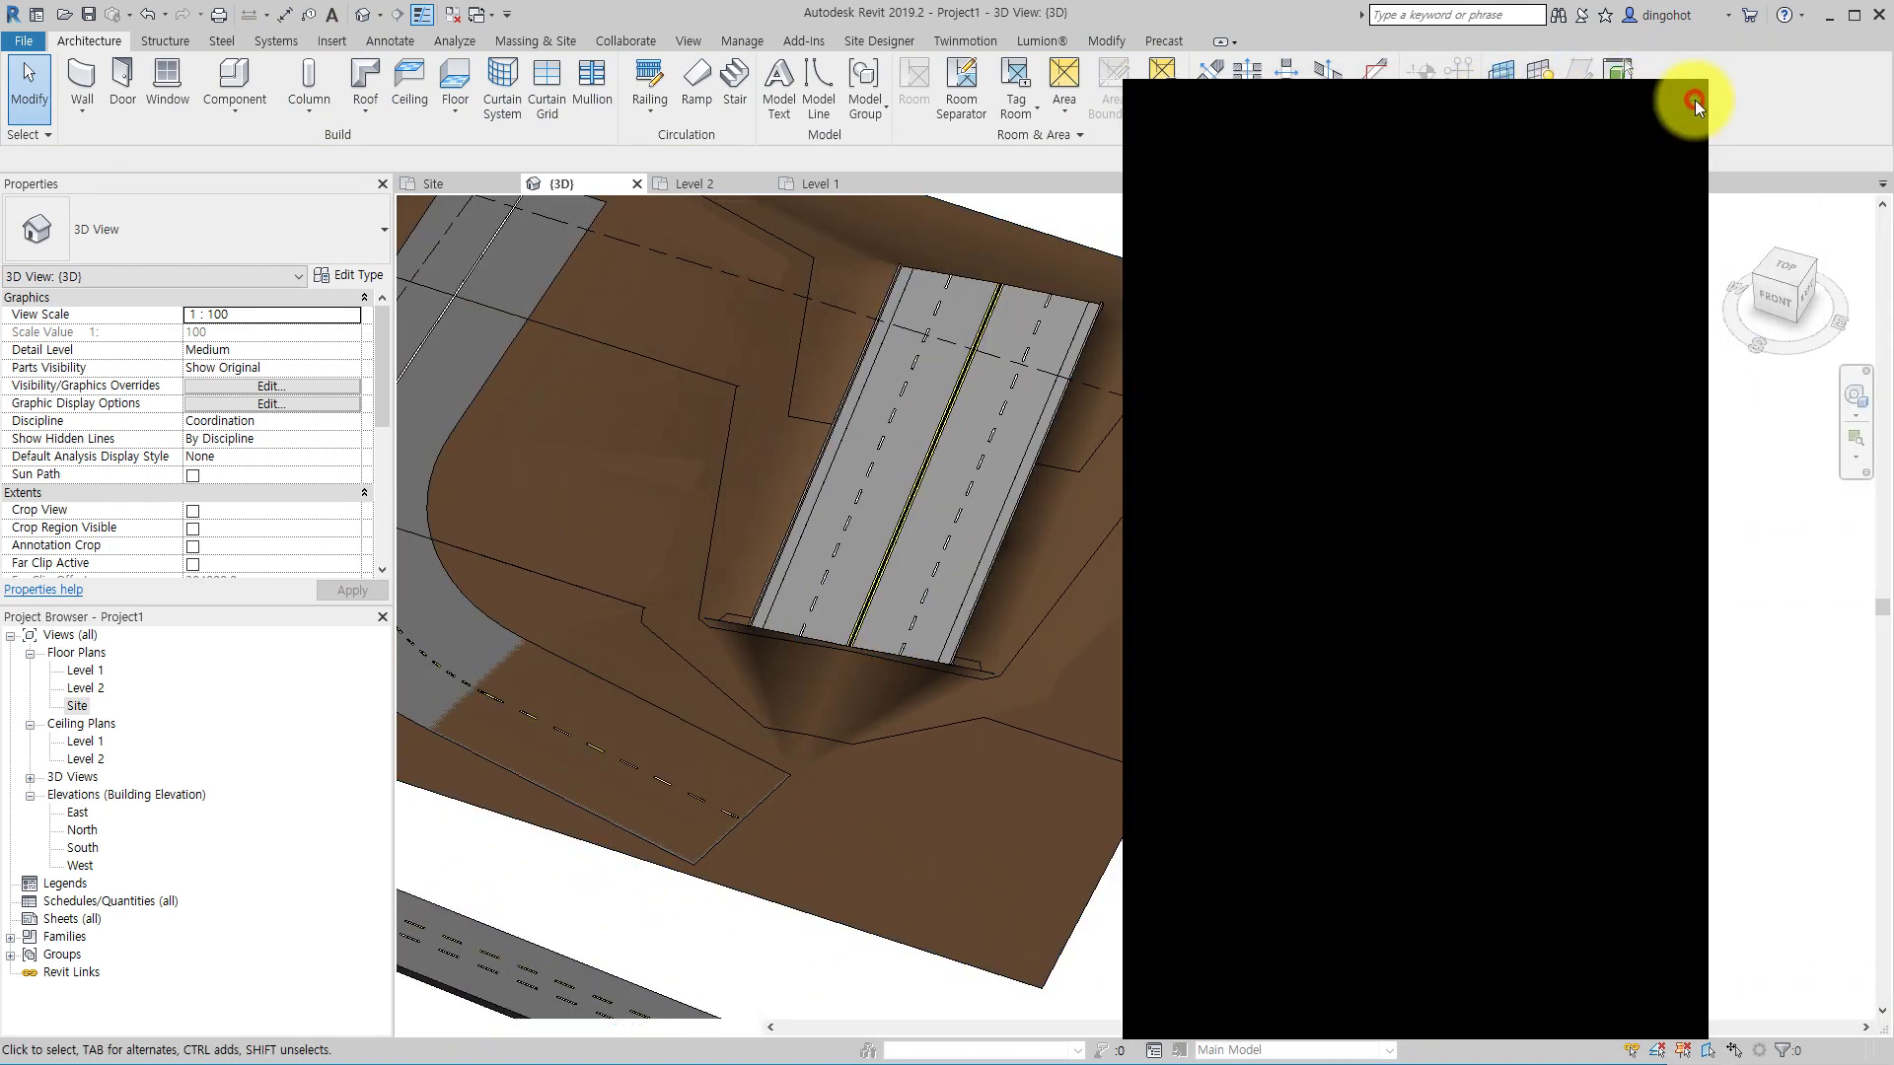
pyautogui.moveTo(1381, 403); pyautogui.dragTo(1370, 470, button='middle')
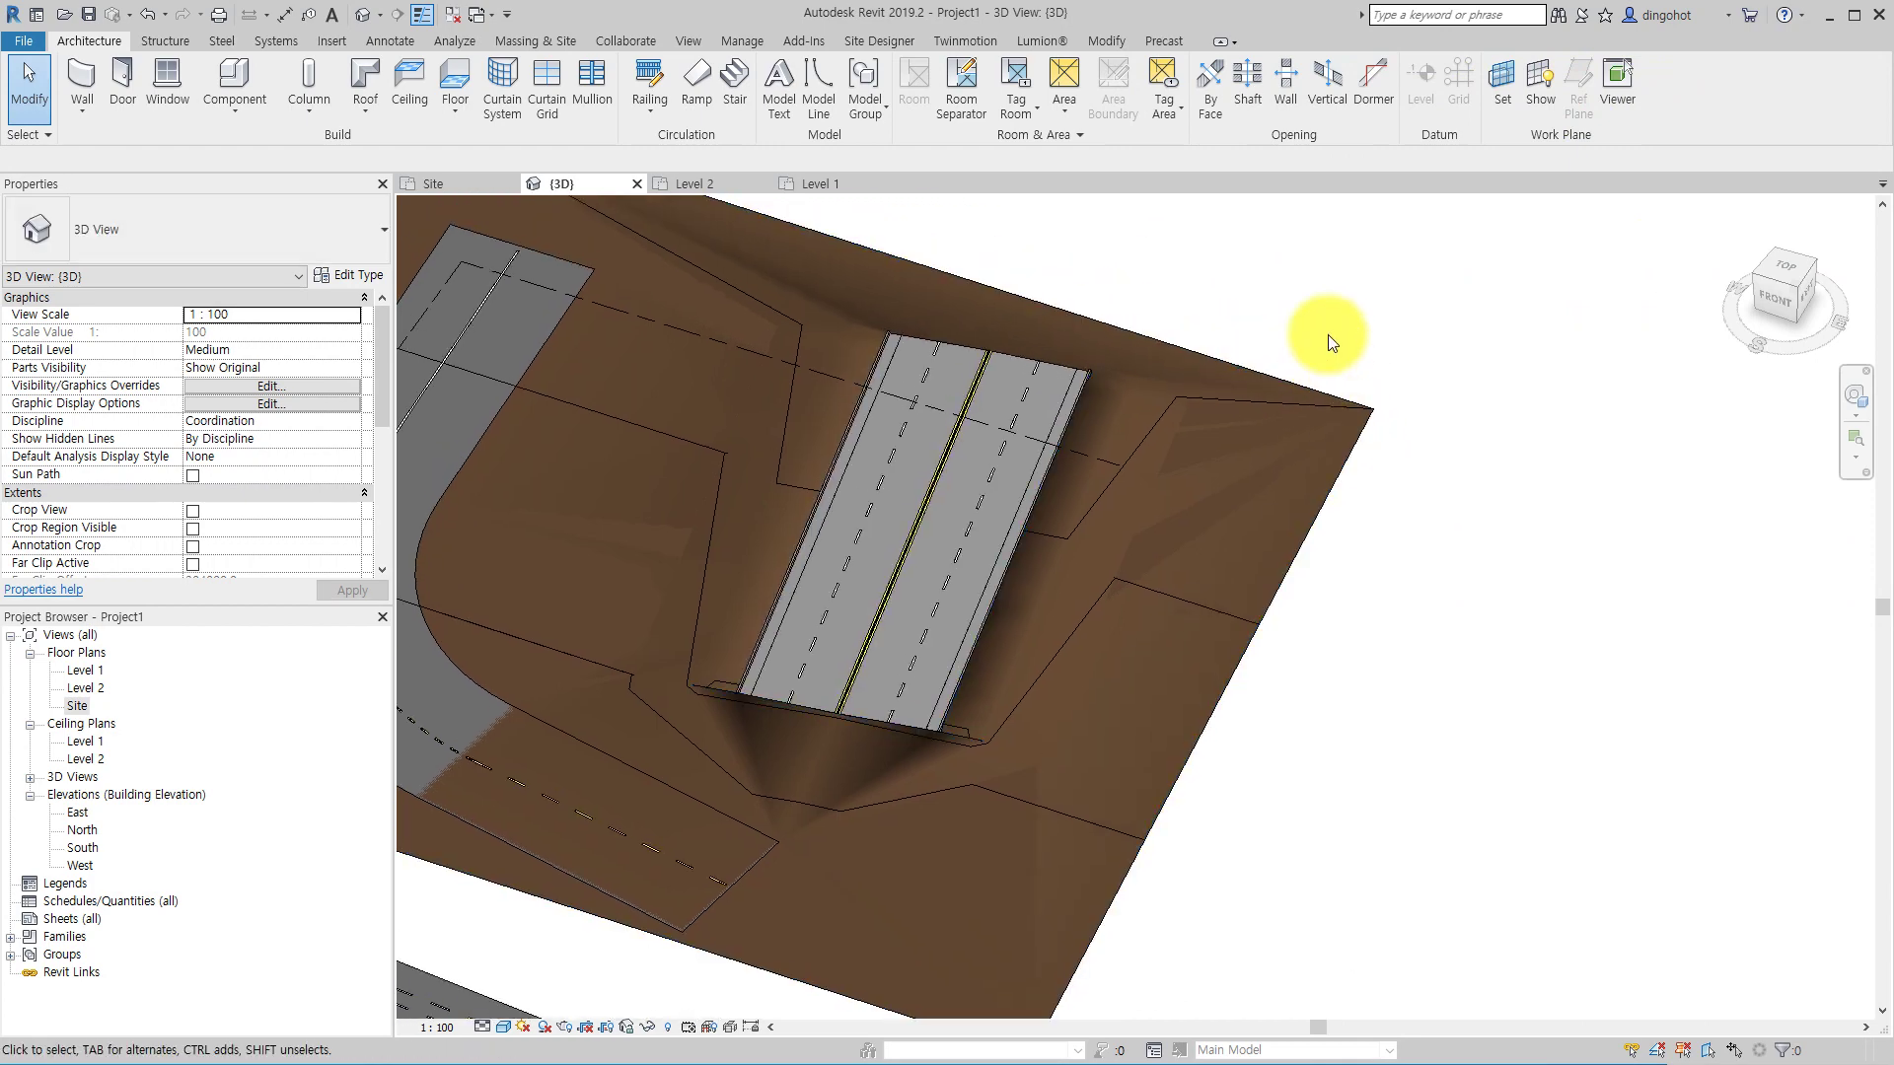
pyautogui.click(730, 43)
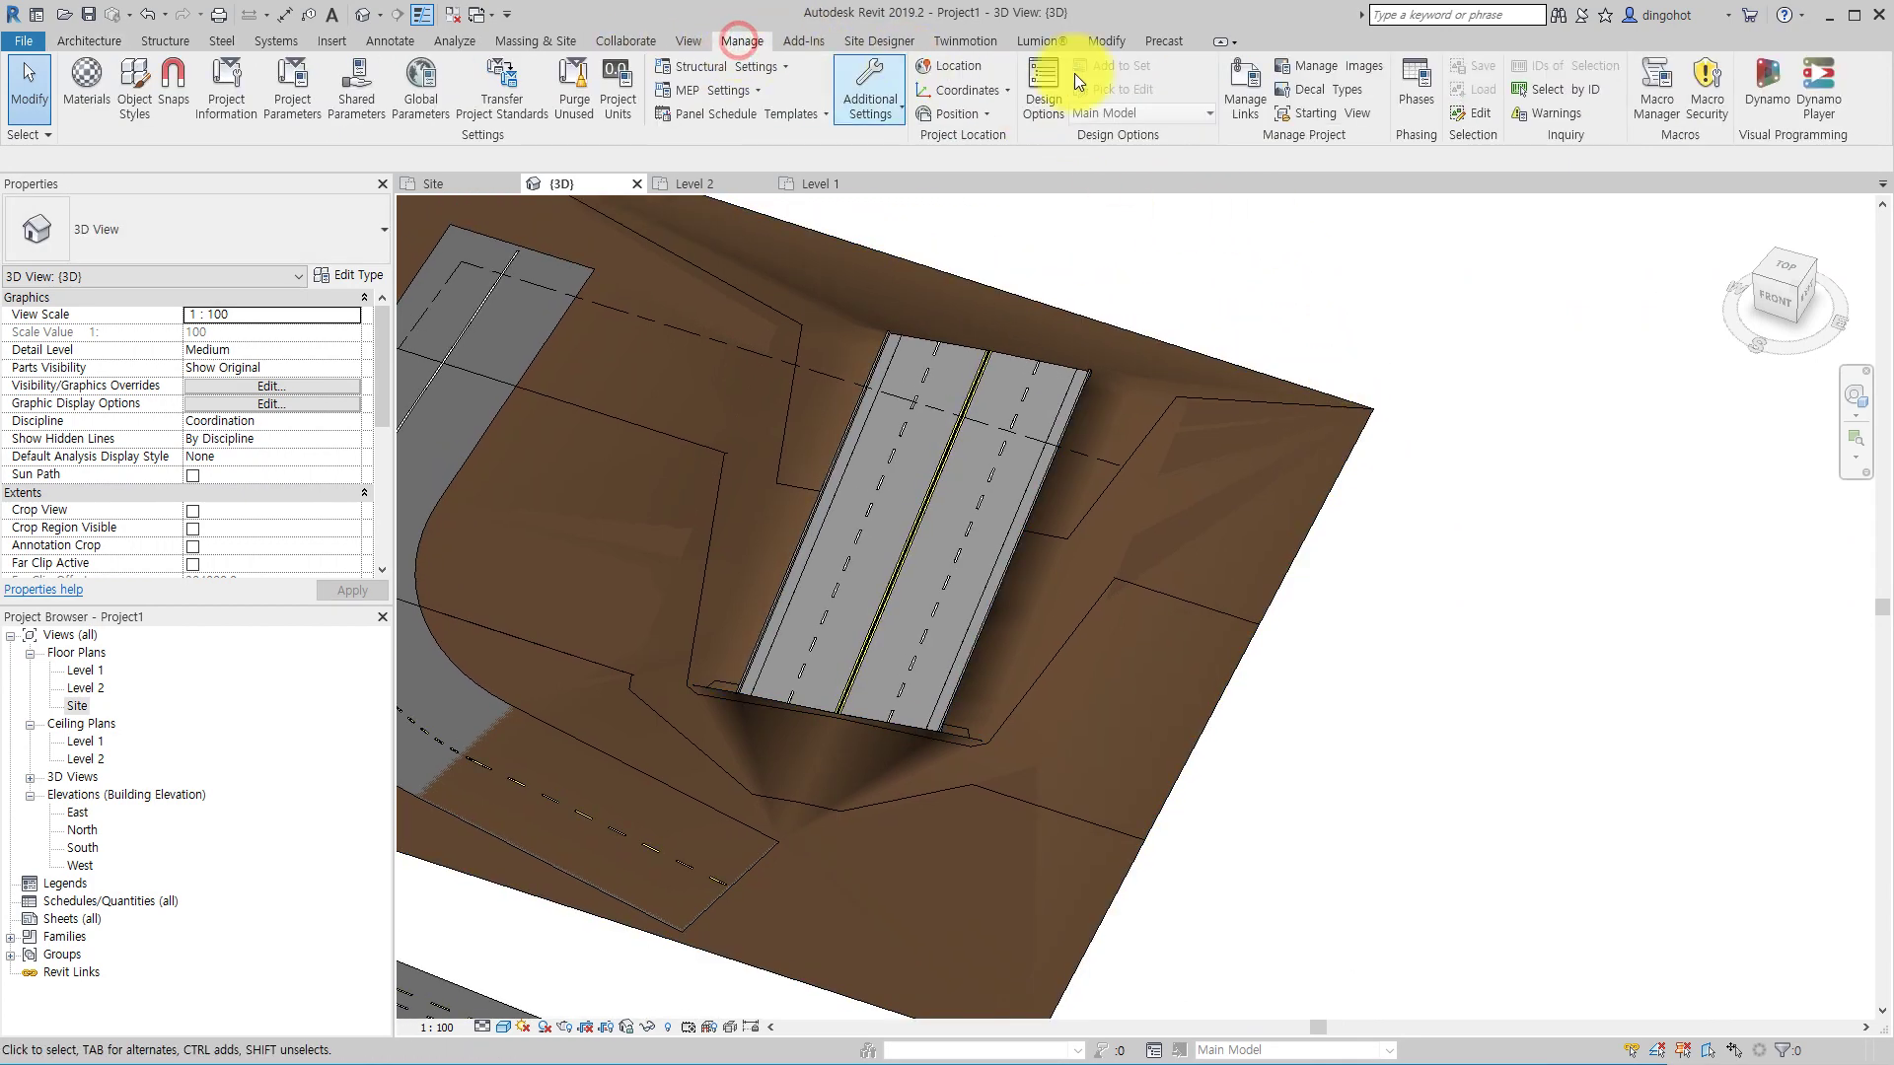
pyautogui.click(1817, 102)
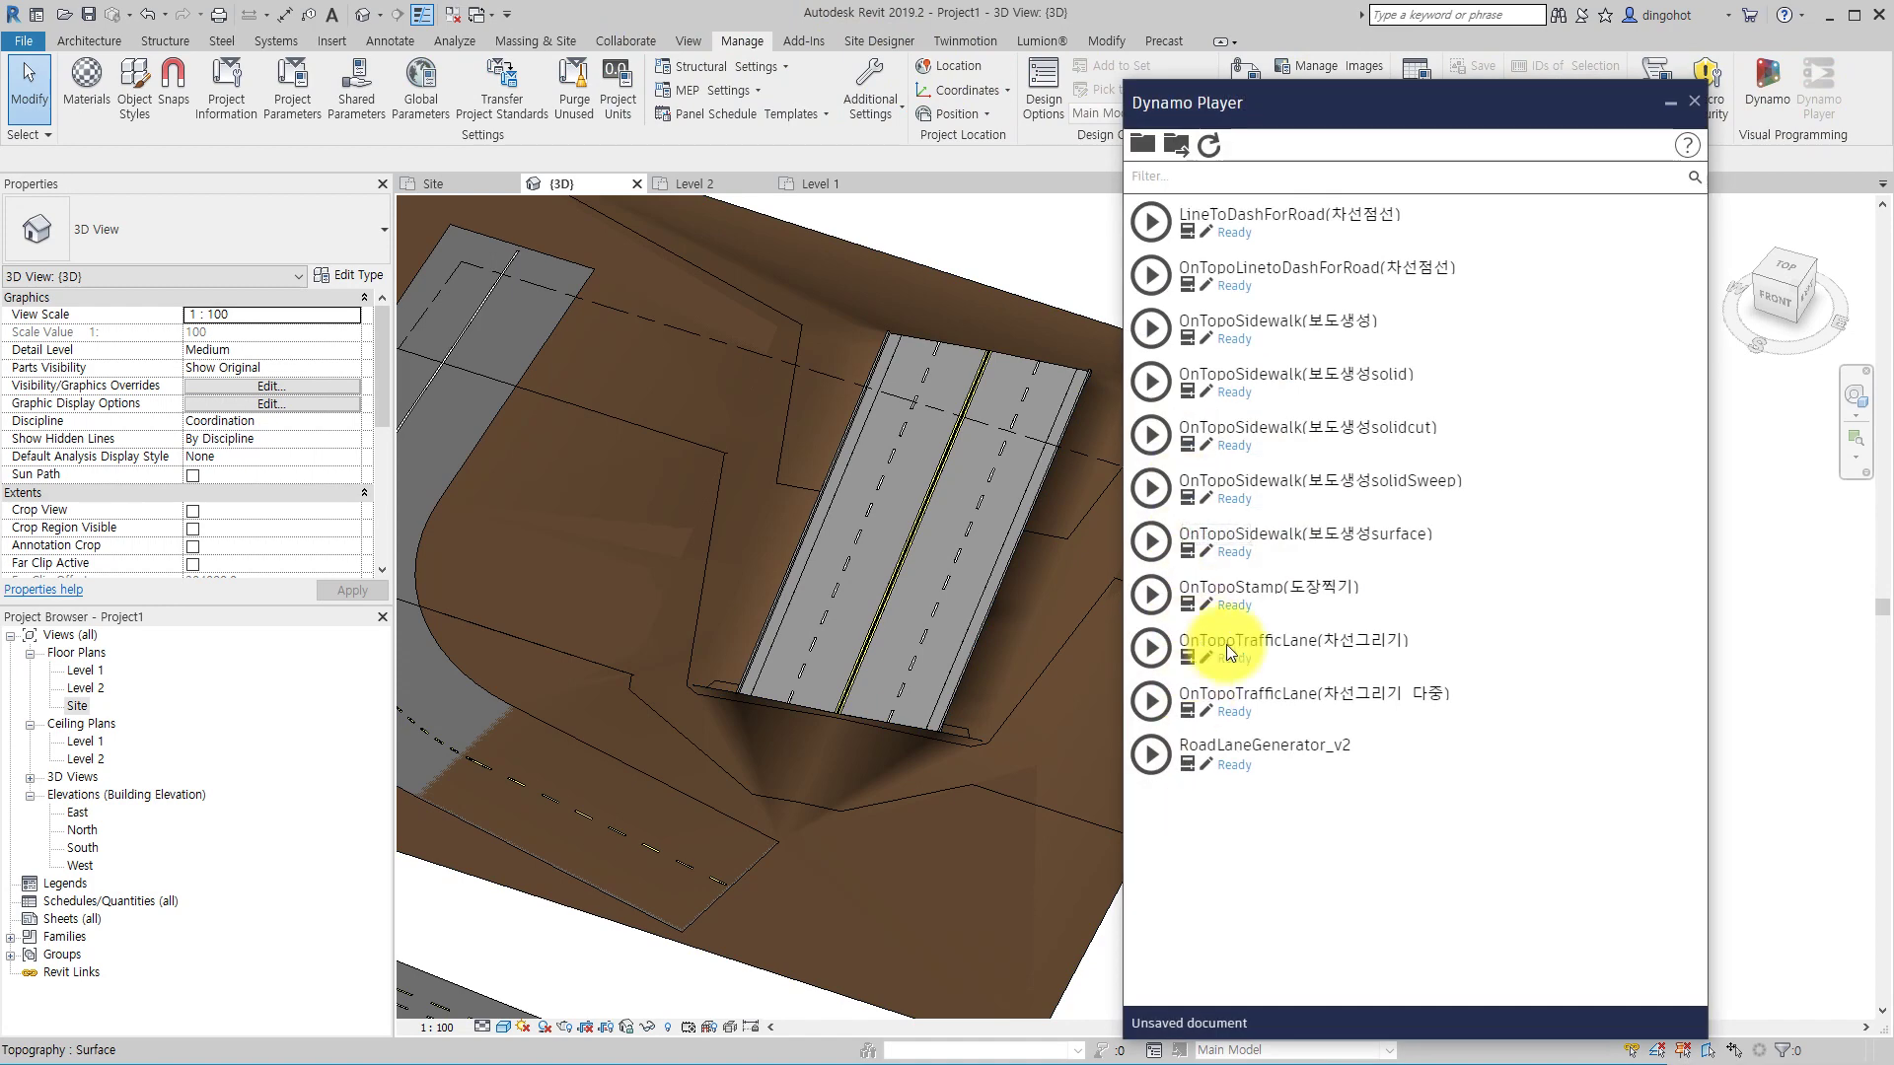
pyautogui.click(1693, 102)
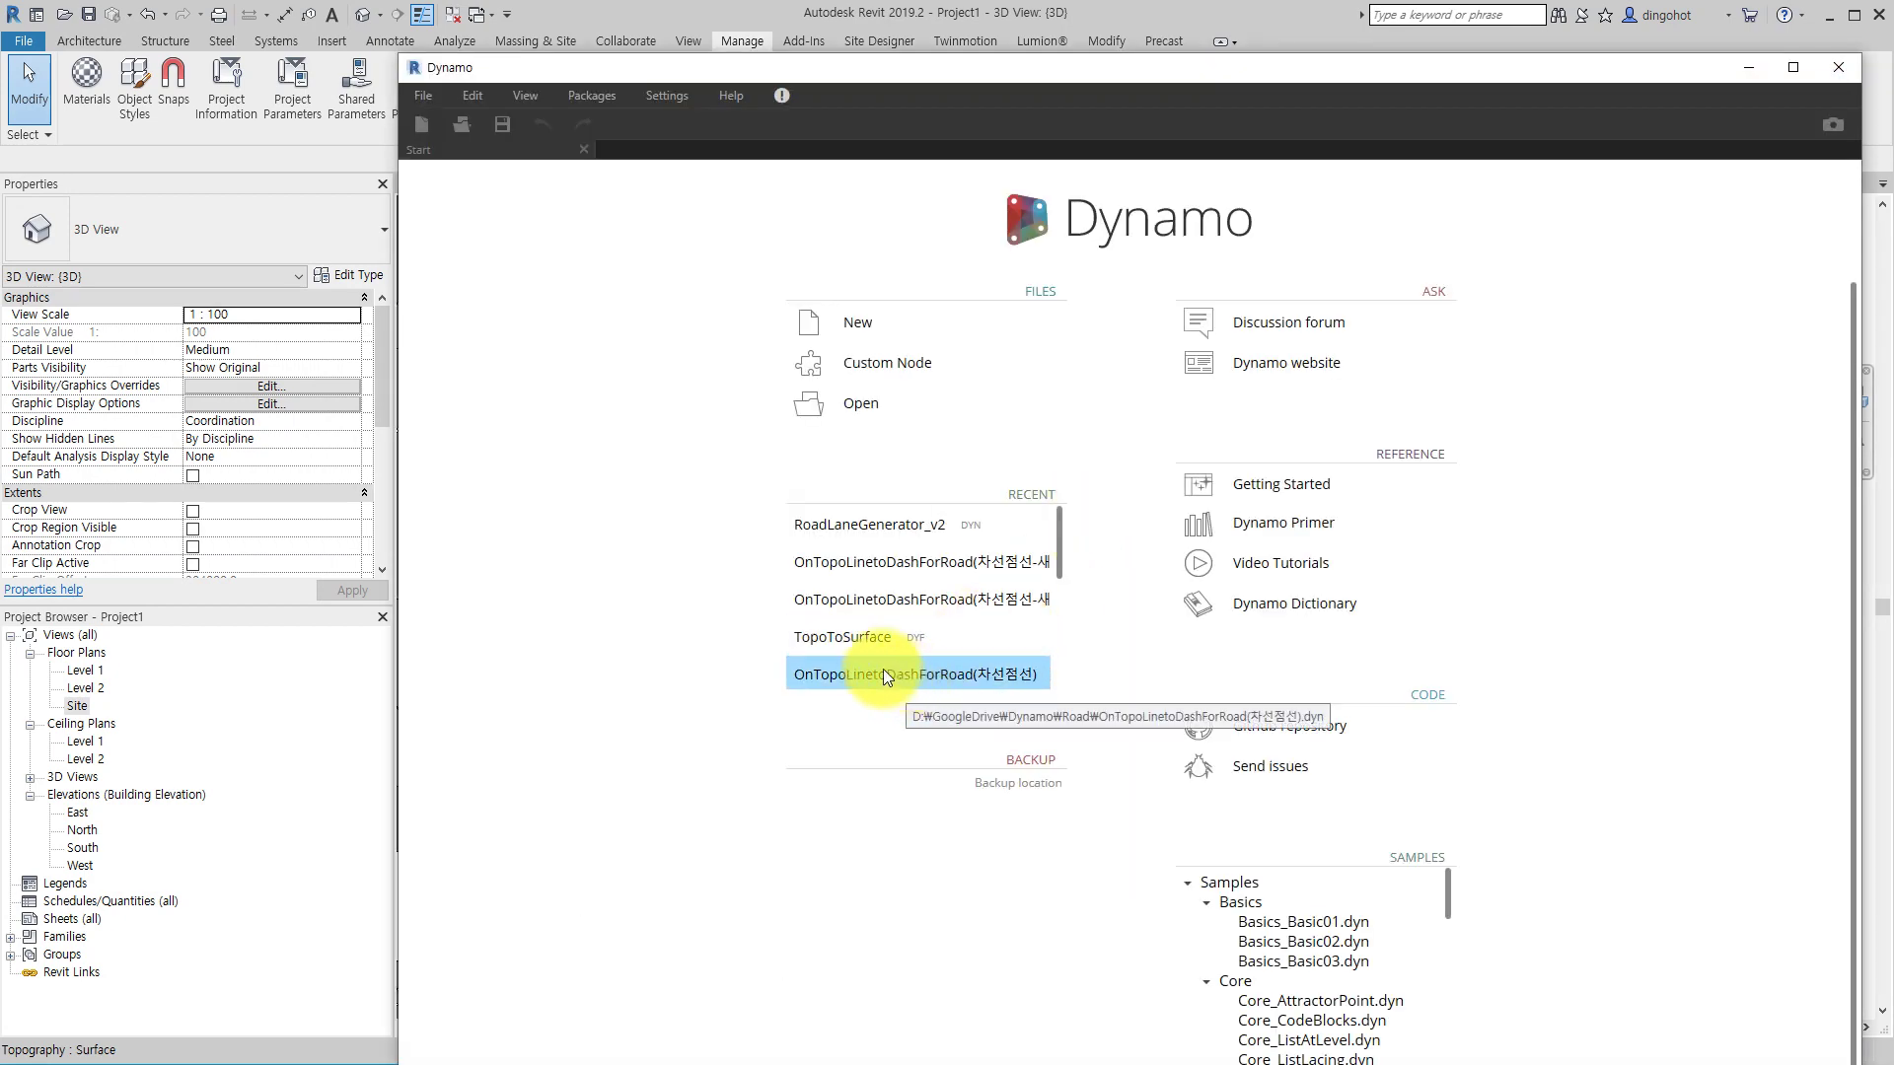
# - Open RoadLaneGenerator_v2 in Dynamo and examine its input nodes for lane type, LINE and Road to Paint
pyautogui.click(873, 529)
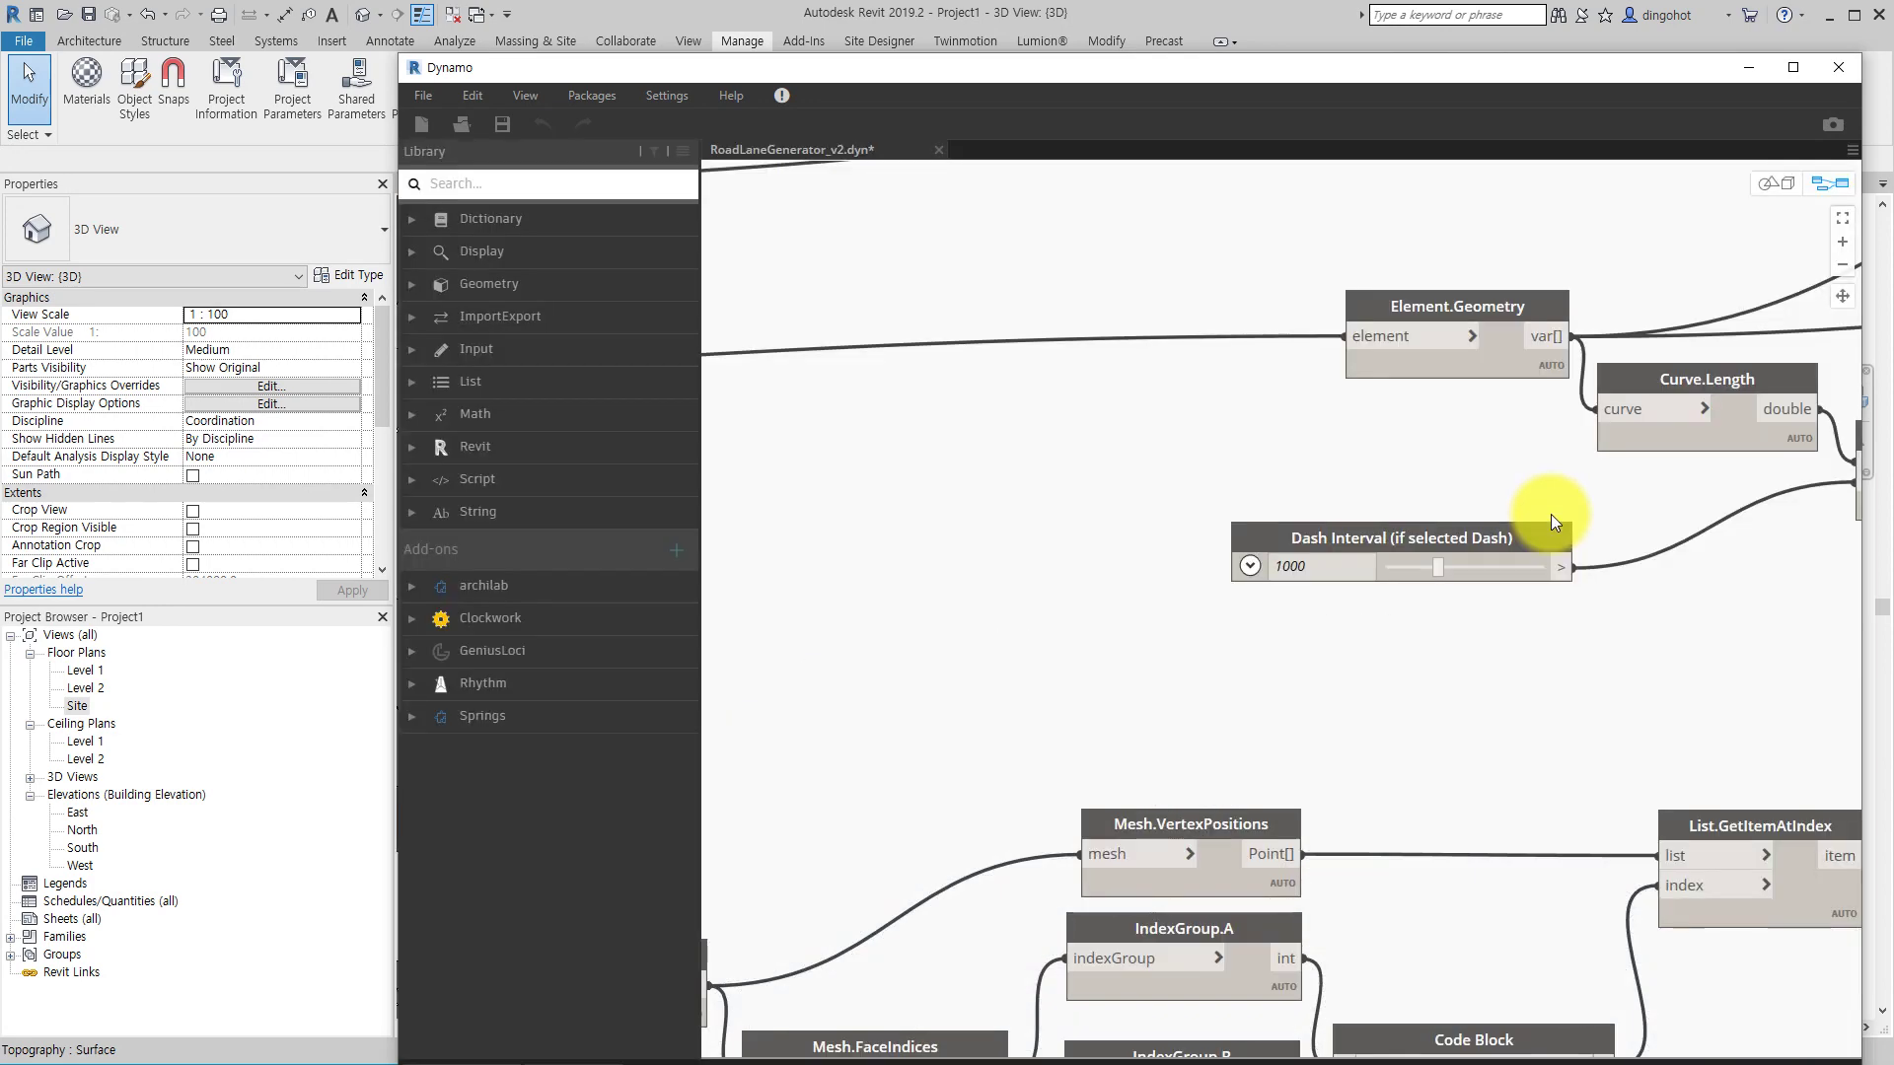
pyautogui.scroll(-5, 1322, 636)
pyautogui.scroll(-1, 1320, 640)
pyautogui.moveTo(1320, 640); pyautogui.dragTo(1618, 637, button='middle')
pyautogui.scroll(4, 1358, 660)
pyautogui.scroll(2, 1358, 660)
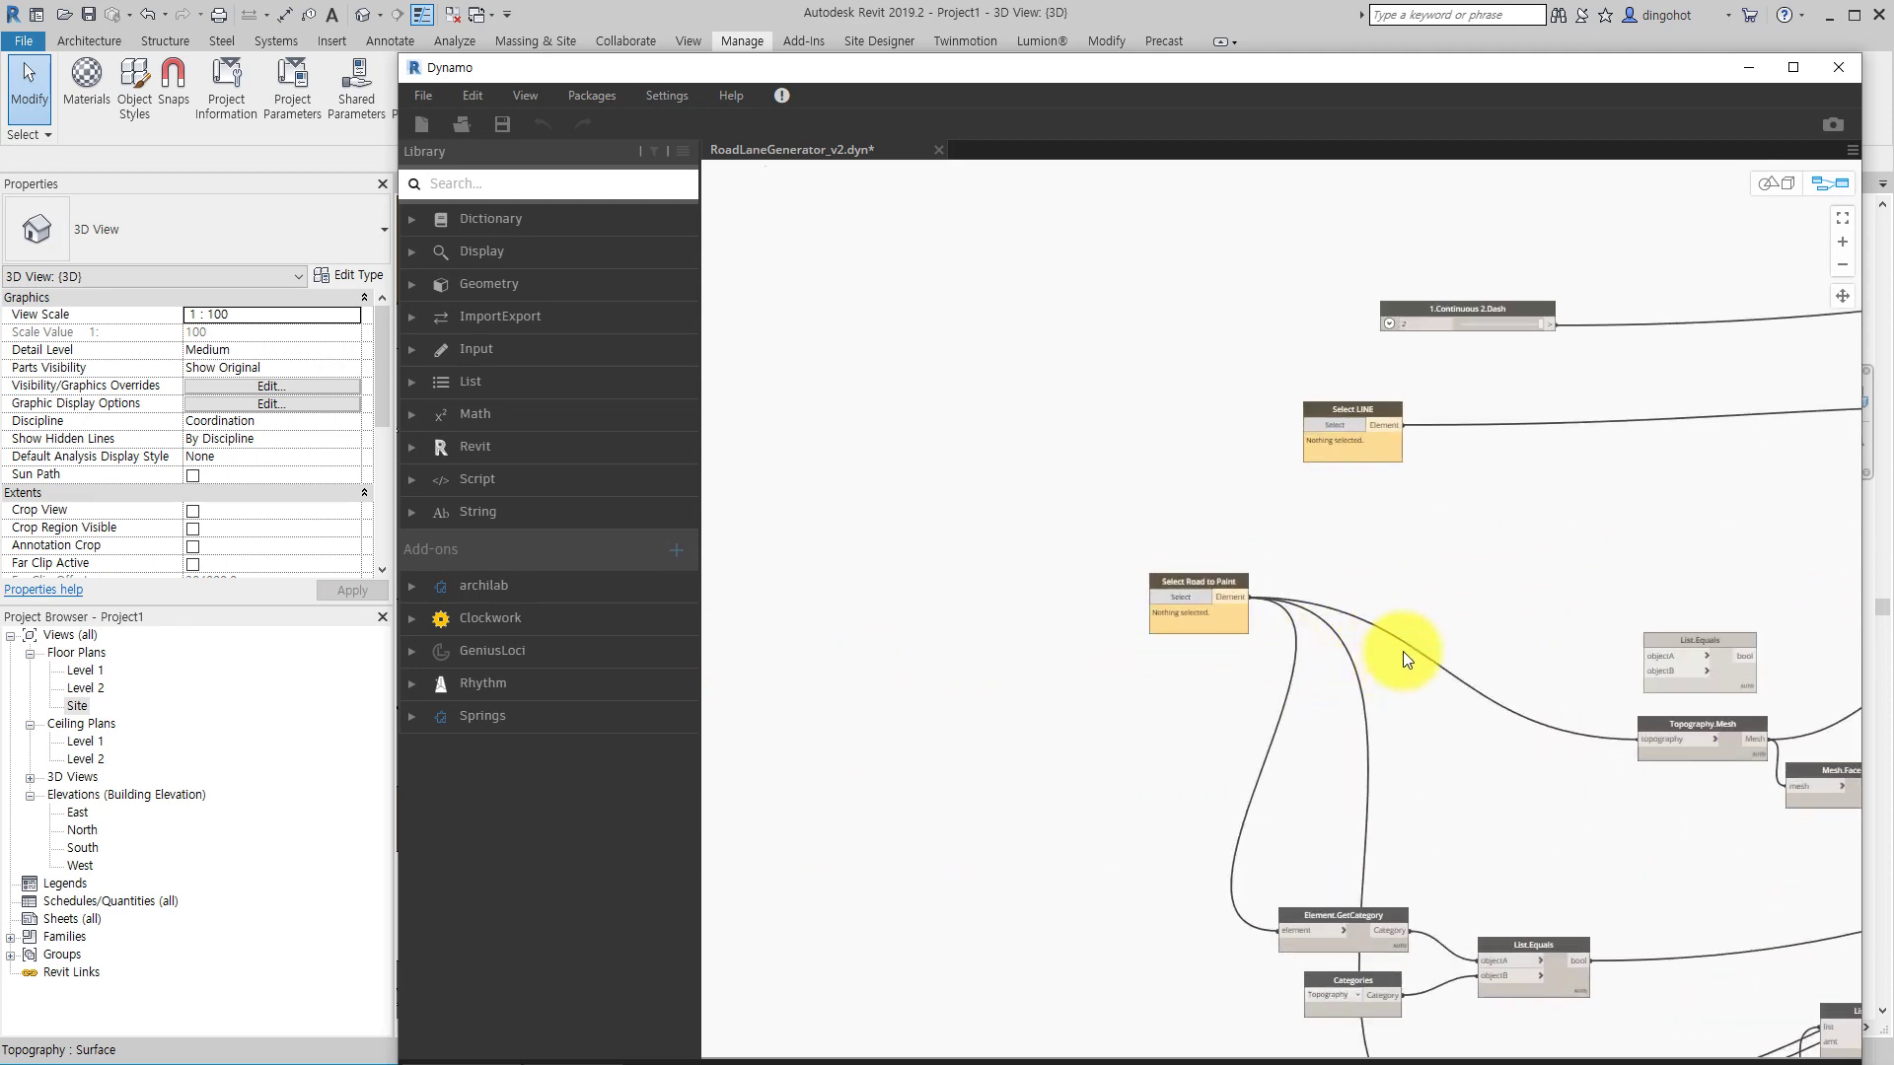
pyautogui.moveTo(1399, 659); pyautogui.dragTo(1352, 454, button='middle')
pyautogui.moveTo(1298, 546); pyautogui.dragTo(925, 669, button='middle')
pyautogui.scroll(-1, 1211, 560)
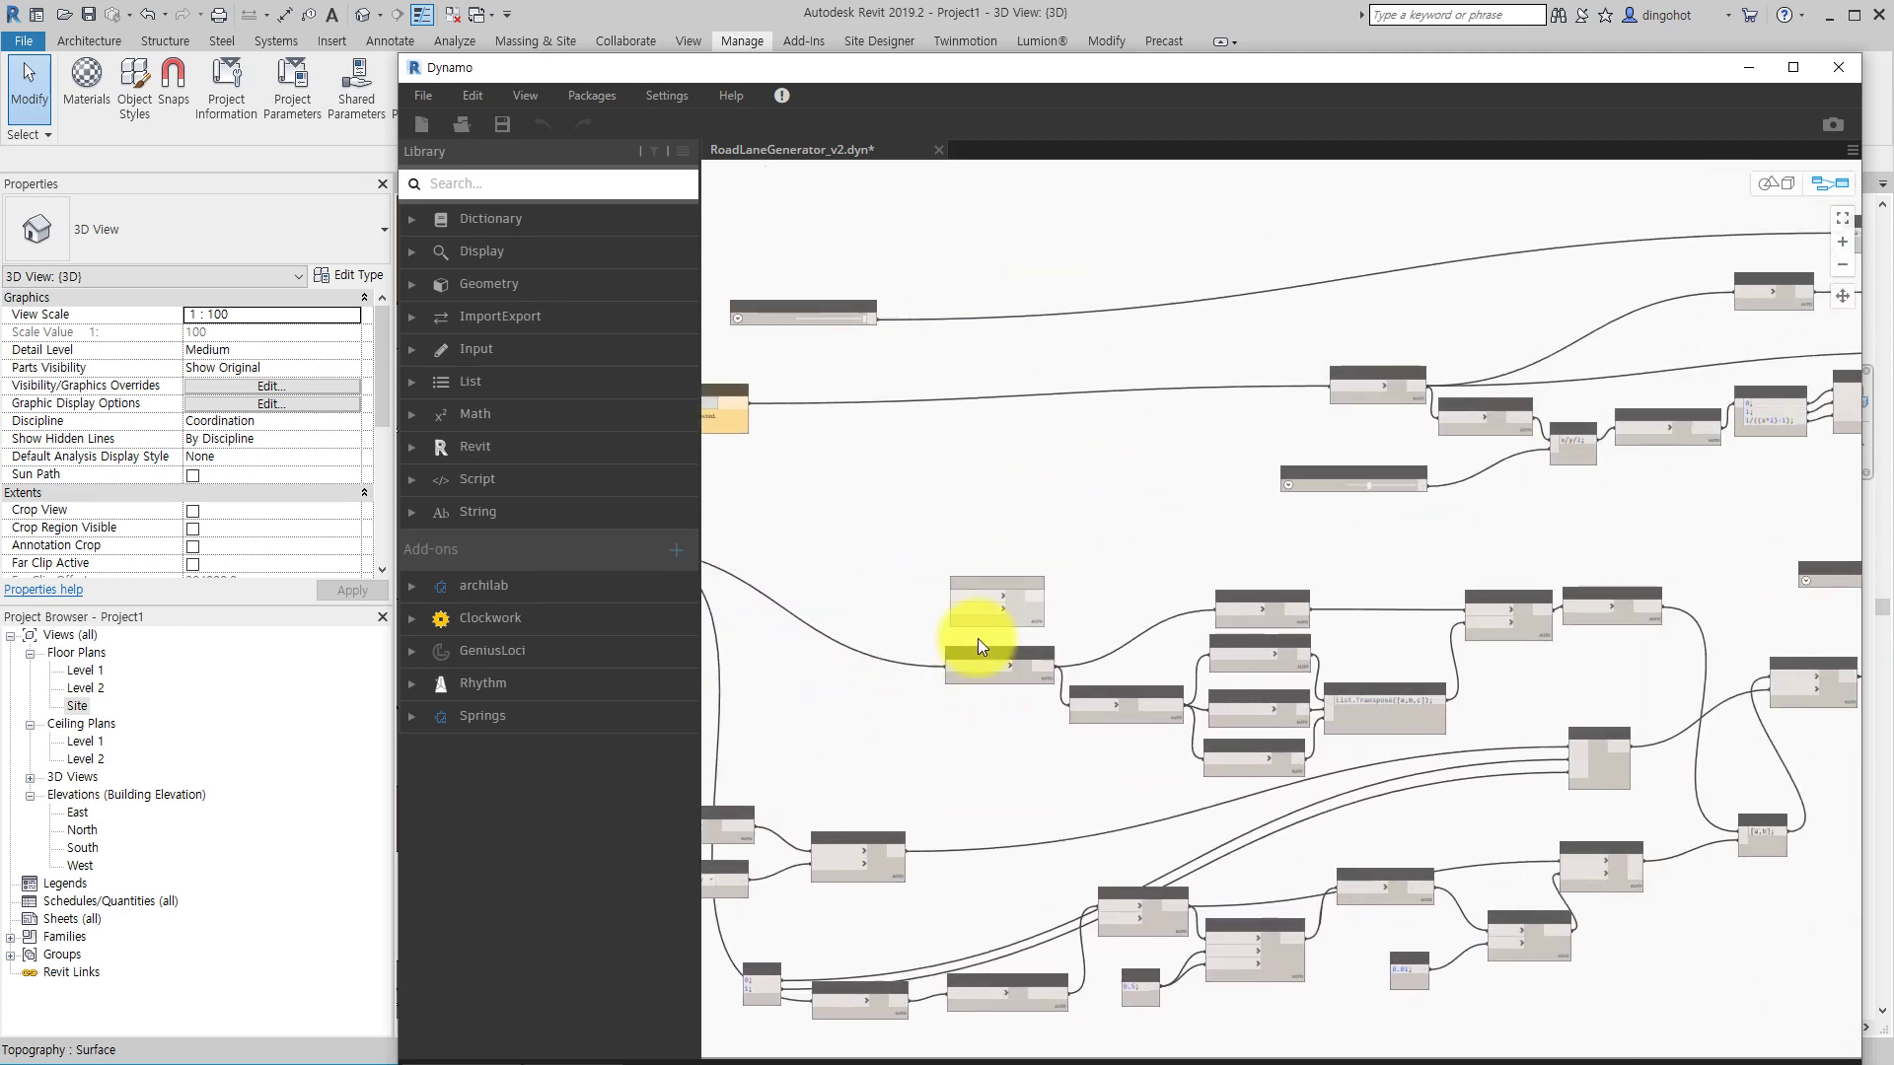
# - Examine the graph's mesh nodes and the nodes that split the lane curve into dashes
pyautogui.scroll(3, 1318, 552)
pyautogui.moveTo(1298, 570); pyautogui.dragTo(937, 614, button='middle')
pyautogui.moveTo(1331, 581); pyautogui.dragTo(1075, 448, button='middle')
pyautogui.scroll(-3, 1286, 586)
pyautogui.moveTo(1395, 471); pyautogui.dragTo(1209, 555, button='middle')
pyautogui.scroll(1, 1150, 627)
pyautogui.moveTo(1119, 669); pyautogui.dragTo(937, 885, button='middle')
pyautogui.scroll(2, 1416, 582)
pyautogui.moveTo(1416, 582); pyautogui.dragTo(1225, 689, button='middle')
pyautogui.scroll(-1, 1411, 659)
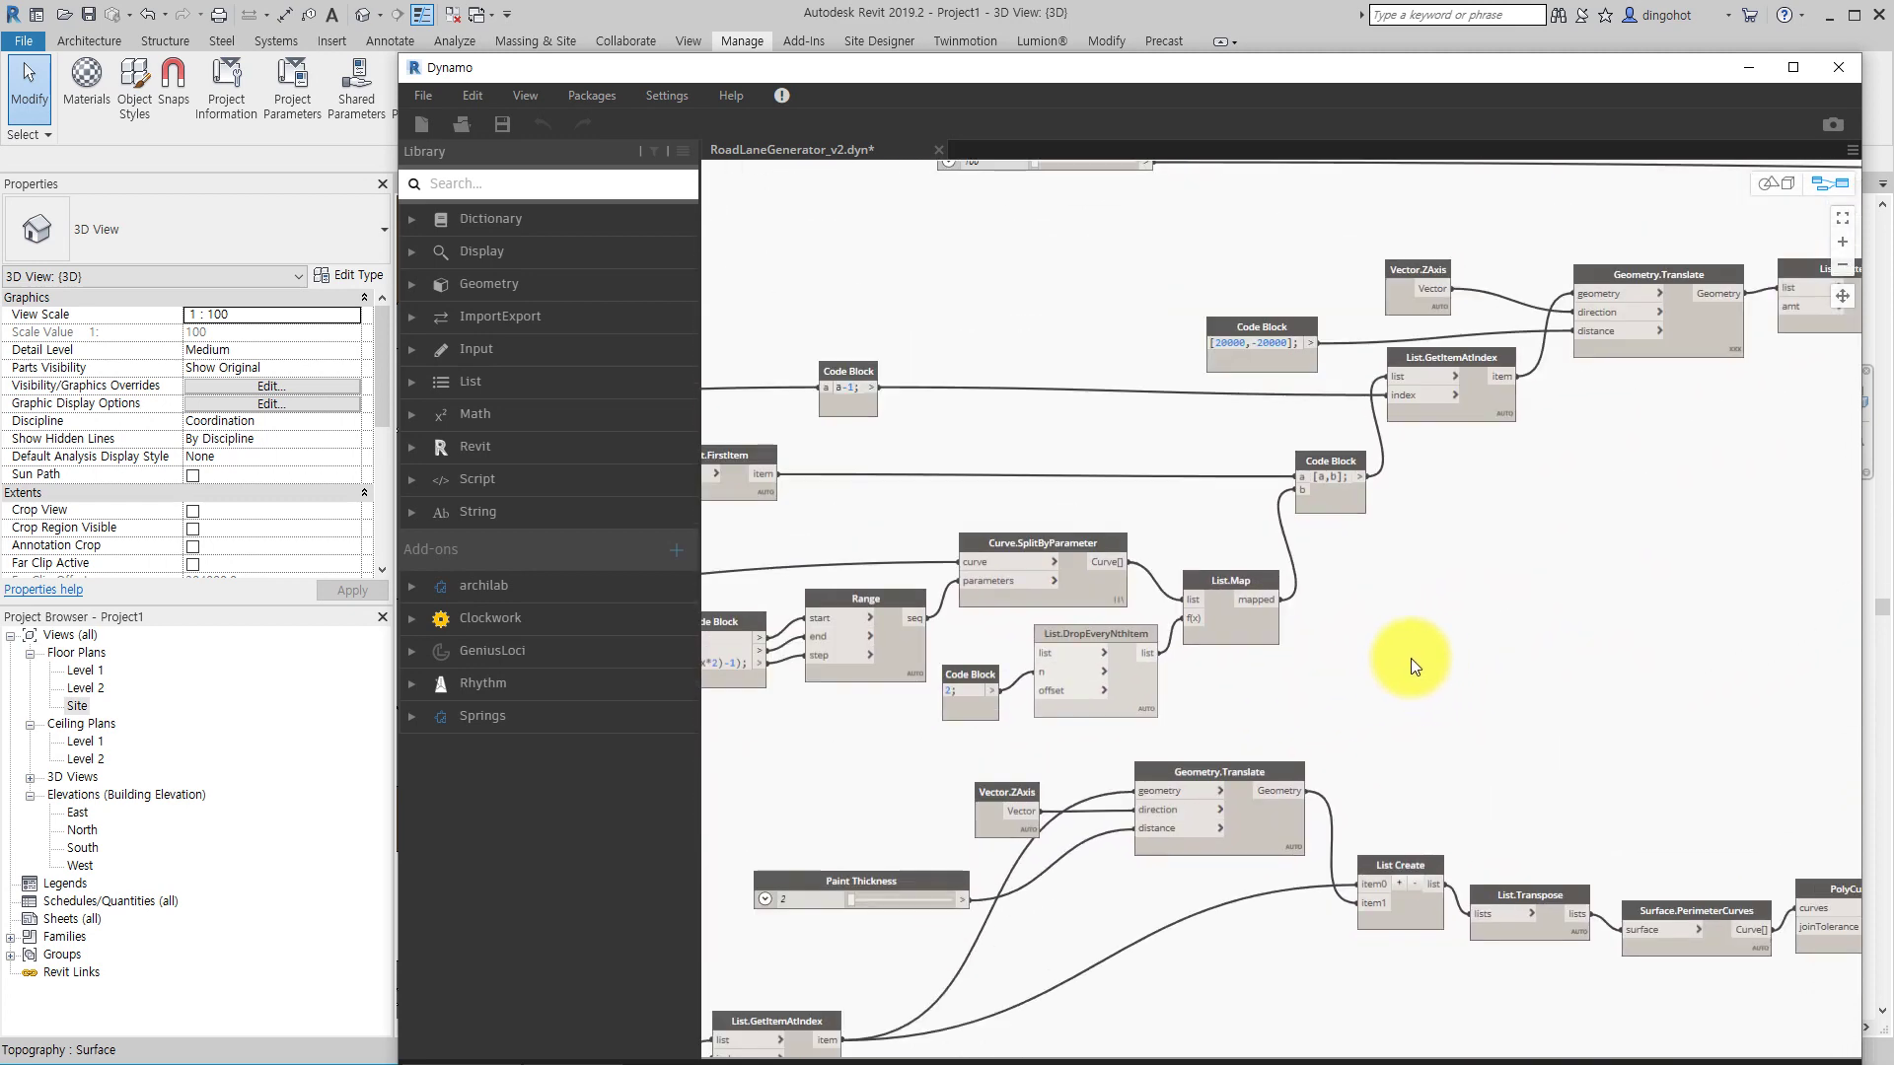
# - Follow the graph from the curve-splitting and Paint Thickness nodes to its end, then review the overall layout
pyautogui.moveTo(1535, 655); pyautogui.dragTo(1154, 633, button='middle')
pyautogui.scroll(-1, 1203, 702)
pyautogui.moveTo(1203, 702); pyautogui.dragTo(1435, 945, button='middle')
pyautogui.moveTo(1386, 890); pyautogui.dragTo(1120, 680, button='middle')
pyautogui.moveTo(1472, 695); pyautogui.dragTo(1045, 764, button='middle')
pyautogui.scroll(1, 1412, 684)
pyautogui.moveTo(1507, 637); pyautogui.dragTo(1154, 689, button='middle')
pyautogui.moveTo(1430, 634); pyautogui.dragTo(1127, 705, button='middle')
pyautogui.scroll(-1, 1393, 674)
pyautogui.moveTo(1393, 674); pyautogui.dragTo(1012, 678, button='middle')
pyautogui.scroll(5, 1489, 672)
pyautogui.moveTo(1638, 676); pyautogui.dragTo(1835, 616, button='middle')
pyautogui.scroll(-8, 1376, 726)
pyautogui.scroll(-5, 1657, 621)
pyautogui.moveTo(1441, 647); pyautogui.dragTo(1761, 492, button='middle')
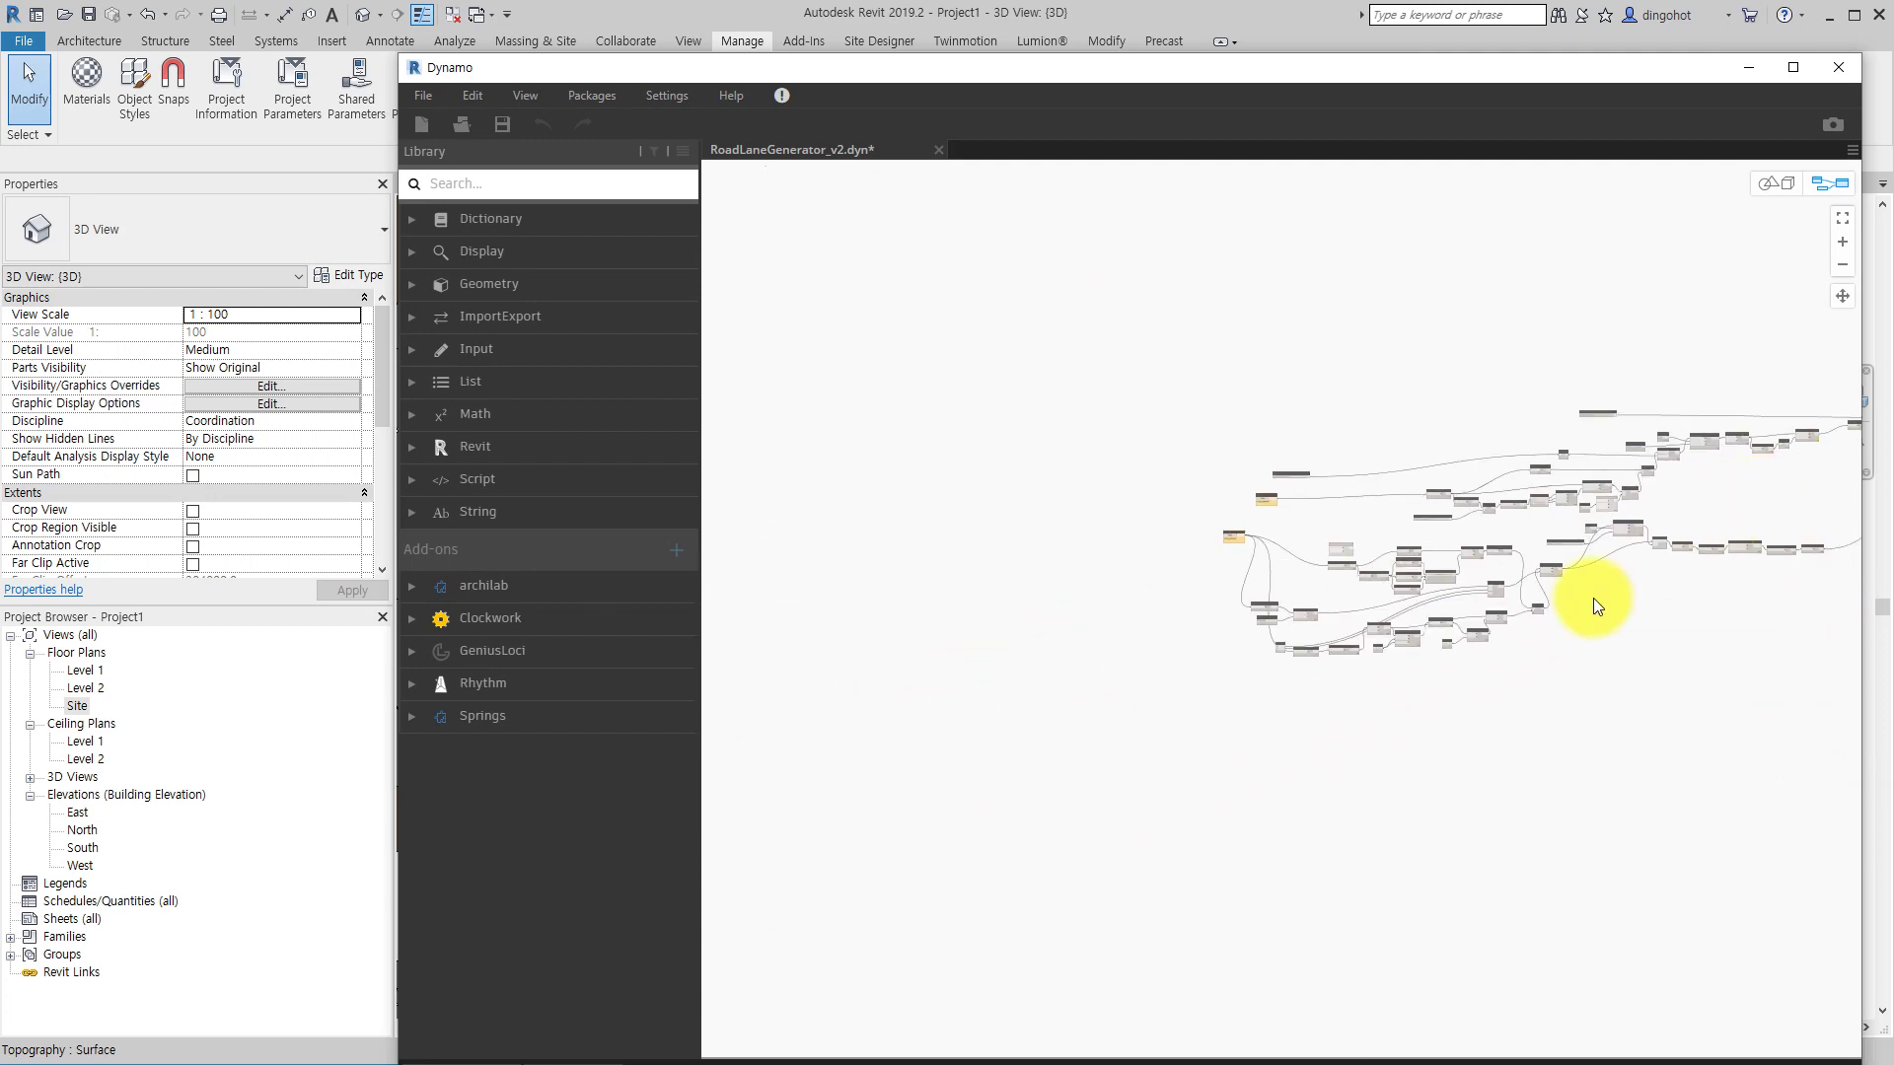
# - Close Dynamo without saving the changes to RoadLaneGenerator_v2 and inspect the painted roads in the 3D view
pyautogui.click(1283, 18)
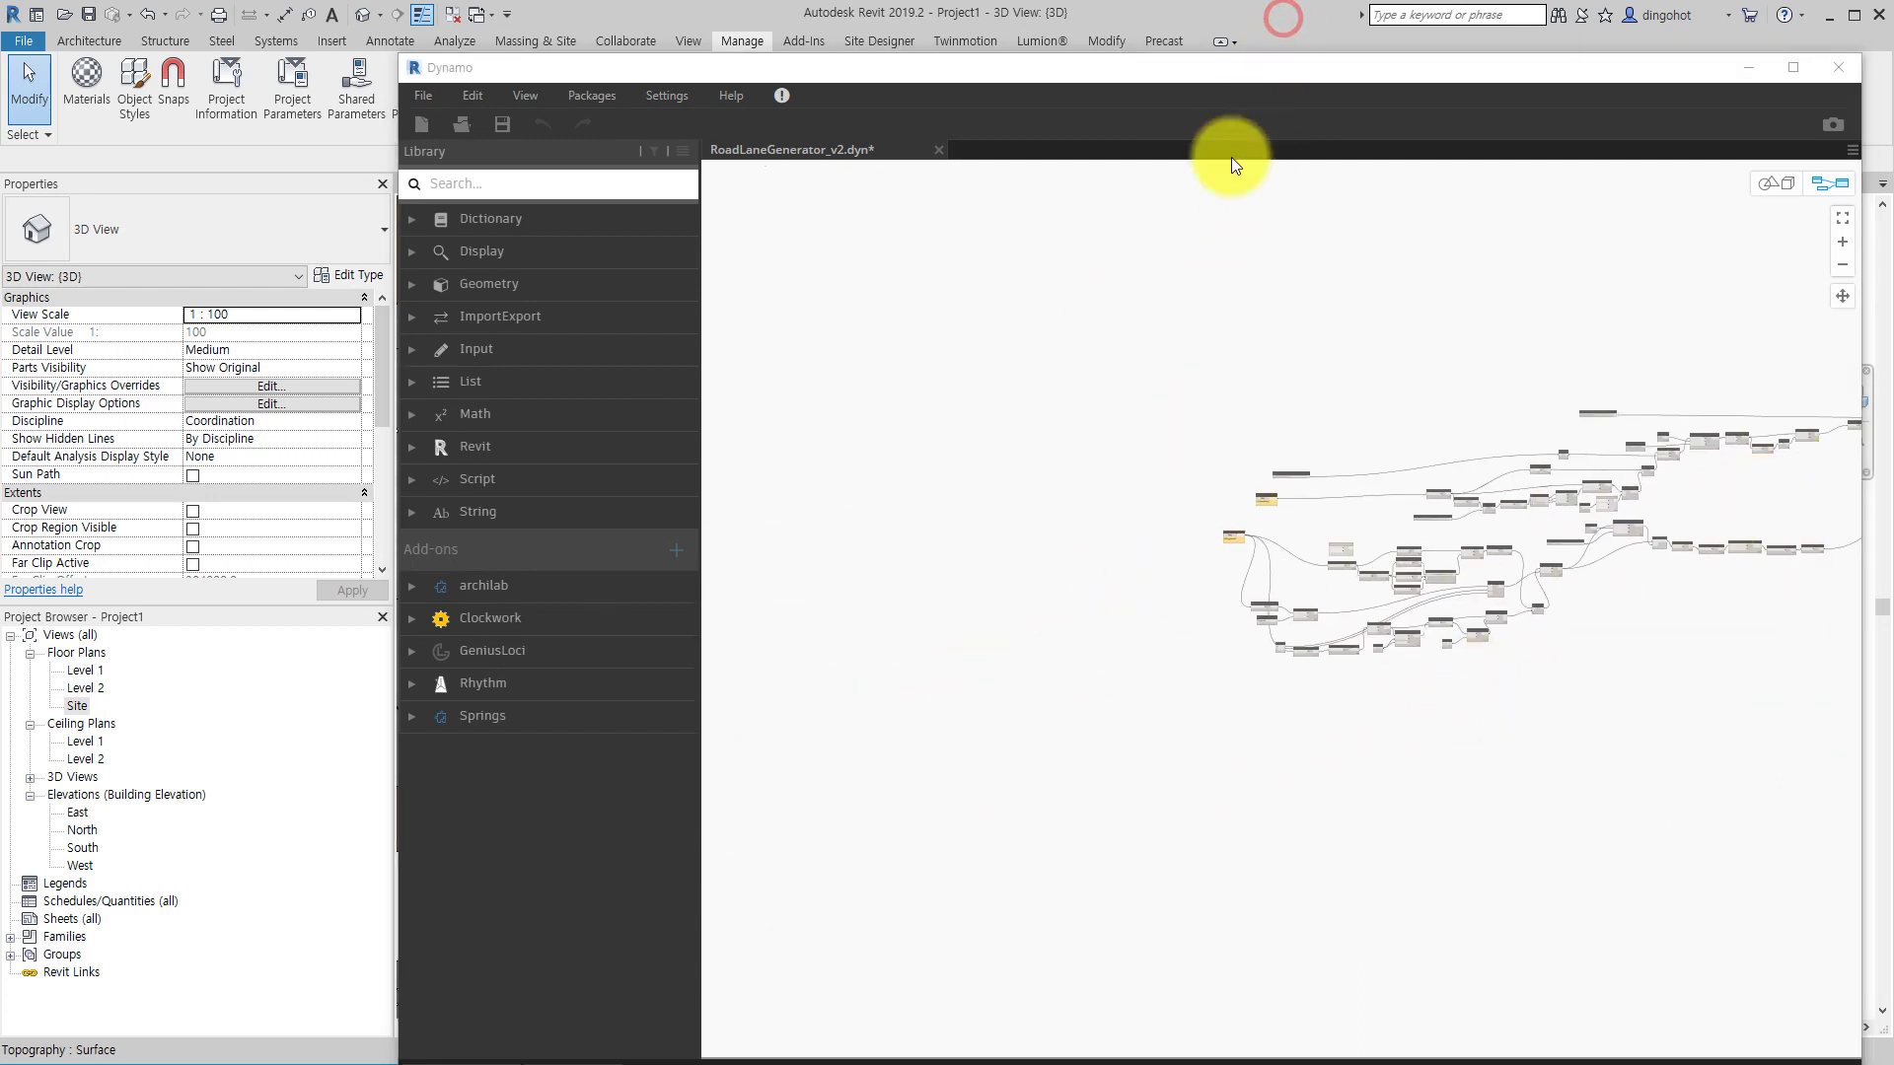
pyautogui.click(1830, 67)
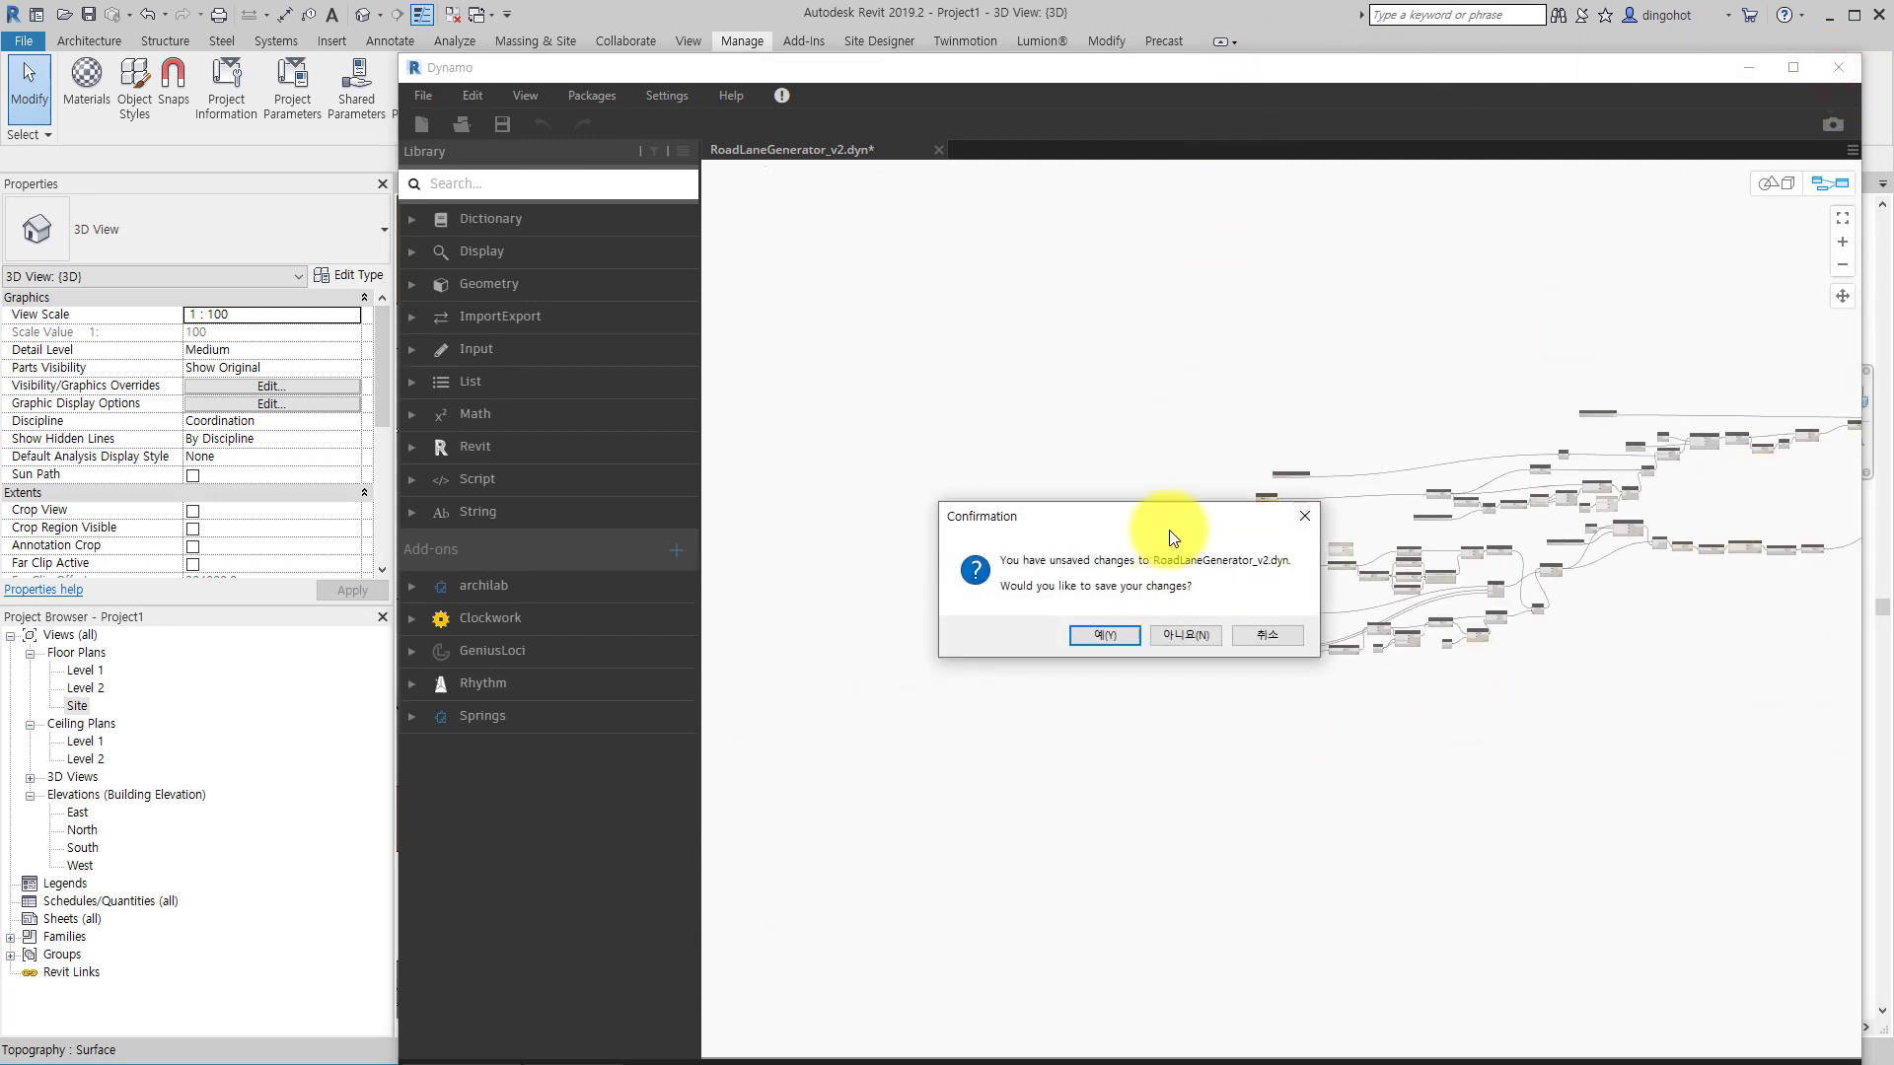
pyautogui.click(1187, 635)
pyautogui.scroll(-5, 1164, 645)
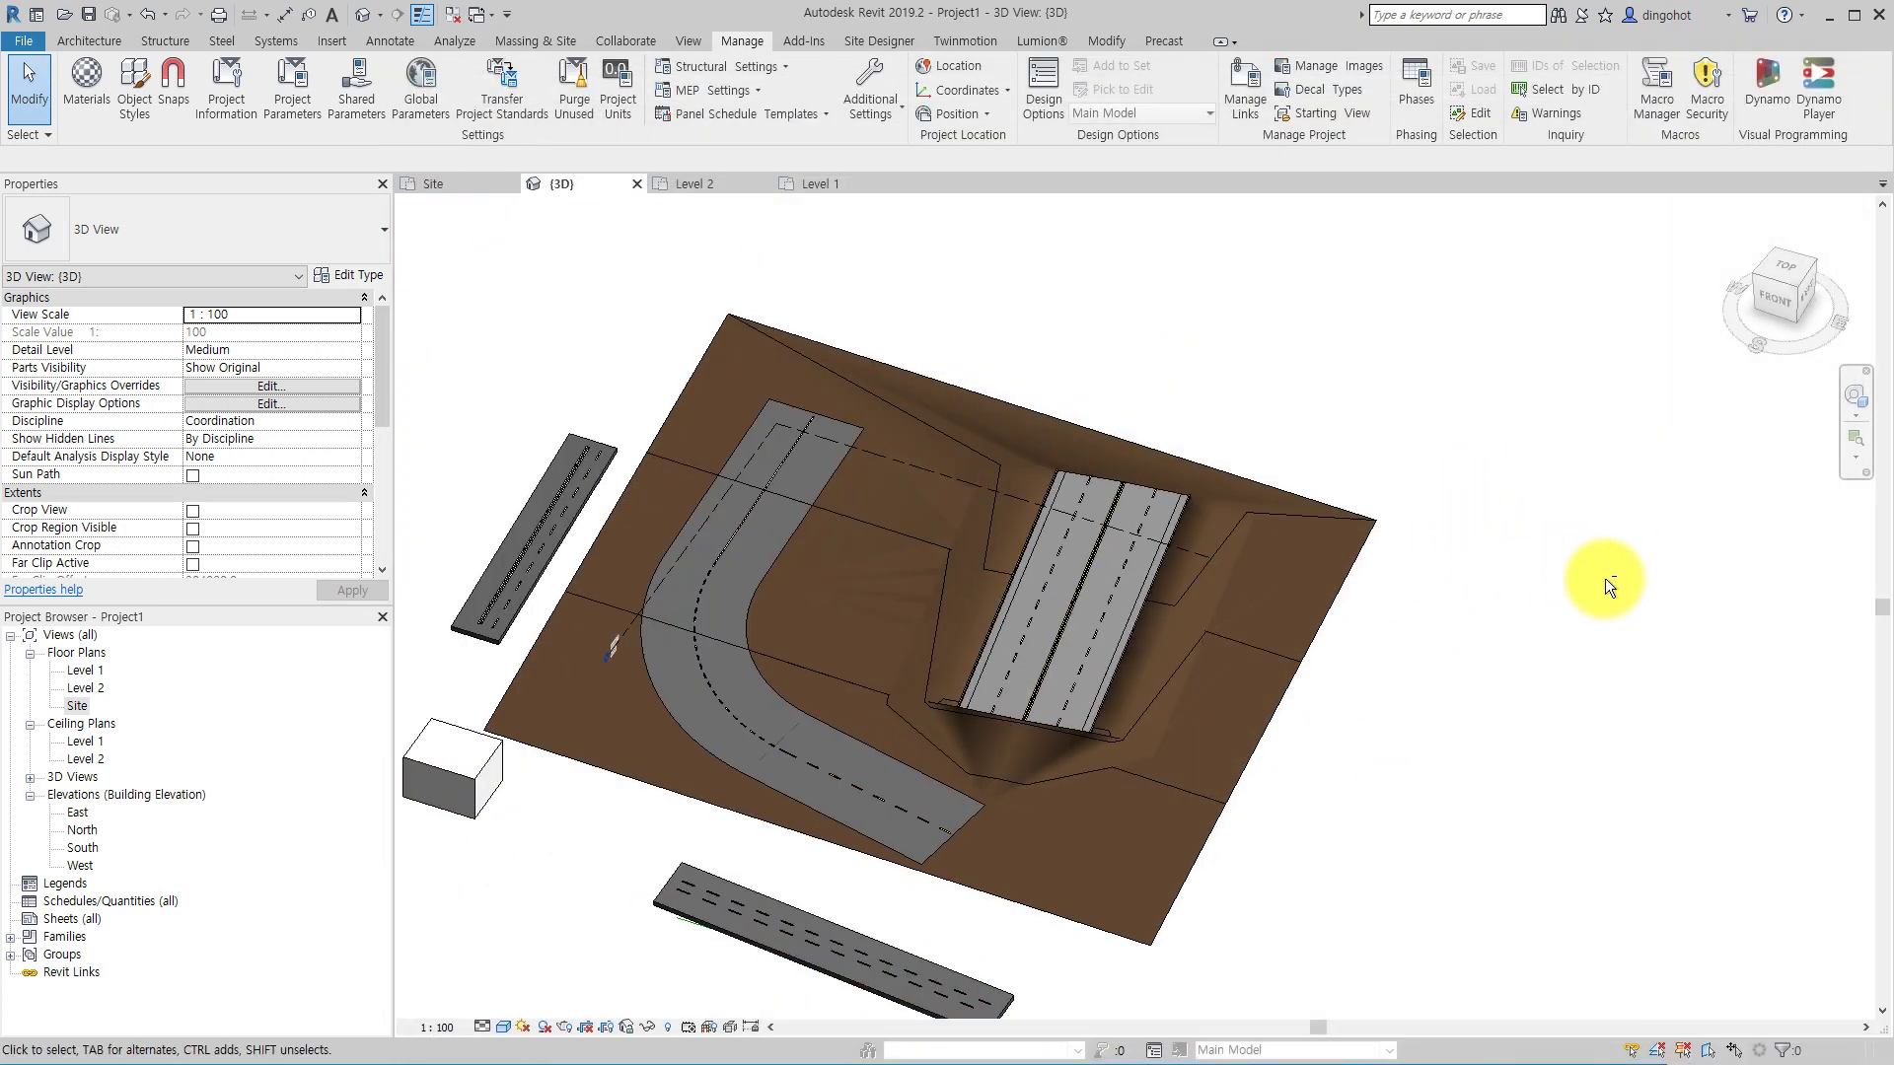
pyautogui.scroll(4, 1047, 647)
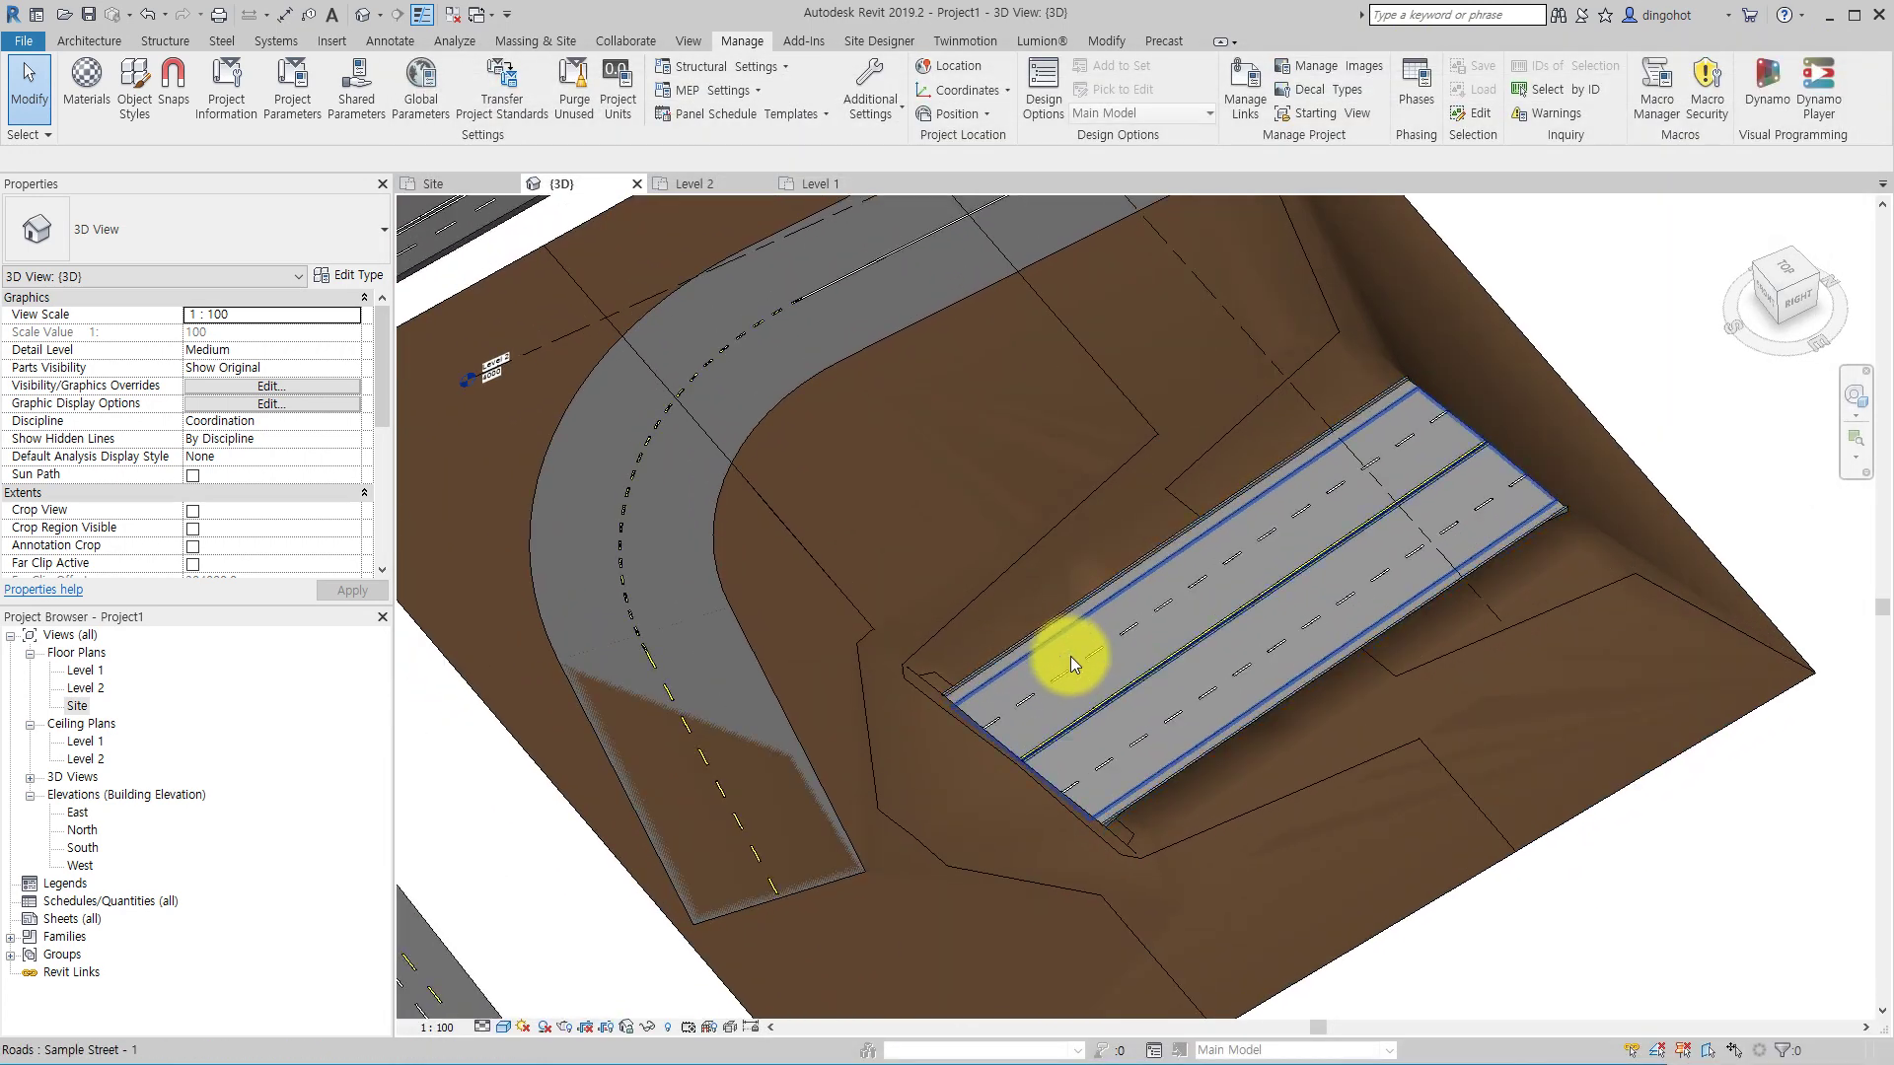